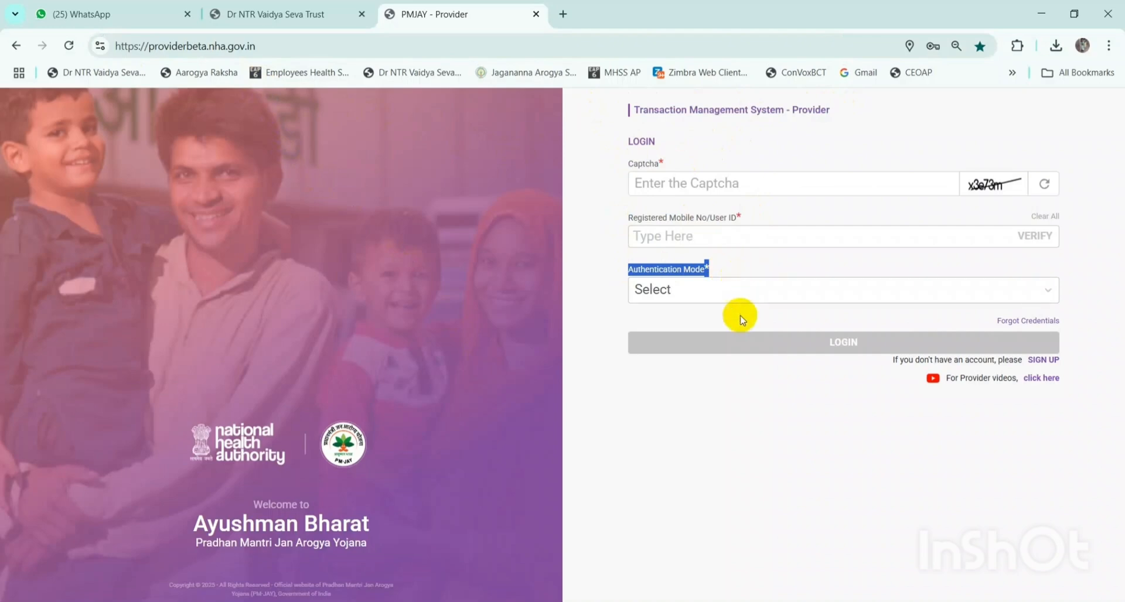
# - Dismiss the test-site alert and review the account sign-up page's heading and fields
pyautogui.click(706, 319)
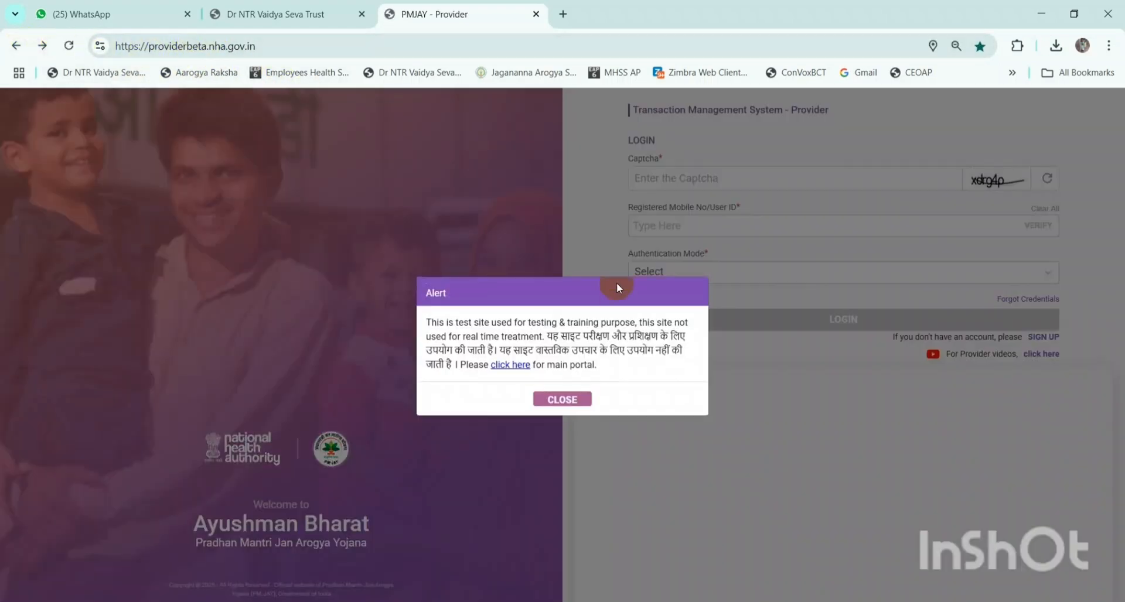
pyautogui.click(568, 396)
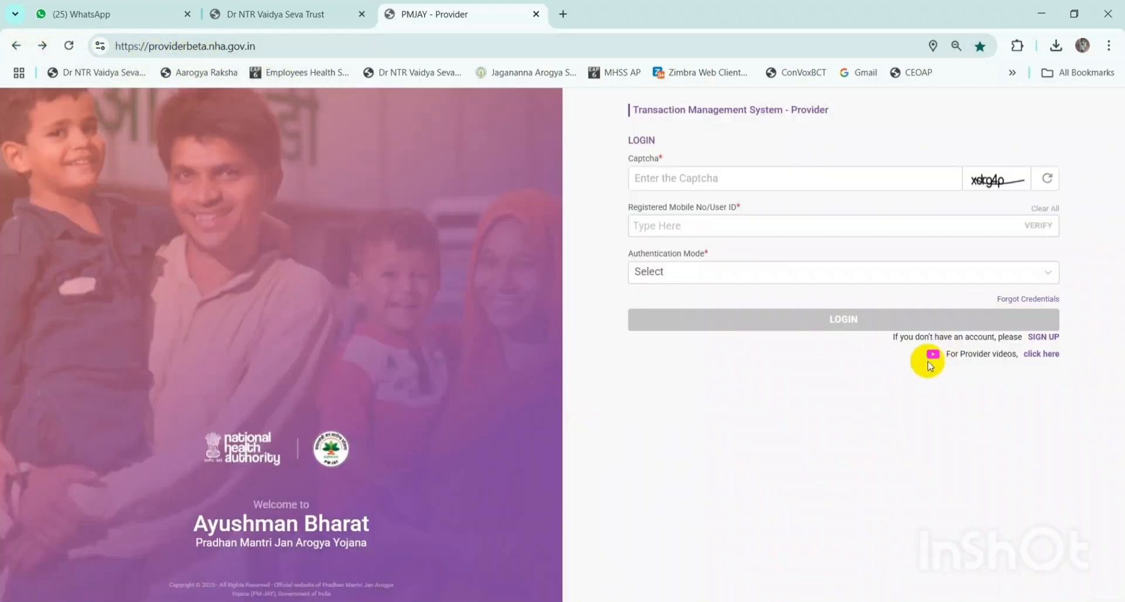
pyautogui.moveTo(890, 337); pyautogui.dragTo(1056, 341)
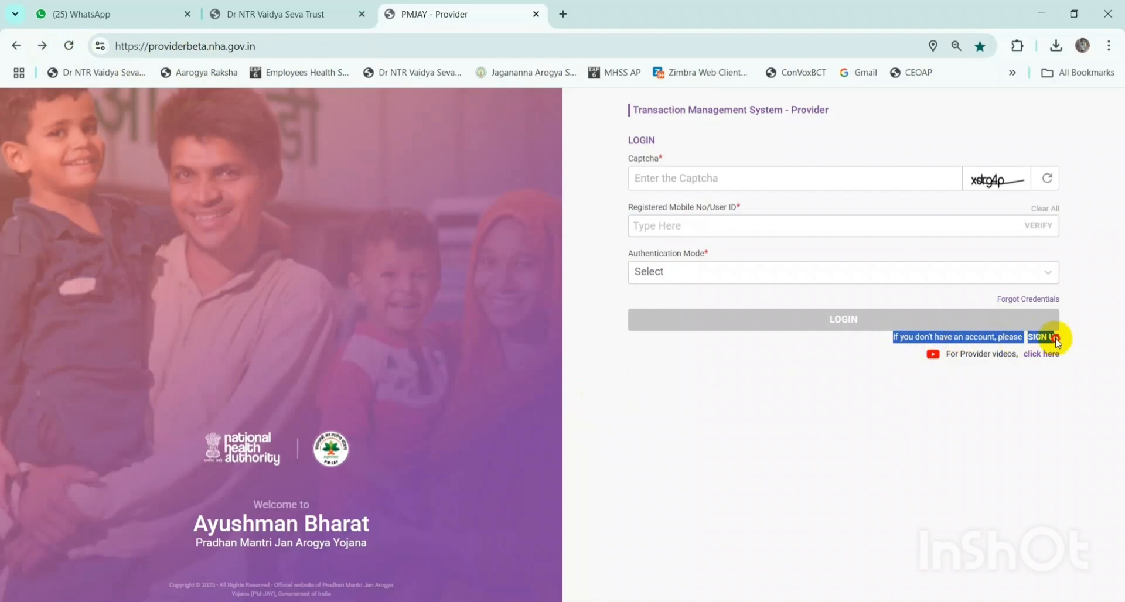
pyautogui.click(1066, 342)
pyautogui.click(1052, 338)
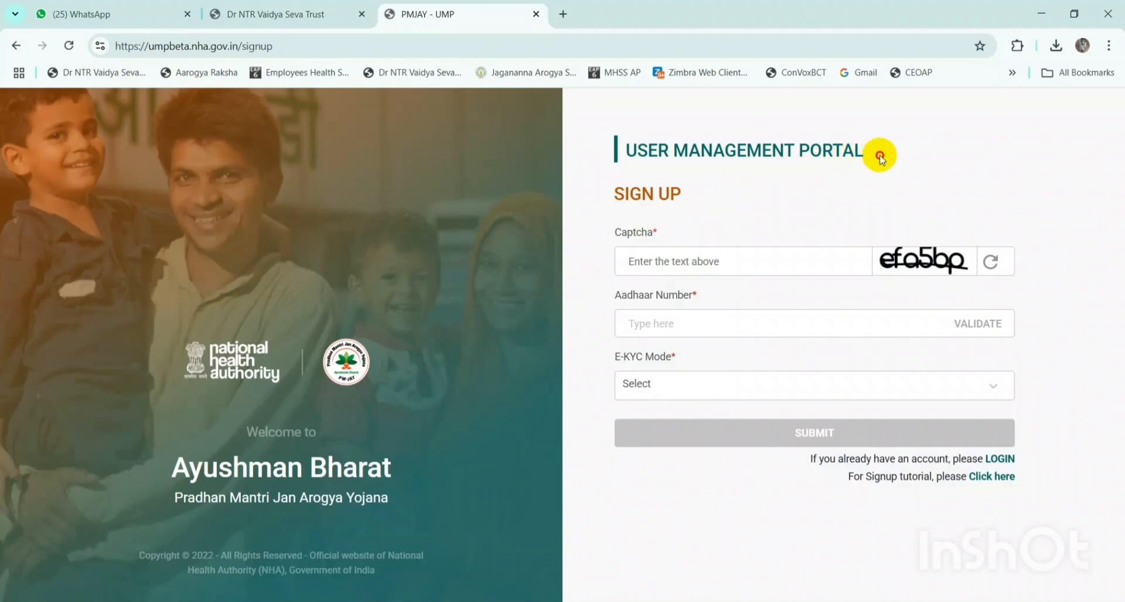
pyautogui.moveTo(879, 154); pyautogui.dragTo(625, 153)
pyautogui.click(691, 176)
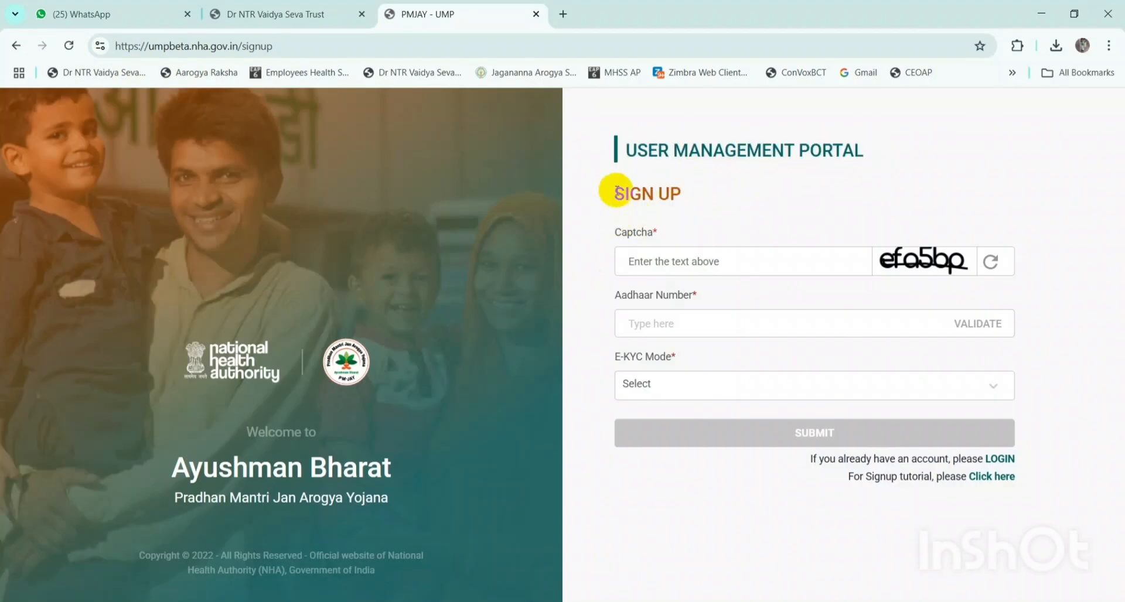
pyautogui.moveTo(614, 191); pyautogui.dragTo(693, 194)
pyautogui.click(675, 238)
pyautogui.moveTo(608, 233); pyautogui.dragTo(658, 241)
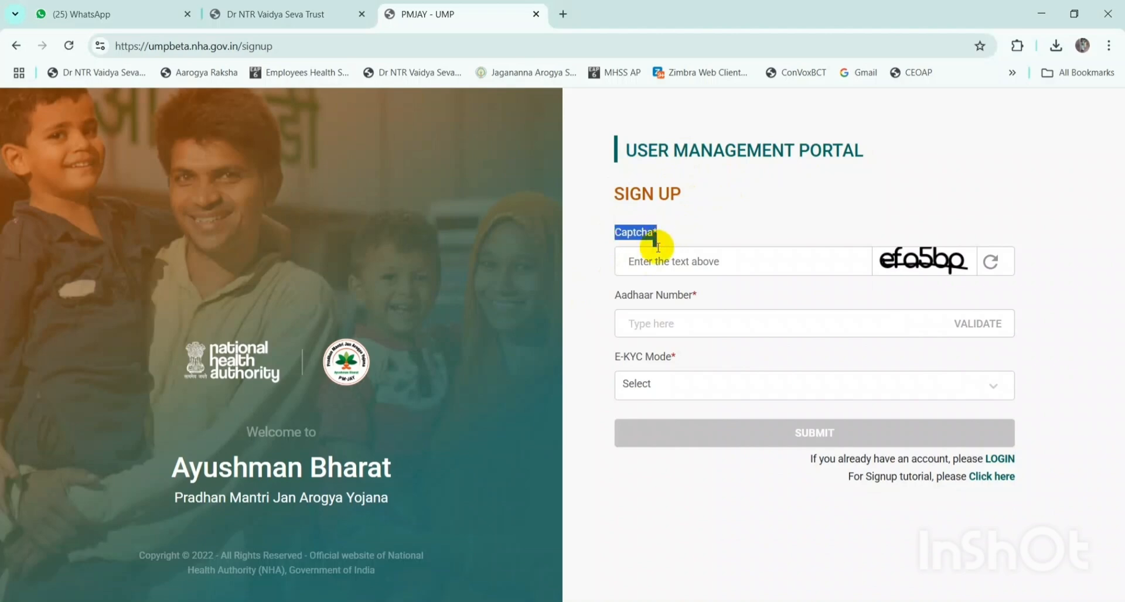
pyautogui.moveTo(615, 295); pyautogui.dragTo(676, 294)
pyautogui.moveTo(614, 356); pyautogui.dragTo(678, 365)
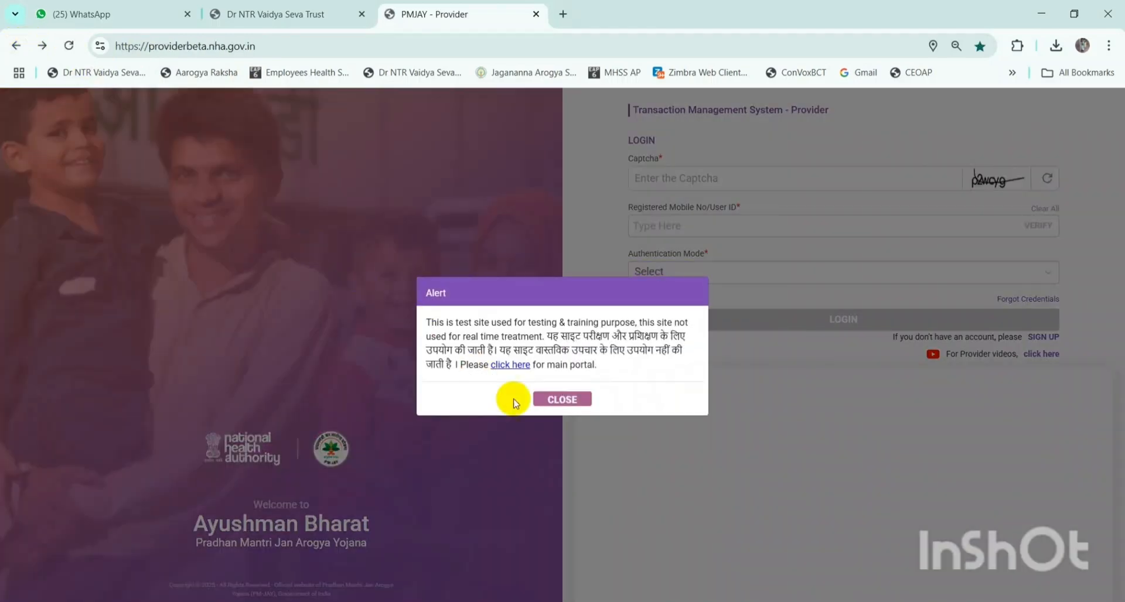
# - Dismiss the alert on the login page and enter the first captcha
pyautogui.click(562, 463)
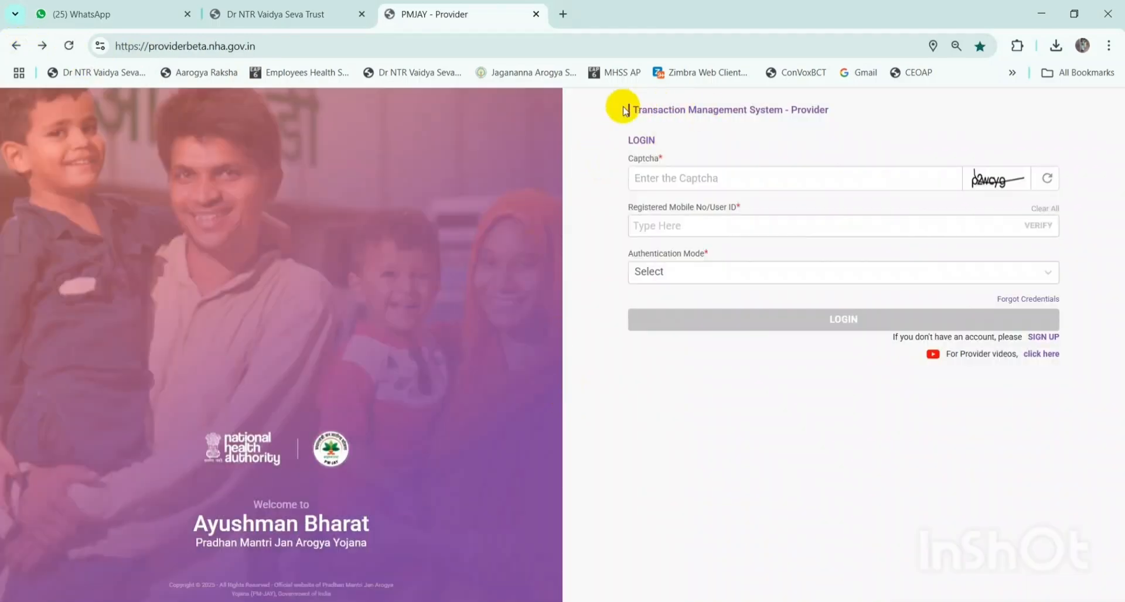
pyautogui.moveTo(629, 110); pyautogui.dragTo(830, 110)
pyautogui.click(818, 156)
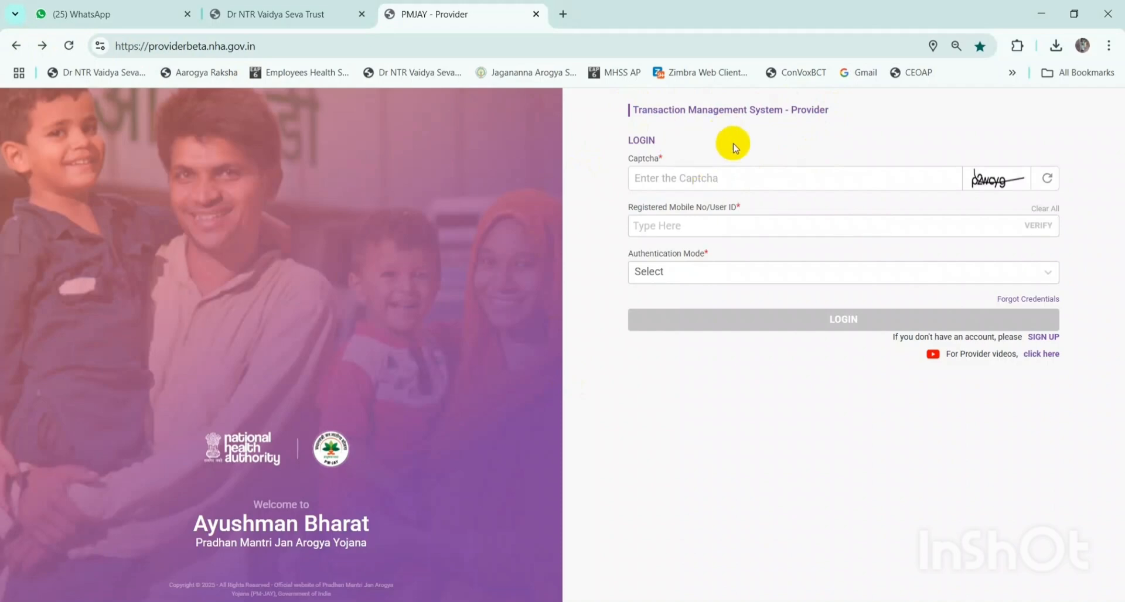
pyautogui.click(834, 179)
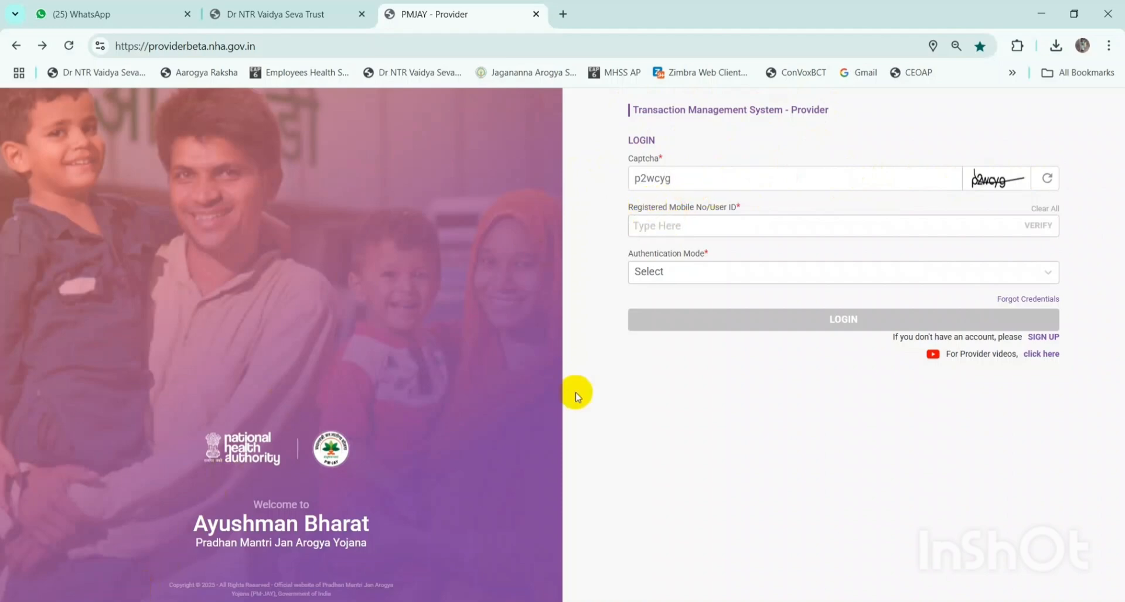
# - Paste the user ID from cell B21 of the credentials workbook and verify it
pyautogui.moveTo(710, 208); pyautogui.dragTo(806, 206)
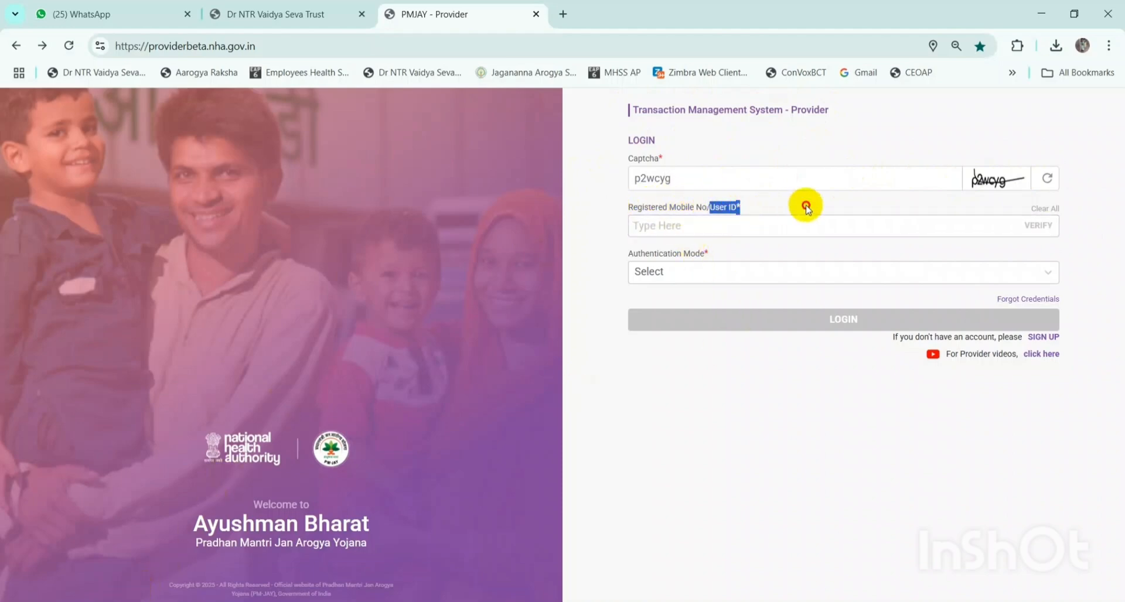
pyautogui.click(805, 207)
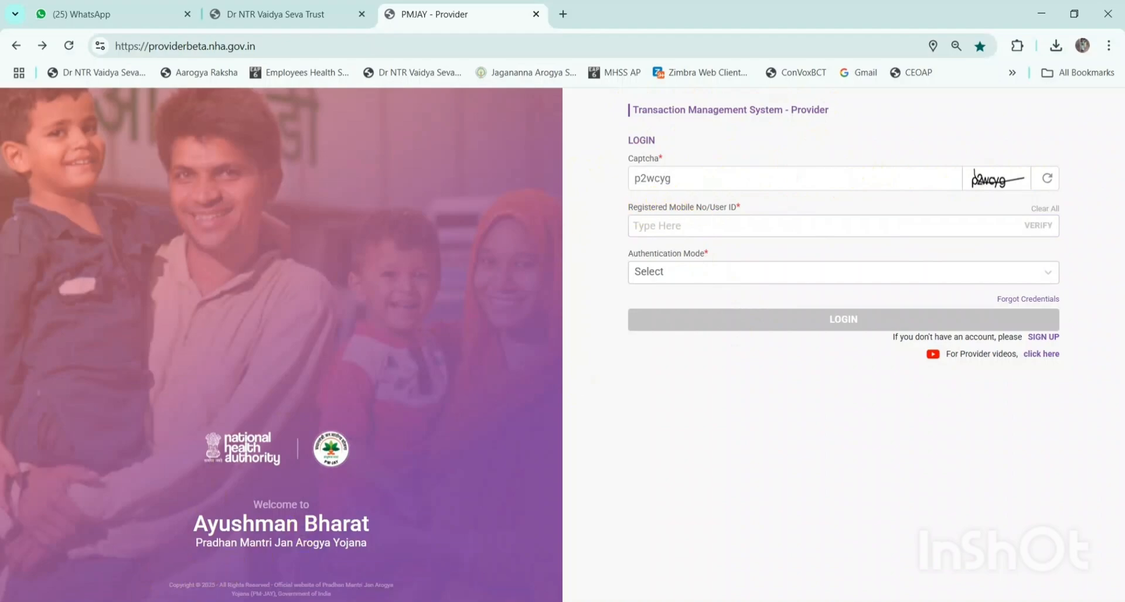
pyautogui.hotkey('alt', 'Tab')
pyautogui.click(162, 483)
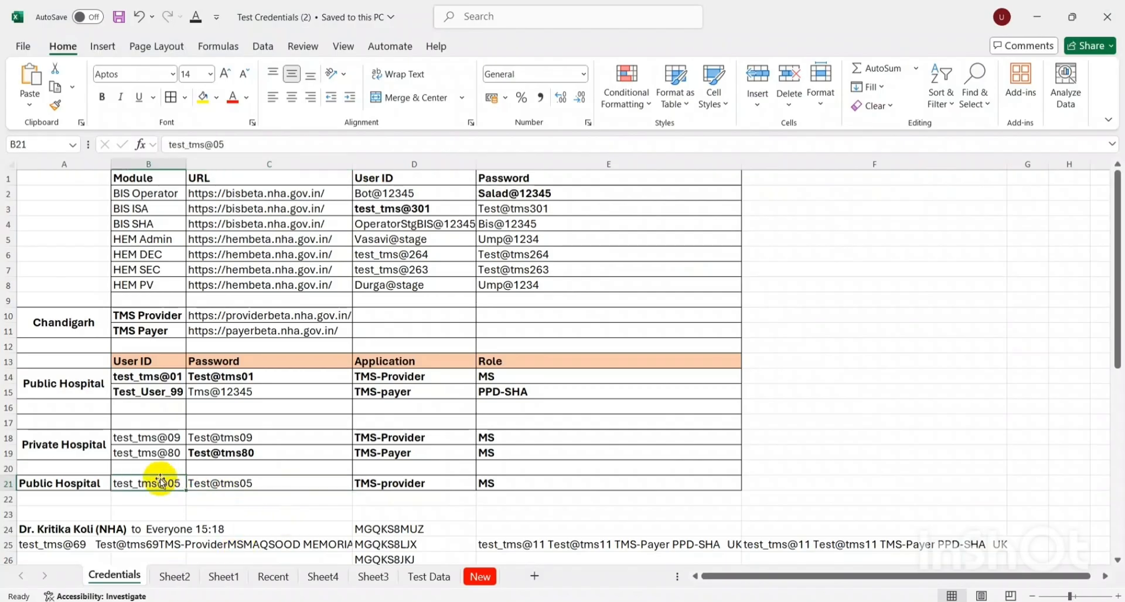
pyautogui.hotkey('ctrl', 'c')
pyautogui.hotkey('alt', 'Tab')
pyautogui.click(774, 221)
pyautogui.hotkey('ctrl', 'v')
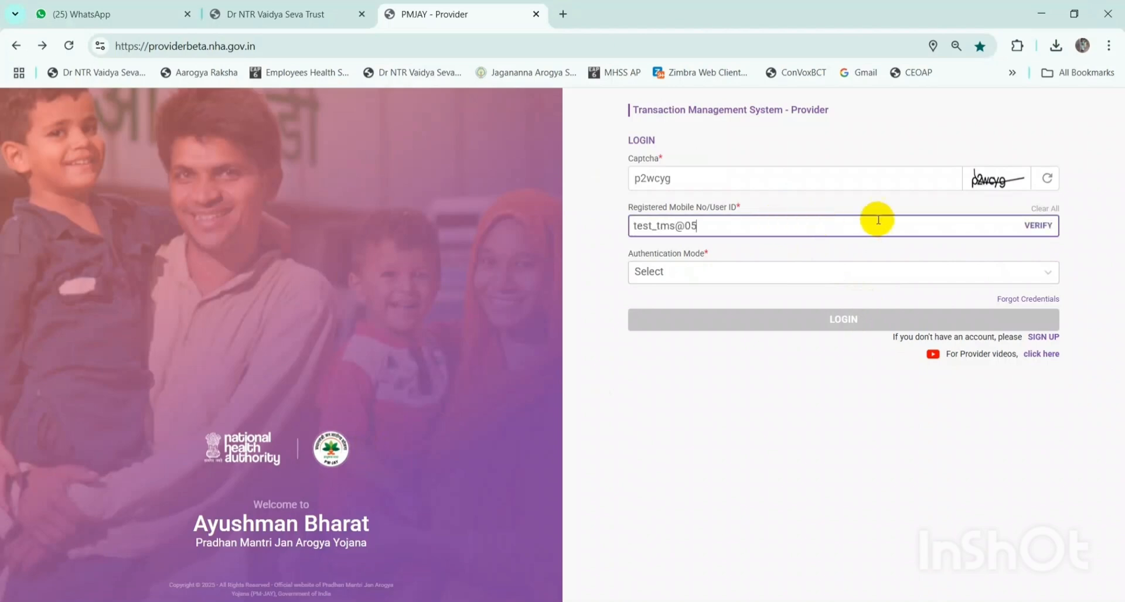
pyautogui.click(1042, 224)
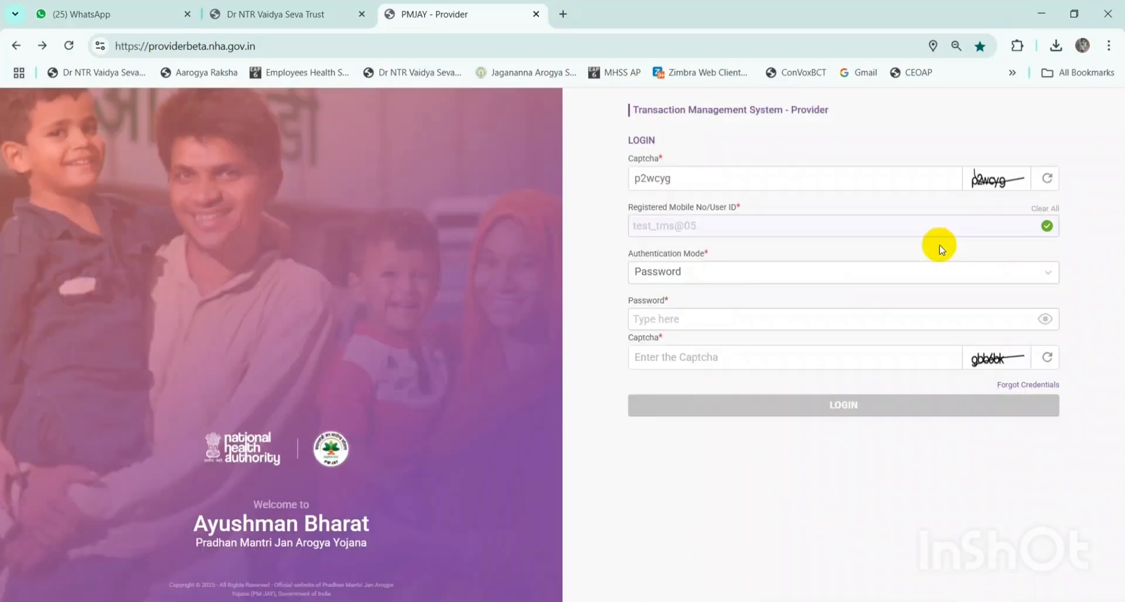
# - Choose Password authentication, paste the password from cell C21, and fill the second captcha
pyautogui.click(750, 275)
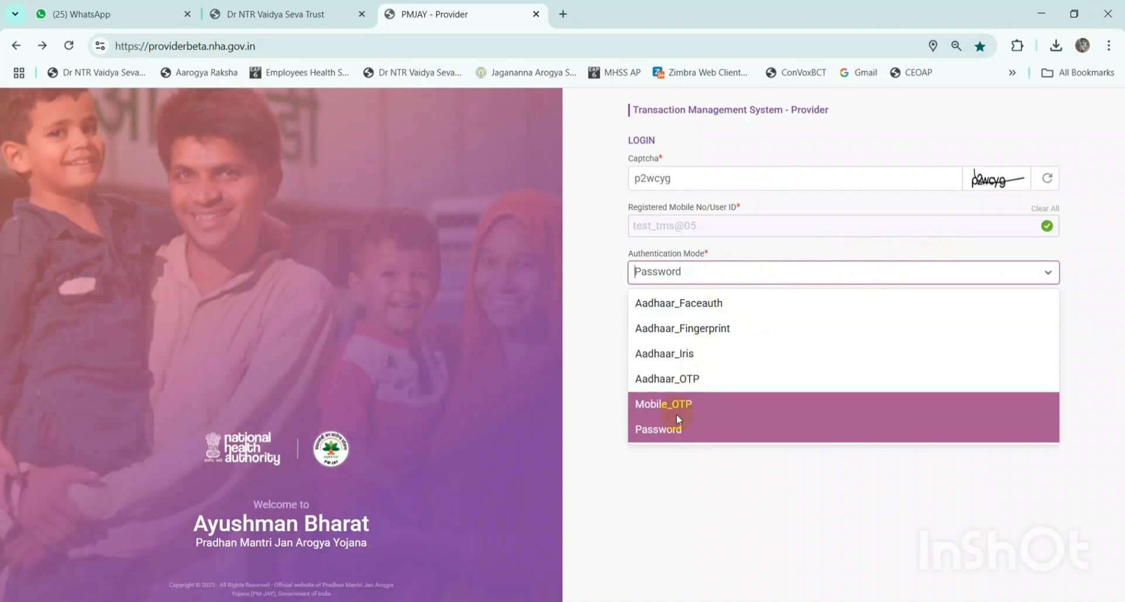
pyautogui.click(674, 430)
pyautogui.hotkey('alt', 'Tab')
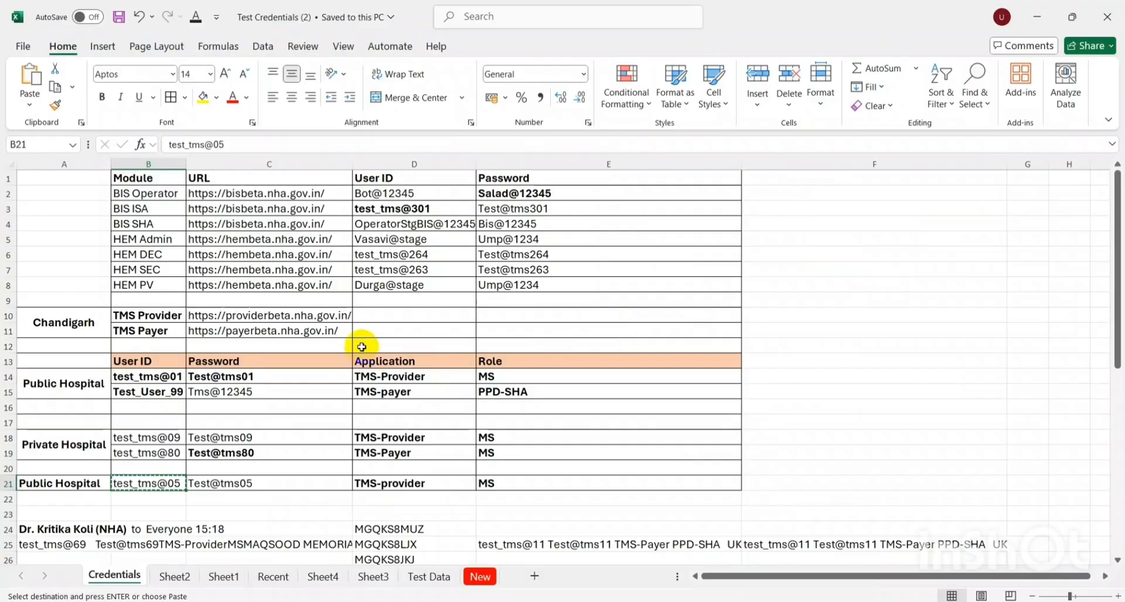
pyautogui.click(245, 486)
pyautogui.hotkey('ctrl', 'c')
pyautogui.hotkey('alt', 'Tab')
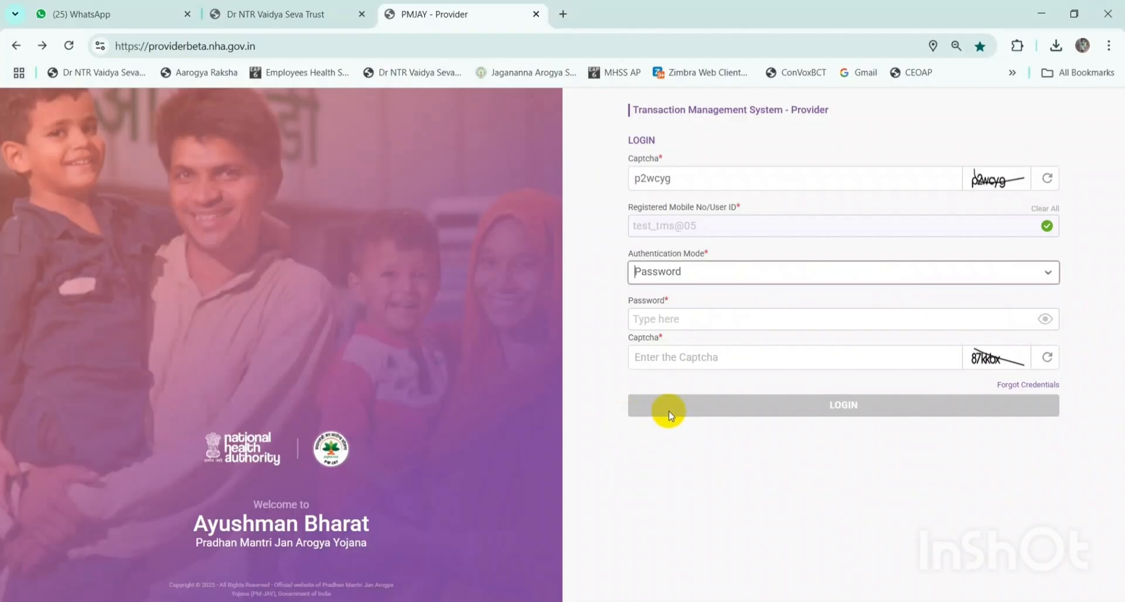
pyautogui.click(711, 355)
pyautogui.hotkey('ctrl', 'v')
pyautogui.click(711, 319)
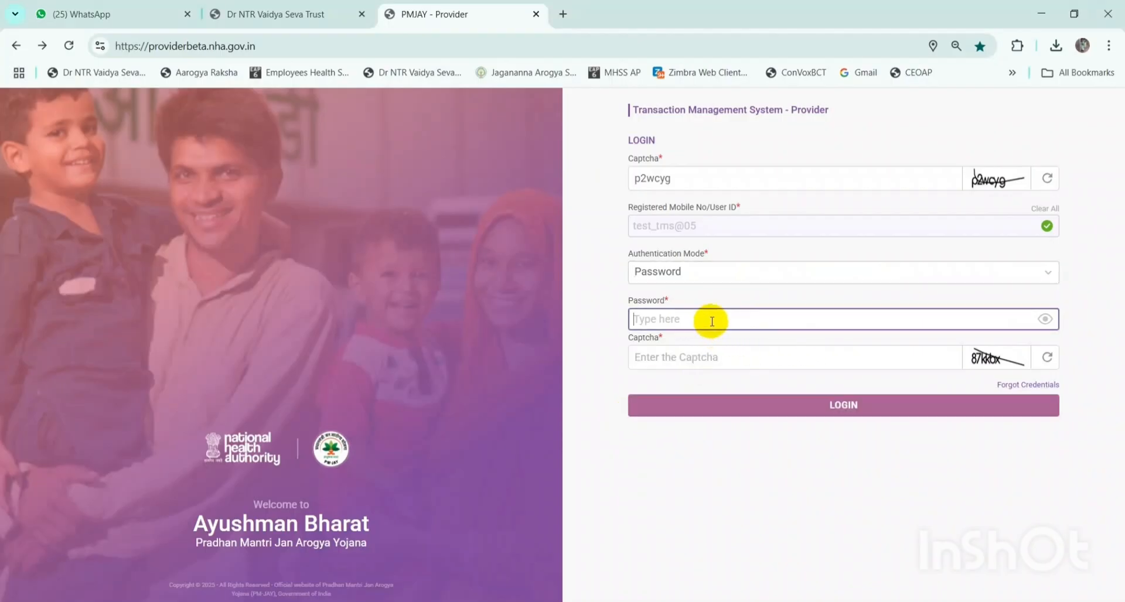
pyautogui.hotkey('ctrl', 'v')
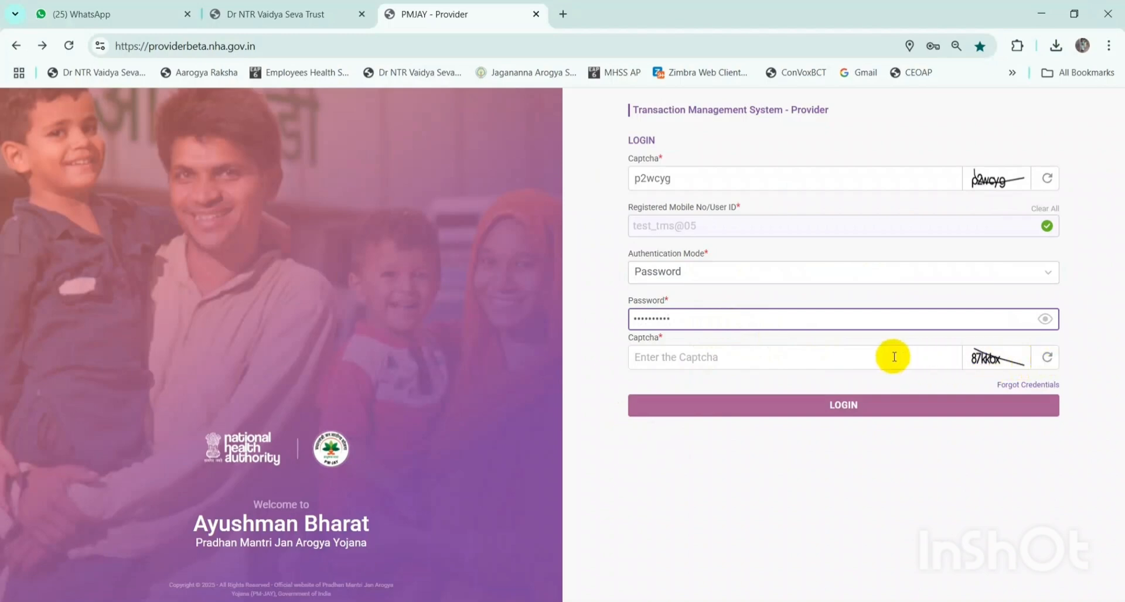
pyautogui.click(818, 365)
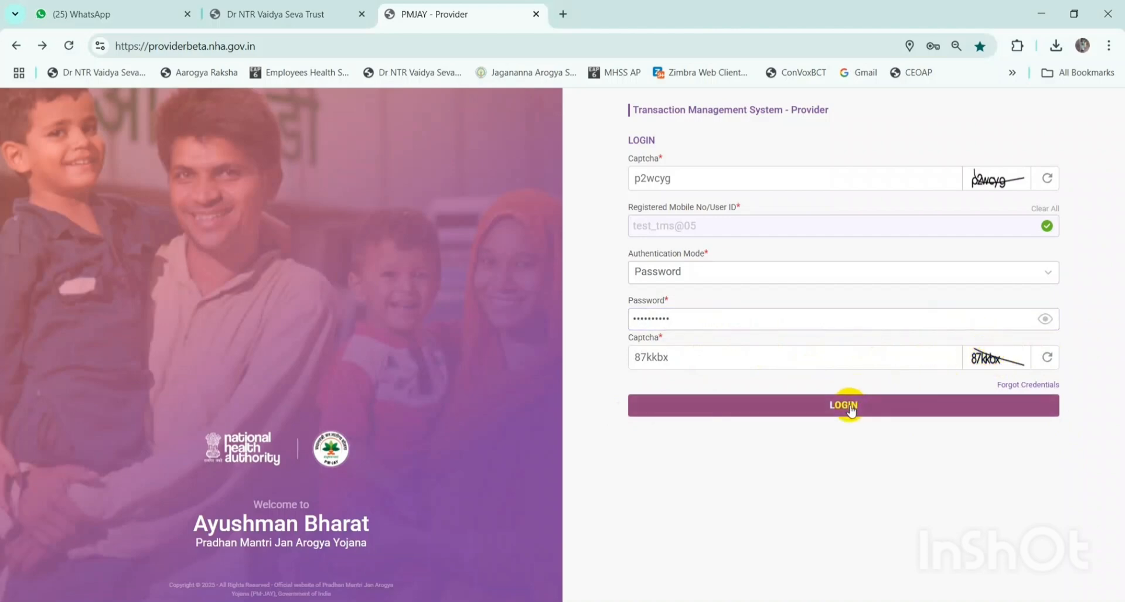
# - Log in, visit Update Profile from the user menu, then return to the Hospital Dashboard
pyautogui.click(828, 406)
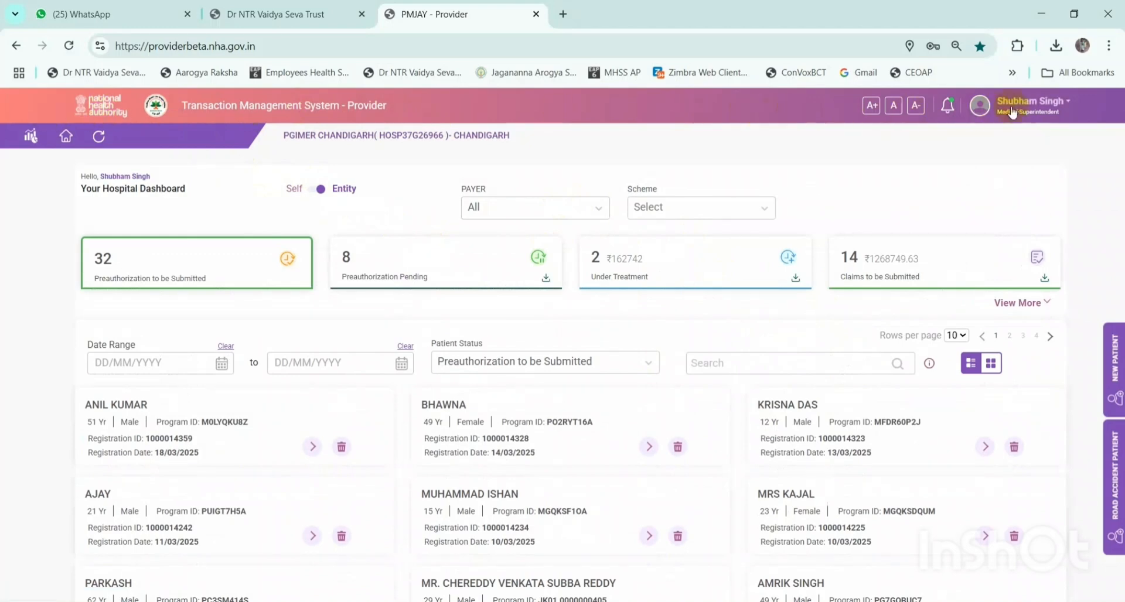
pyautogui.click(1066, 104)
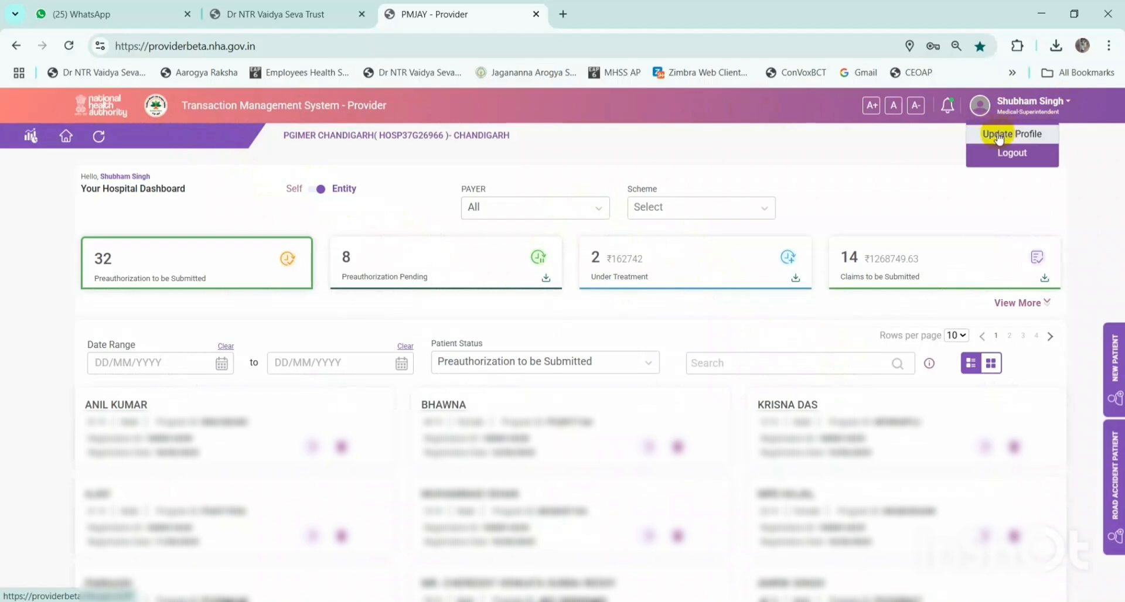
pyautogui.click(1035, 140)
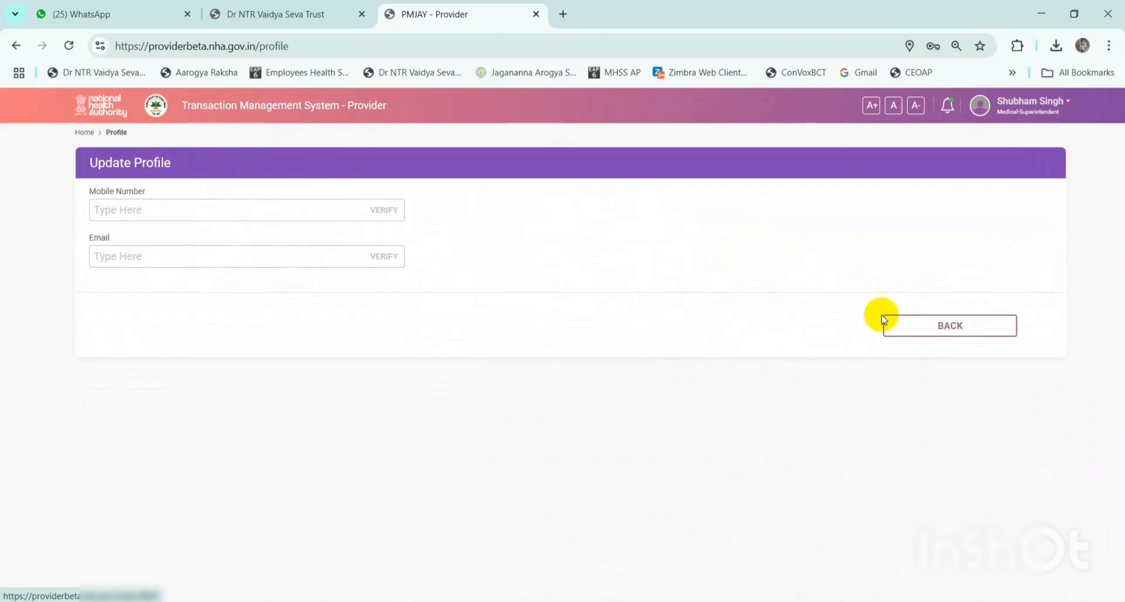
pyautogui.click(938, 325)
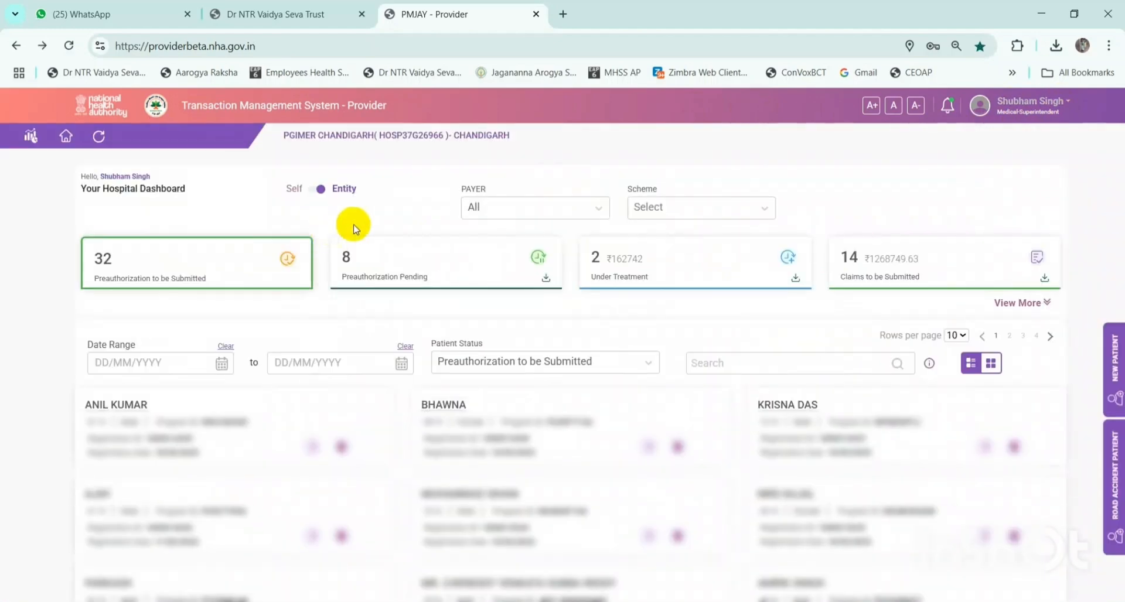
pyautogui.moveTo(81, 179); pyautogui.dragTo(196, 183)
pyautogui.click(196, 201)
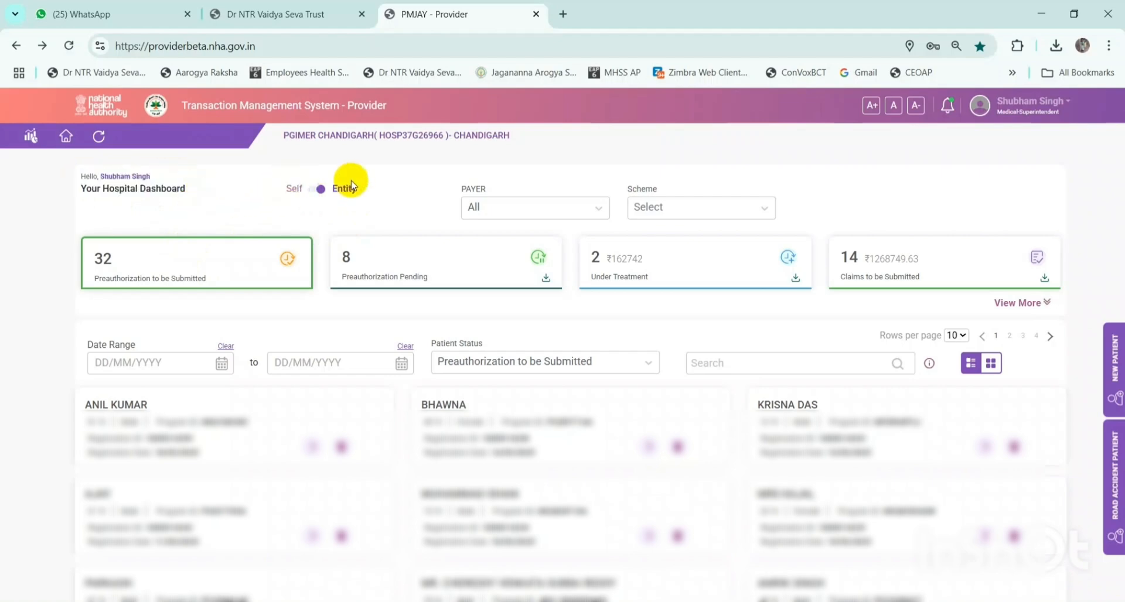
pyautogui.click(315, 190)
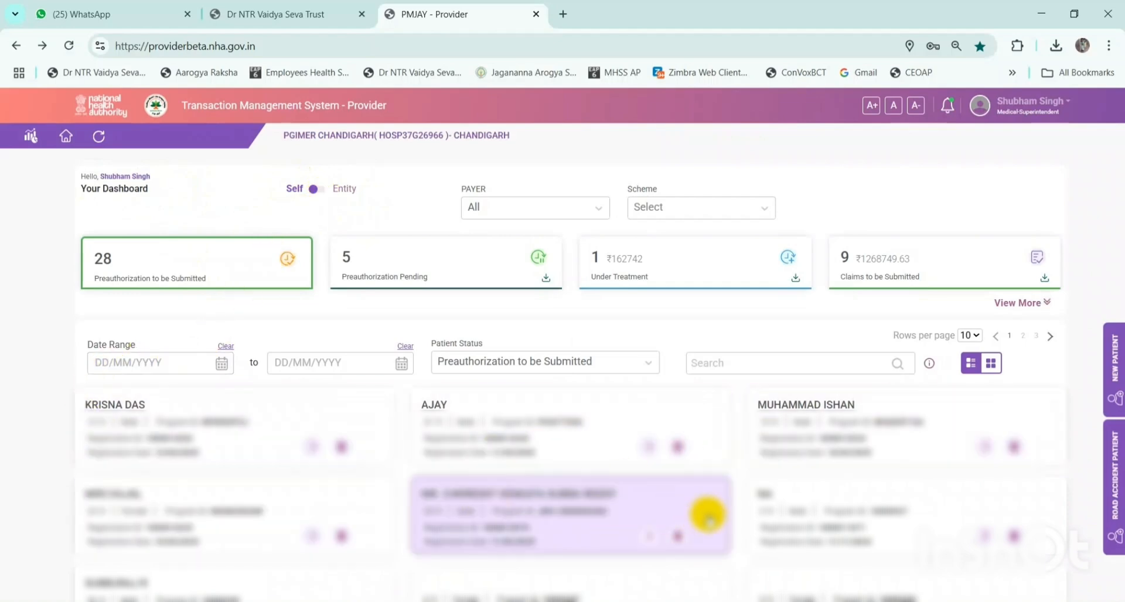
pyautogui.click(316, 190)
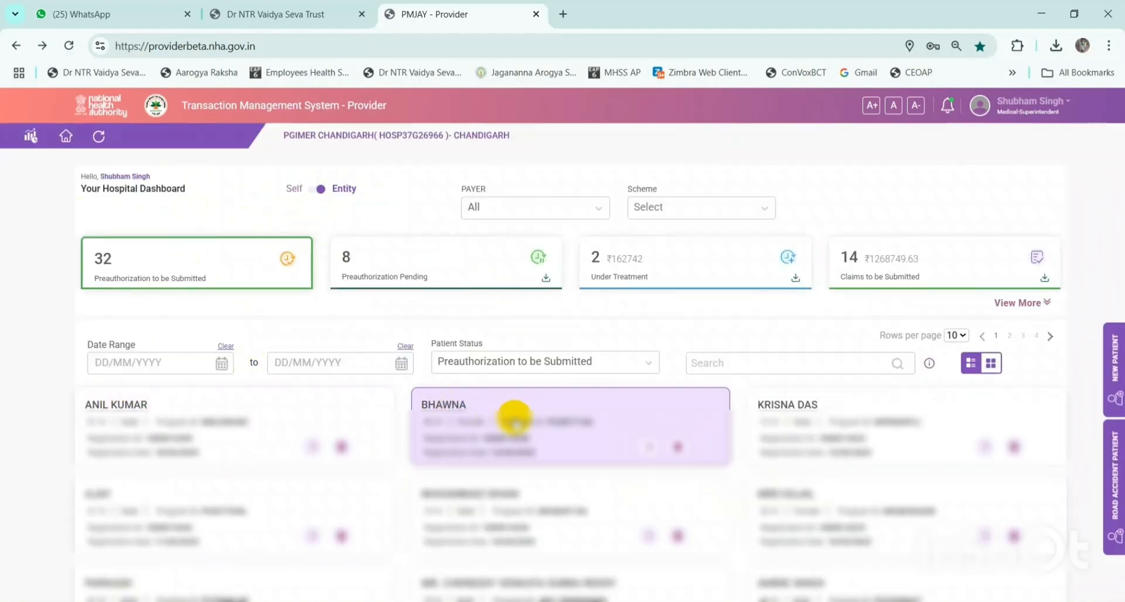
pyautogui.scroll(-3, 615, 431)
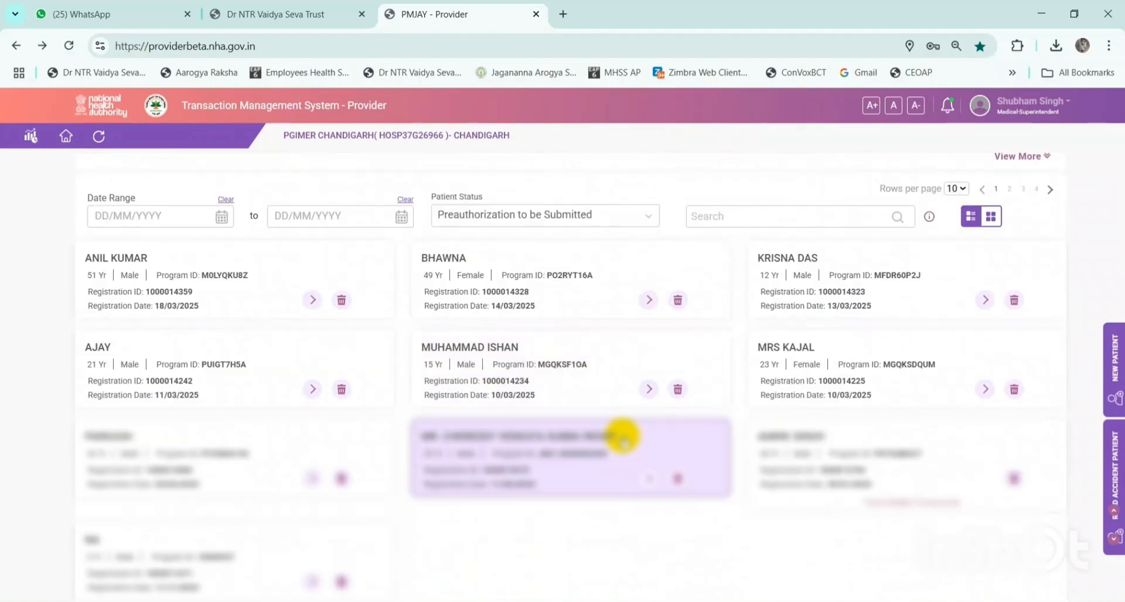
pyautogui.scroll(3, 626, 436)
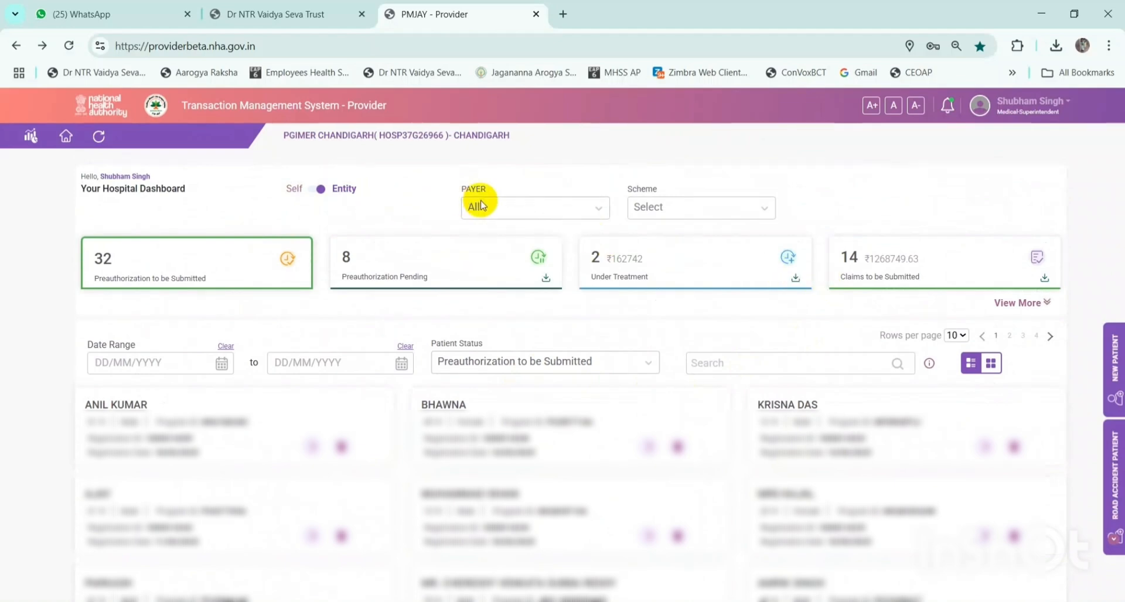
pyautogui.click(510, 208)
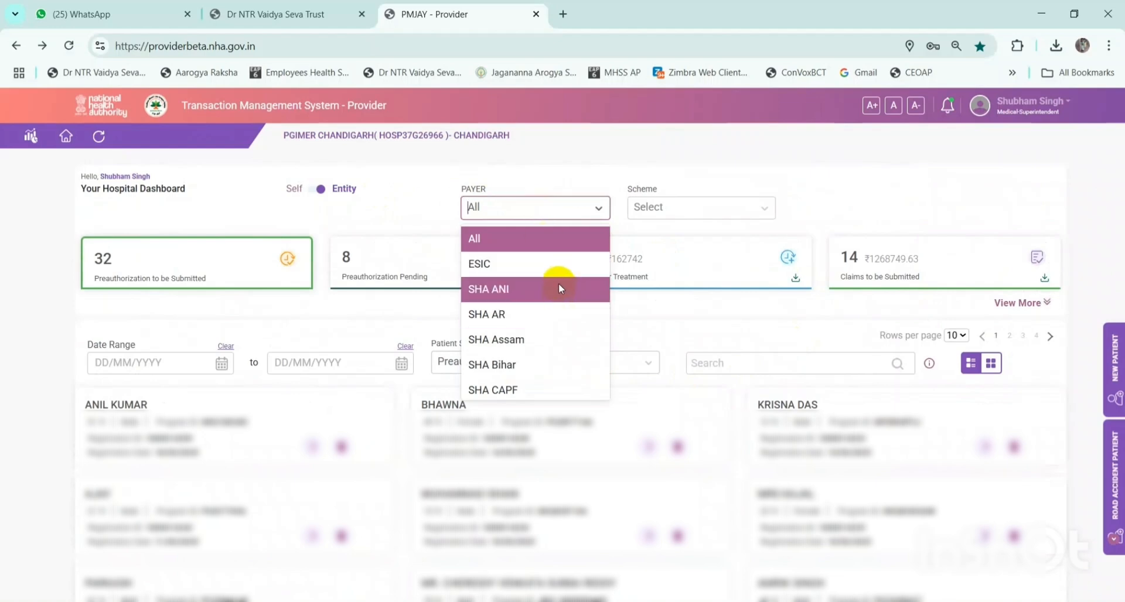
pyautogui.scroll(-1, 558, 287)
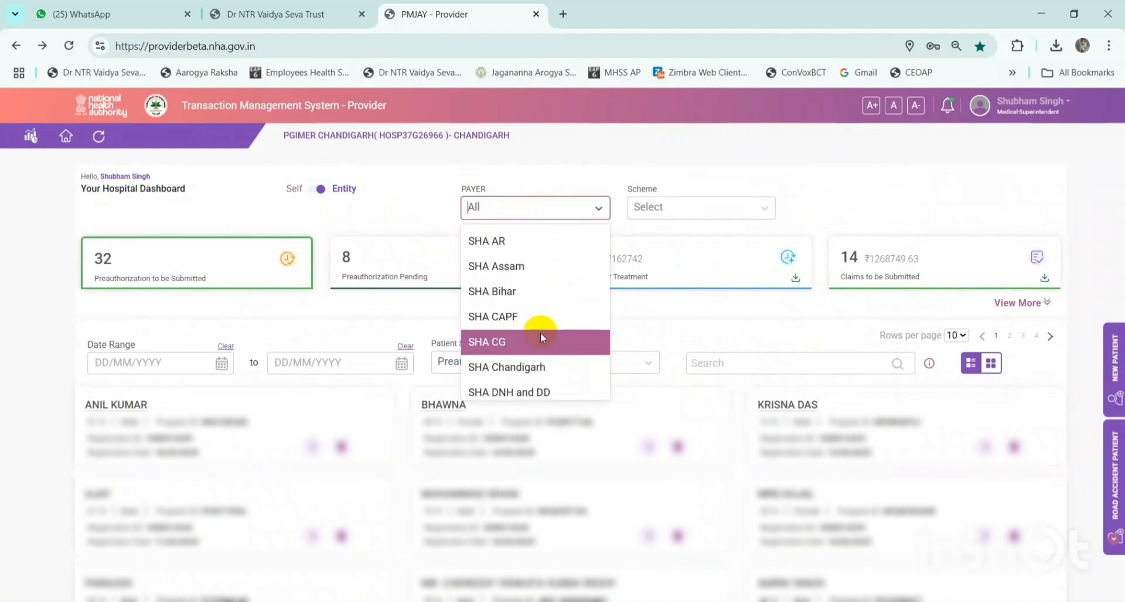
pyautogui.moveTo(464, 189); pyautogui.dragTo(489, 192)
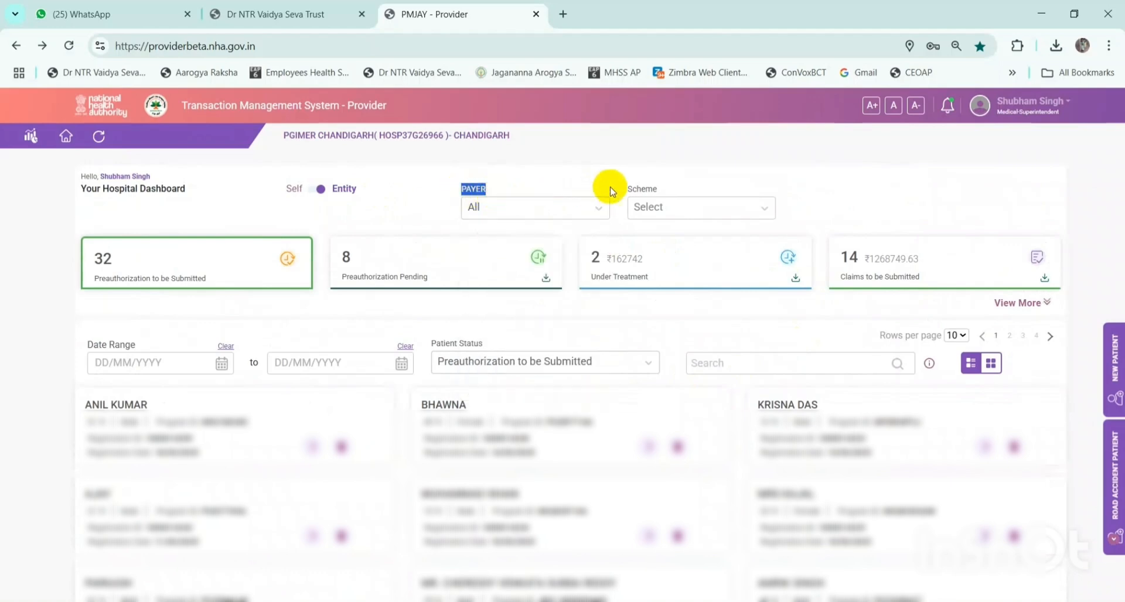
pyautogui.doubleClick(630, 190)
pyautogui.click(535, 209)
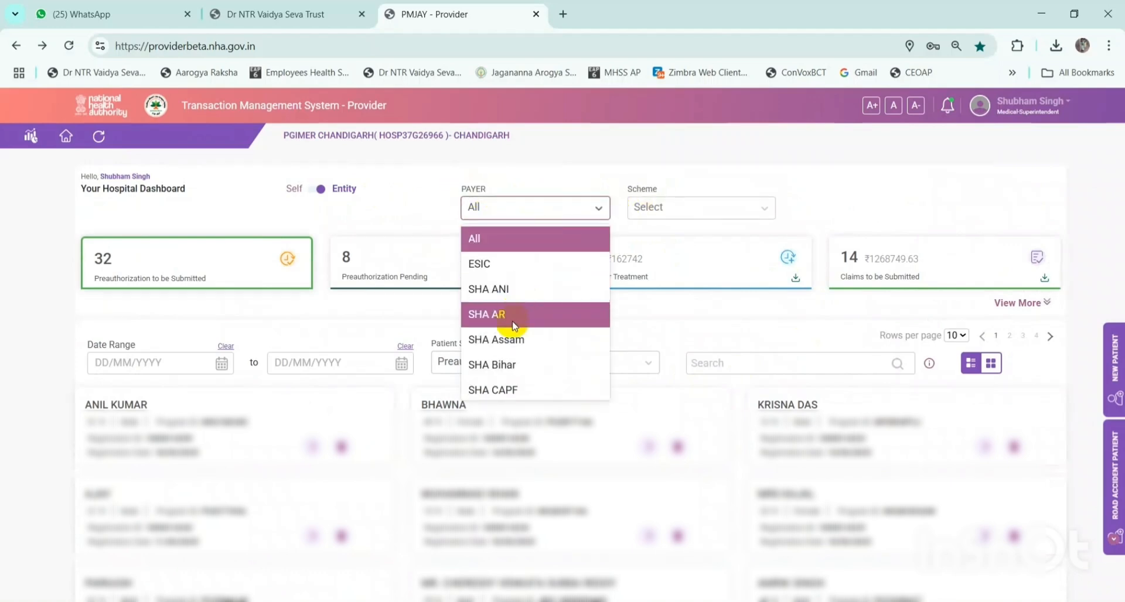
pyautogui.scroll(-2, 508, 336)
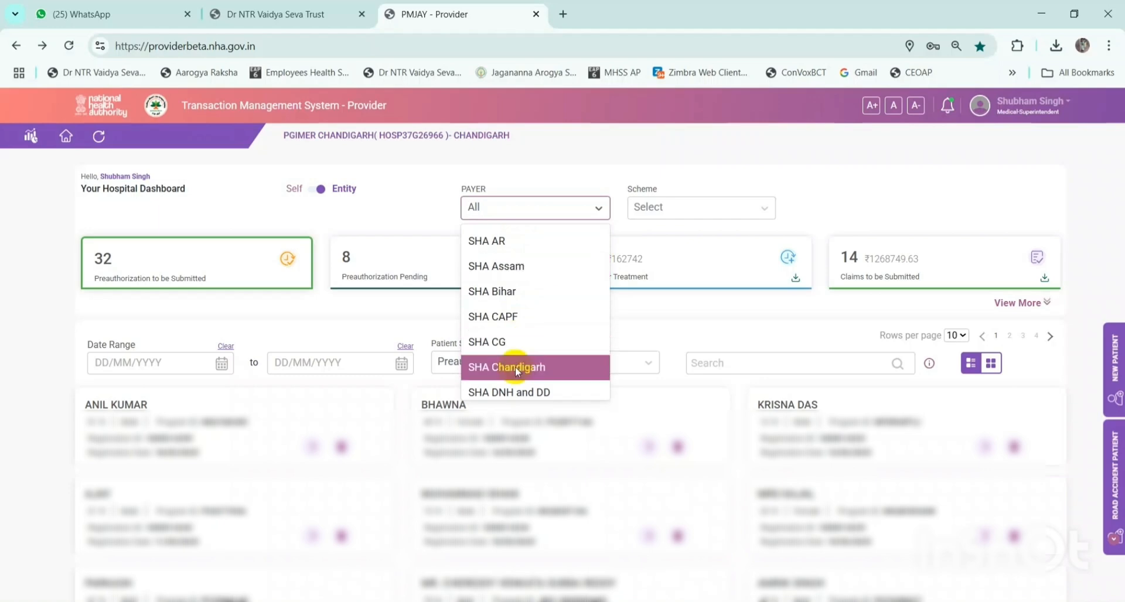
pyautogui.click(515, 366)
pyautogui.click(674, 210)
pyautogui.click(708, 236)
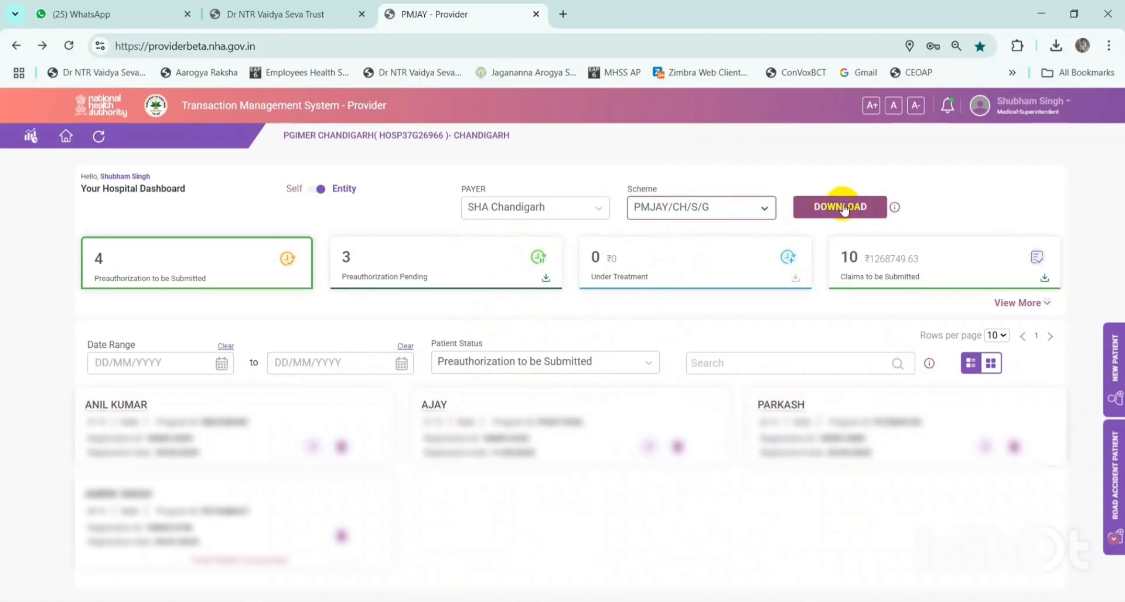
pyautogui.click(537, 208)
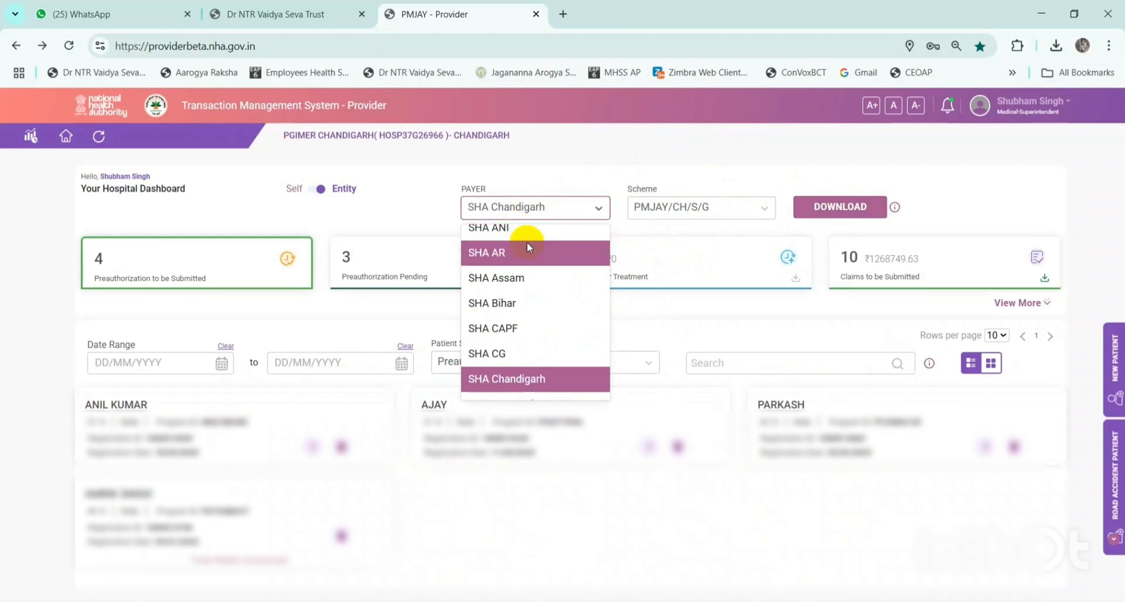
pyautogui.scroll(2, 526, 242)
pyautogui.click(526, 235)
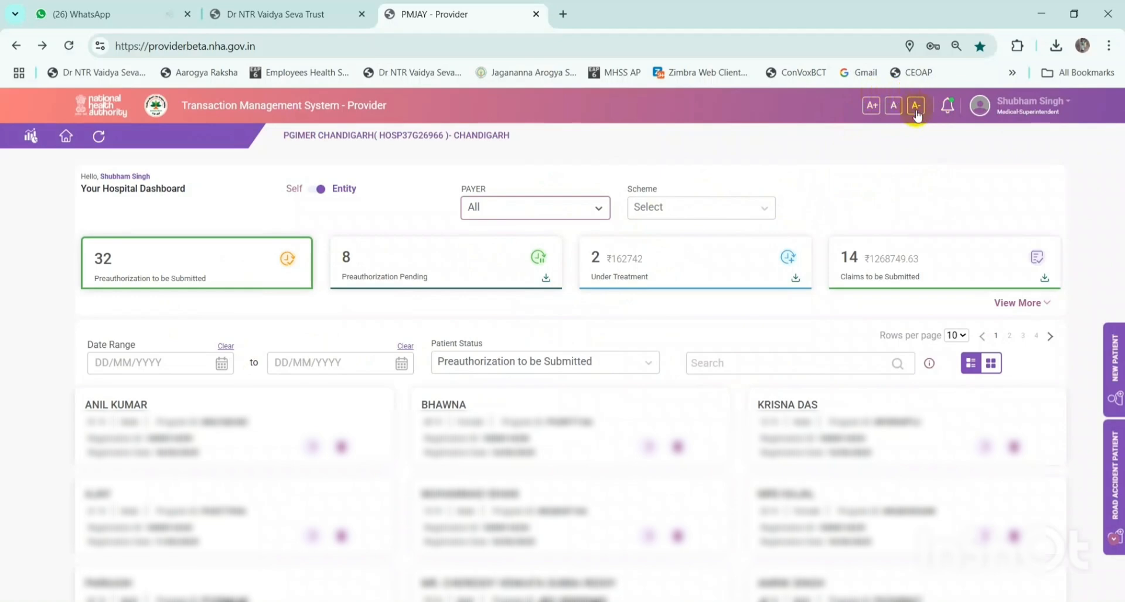
# - Cycle through the A+, A and A- text sizes, ending on enlarged A+ text
pyautogui.click(871, 106)
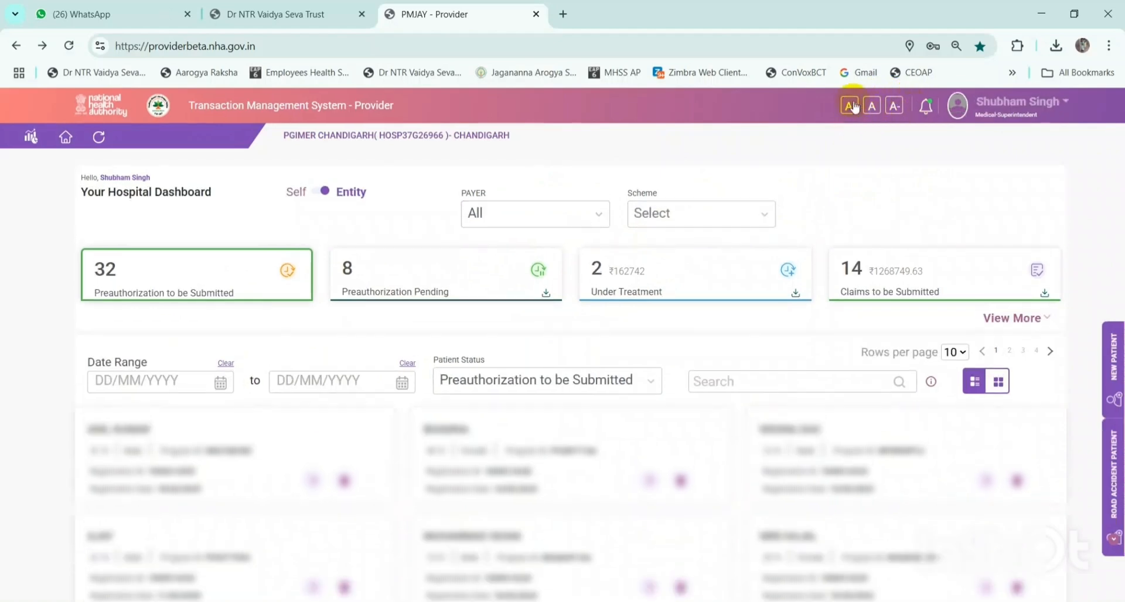
pyautogui.click(872, 107)
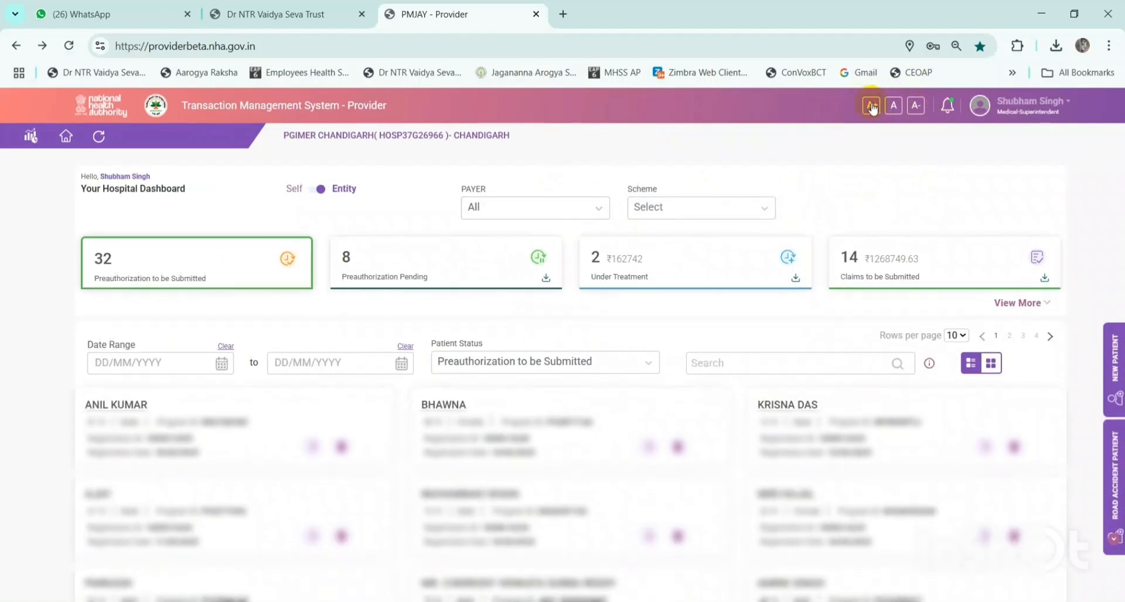
pyautogui.click(913, 107)
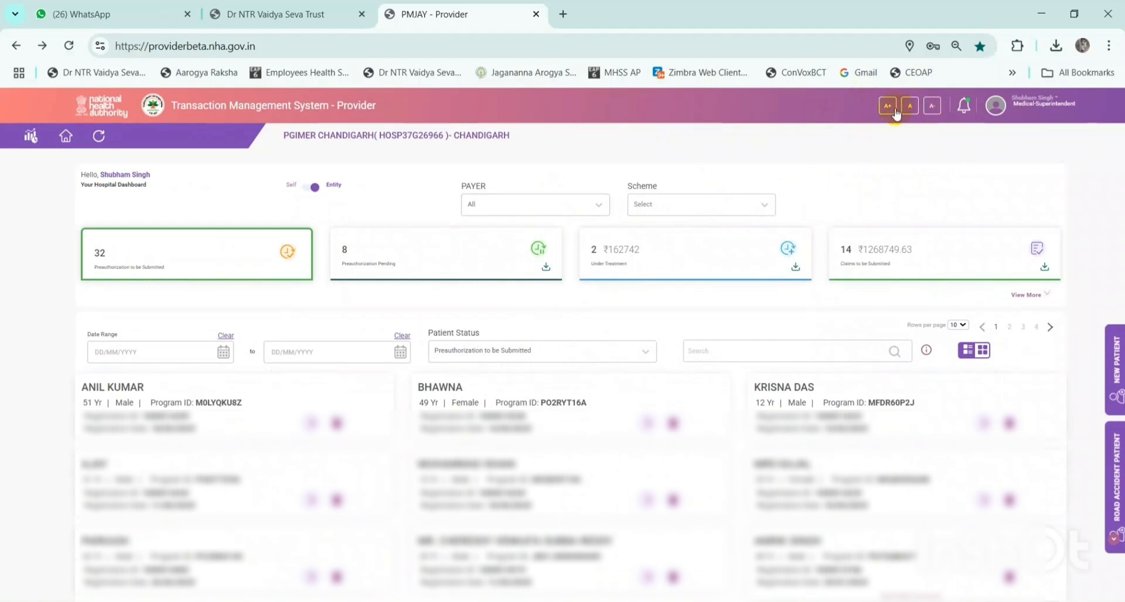
pyautogui.click(890, 109)
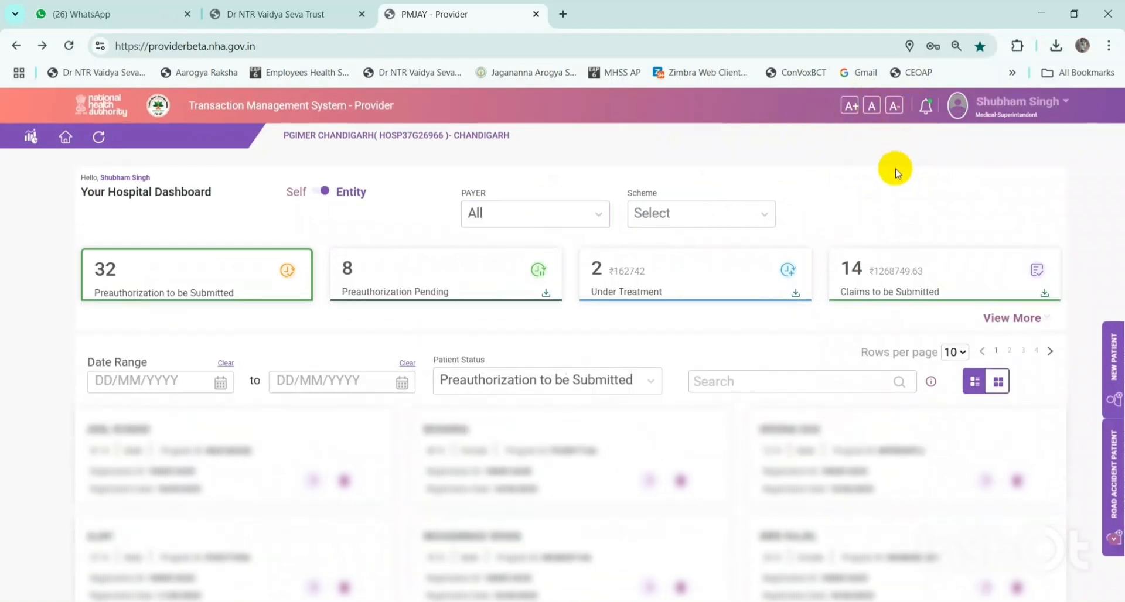
# - Browse the notification bell's list, then close it
pyautogui.click(924, 108)
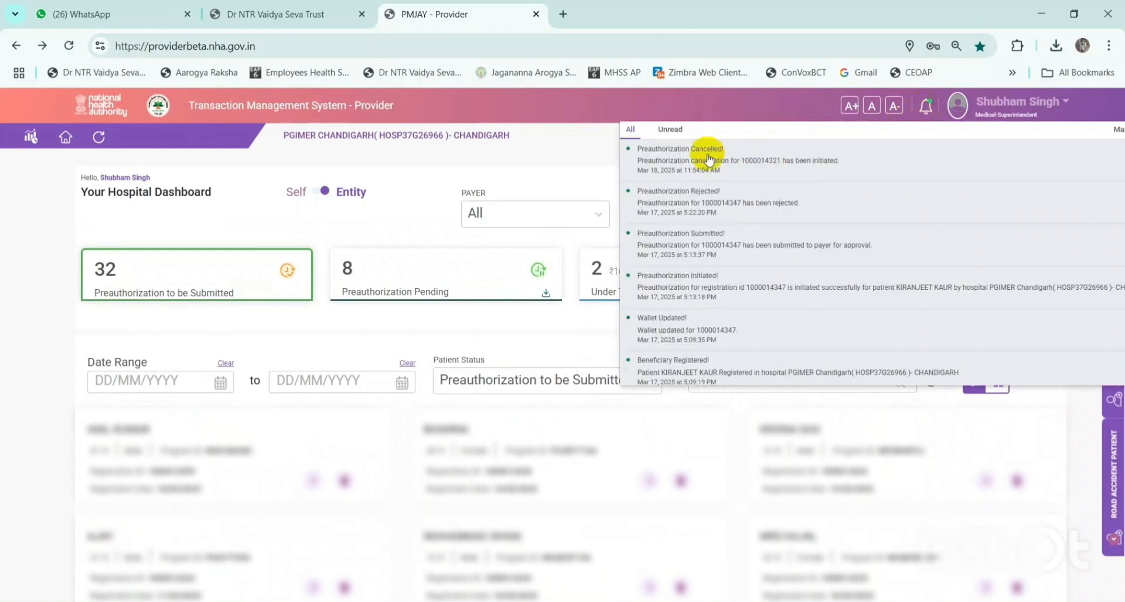
pyautogui.scroll(-2, 691, 254)
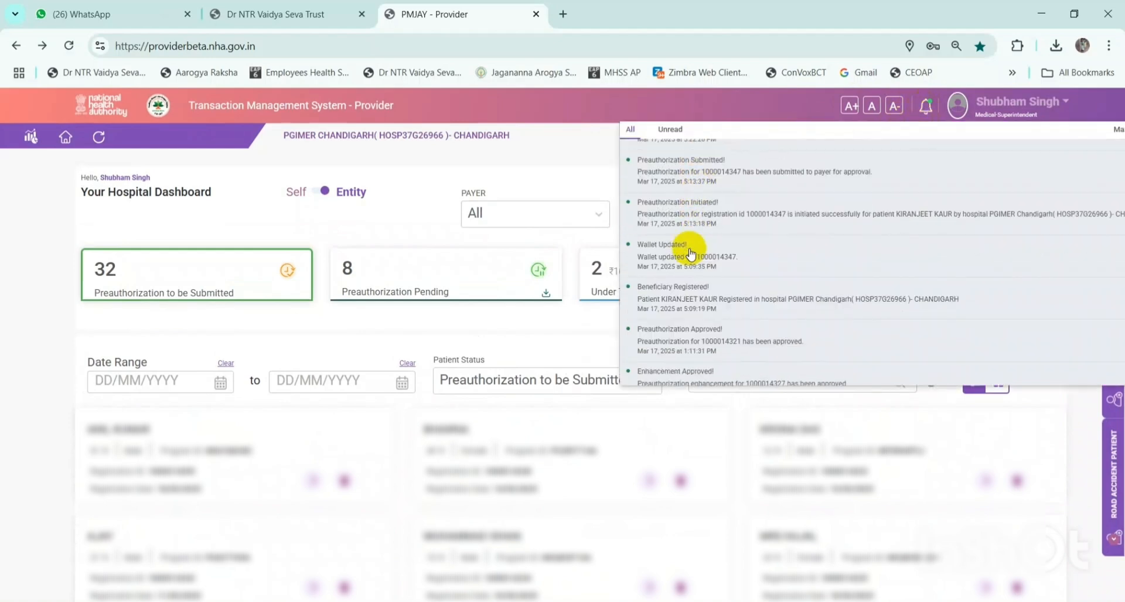
pyautogui.scroll(-8, 692, 253)
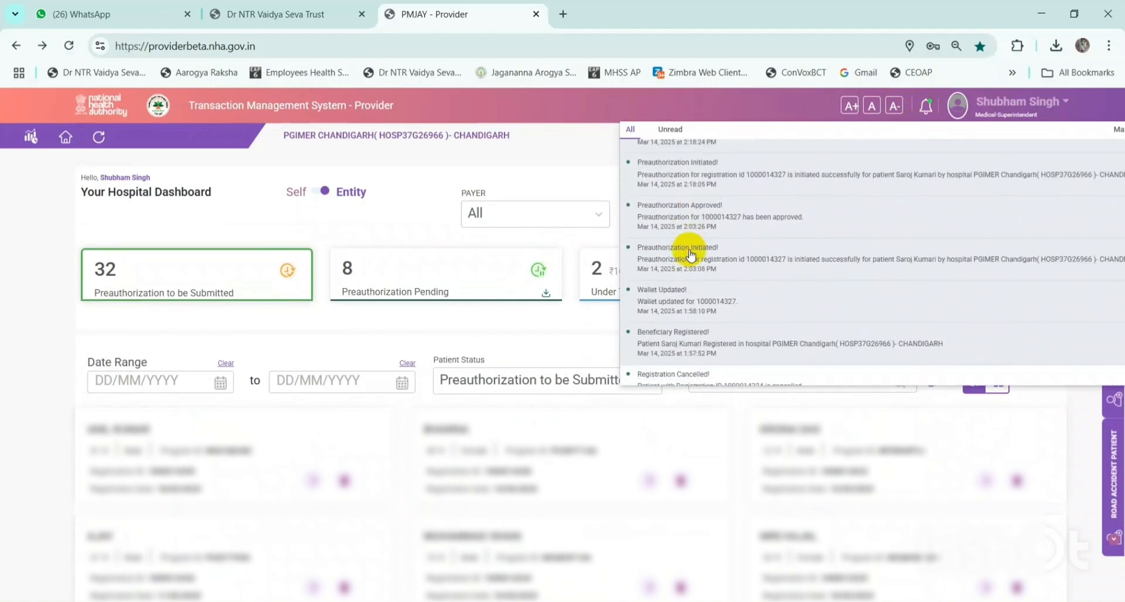
pyautogui.scroll(10, 691, 254)
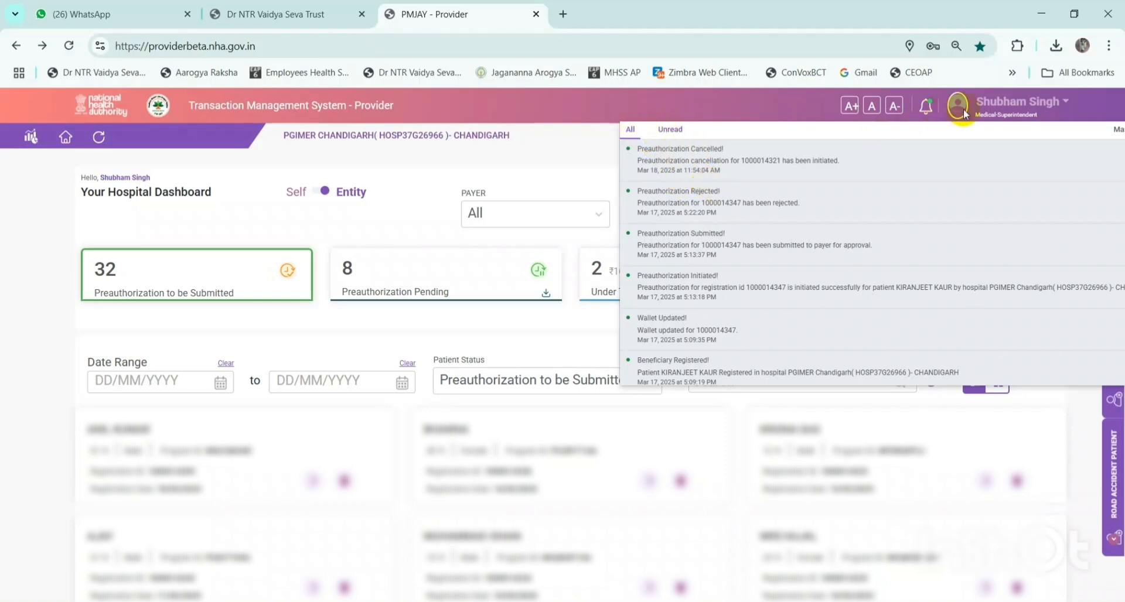
pyautogui.click(574, 159)
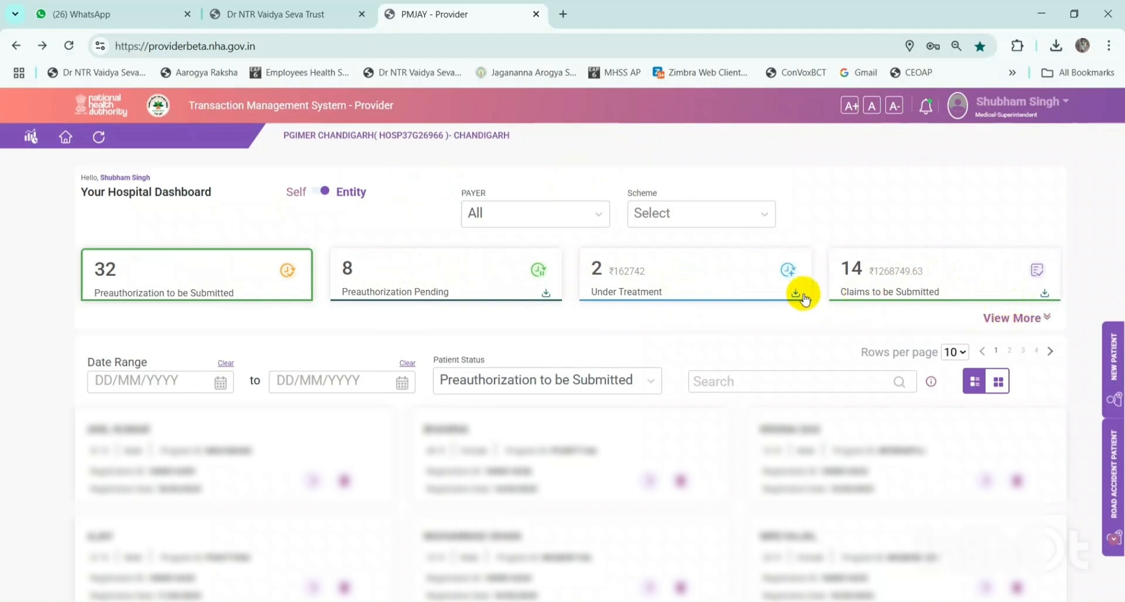
pyautogui.click(1017, 322)
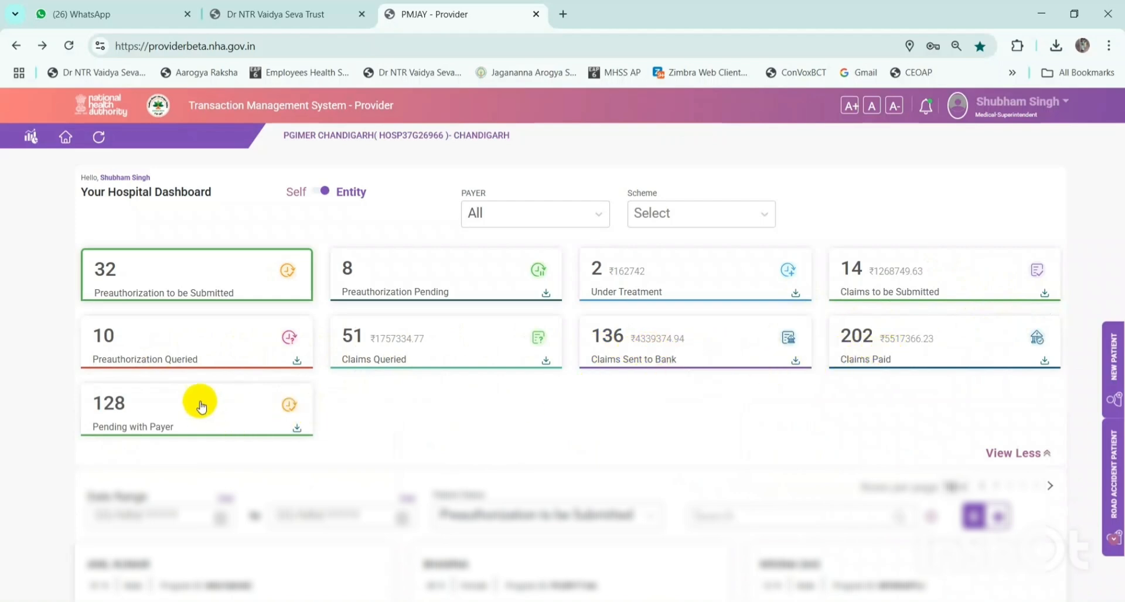
pyautogui.scroll(-3, 422, 403)
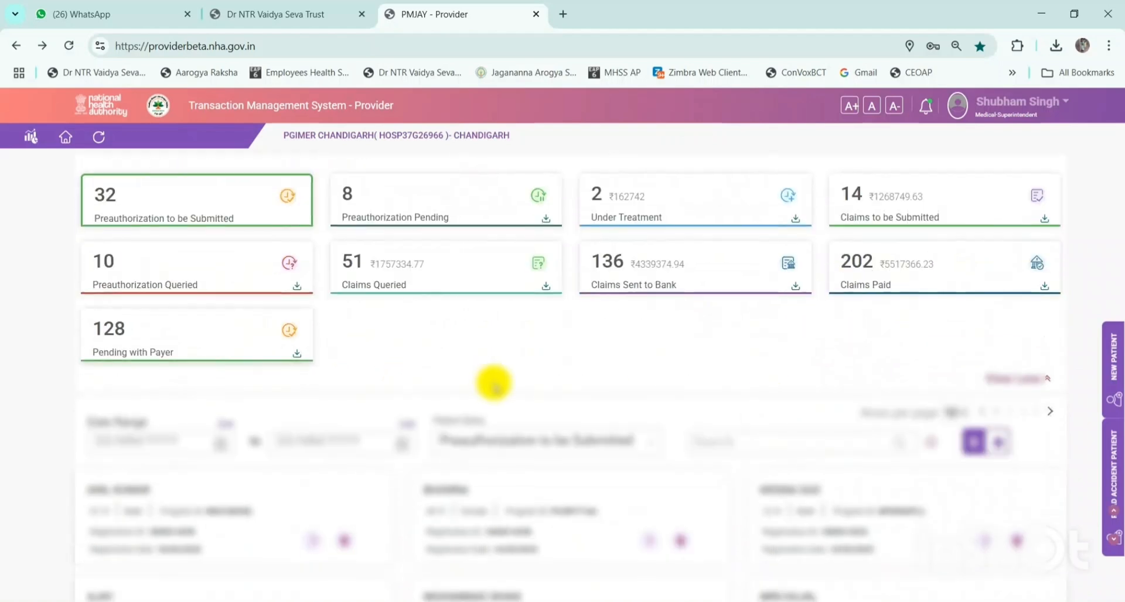
pyautogui.click(1006, 305)
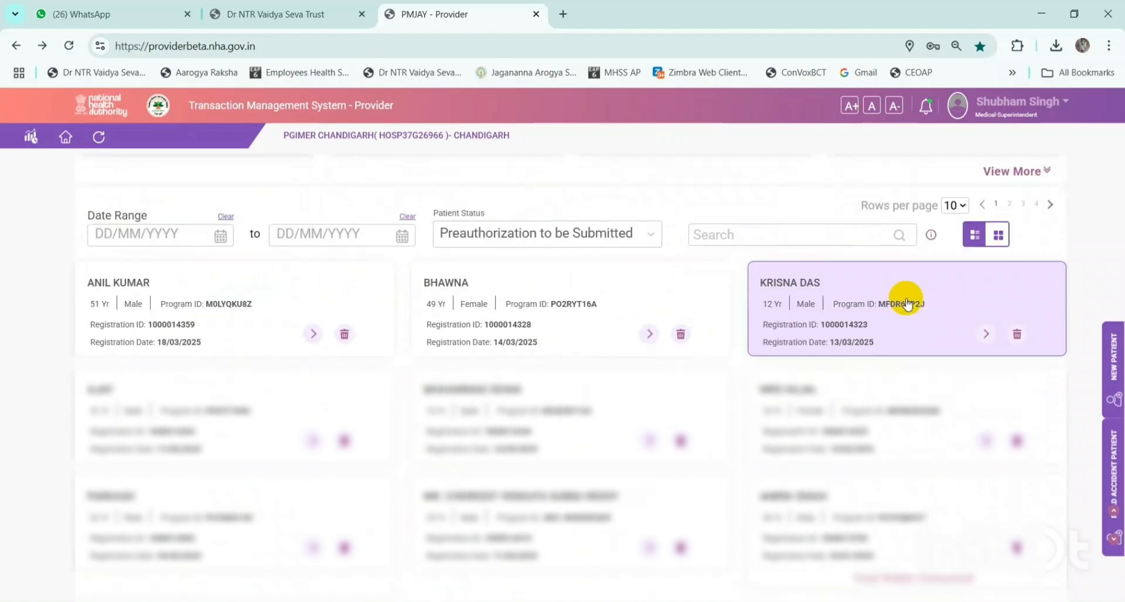
pyautogui.scroll(1, 791, 310)
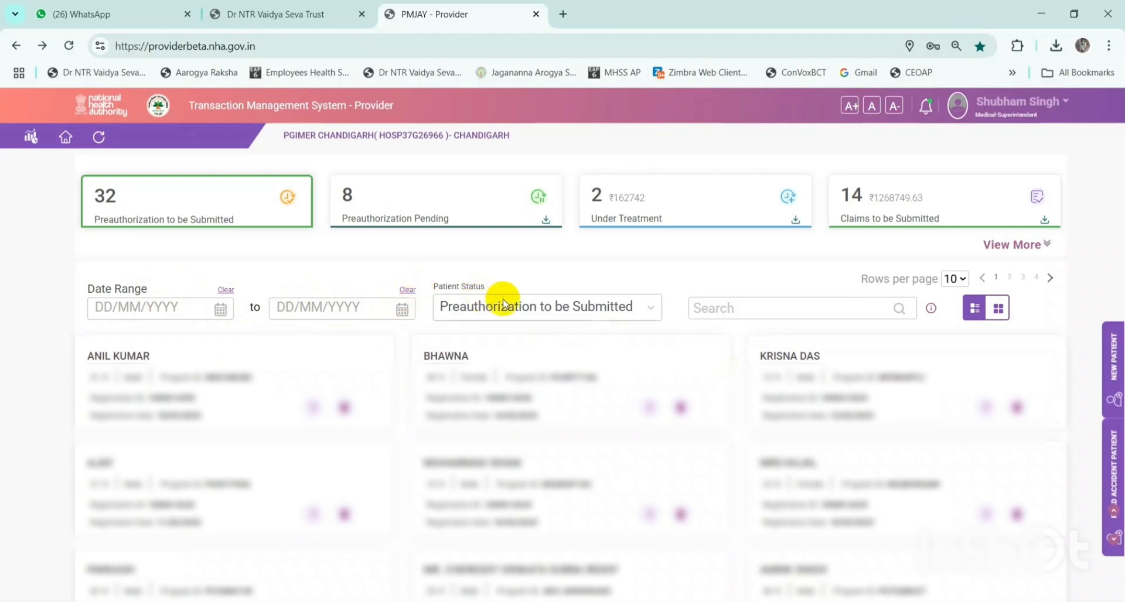
# - Browse the Patient Status options and set the filter to All
pyautogui.click(532, 305)
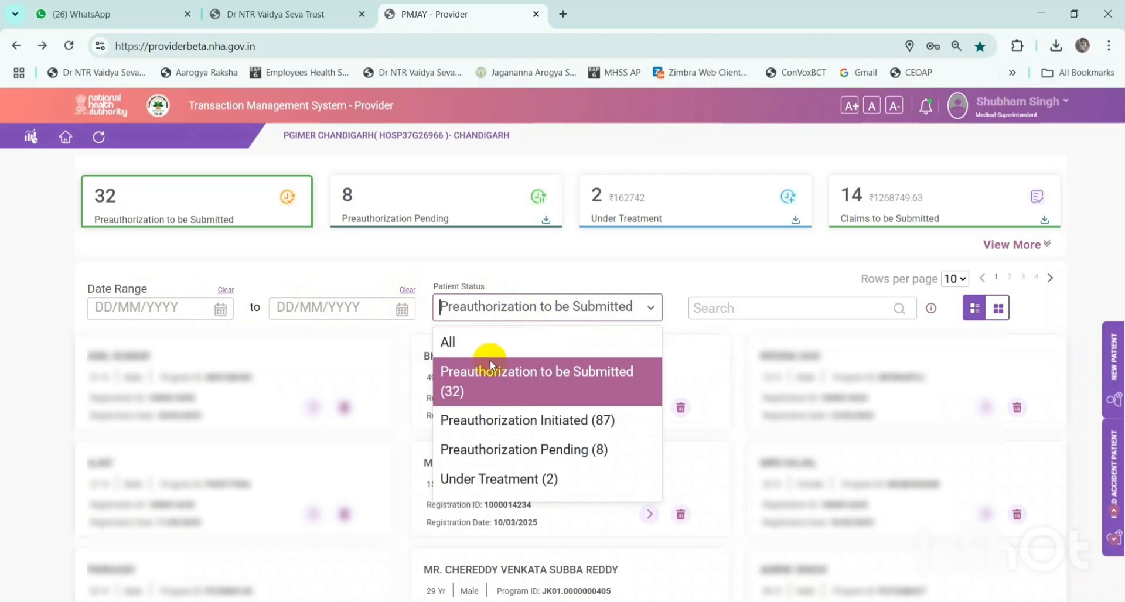
pyautogui.scroll(-2, 491, 391)
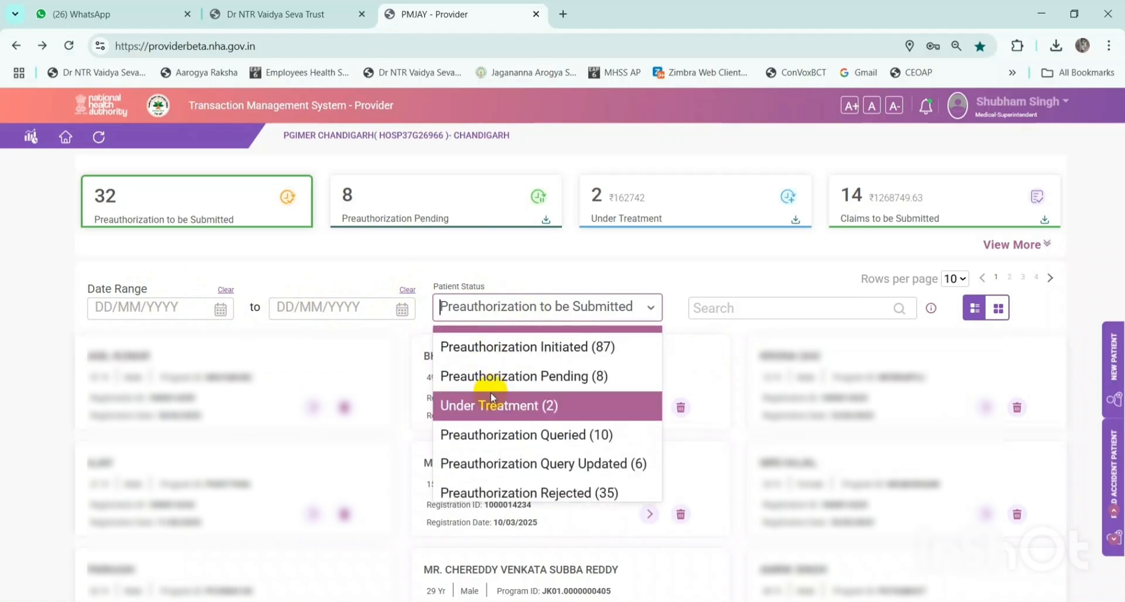
pyautogui.scroll(-4, 490, 399)
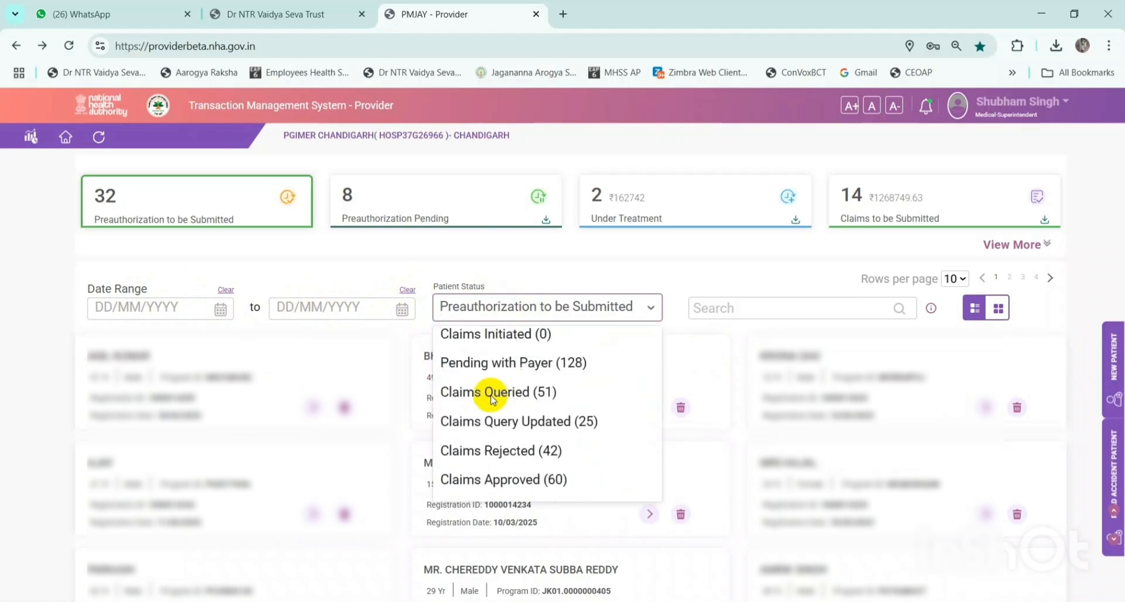
pyautogui.scroll(-4, 491, 399)
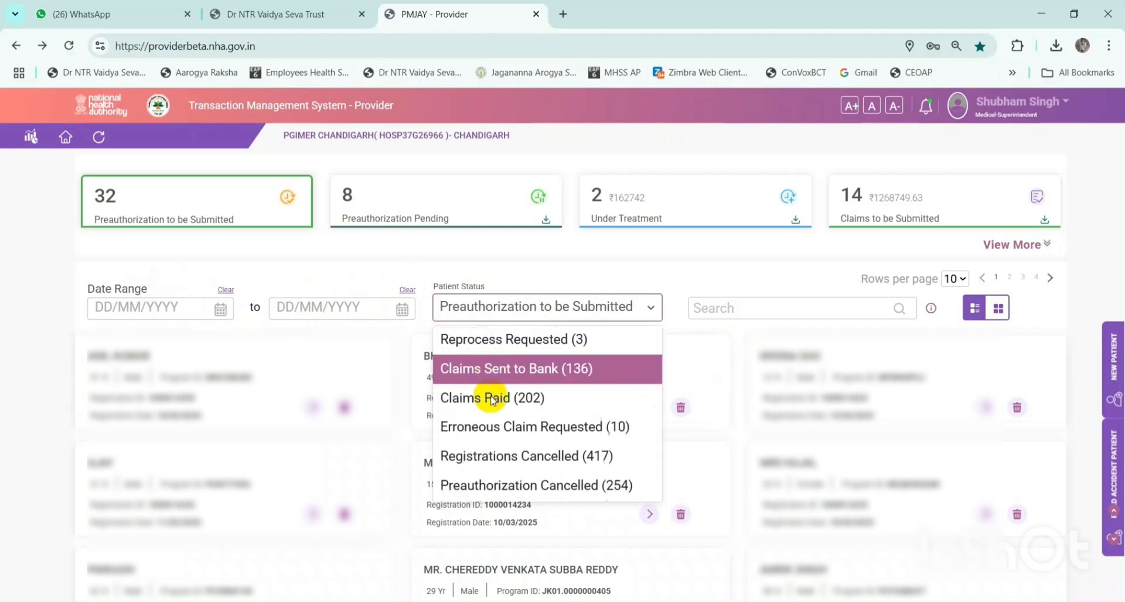
pyautogui.scroll(-3, 491, 400)
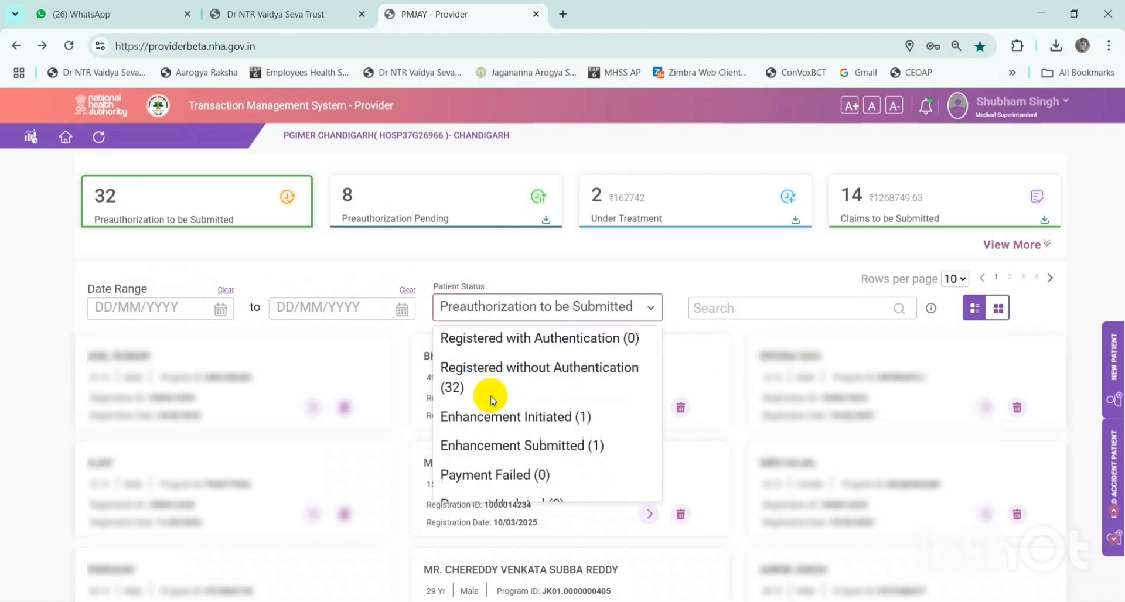
pyautogui.click(537, 305)
pyautogui.click(528, 307)
pyautogui.click(513, 341)
pyautogui.scroll(-1, 518, 336)
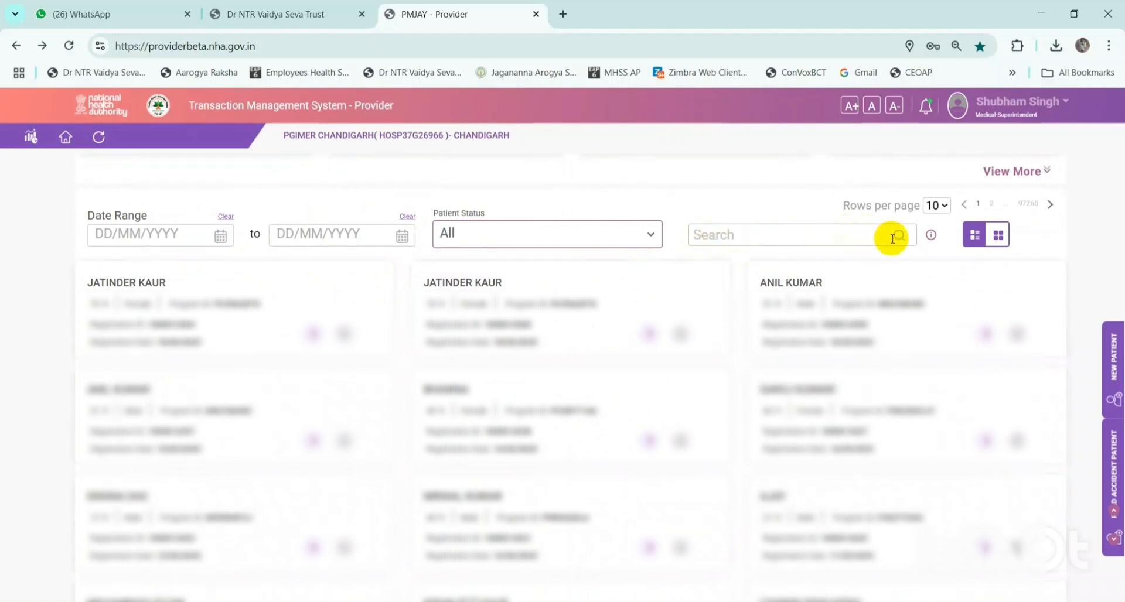
pyautogui.scroll(1, 942, 262)
pyautogui.click(937, 279)
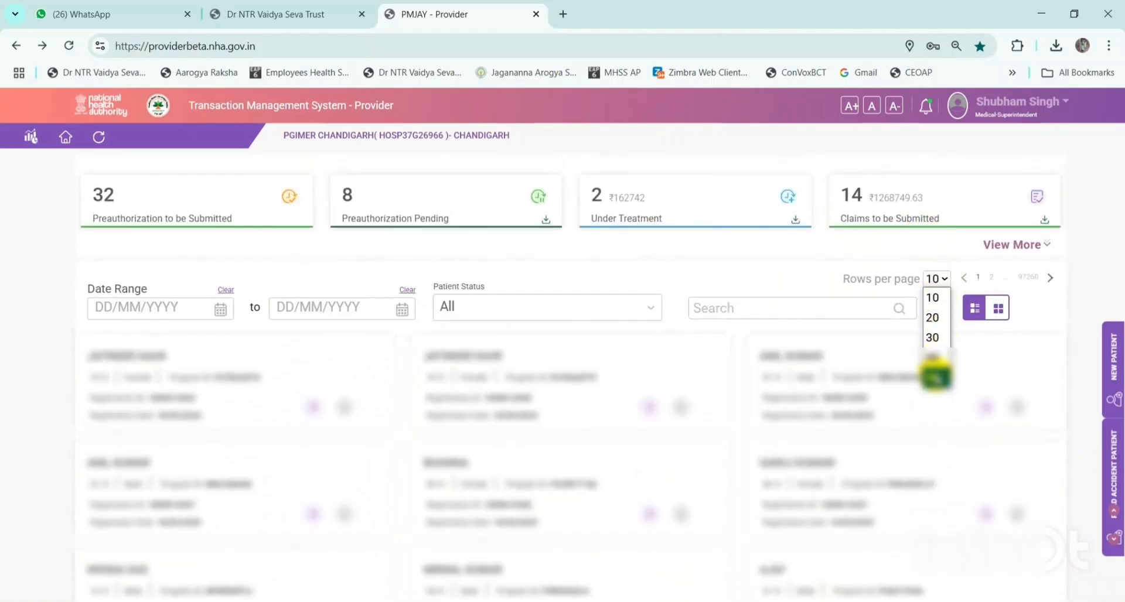
pyautogui.click(936, 280)
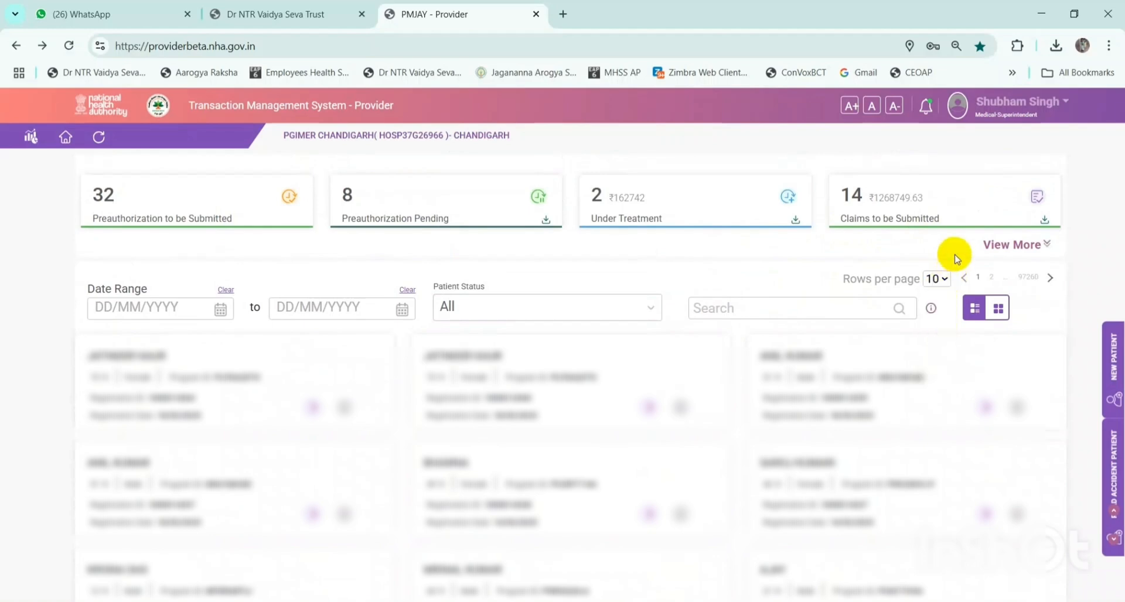
pyautogui.click(999, 311)
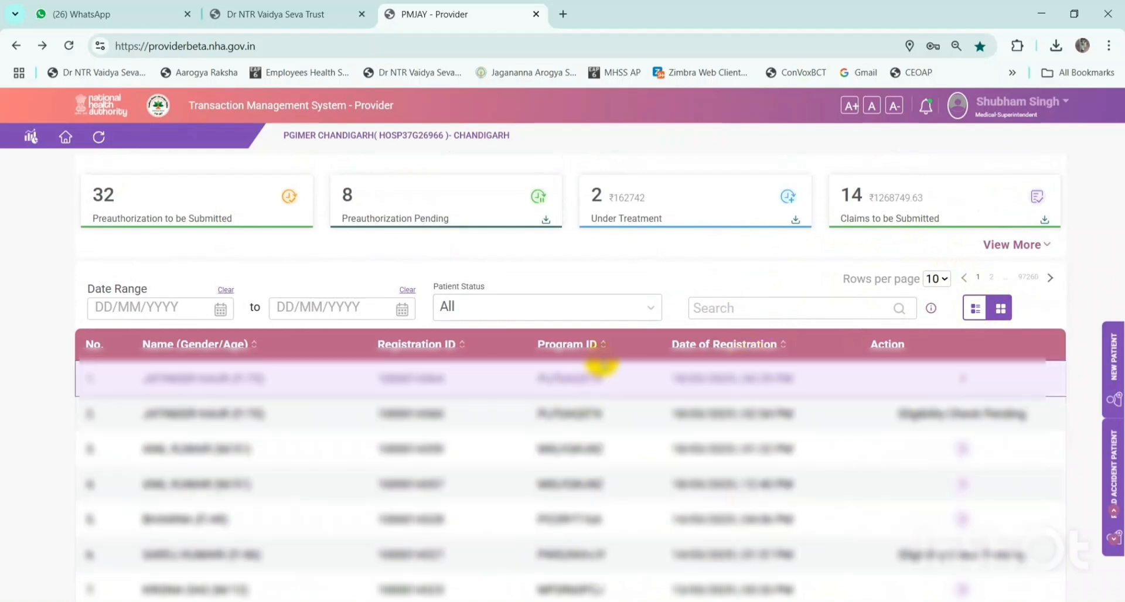
pyautogui.click(974, 311)
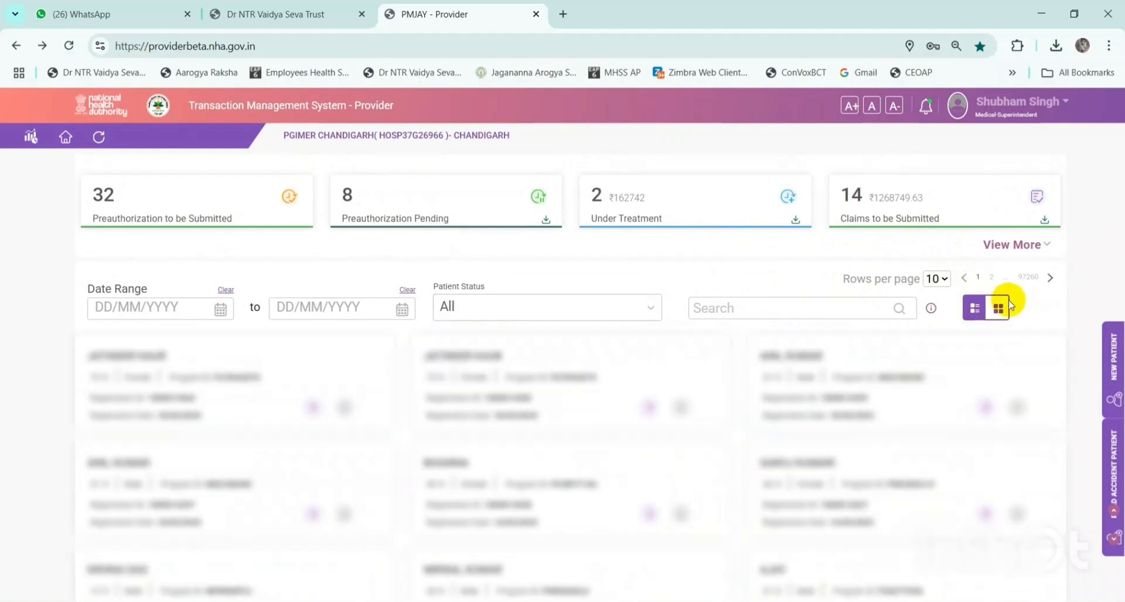
pyautogui.click(999, 312)
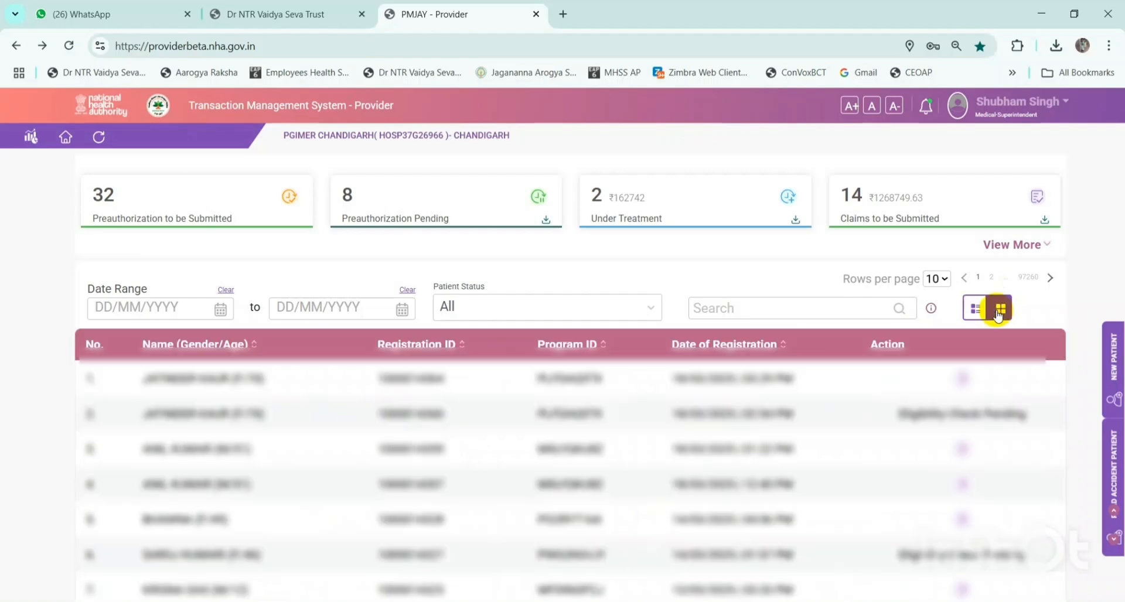
pyautogui.click(976, 310)
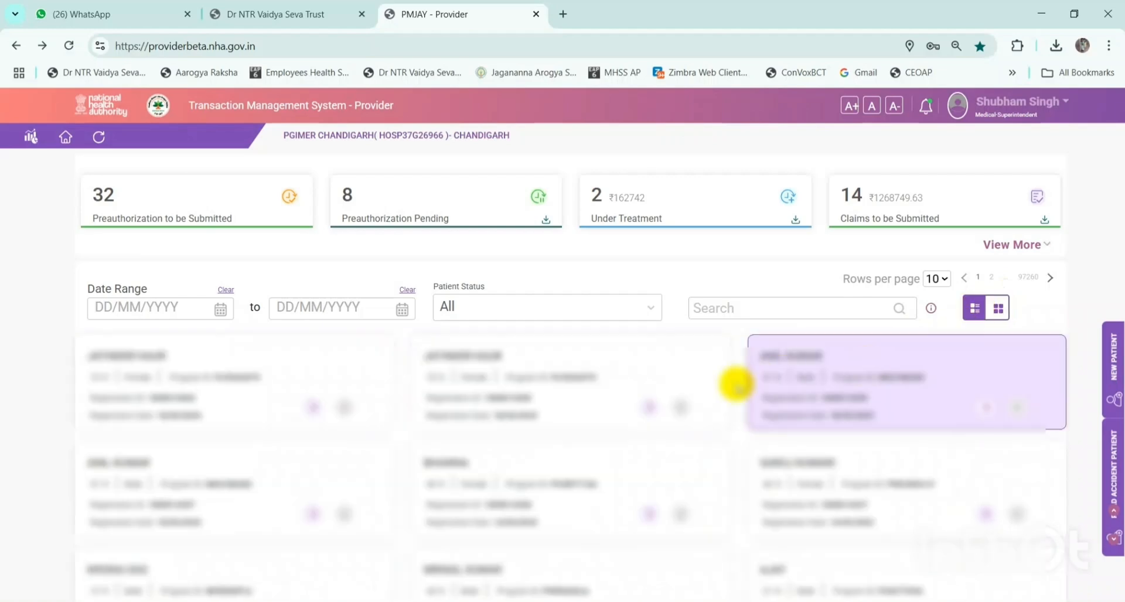
pyautogui.scroll(2, 728, 382)
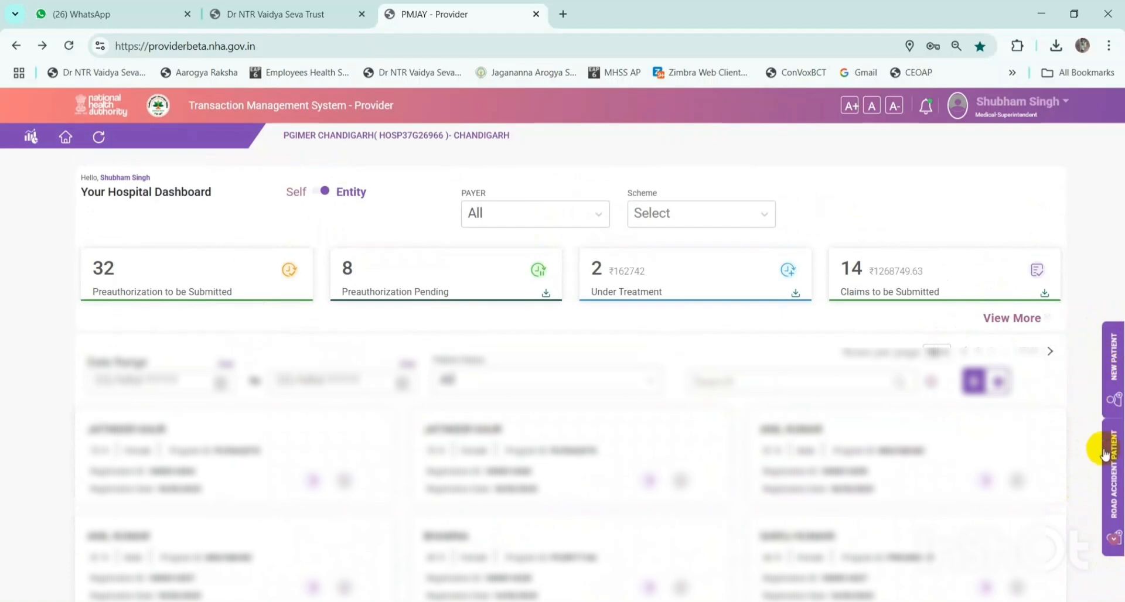
# - Open the New Patient beneficiary search and browse the SHA list, keeping SHA Chandigarh
pyautogui.click(1115, 366)
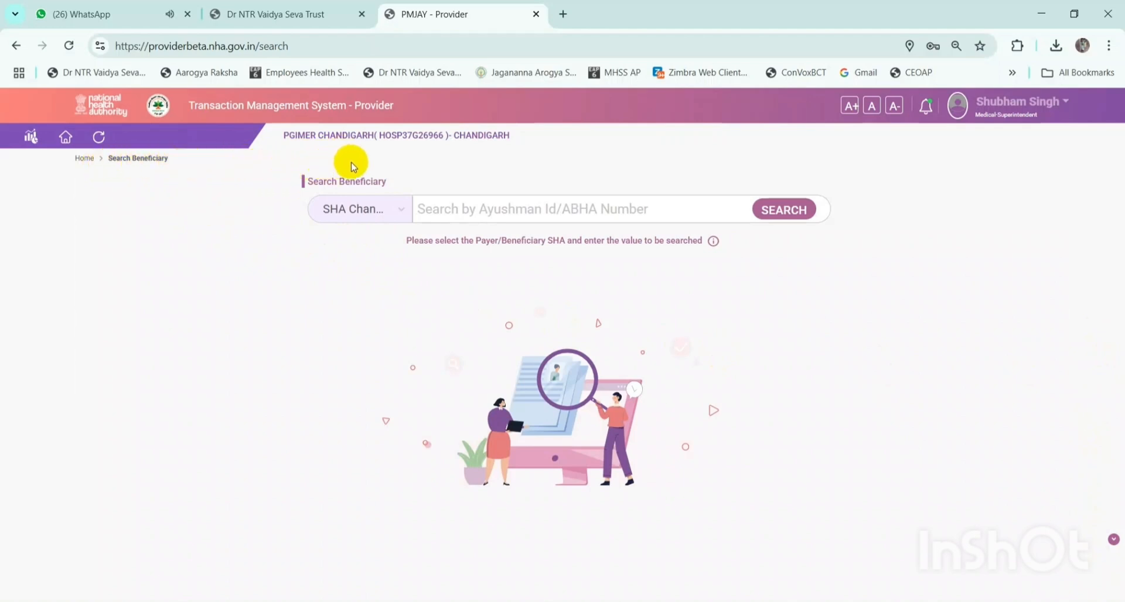
pyautogui.click(360, 209)
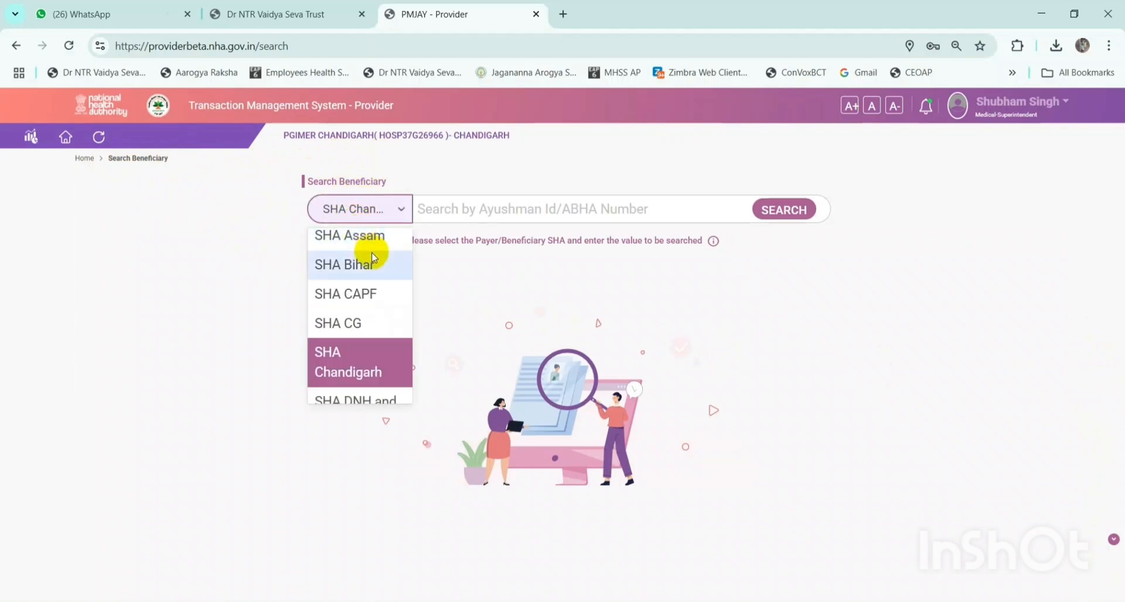
pyautogui.scroll(2, 371, 252)
pyautogui.scroll(-2, 372, 252)
pyautogui.scroll(-5, 372, 258)
pyautogui.scroll(-8, 375, 276)
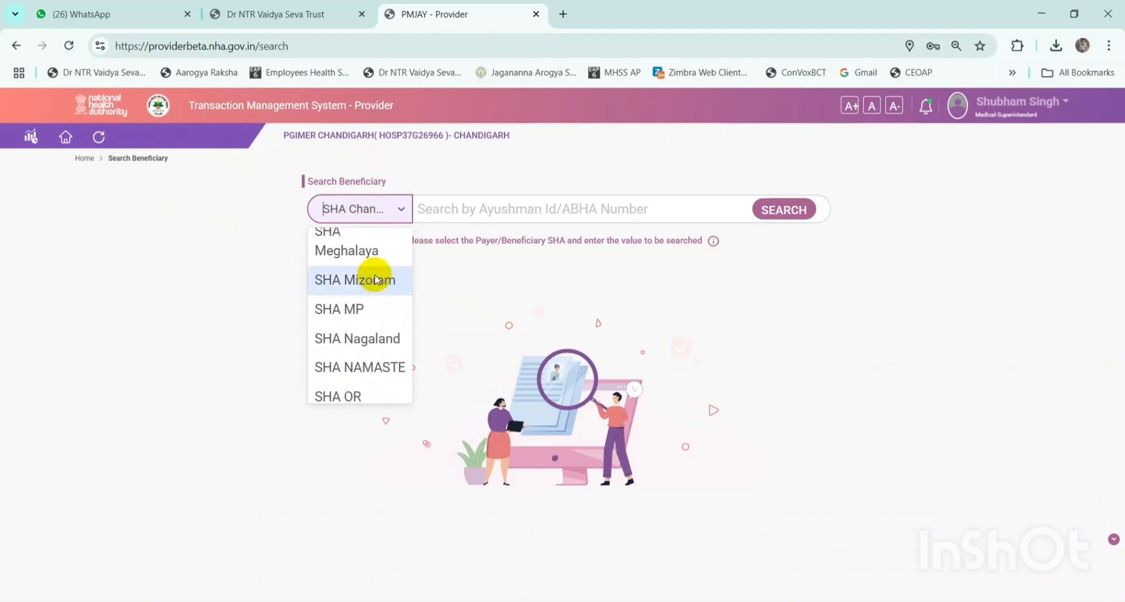
pyautogui.scroll(15, 377, 281)
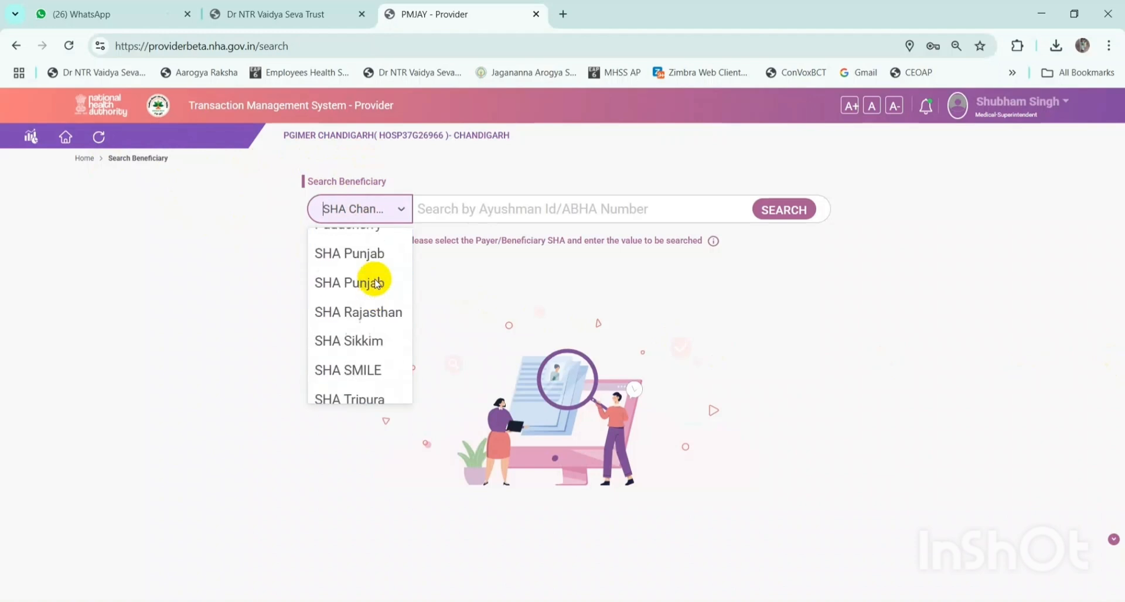
pyautogui.click(505, 265)
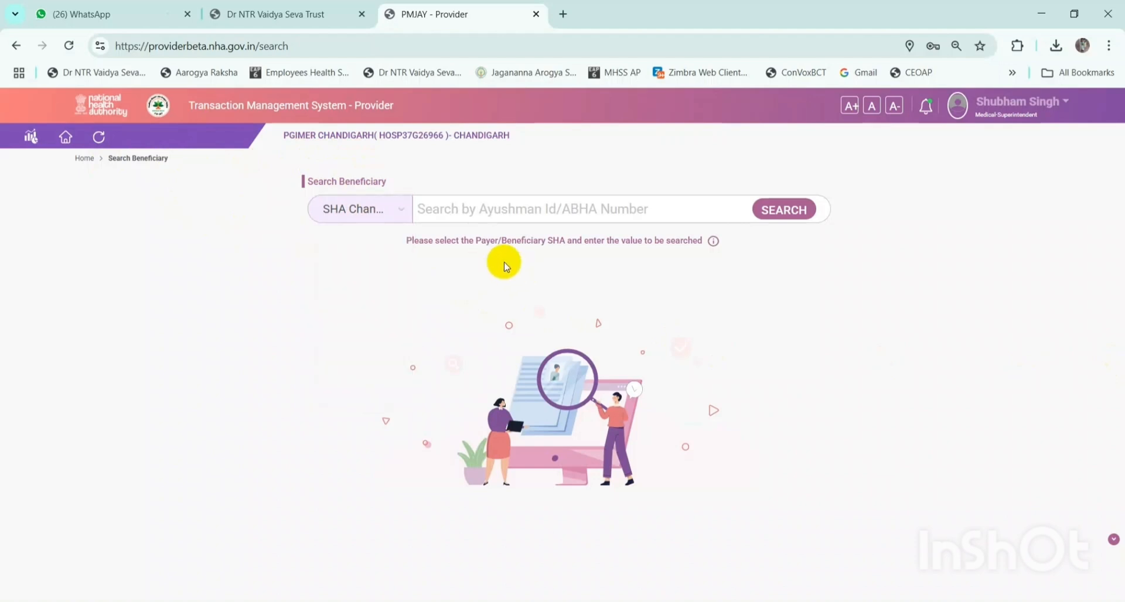
# - Recheck the SHA list, then copy the patient's PMJAY ID from spreadsheet cell D19
pyautogui.click(369, 210)
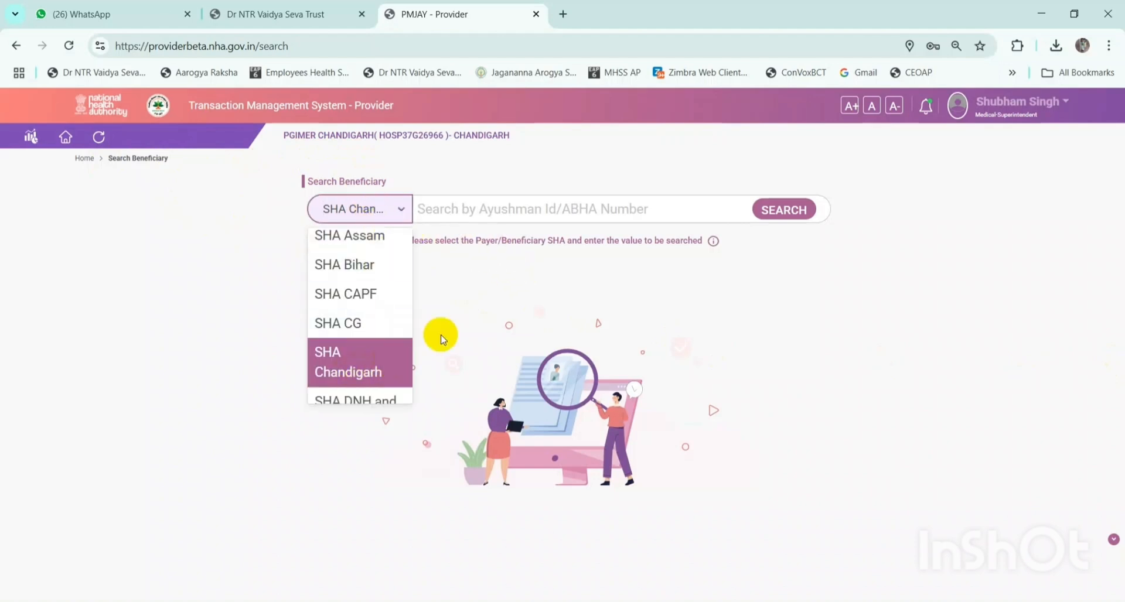
pyautogui.click(450, 308)
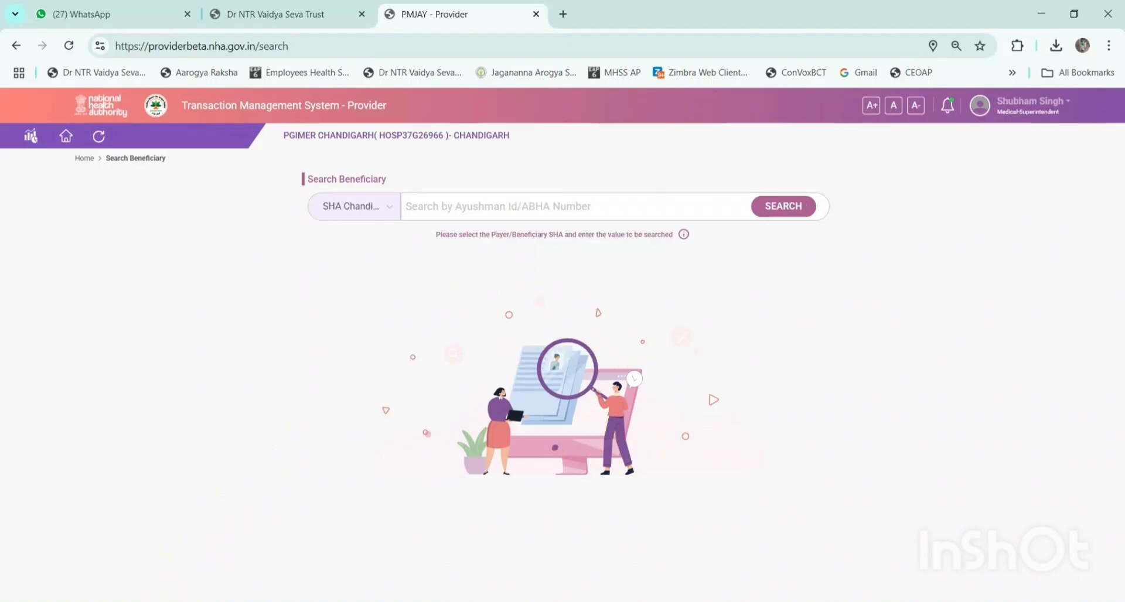
pyautogui.click(234, 340)
pyautogui.hotkey('ctrl', 'c')
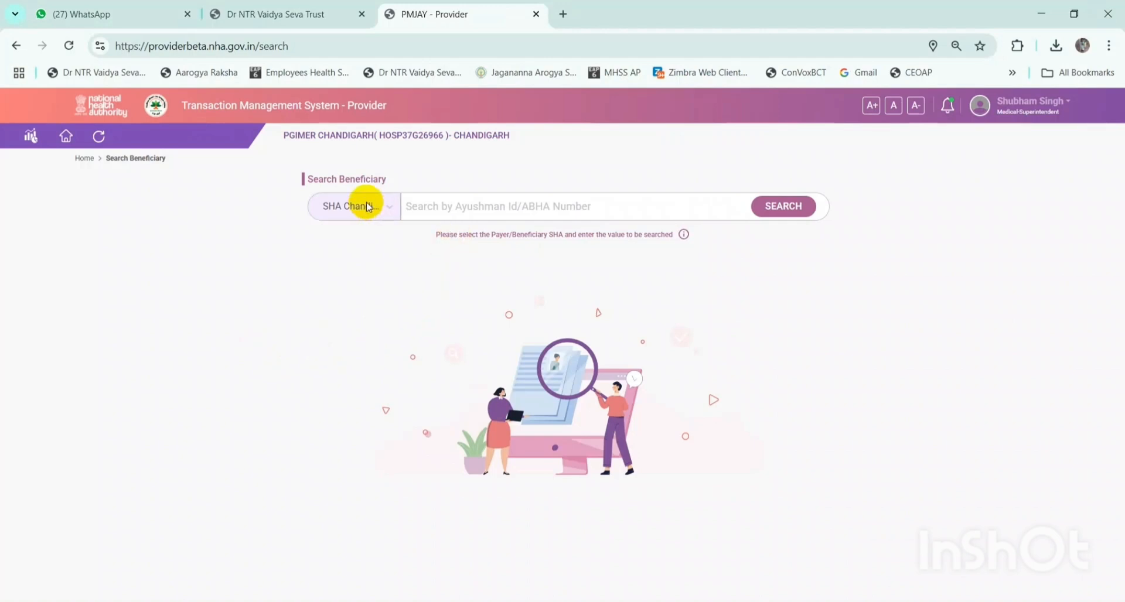
# - Choose SHA UK, paste the PMJAY ID and search to bring up the PMJAY/UK/S/G beneficiary card
pyautogui.click(366, 206)
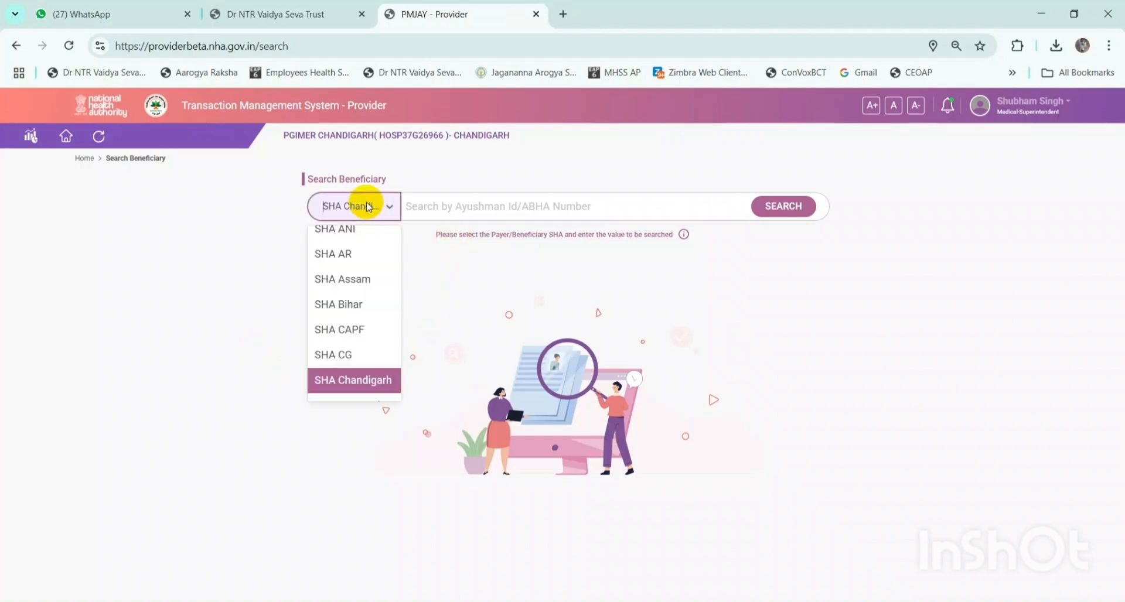
pyautogui.scroll(-4, 358, 310)
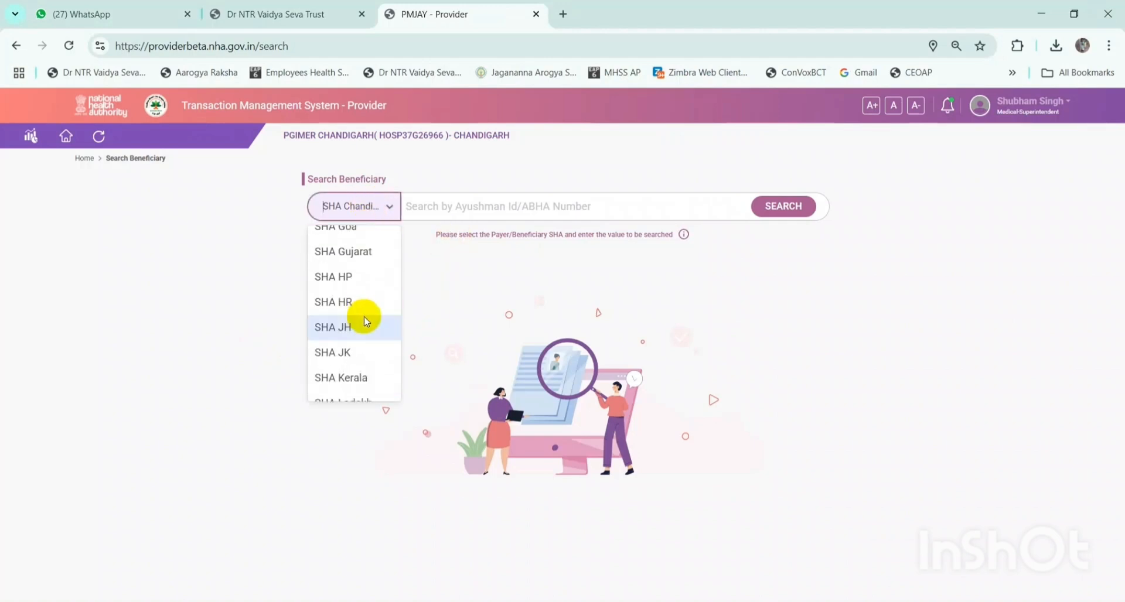
pyautogui.scroll(-5, 365, 321)
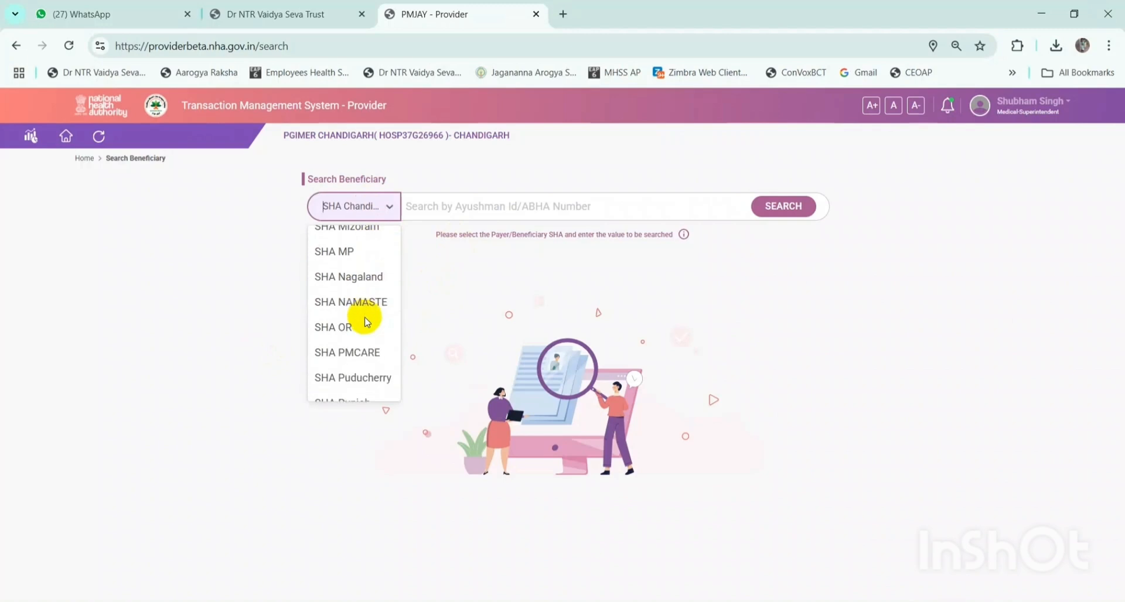
pyautogui.scroll(-5, 366, 322)
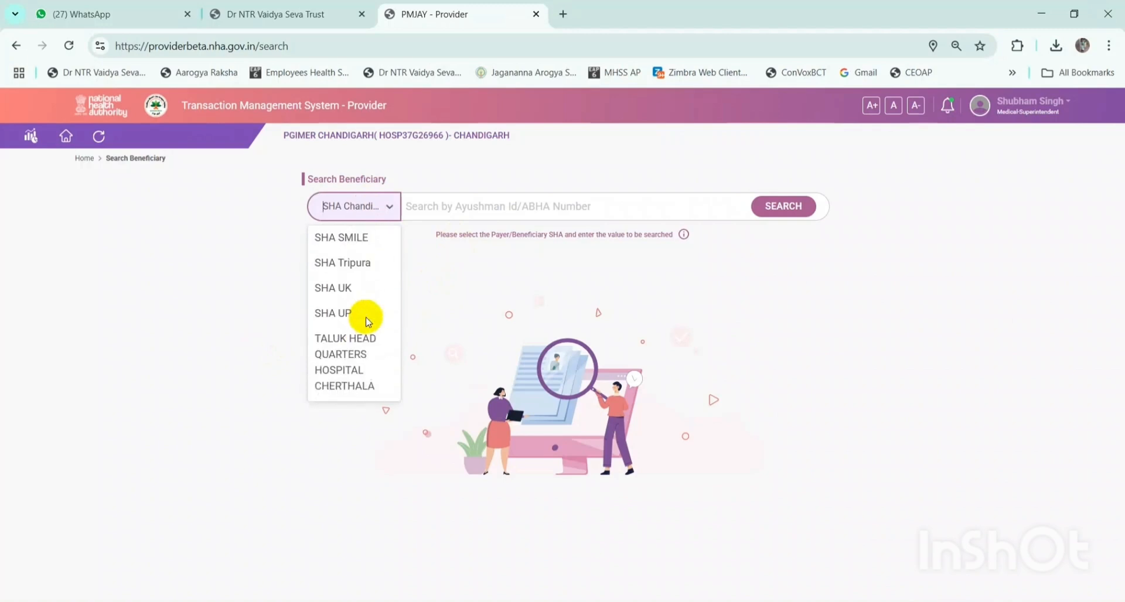
pyautogui.click(350, 286)
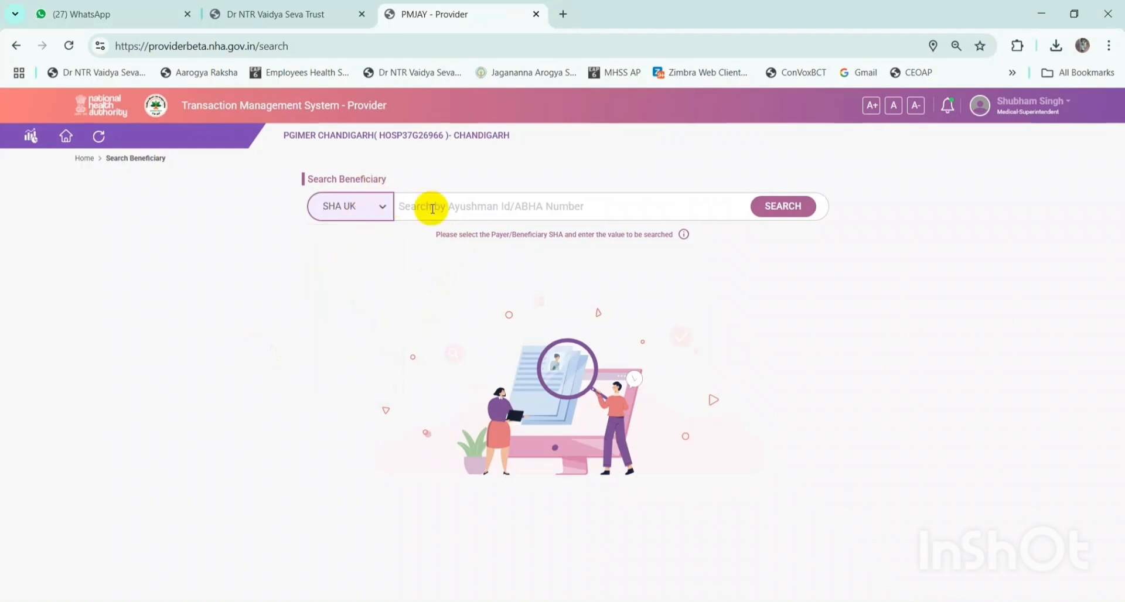
pyautogui.click(471, 207)
pyautogui.hotkey('ctrl', 'v')
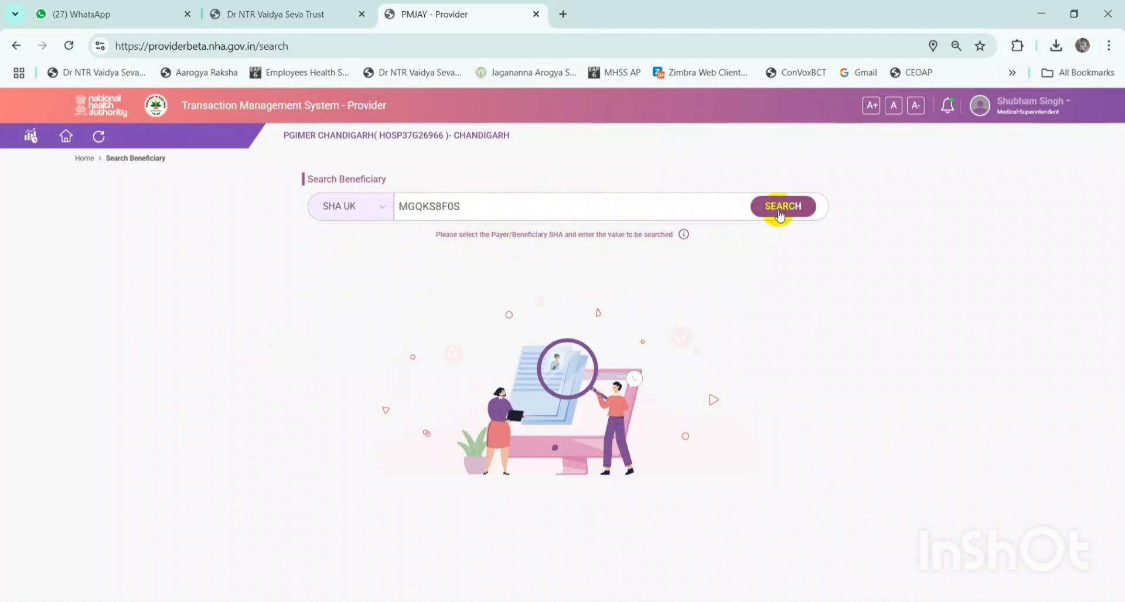
pyautogui.click(774, 211)
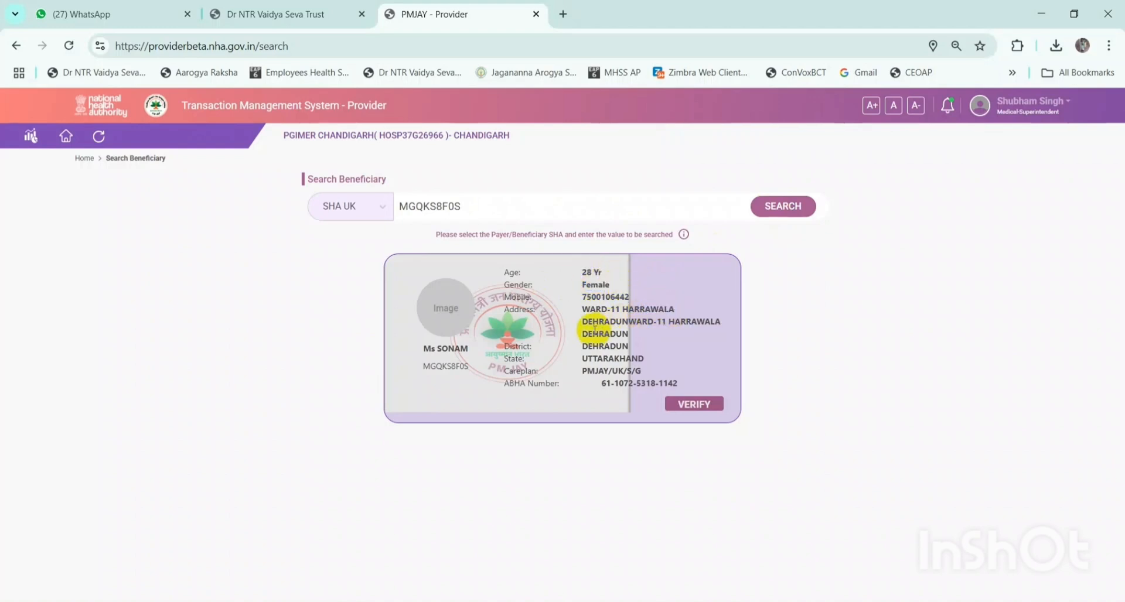
# - Start verifying the beneficiary and review the Finger Print, Iris and Face authentication options
pyautogui.click(697, 406)
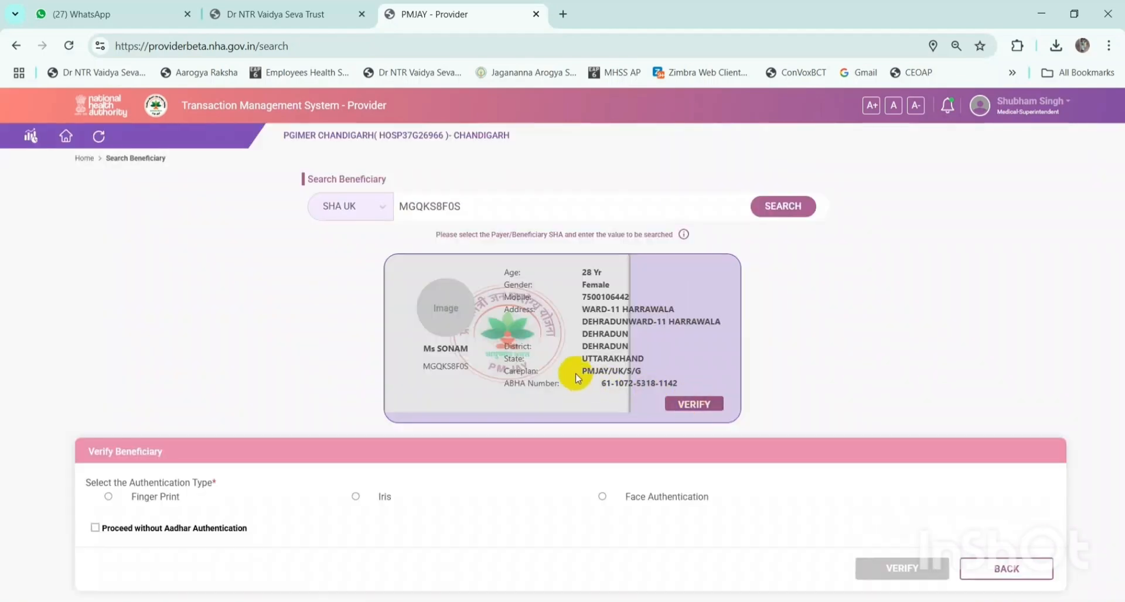
pyautogui.scroll(-1, 576, 378)
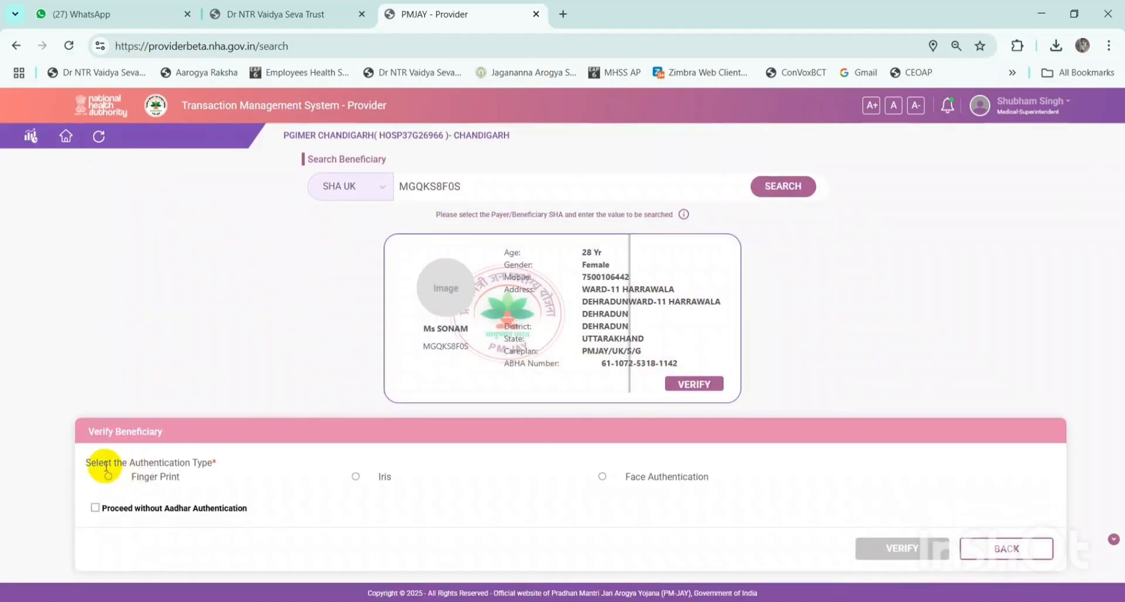
pyautogui.moveTo(86, 462); pyautogui.dragTo(184, 477)
pyautogui.click(218, 481)
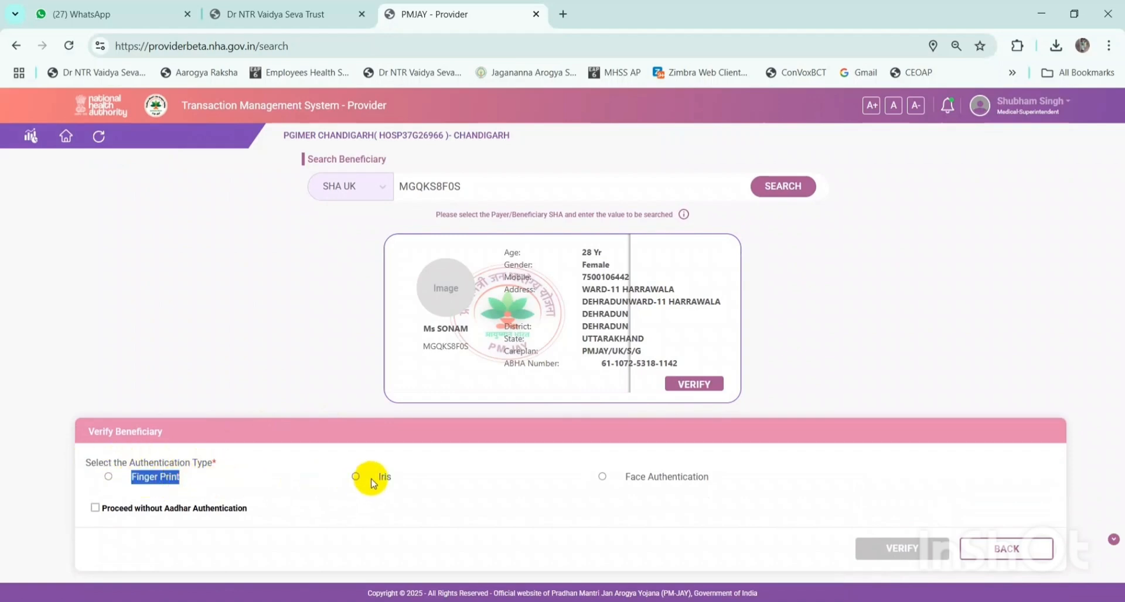
pyautogui.moveTo(369, 477); pyautogui.dragTo(413, 477)
pyautogui.moveTo(625, 477); pyautogui.dragTo(718, 476)
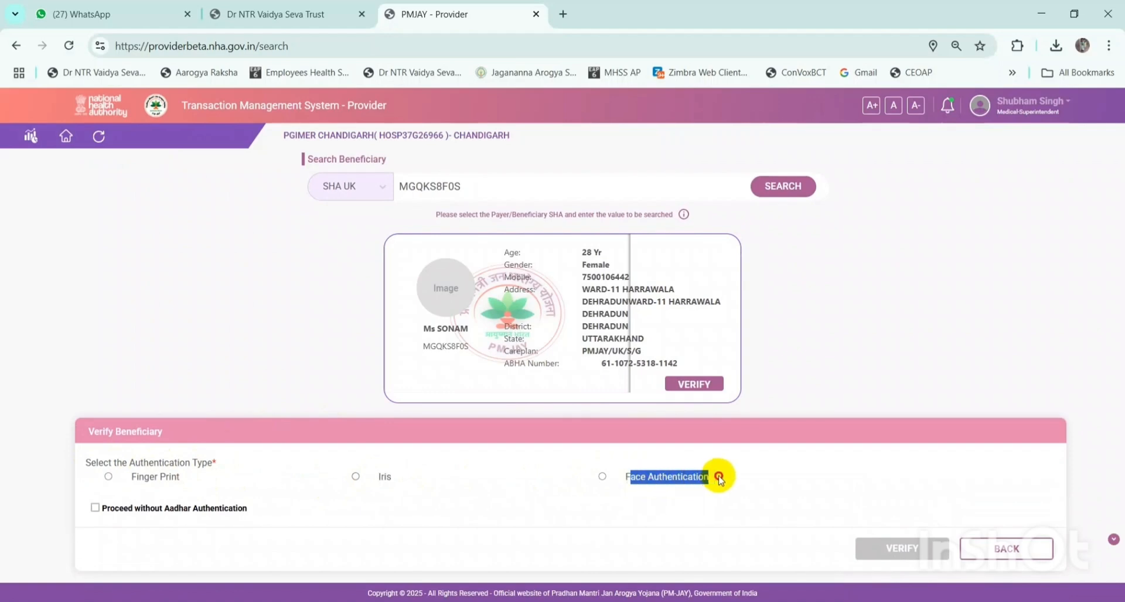
pyautogui.click(719, 475)
# - Try each authentication consent notice, then proceed without Aadhar Authentication to Register Patient
pyautogui.click(104, 477)
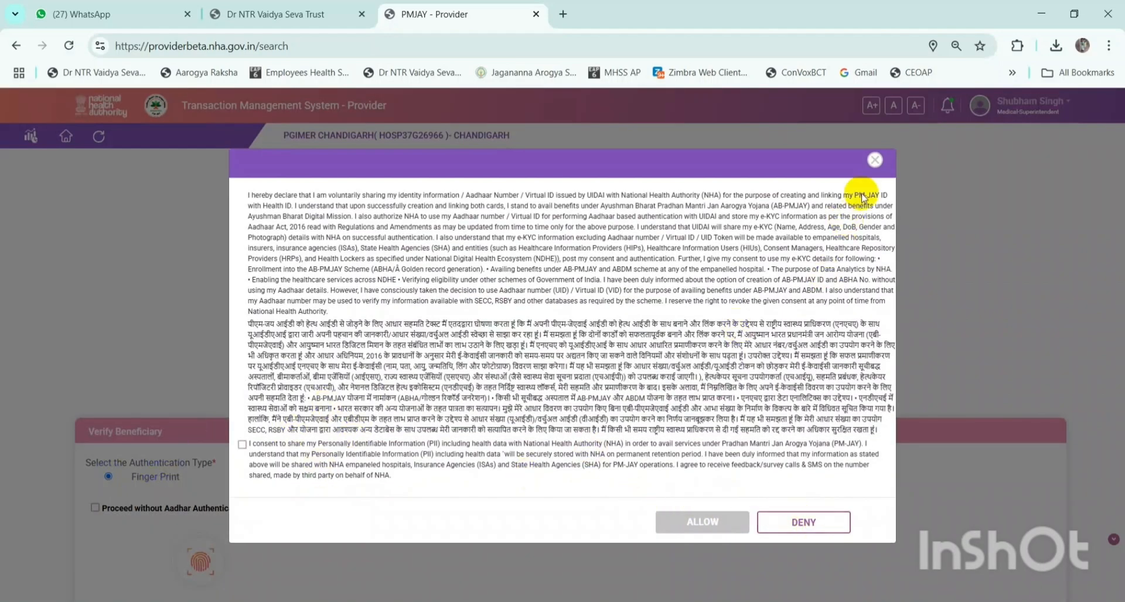
pyautogui.click(874, 161)
pyautogui.click(359, 475)
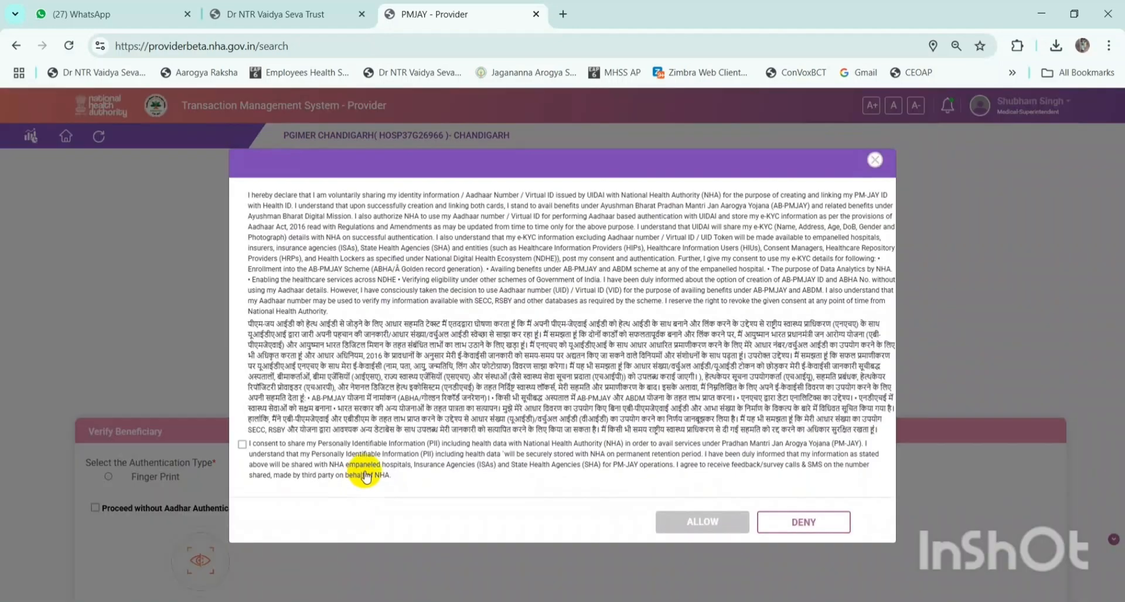
pyautogui.click(874, 160)
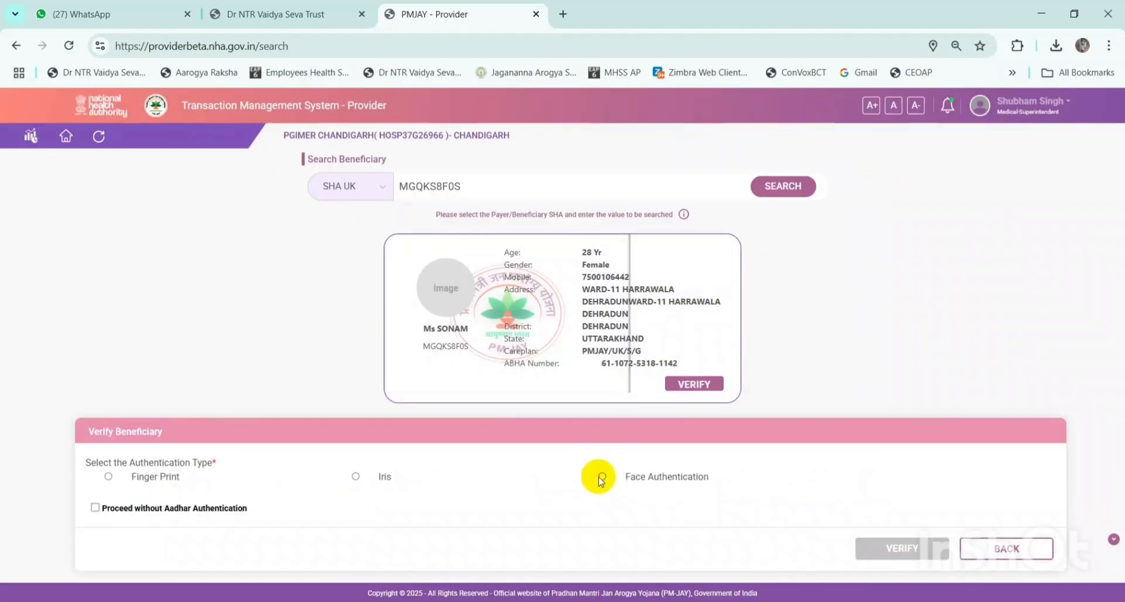
pyautogui.click(601, 478)
pyautogui.click(874, 160)
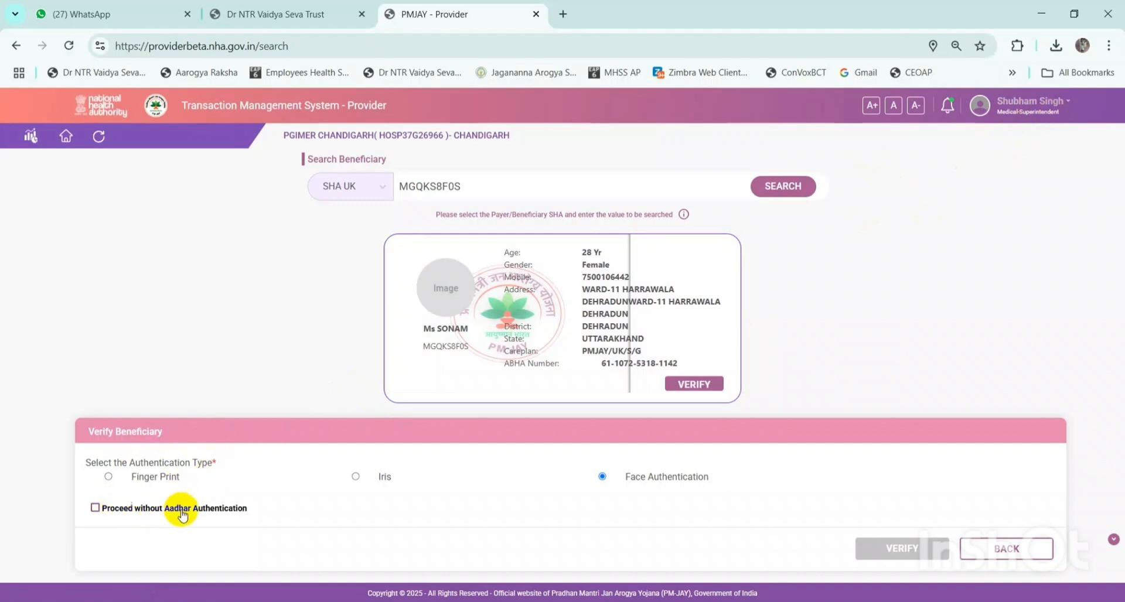
pyautogui.click(95, 511)
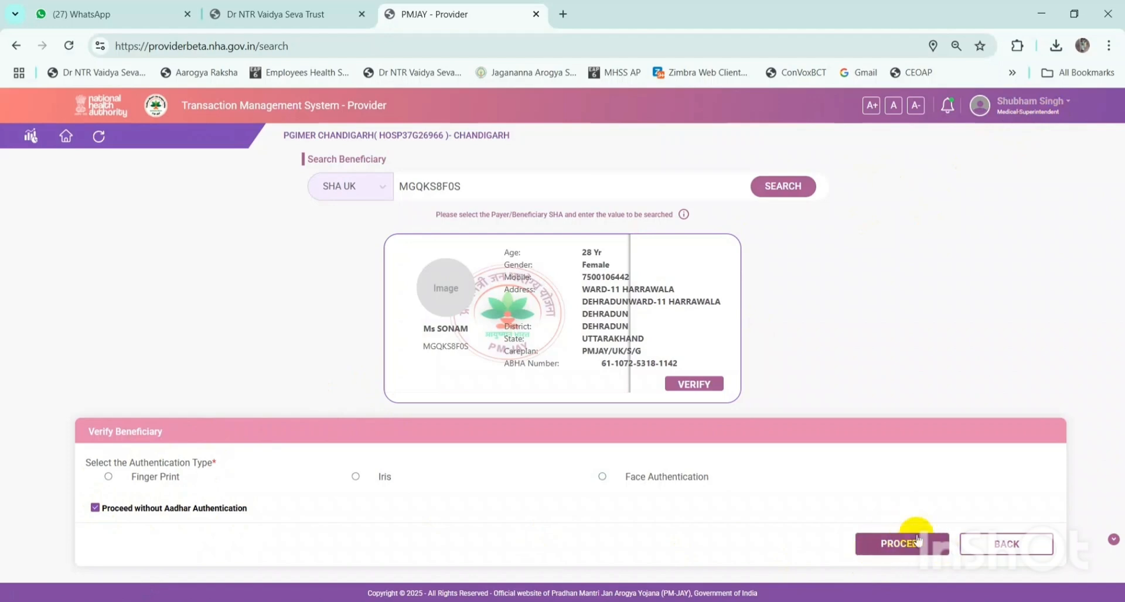
pyautogui.click(904, 545)
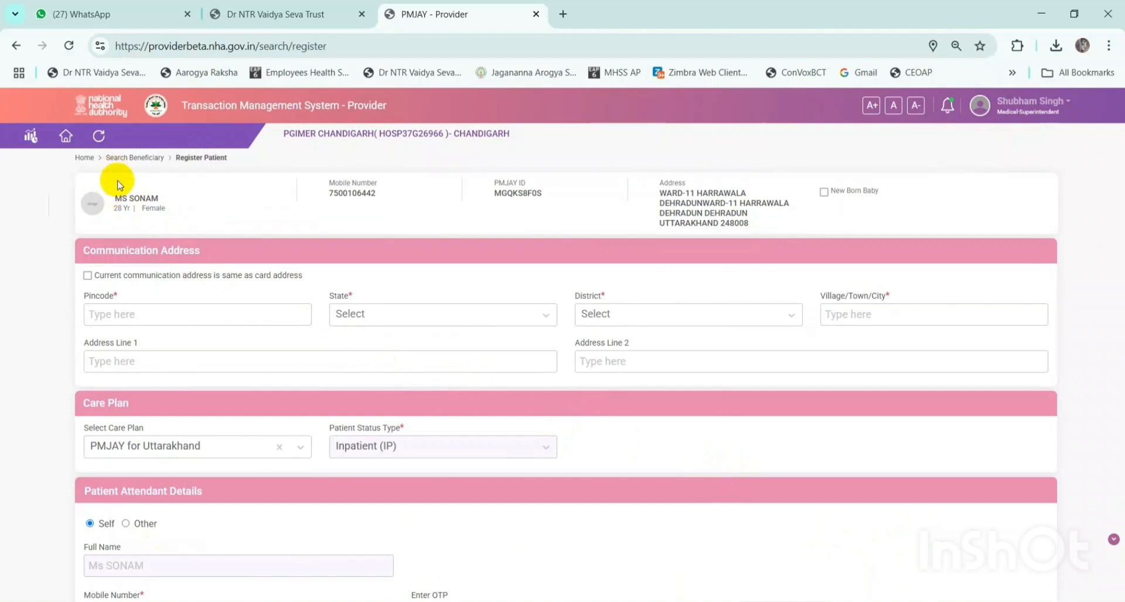
# - Highlight the patient's summary details and PMJAY ID on the Register Patient form
pyautogui.moveTo(110, 187); pyautogui.dragTo(895, 208)
pyautogui.click(514, 188)
pyautogui.moveTo(484, 188); pyautogui.dragTo(552, 194)
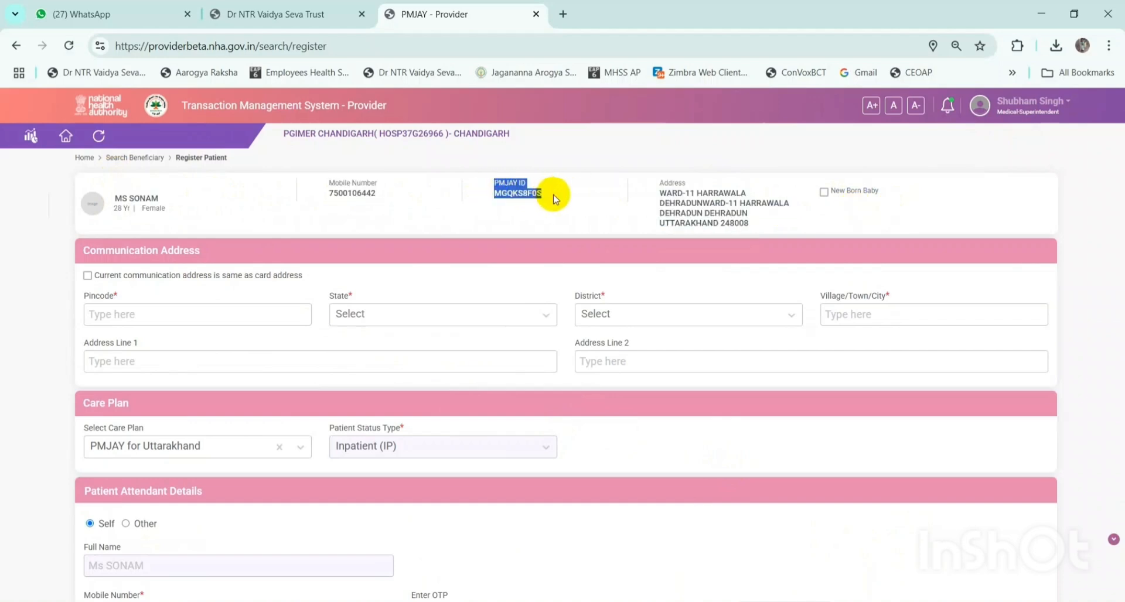
pyautogui.click(759, 217)
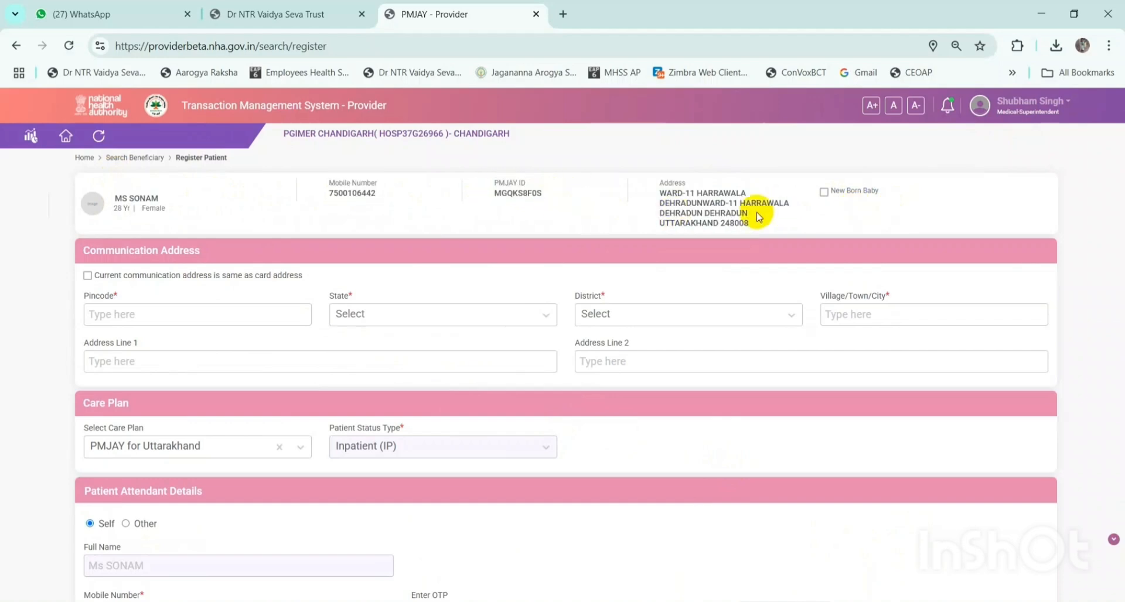
# - Tick New Born Baby and try DONE in Enter Baby Details without choosing a gender
pyautogui.click(825, 192)
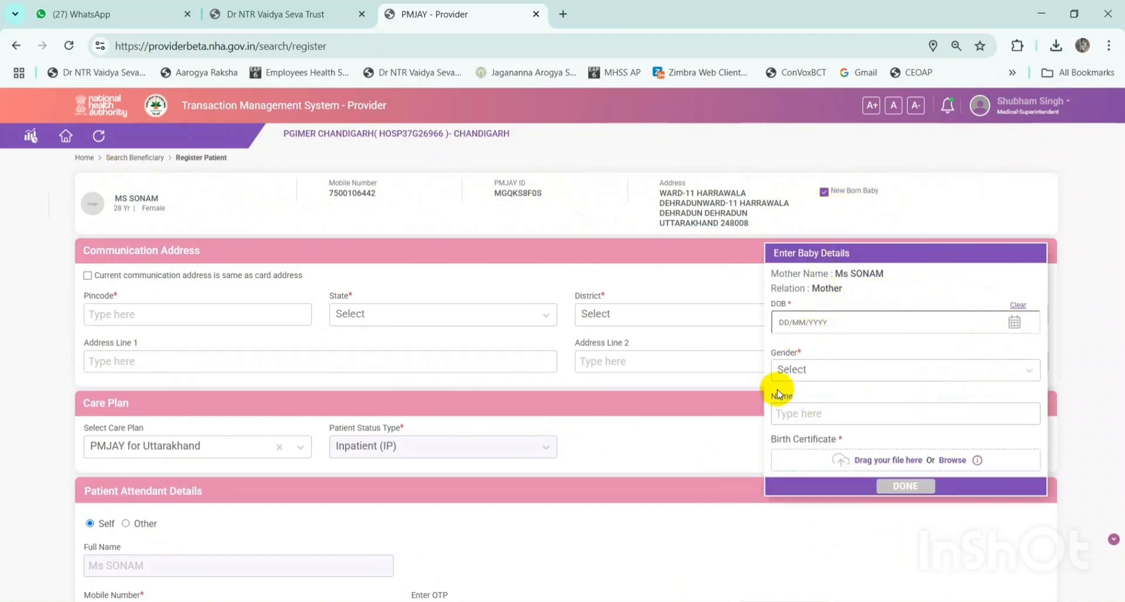
pyautogui.click(819, 322)
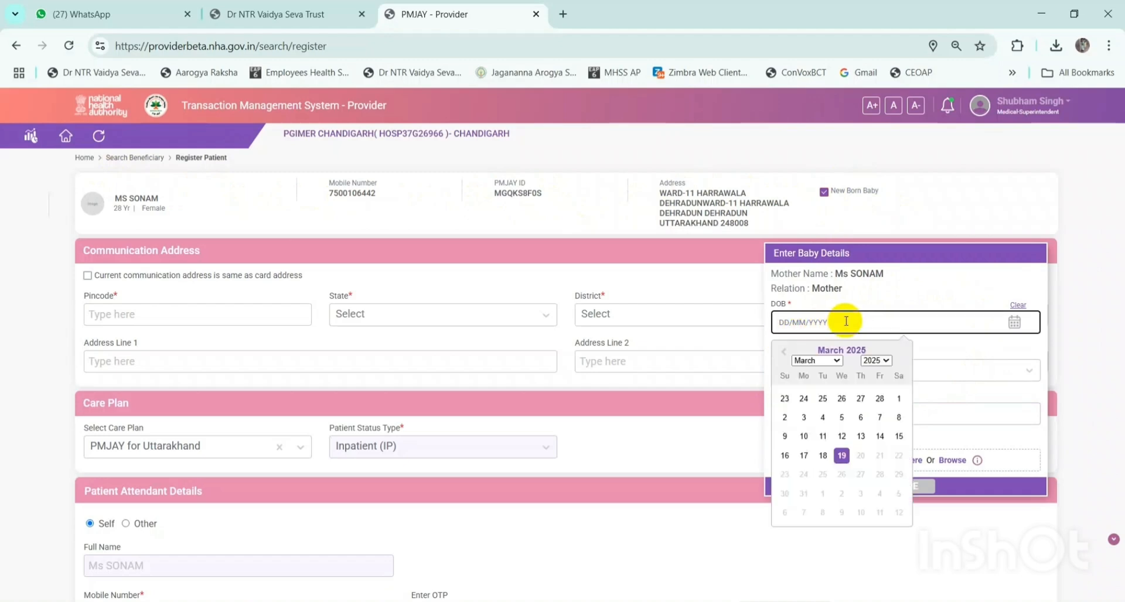
pyautogui.click(955, 369)
pyautogui.click(943, 369)
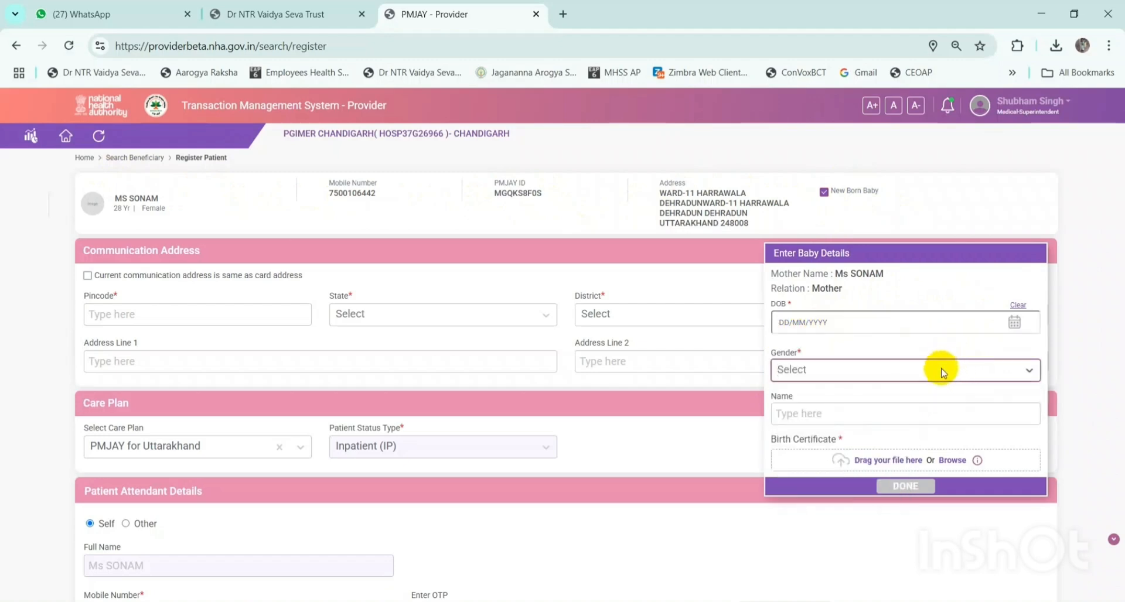
pyautogui.click(940, 371)
pyautogui.click(1031, 370)
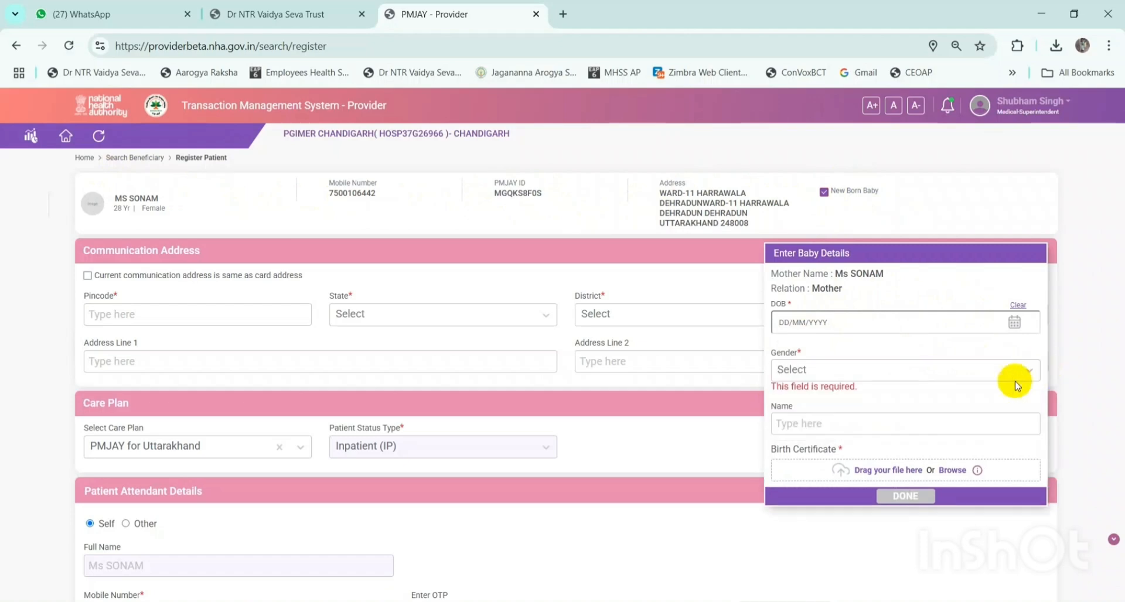
pyautogui.click(928, 415)
pyautogui.scroll(-1, 862, 463)
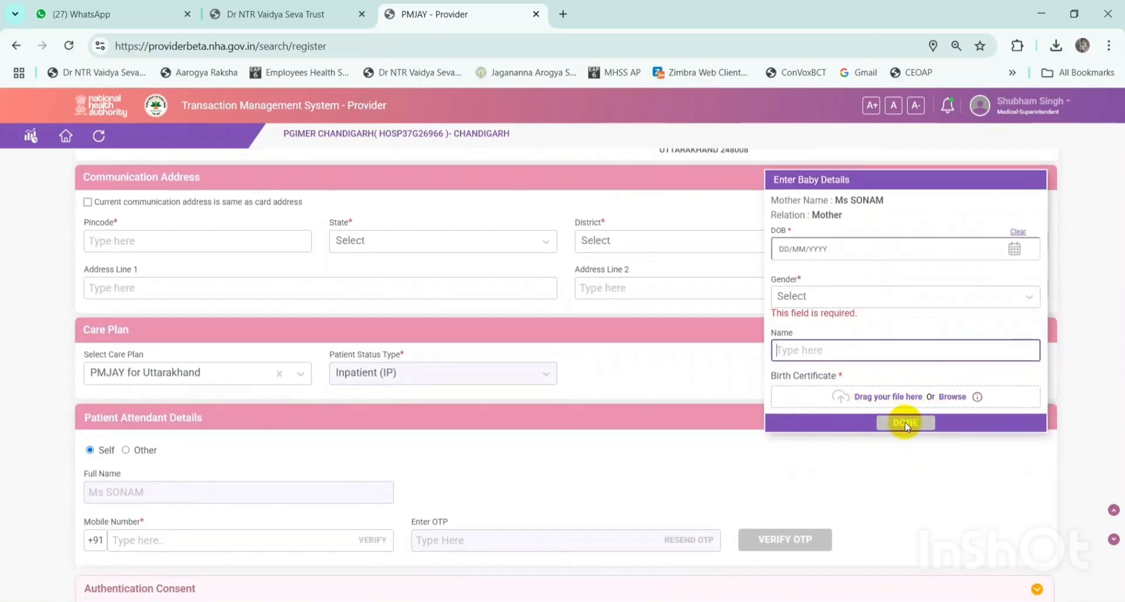
pyautogui.click(791, 389)
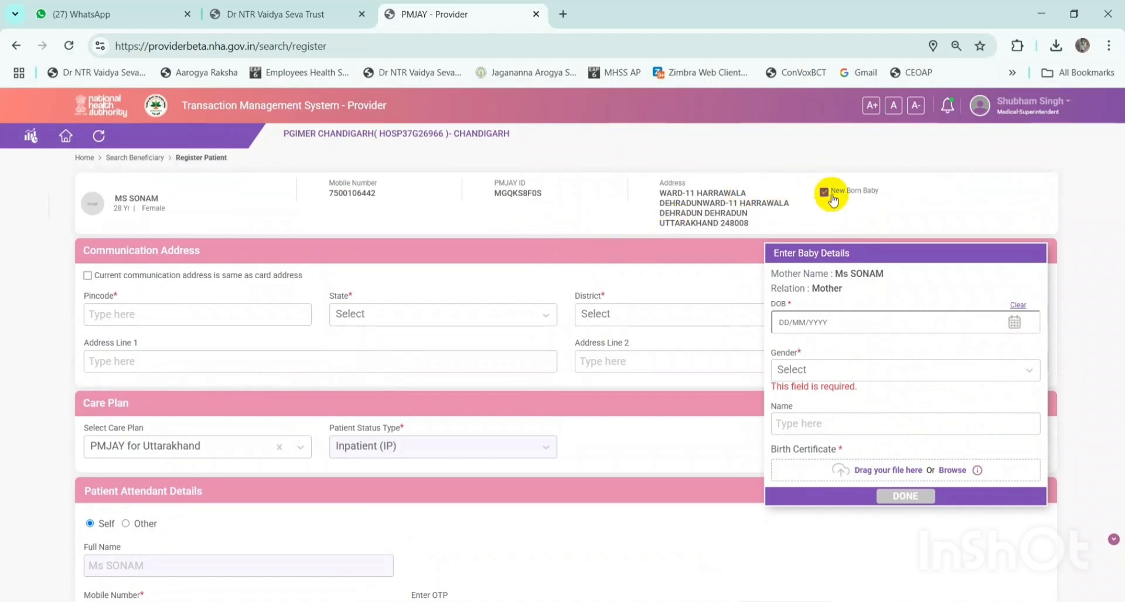
# - Untick New Born Baby and copy the card address into the communication address
pyautogui.click(824, 192)
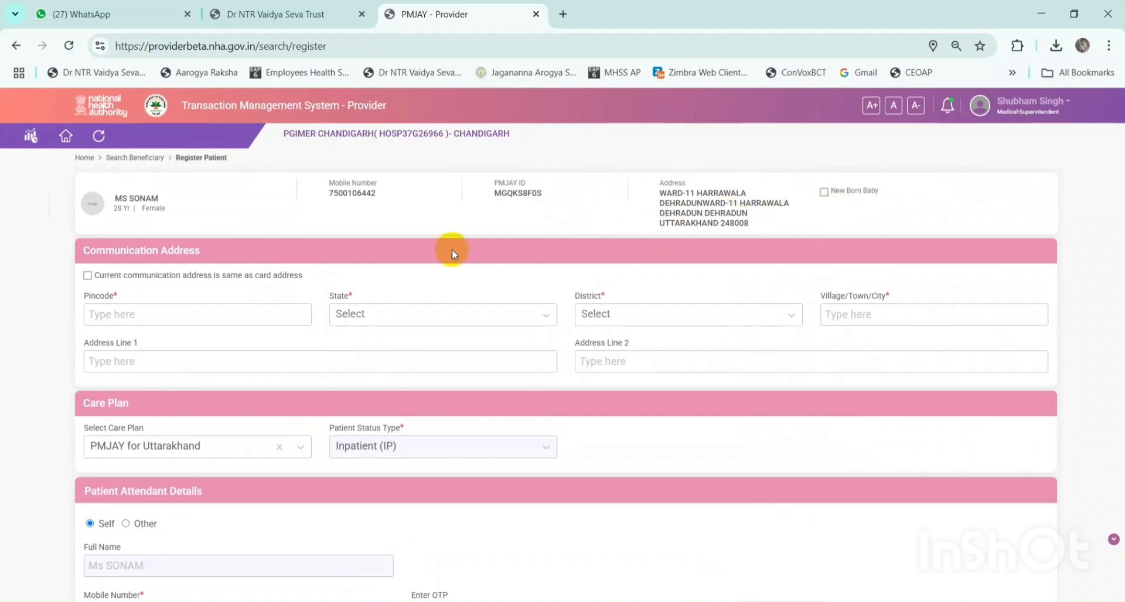
pyautogui.click(88, 275)
pyautogui.click(213, 310)
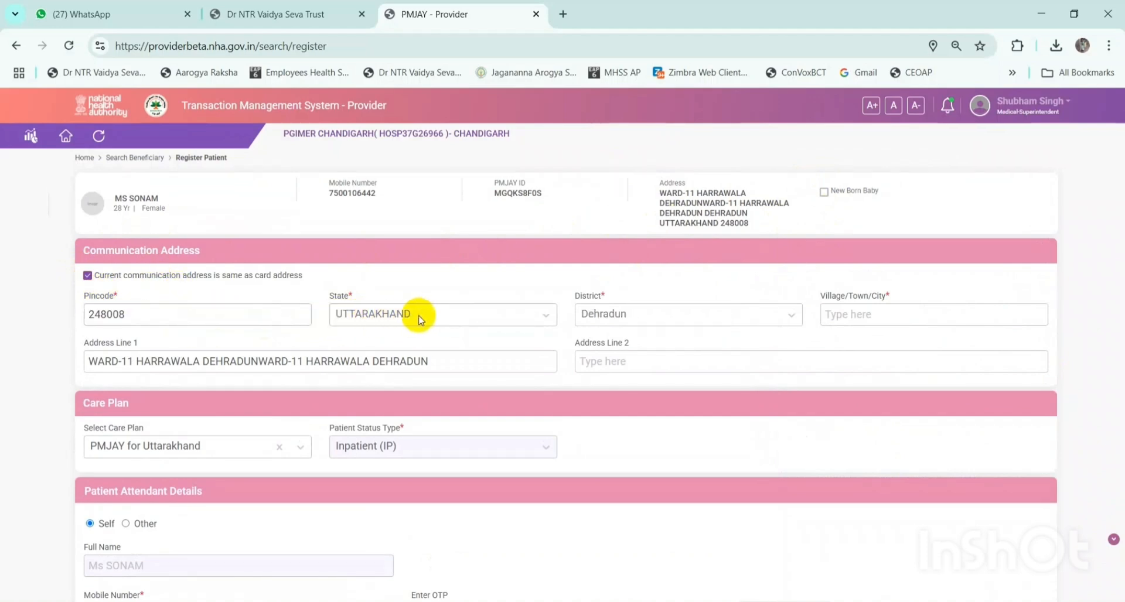
# - Enter TEST123 as Village/Town/City and Test123 as Address Line 2
pyautogui.click(846, 314)
pyautogui.write('TEST123')
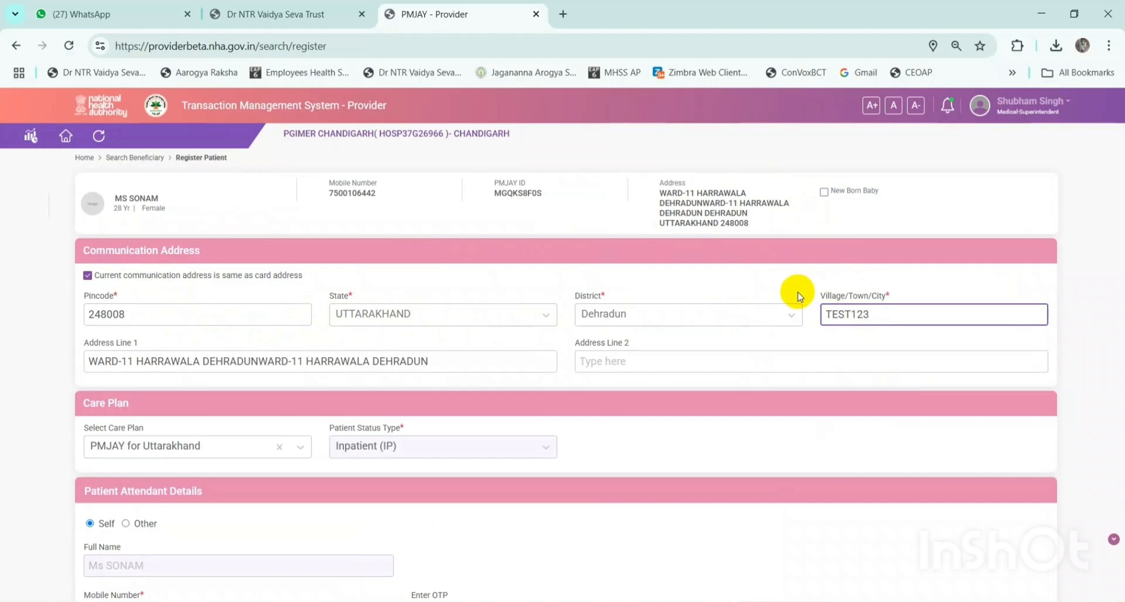
pyautogui.click(609, 364)
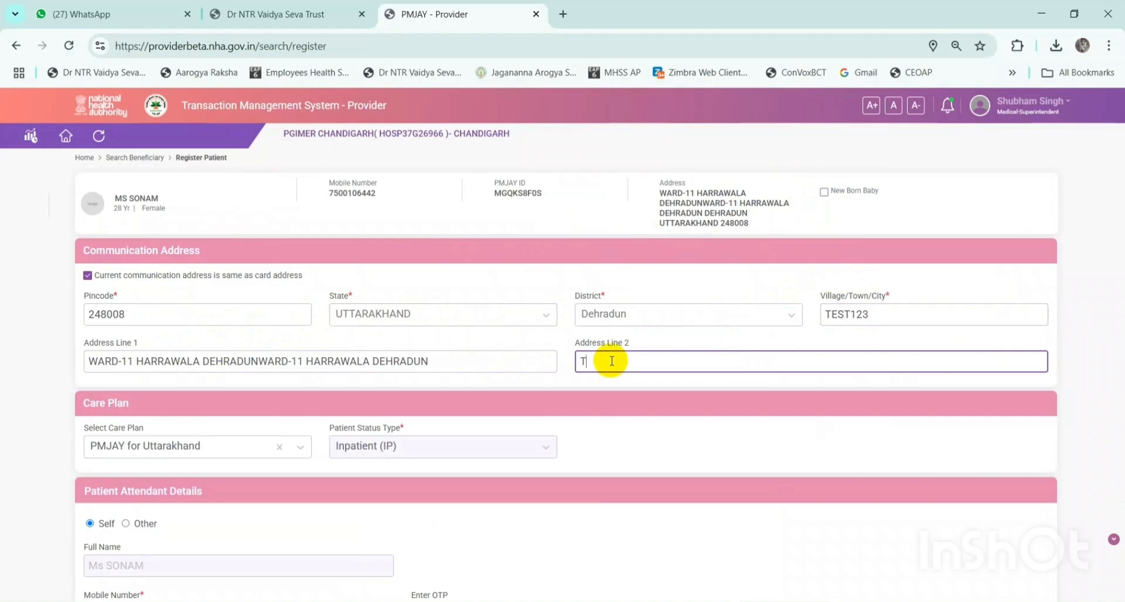
pyautogui.write('Test123')
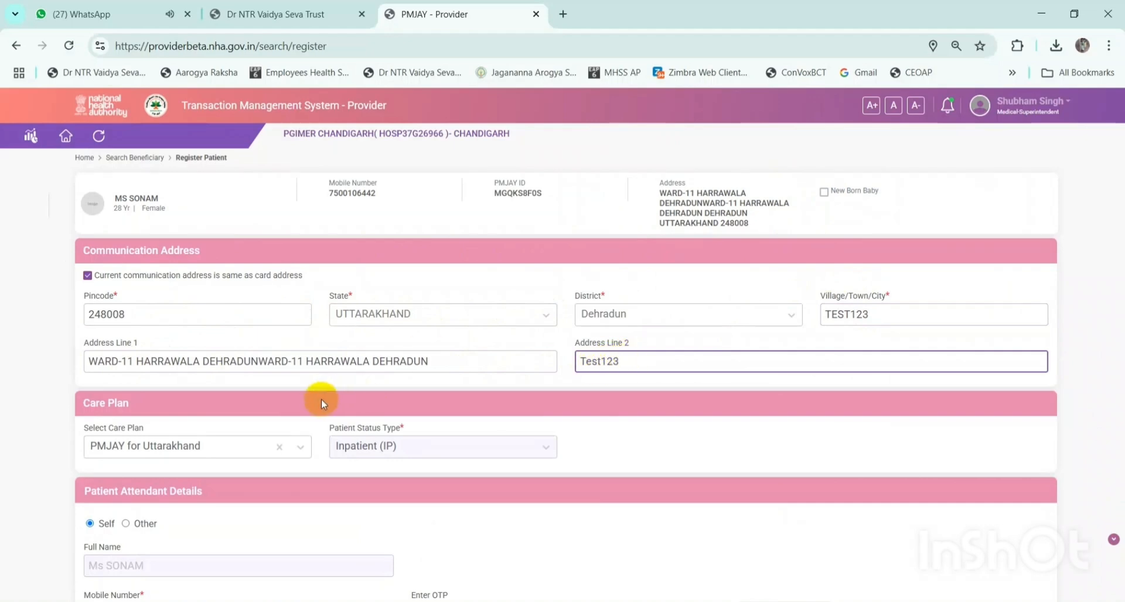
pyautogui.scroll(-1, 326, 392)
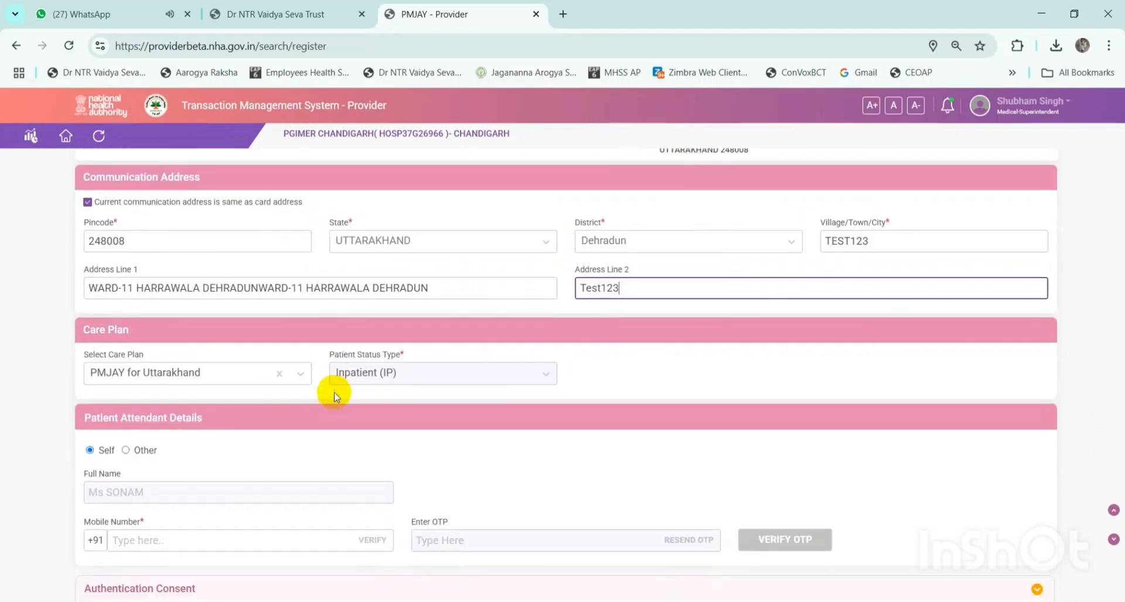
pyautogui.click(410, 375)
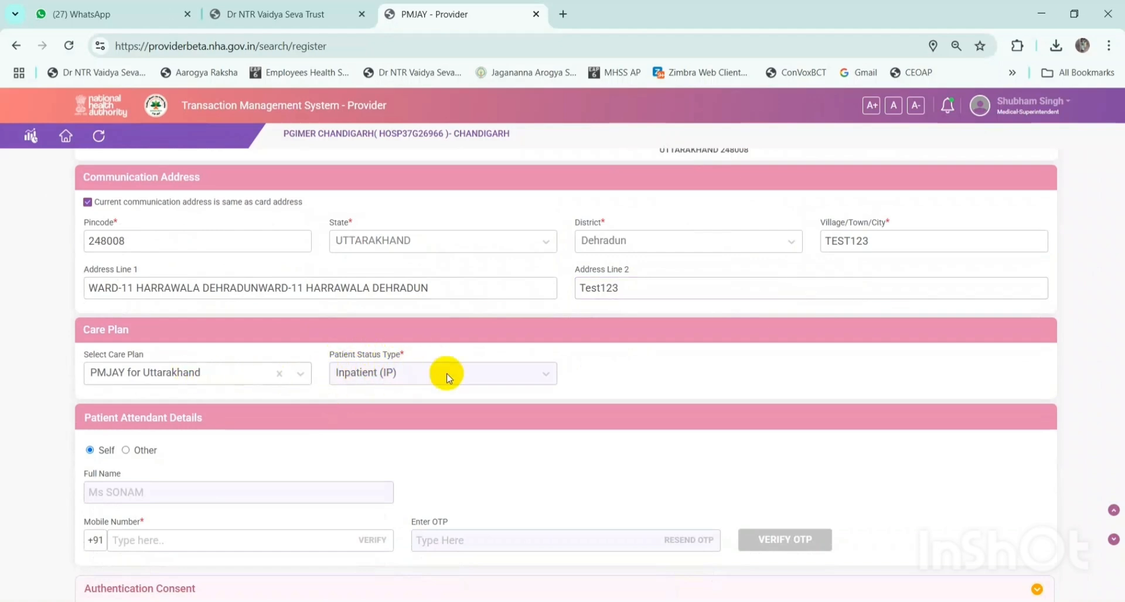
# - Try the Other attendant option and relationship list, then set the attendant back to Self
pyautogui.scroll(-1, 410, 364)
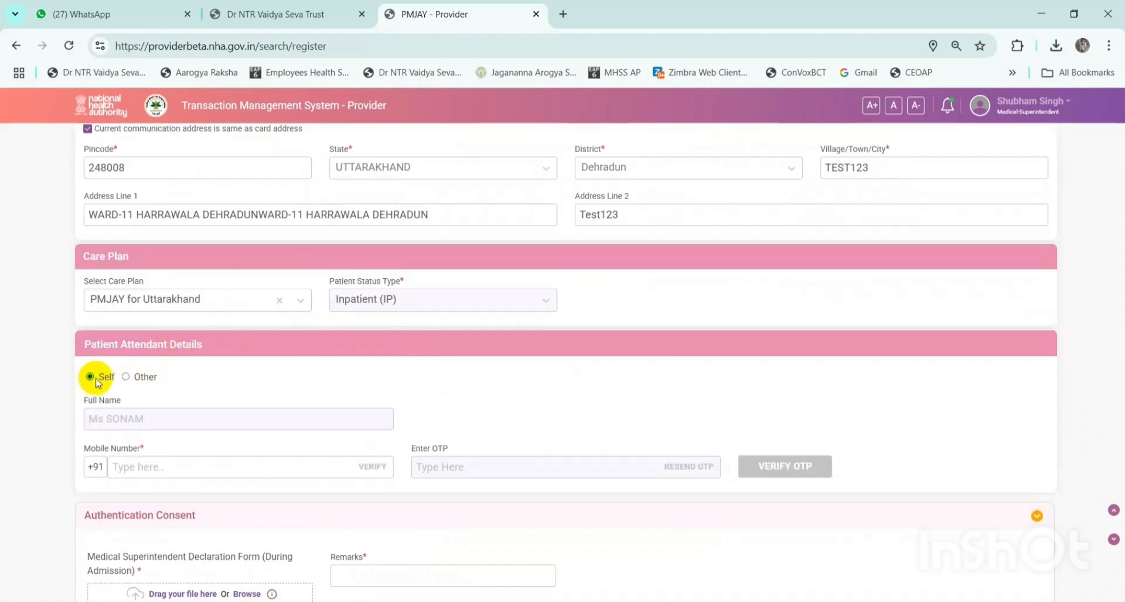
pyautogui.moveTo(82, 344); pyautogui.dragTo(217, 344)
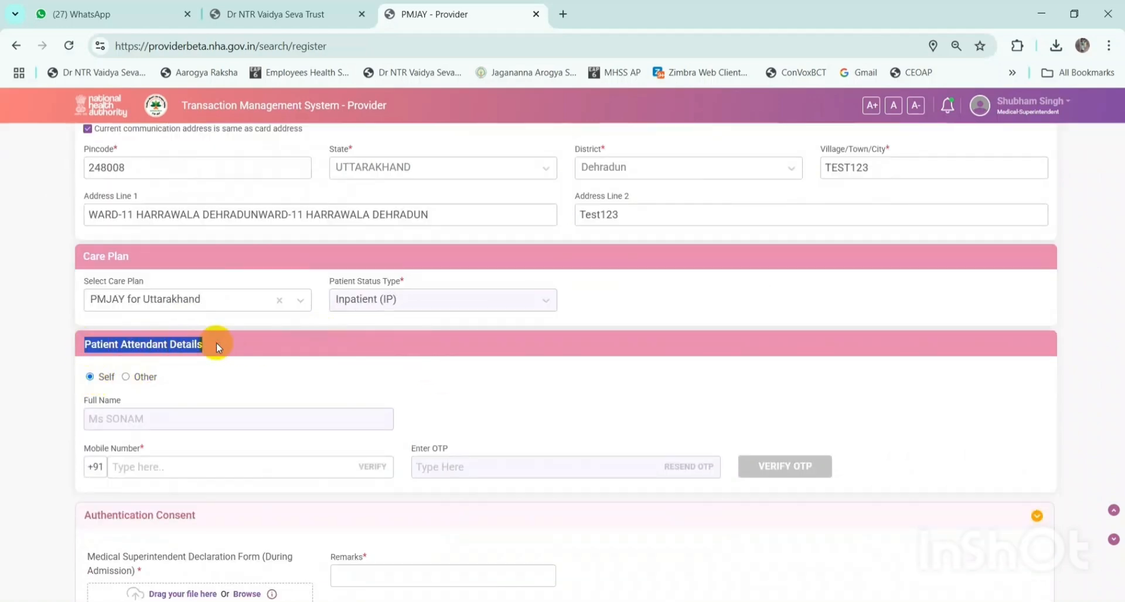
pyautogui.click(126, 377)
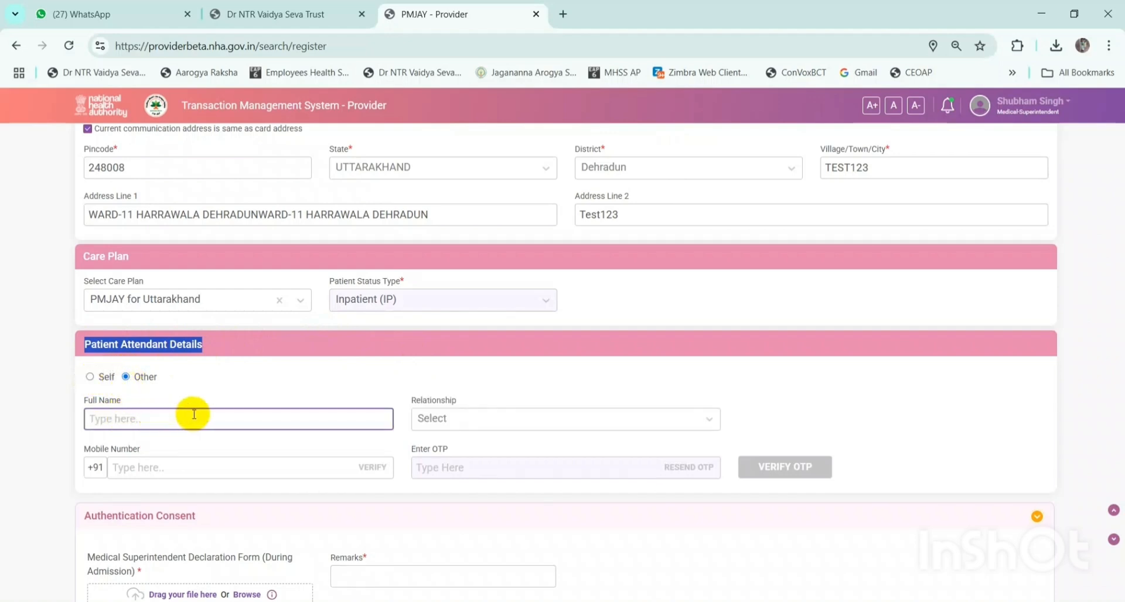
pyautogui.click(441, 422)
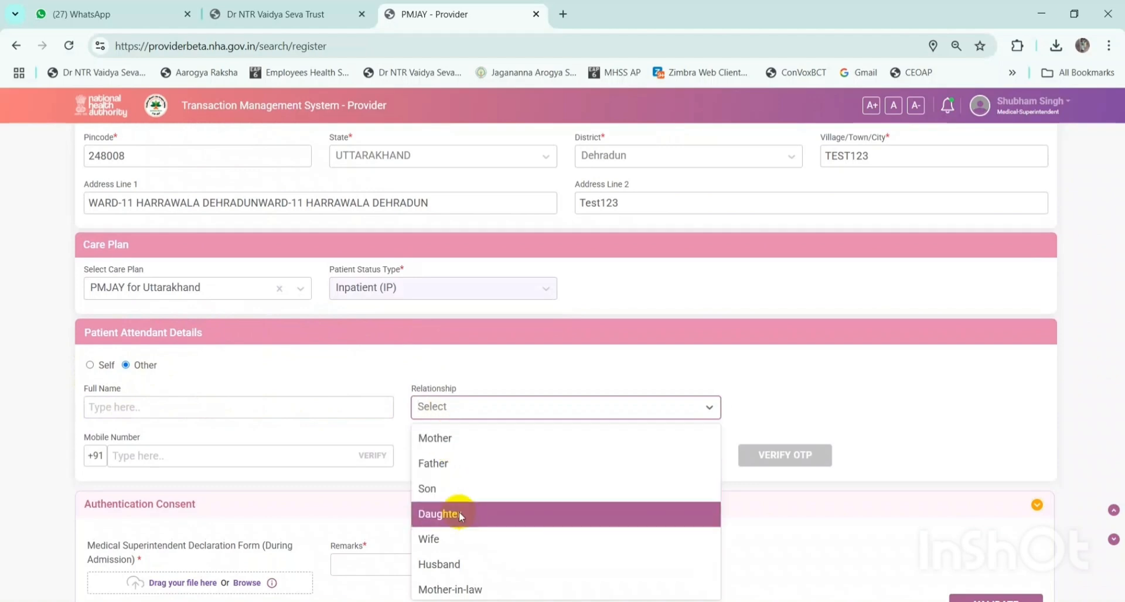
pyautogui.click(300, 449)
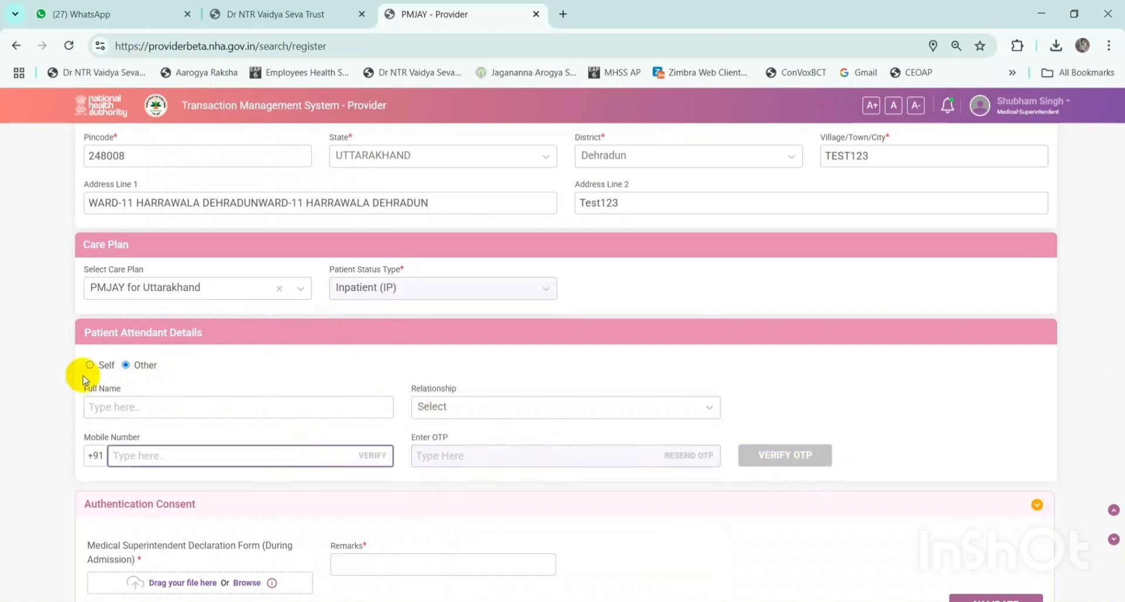
pyautogui.click(98, 368)
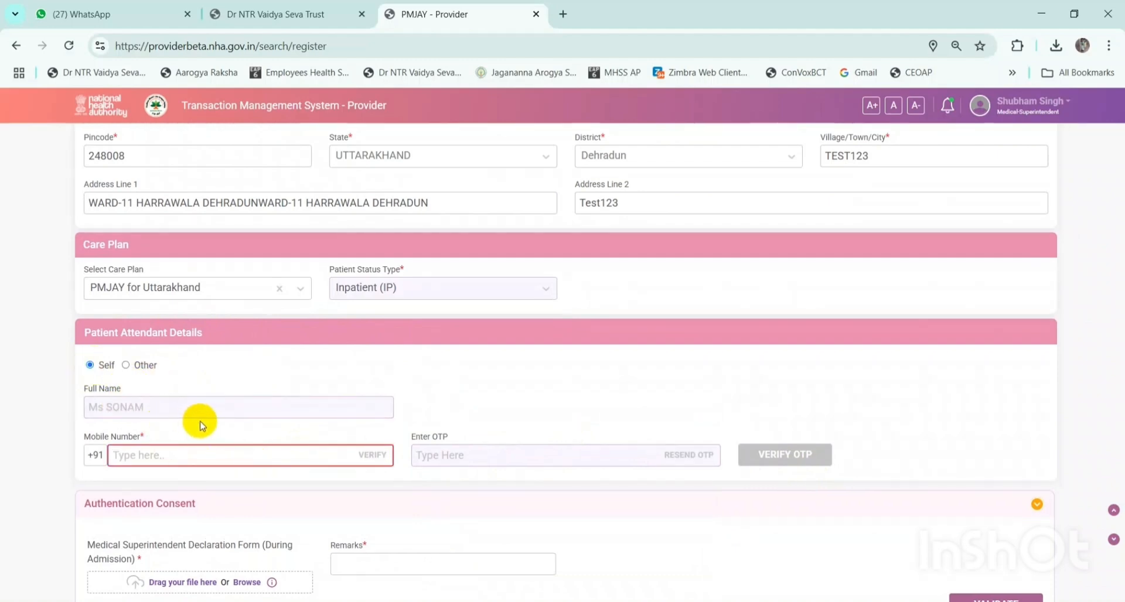
# - Enter the attendant's mobile number and verify it to request the OTP
pyautogui.scroll(-1, 191, 419)
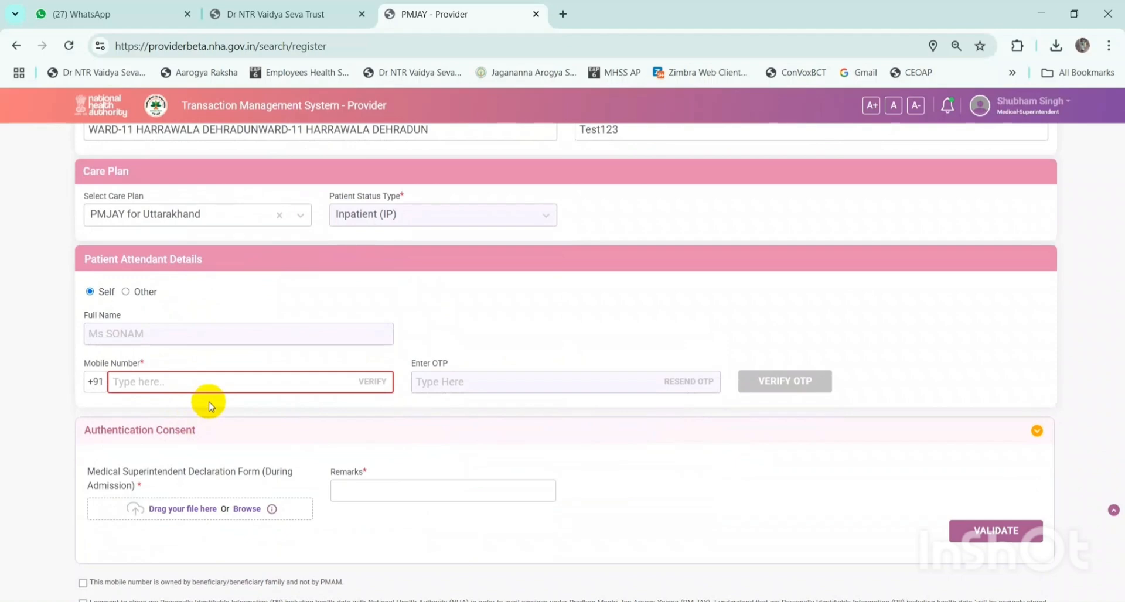
pyautogui.click(237, 376)
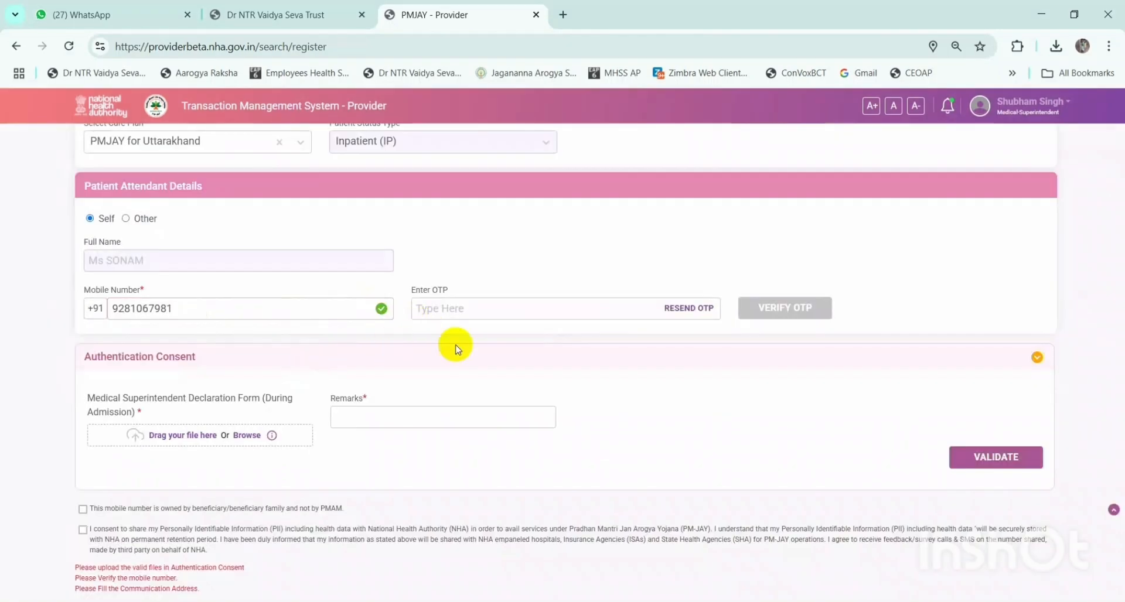
pyautogui.click(607, 306)
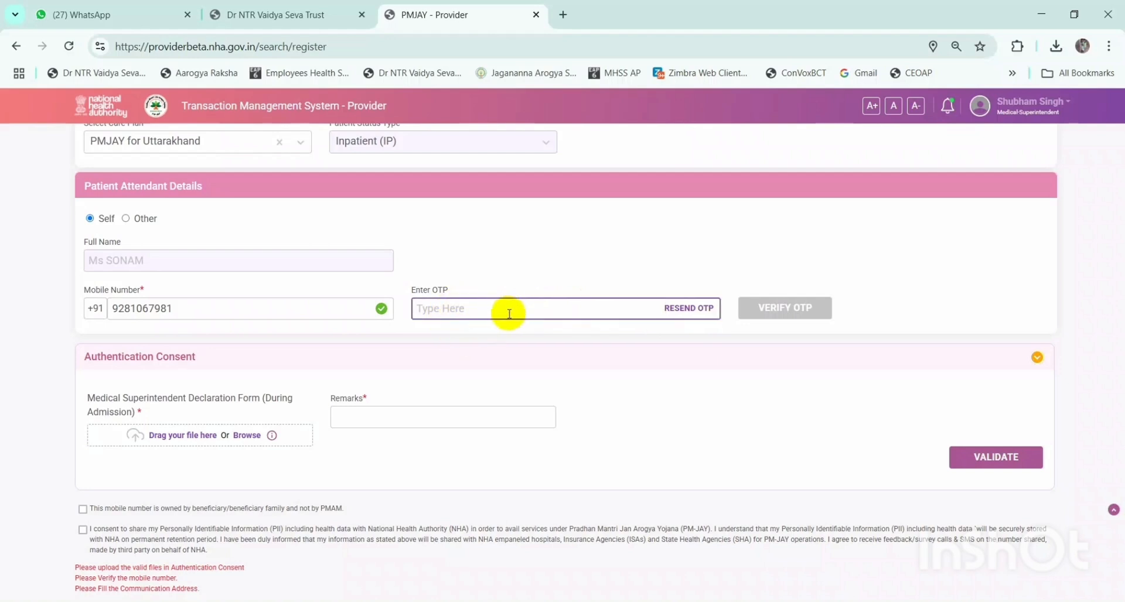
# - Enter the one-time code received on the attendant's mobile and verify it
pyautogui.click(541, 313)
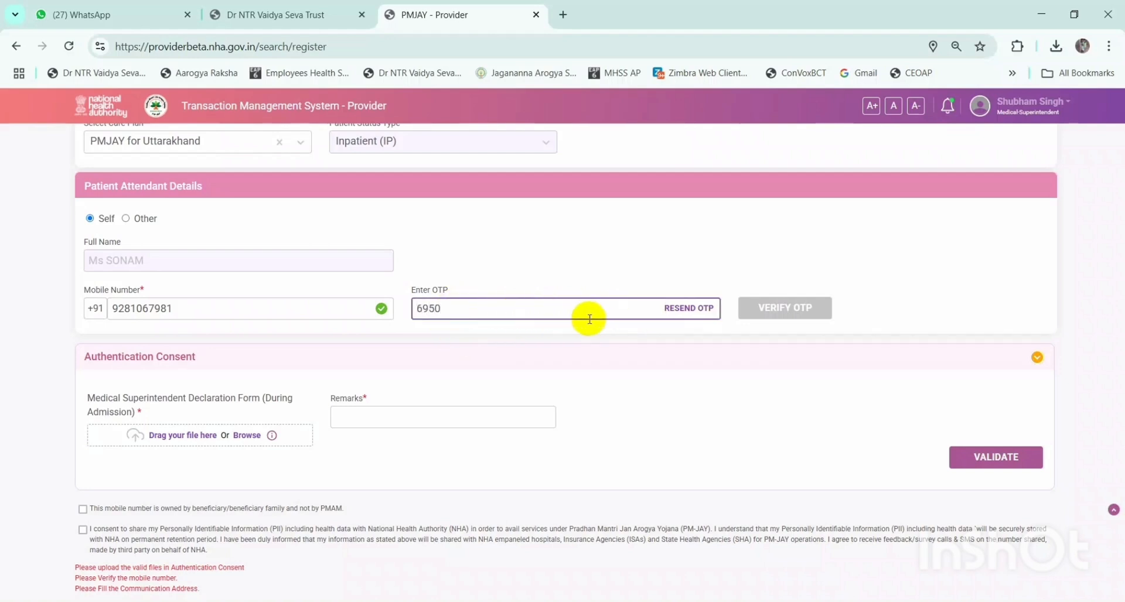
pyautogui.write('695083')
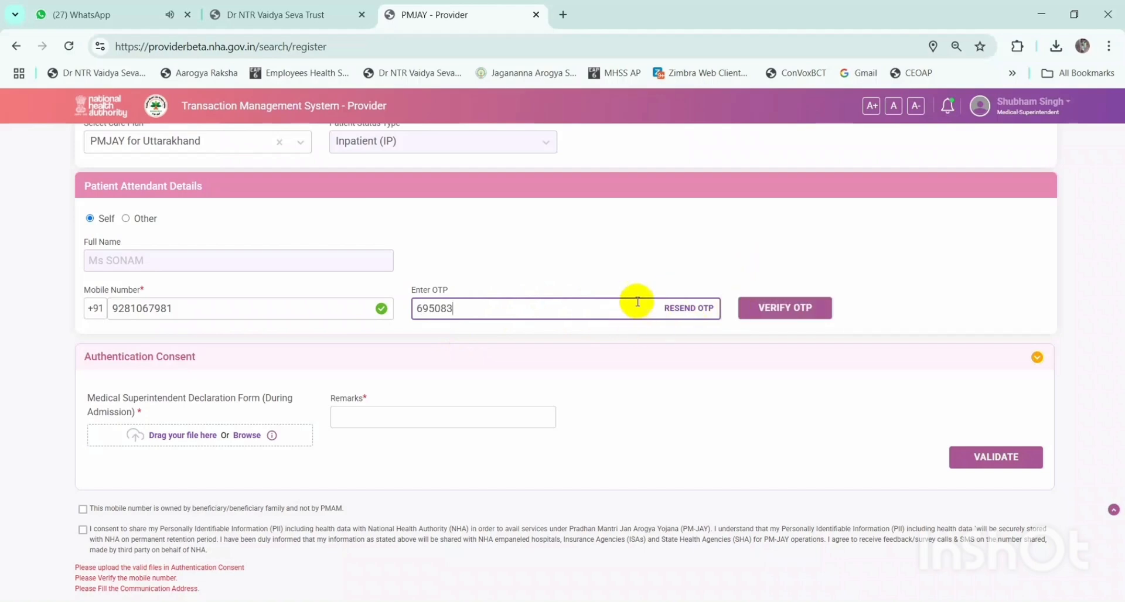
pyautogui.click(788, 317)
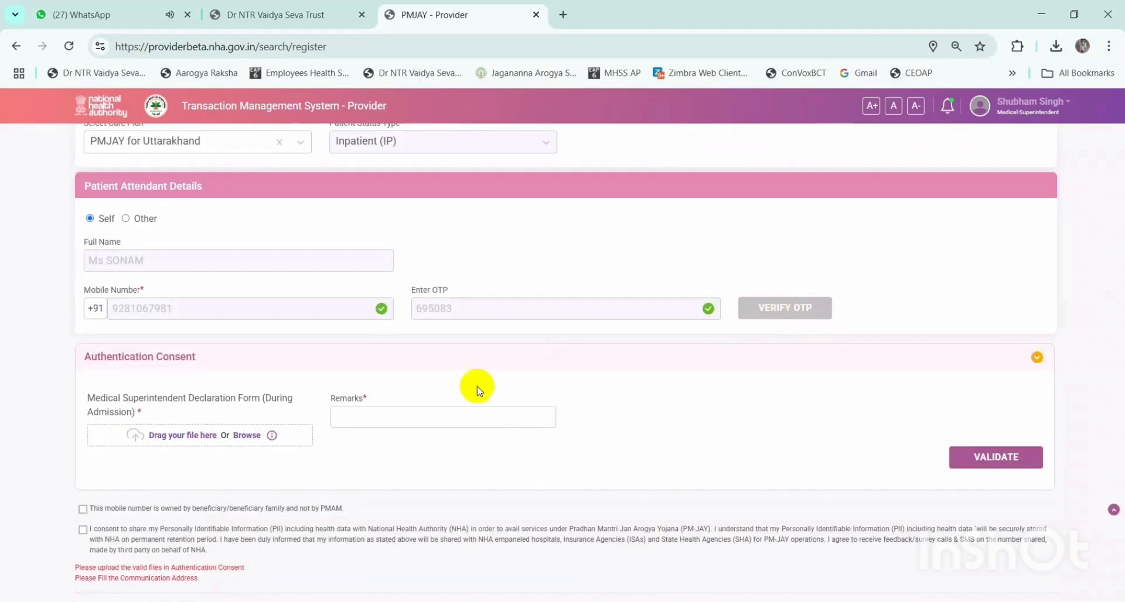
pyautogui.scroll(-1, 420, 358)
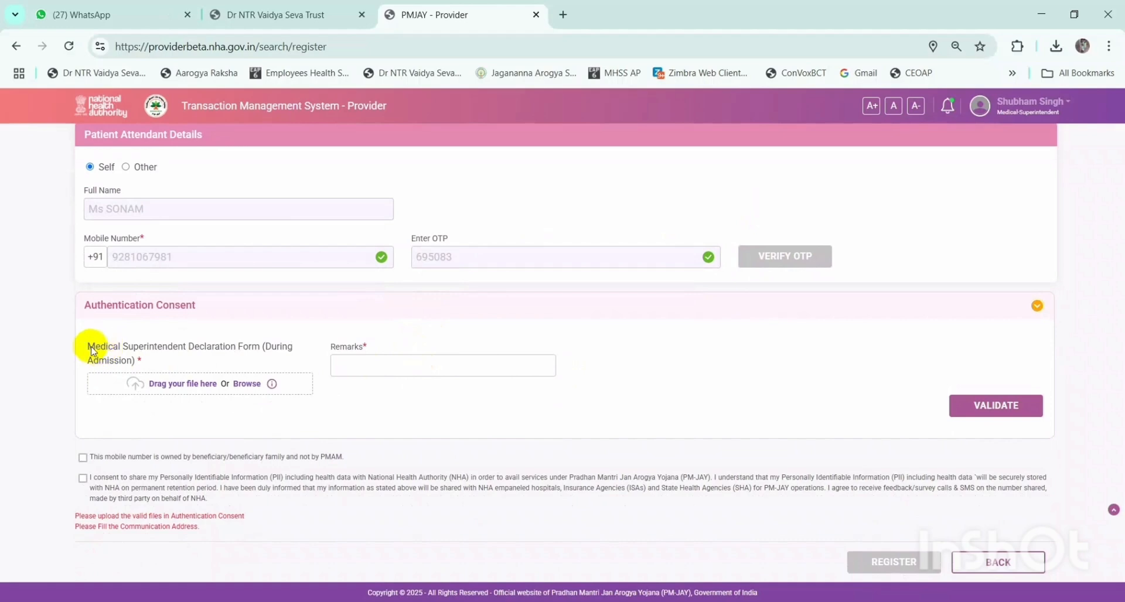
pyautogui.moveTo(86, 349); pyautogui.dragTo(256, 344)
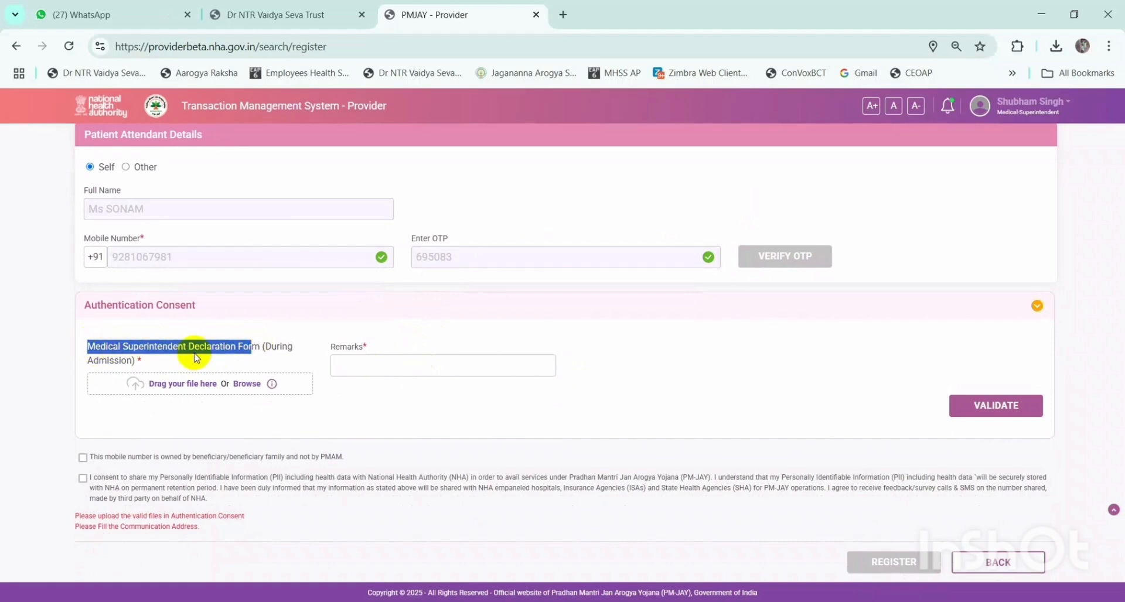
# - Attach c.jpg as the Medical Superintendent Declaration Form
pyautogui.click(176, 357)
pyautogui.click(151, 361)
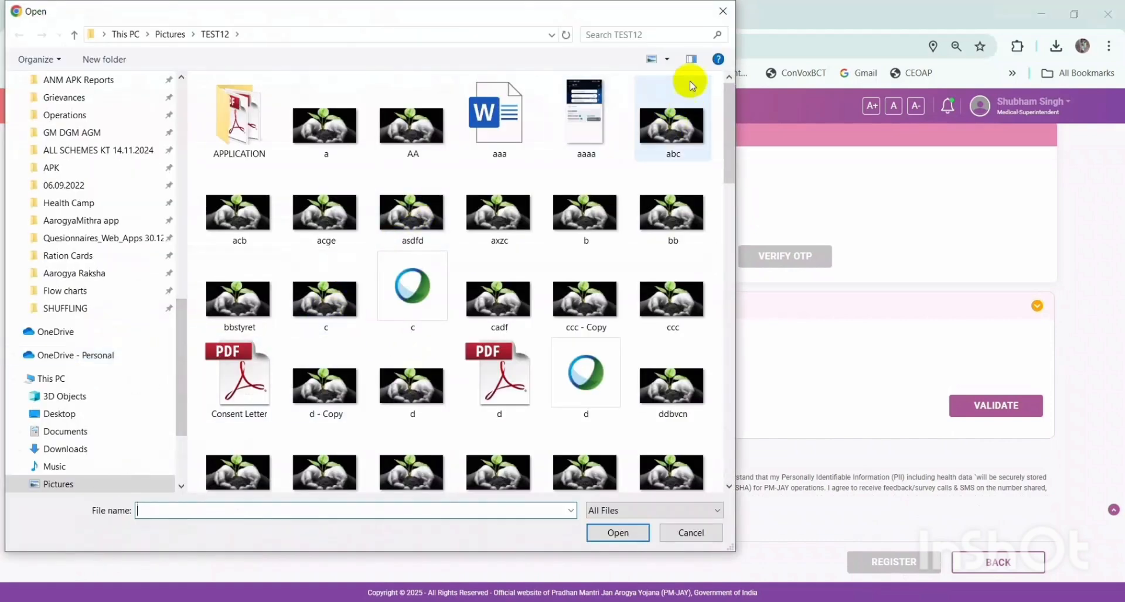
pyautogui.click(723, 11)
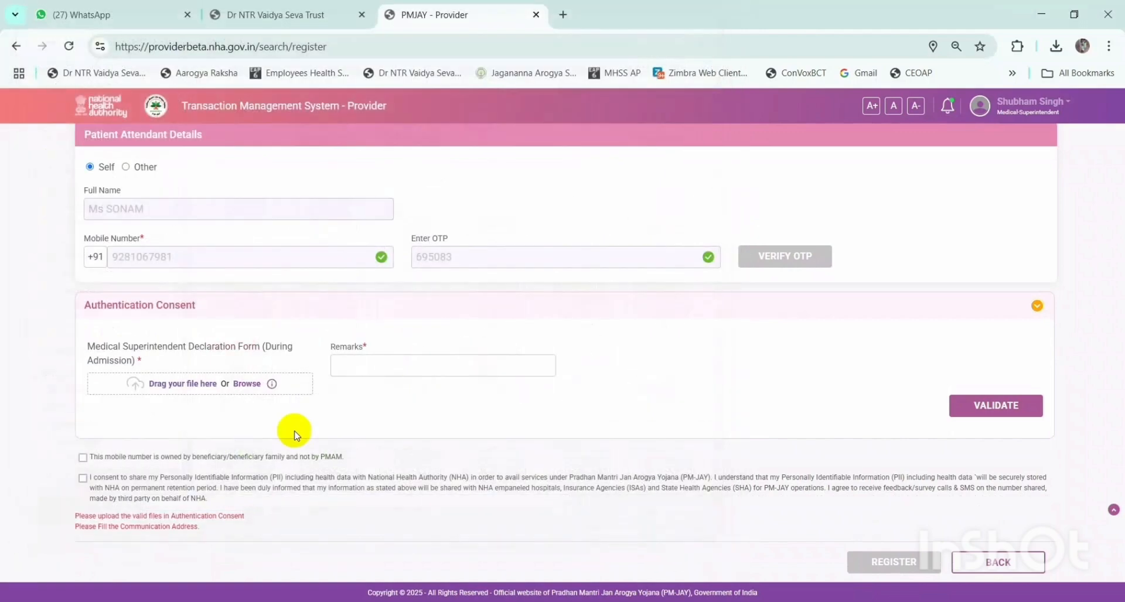
pyautogui.click(217, 389)
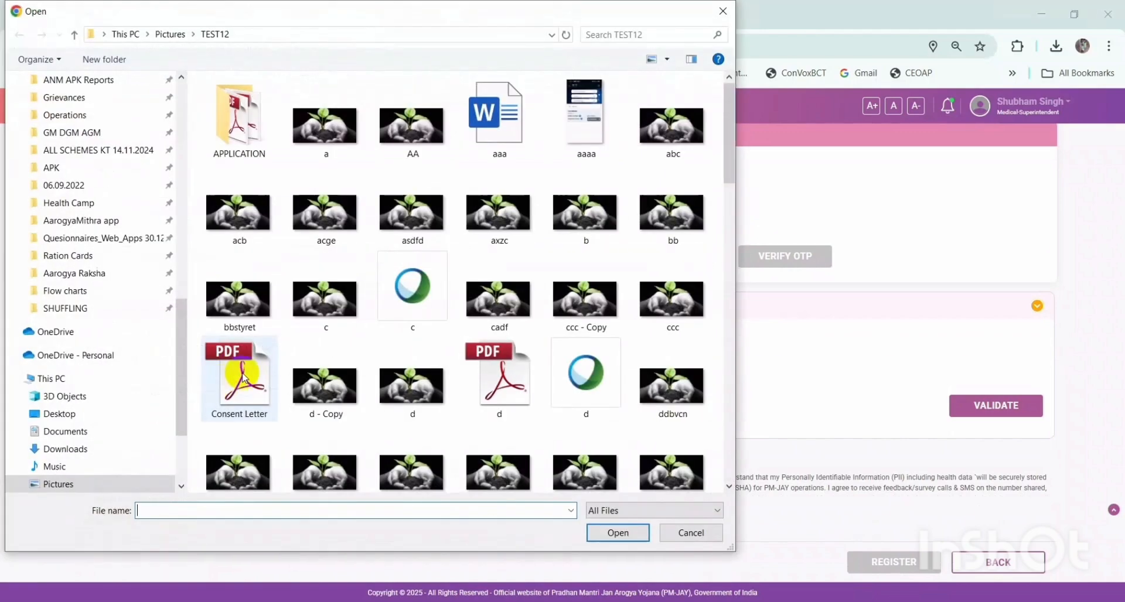
pyautogui.click(321, 299)
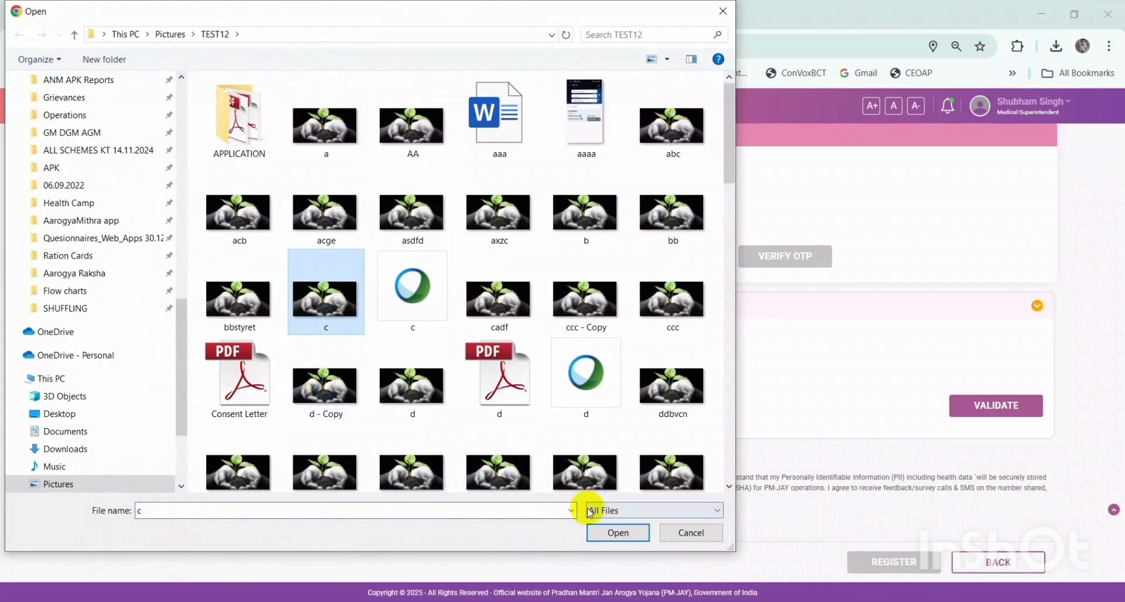
pyautogui.click(618, 532)
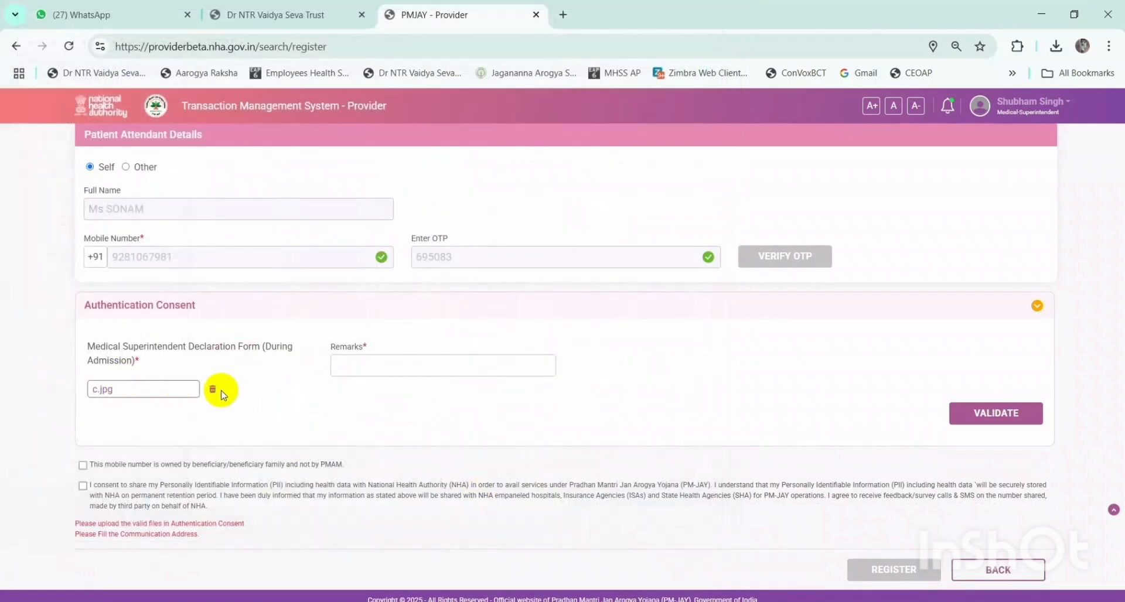
# - Add the remark 'test' and validate to save the authentication consent
pyautogui.click(386, 362)
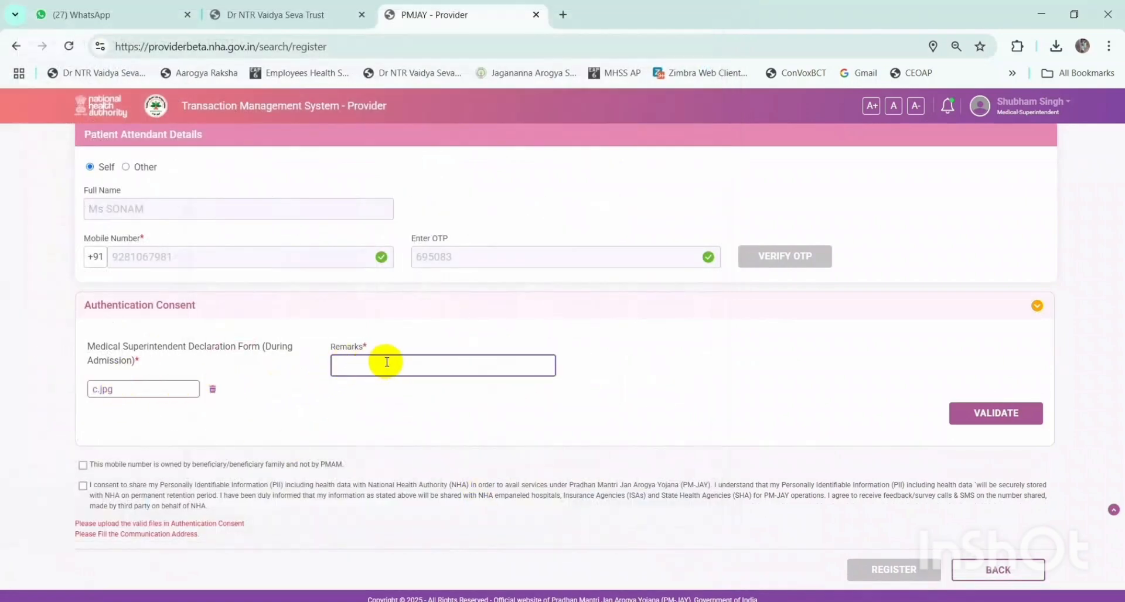
pyautogui.write('test')
pyautogui.click(422, 414)
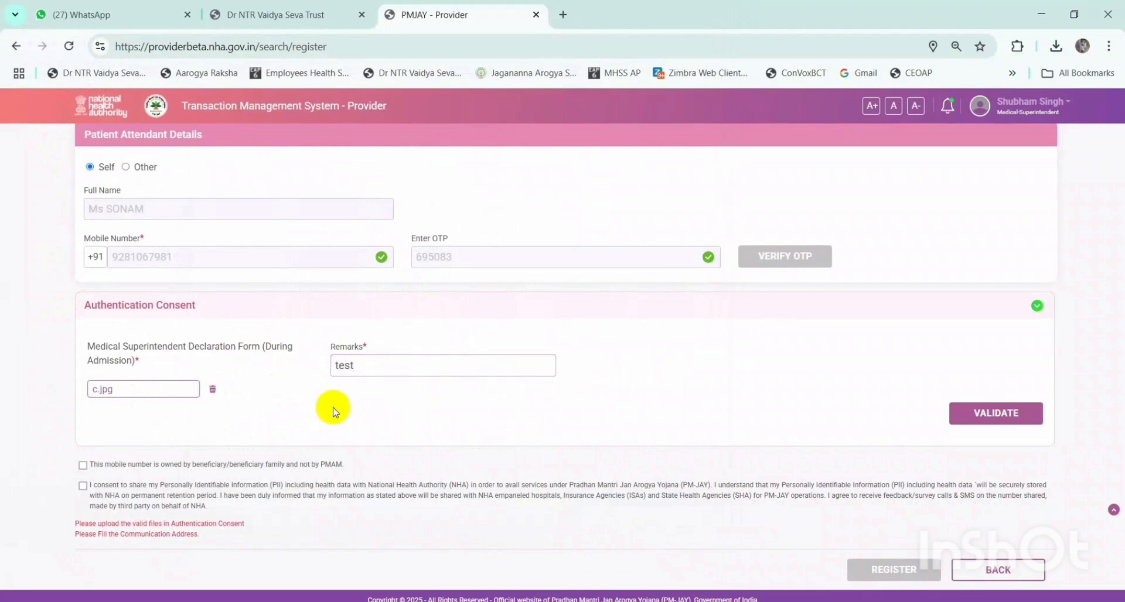
pyautogui.click(979, 414)
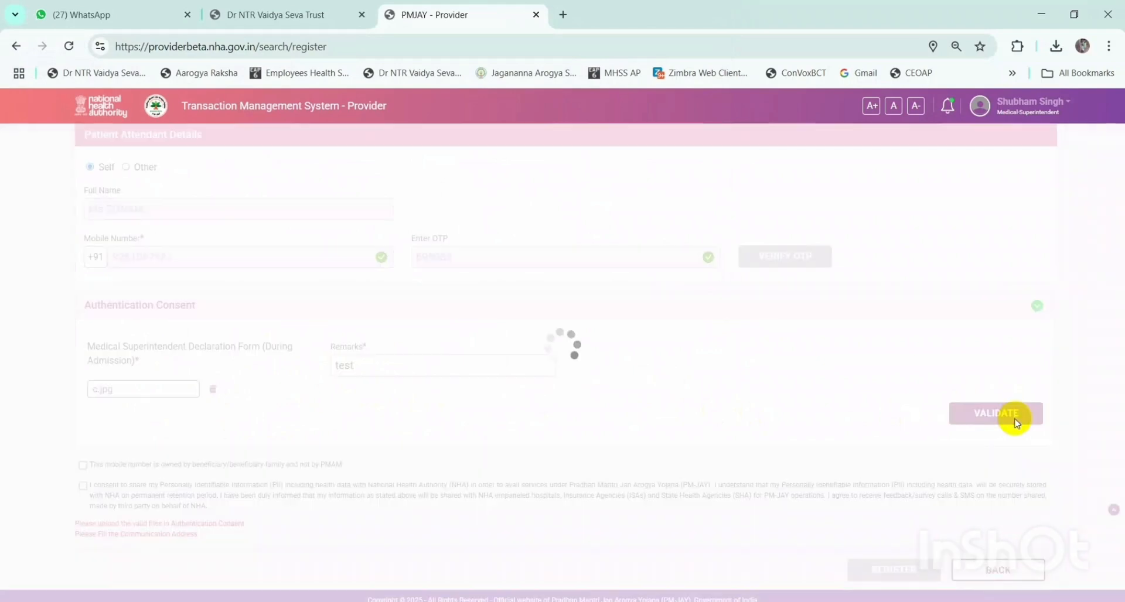
pyautogui.scroll(-1, 677, 433)
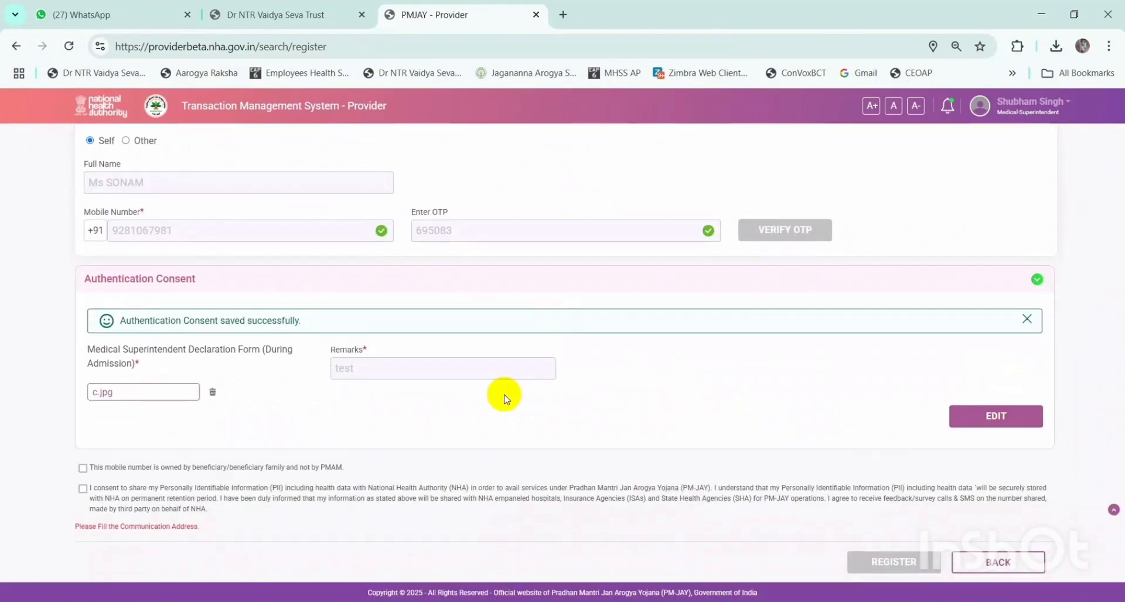
pyautogui.moveTo(305, 320); pyautogui.dragTo(128, 322)
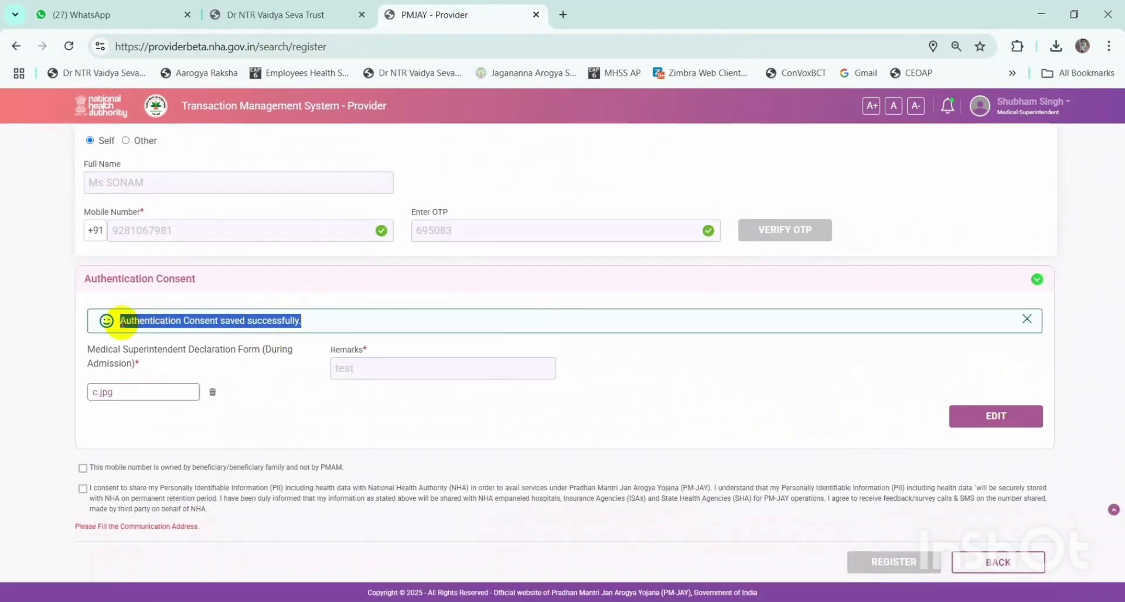
# - Tick both consent declarations and redo the Village/Town/City value 'test' to clear the address warning
pyautogui.click(630, 389)
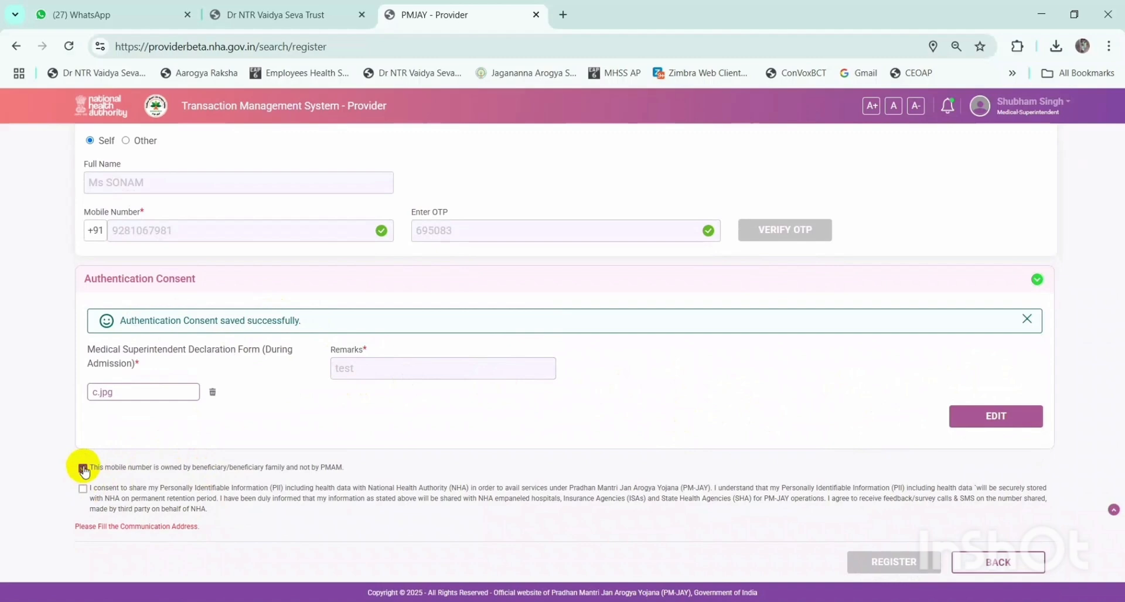
pyautogui.click(82, 490)
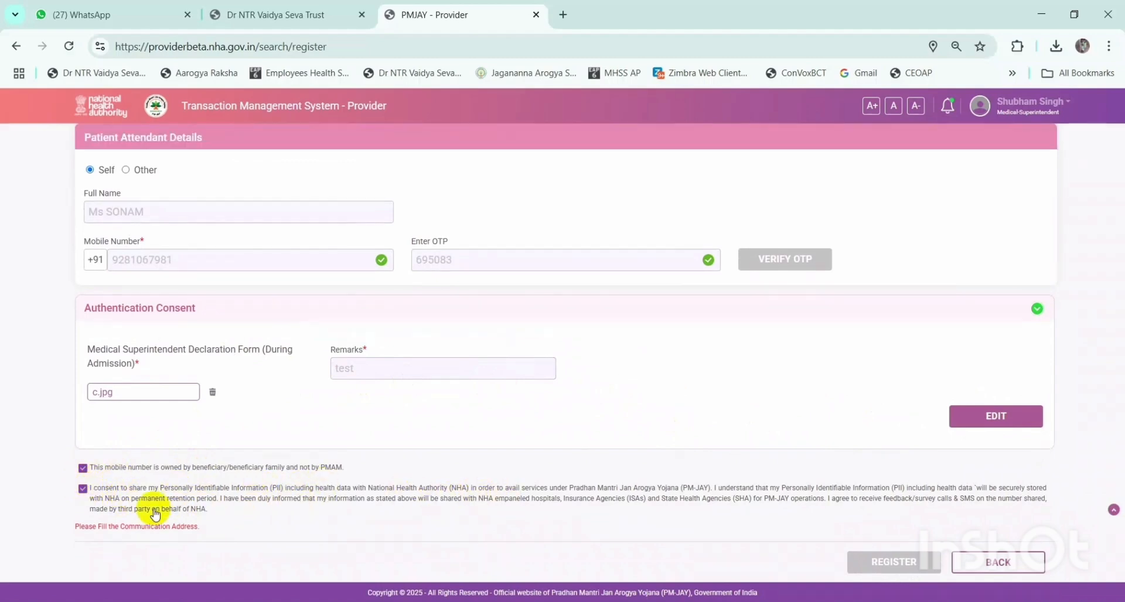
pyautogui.moveTo(75, 526); pyautogui.dragTo(198, 536)
pyautogui.scroll(6, 271, 444)
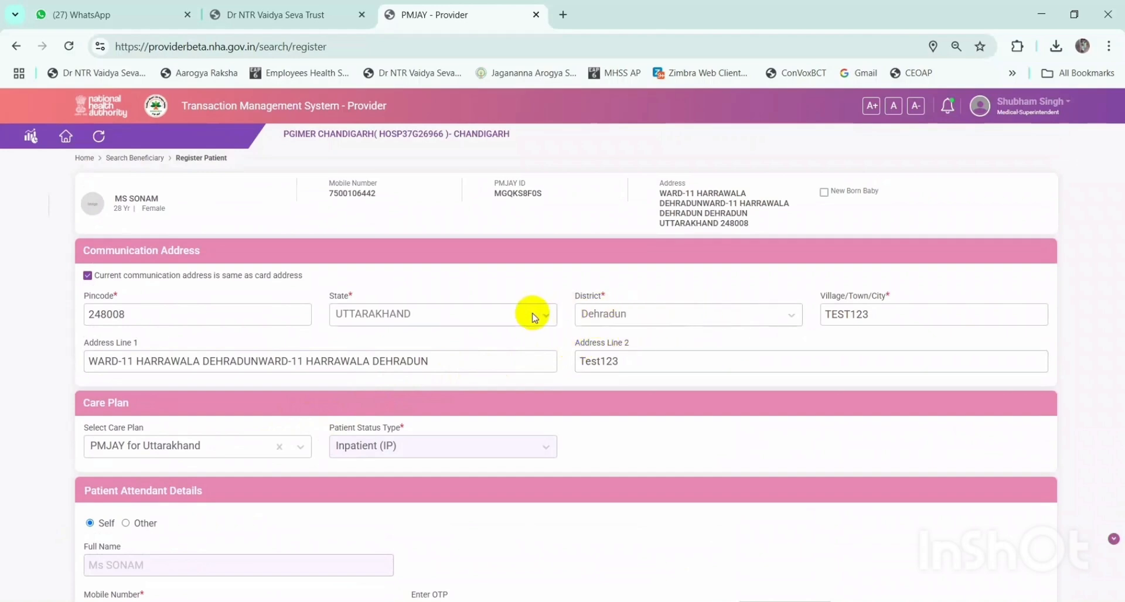
pyautogui.doubleClick(924, 311)
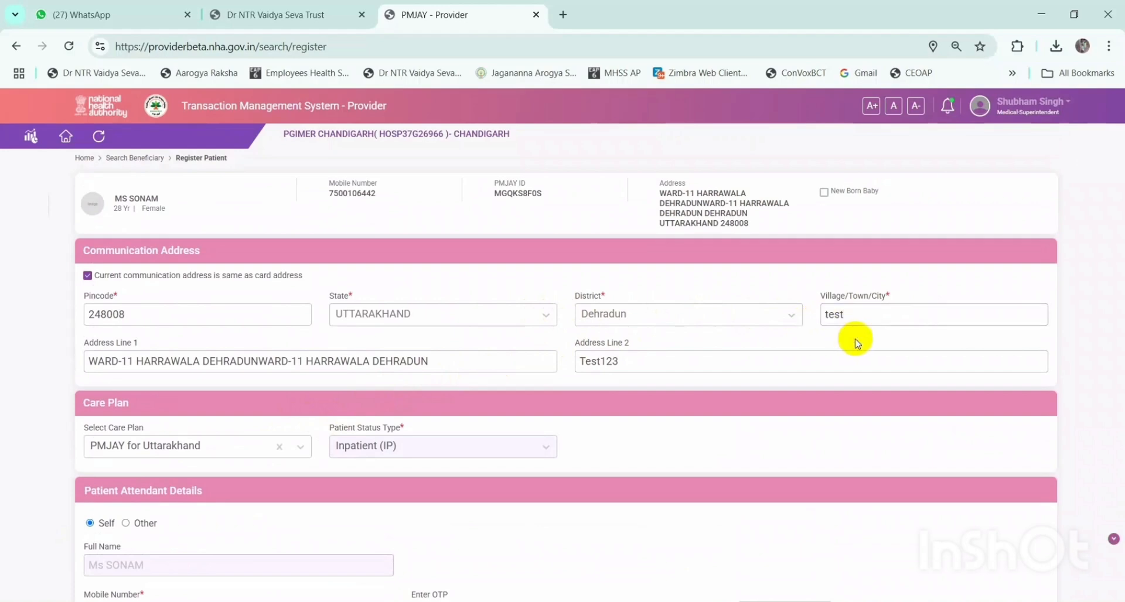
pyautogui.scroll(-6, 725, 351)
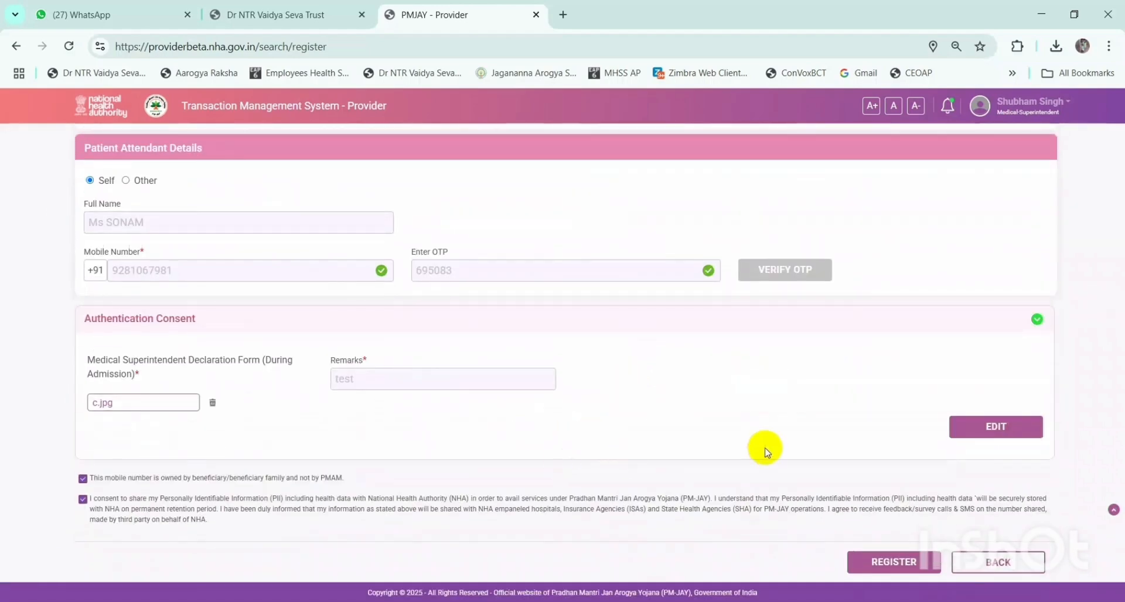
# - Submit the patient registration and answer YES to 'Are you sure want to register?'
pyautogui.click(895, 562)
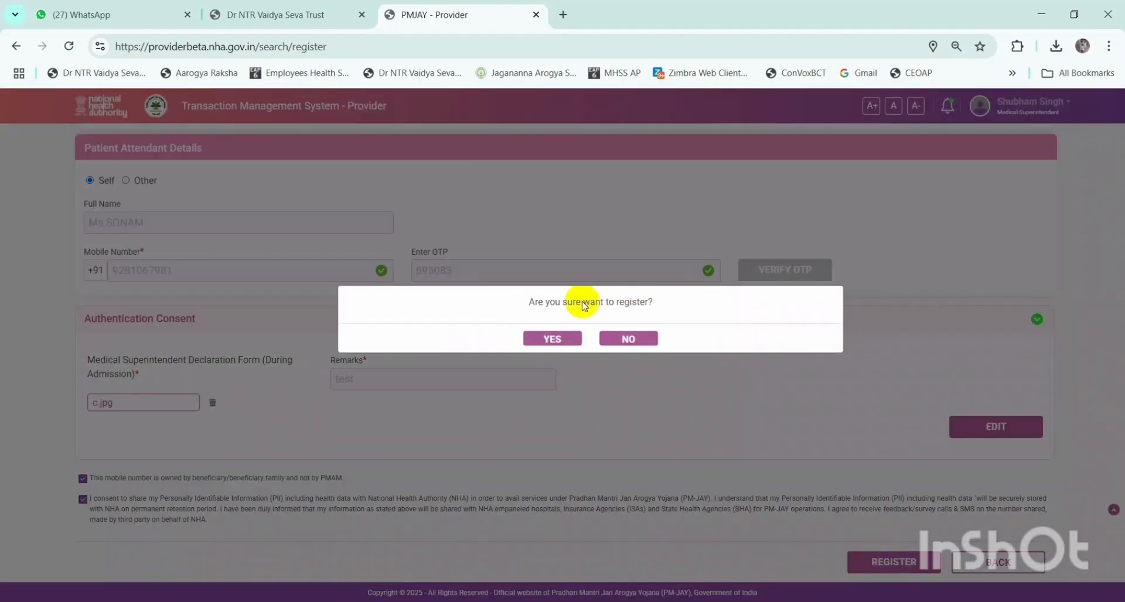
pyautogui.moveTo(528, 302); pyautogui.dragTo(672, 303)
pyautogui.click(673, 303)
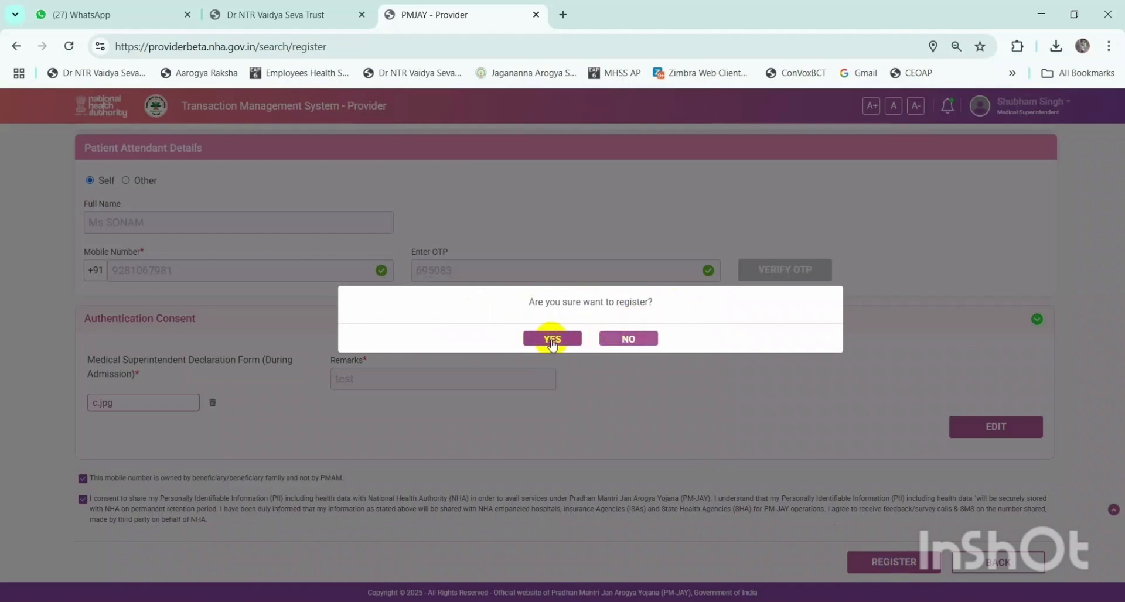
pyautogui.click(547, 340)
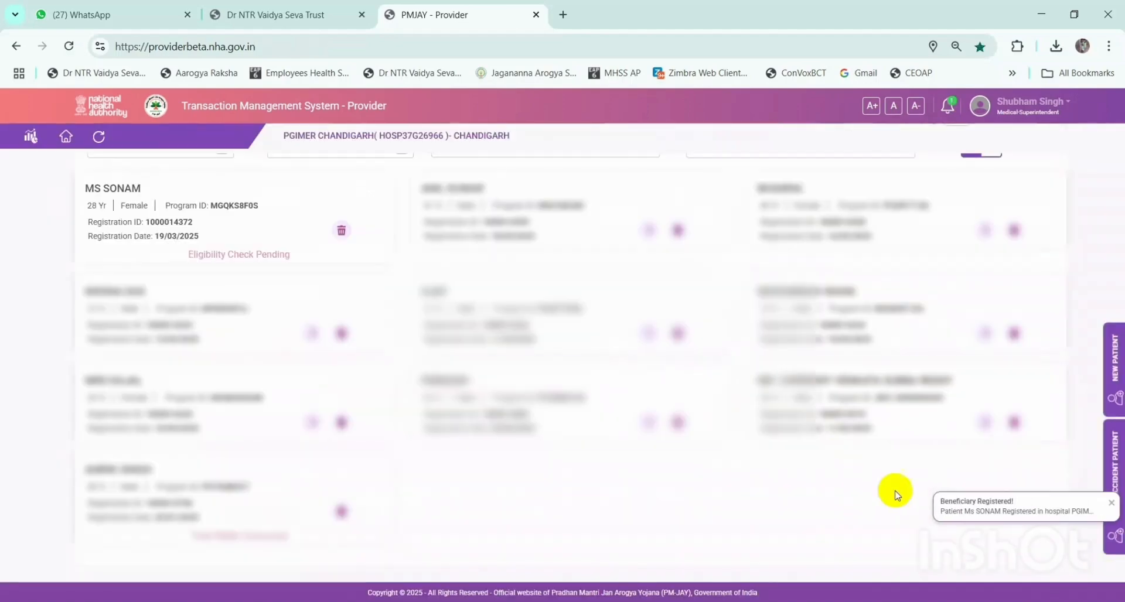
# - Review the 'Beneficiary Registered!' and 'Wallet Updated!' notices
pyautogui.moveTo(941, 502); pyautogui.dragTo(1025, 503)
pyautogui.click(1003, 512)
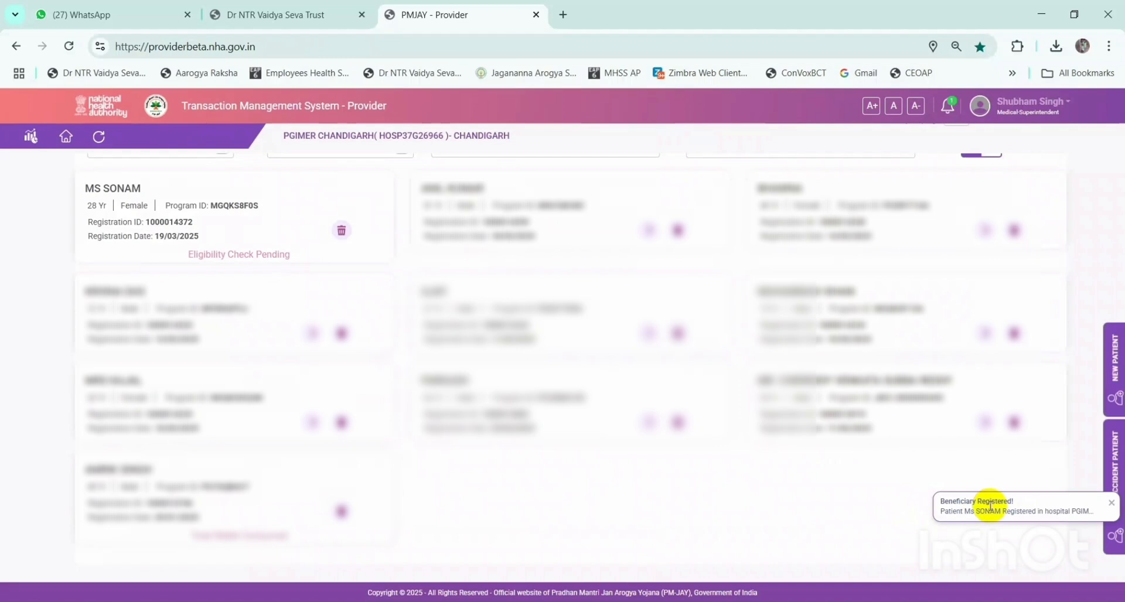
pyautogui.moveTo(942, 502); pyautogui.dragTo(984, 504)
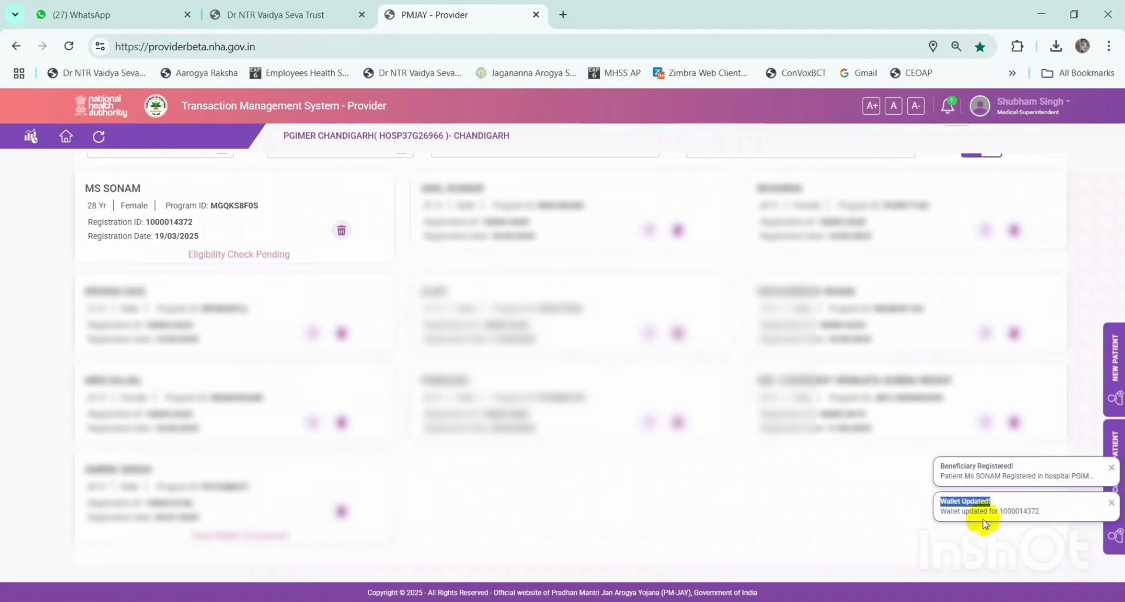
pyautogui.click(979, 505)
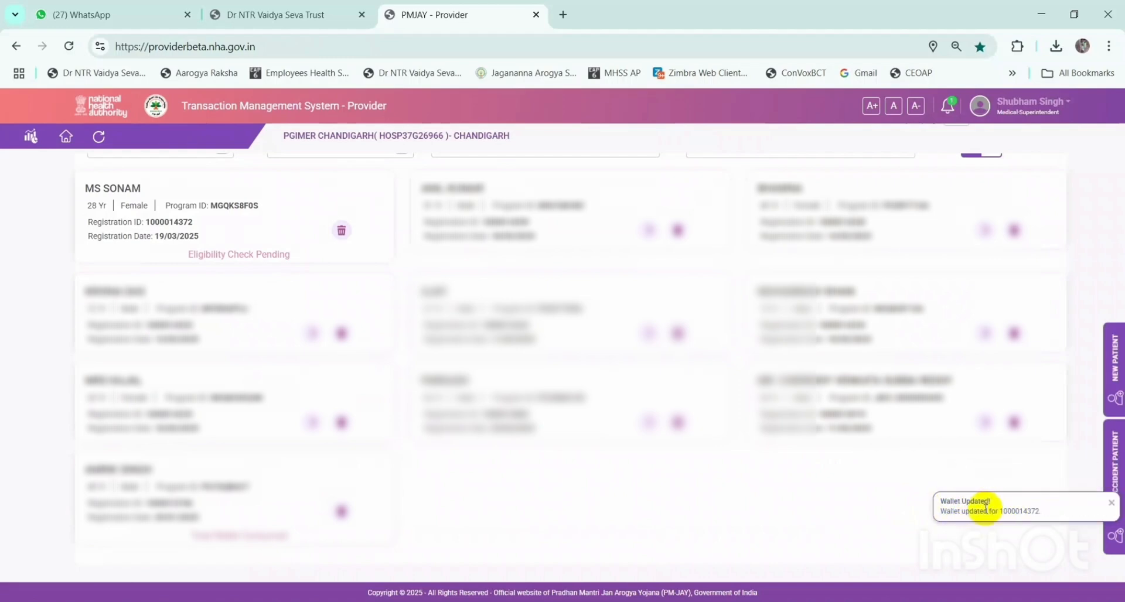
pyautogui.moveTo(937, 501); pyautogui.dragTo(993, 504)
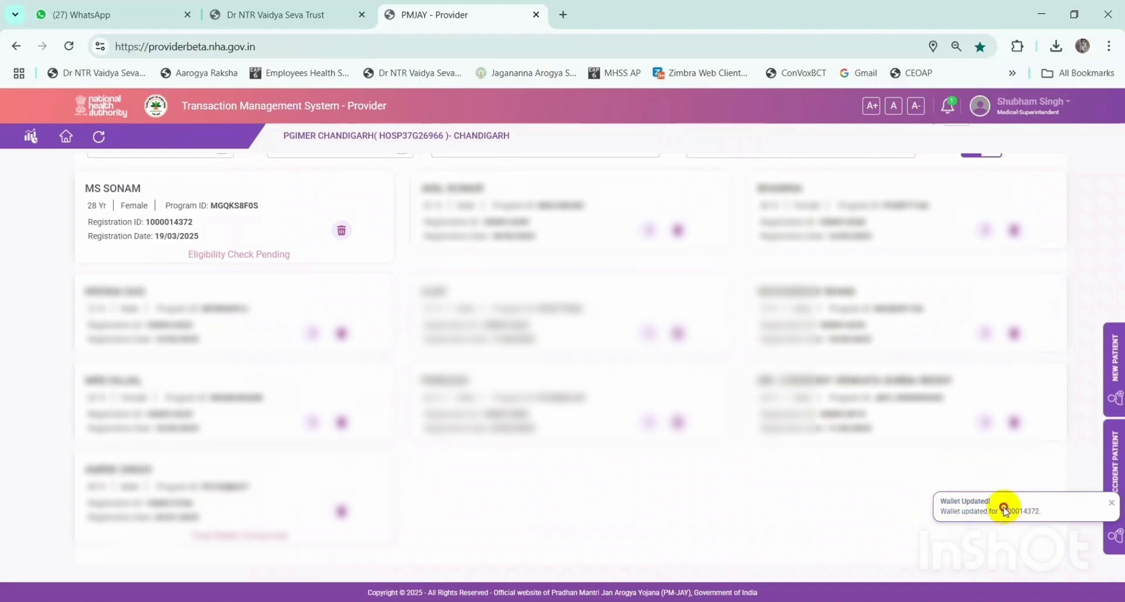
# - Check the bell notifications and refresh the dashboard so the new patient's card appears first
pyautogui.scroll(3, 1004, 510)
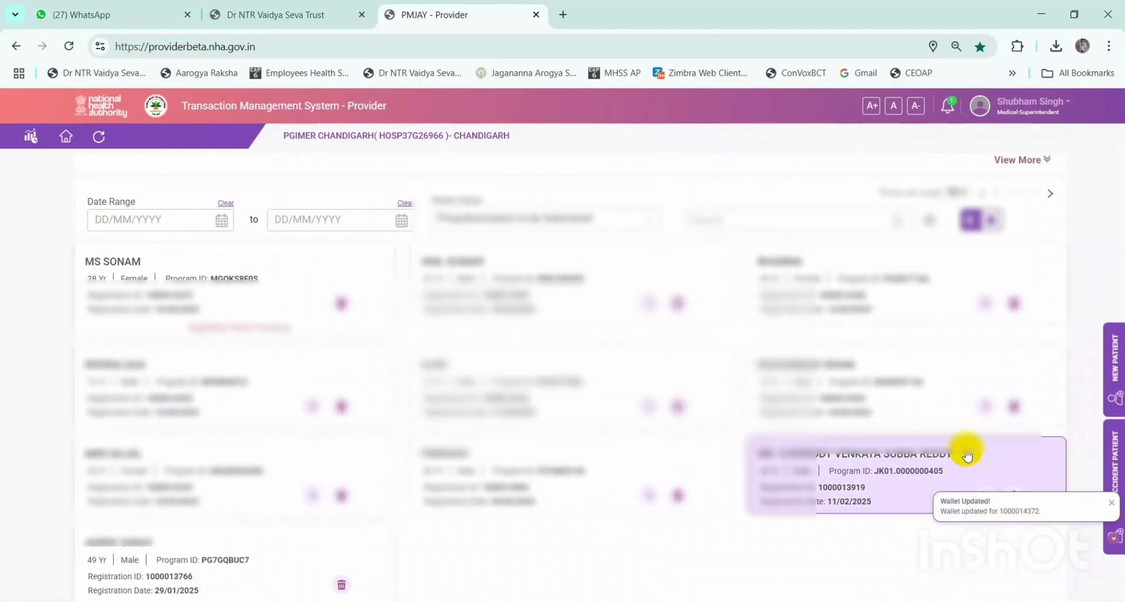
pyautogui.scroll(1, 926, 381)
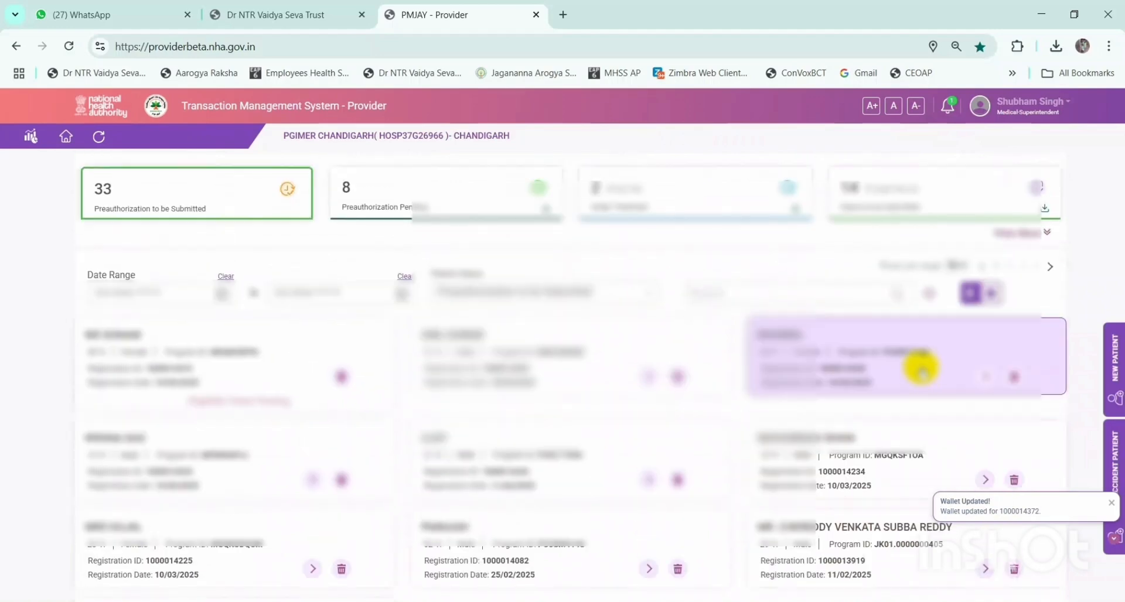
pyautogui.click(949, 111)
pyautogui.scroll(1, 743, 166)
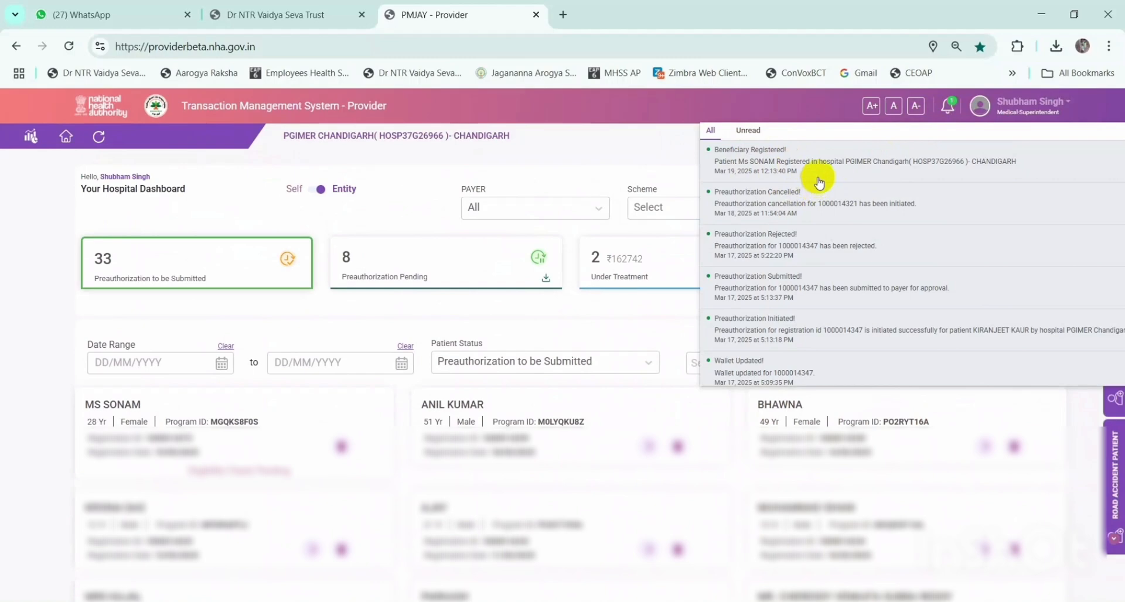
pyautogui.click(952, 110)
pyautogui.click(952, 110)
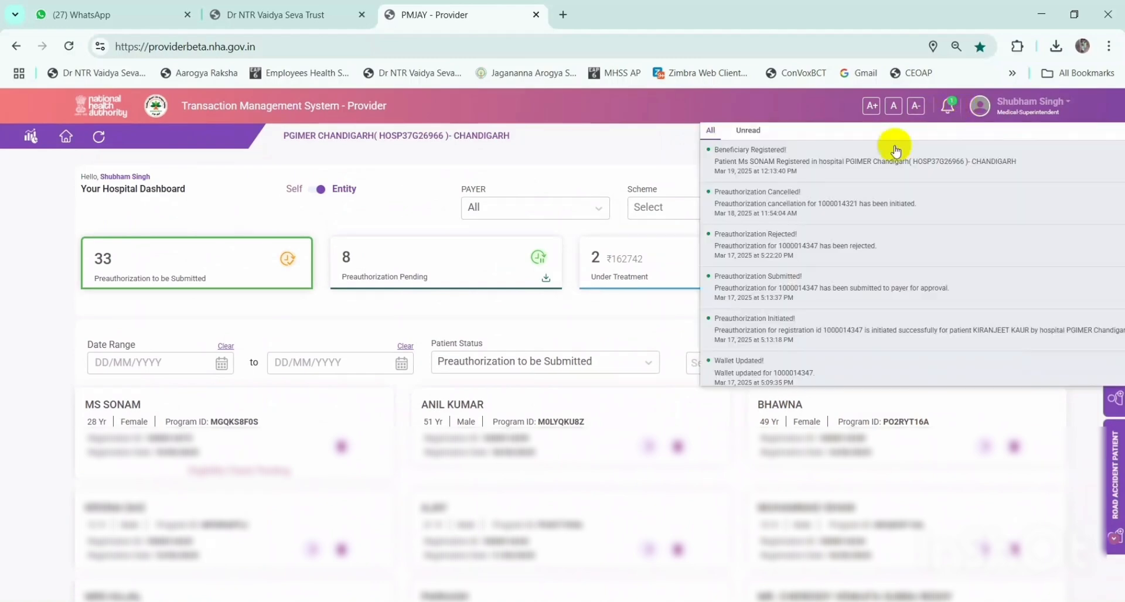
pyautogui.click(948, 107)
pyautogui.scroll(-1, 268, 363)
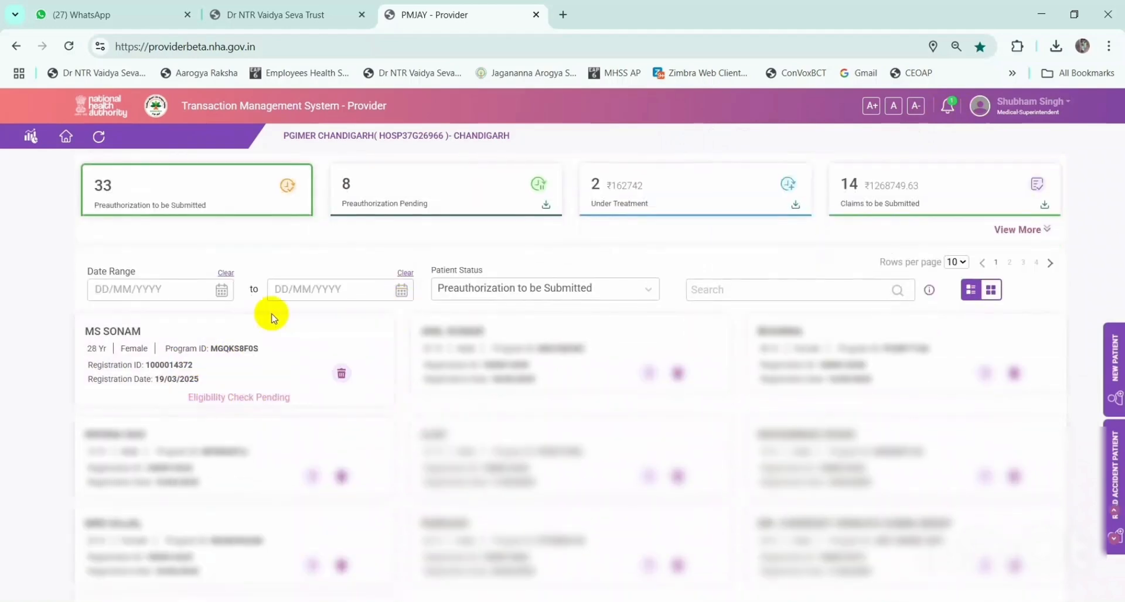
pyautogui.click(100, 138)
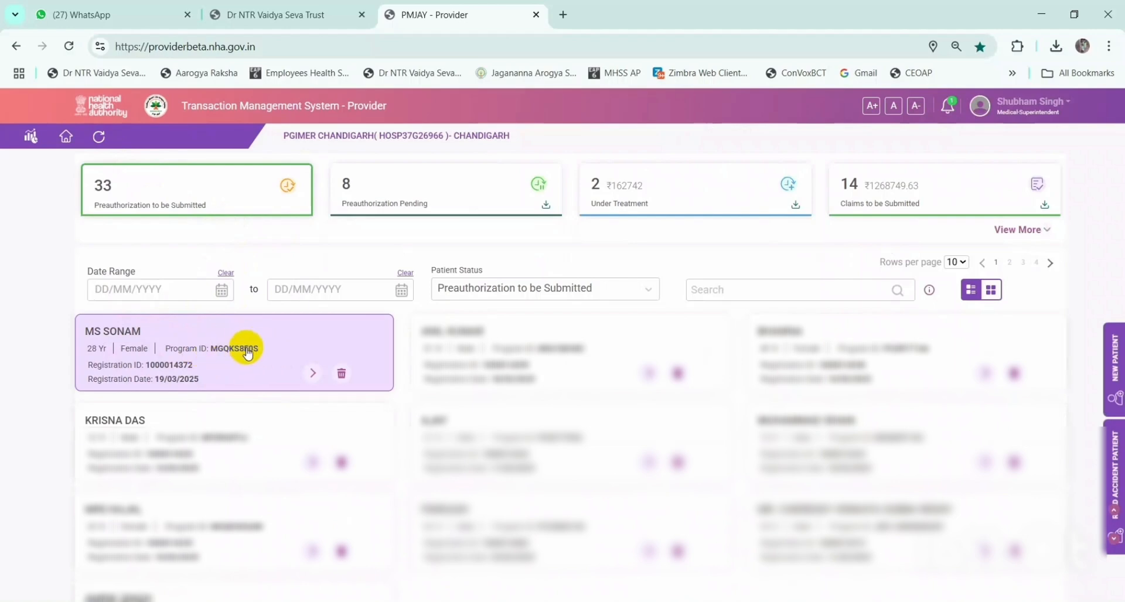
pyautogui.click(947, 107)
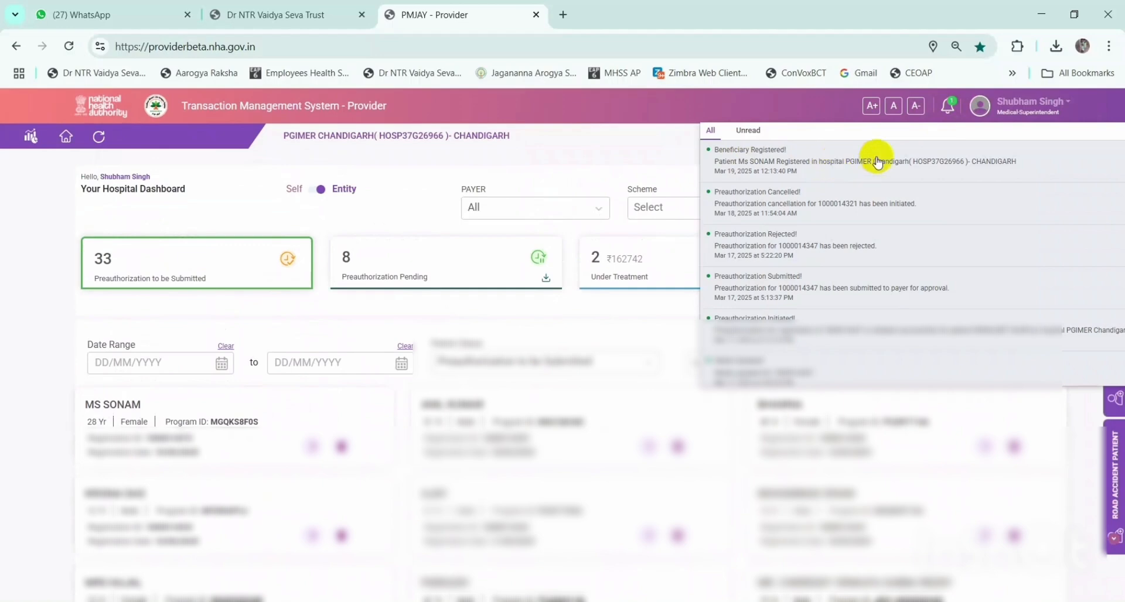
pyautogui.click(955, 108)
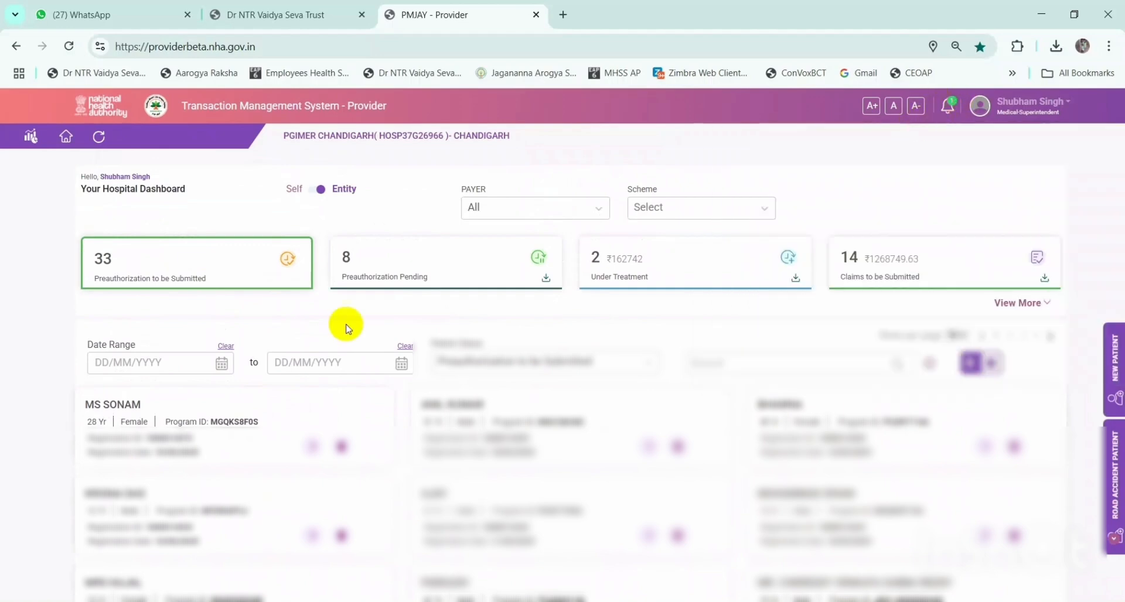
pyautogui.scroll(-1, 188, 359)
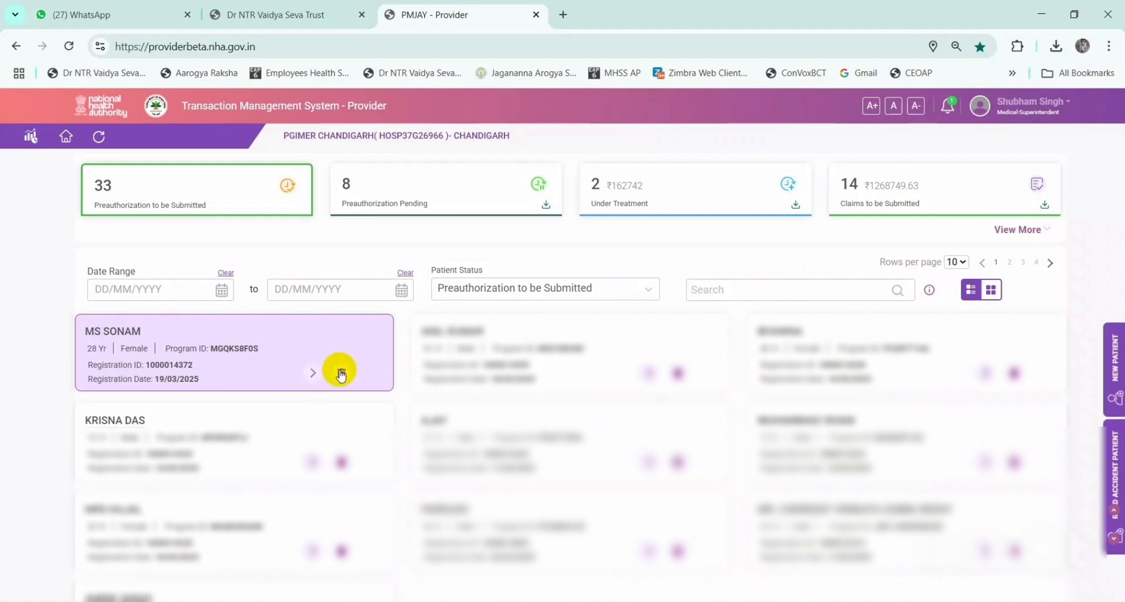
# - Open the patient card's deletion form and choose reason 'Beneficiary registered by mistake'
pyautogui.click(339, 374)
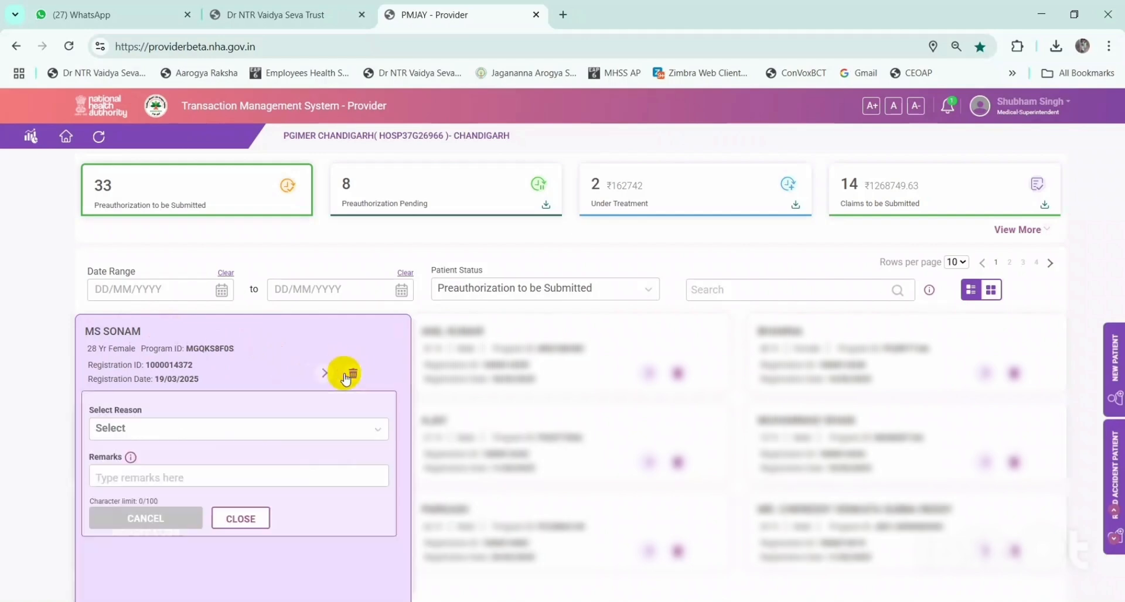
pyautogui.click(165, 432)
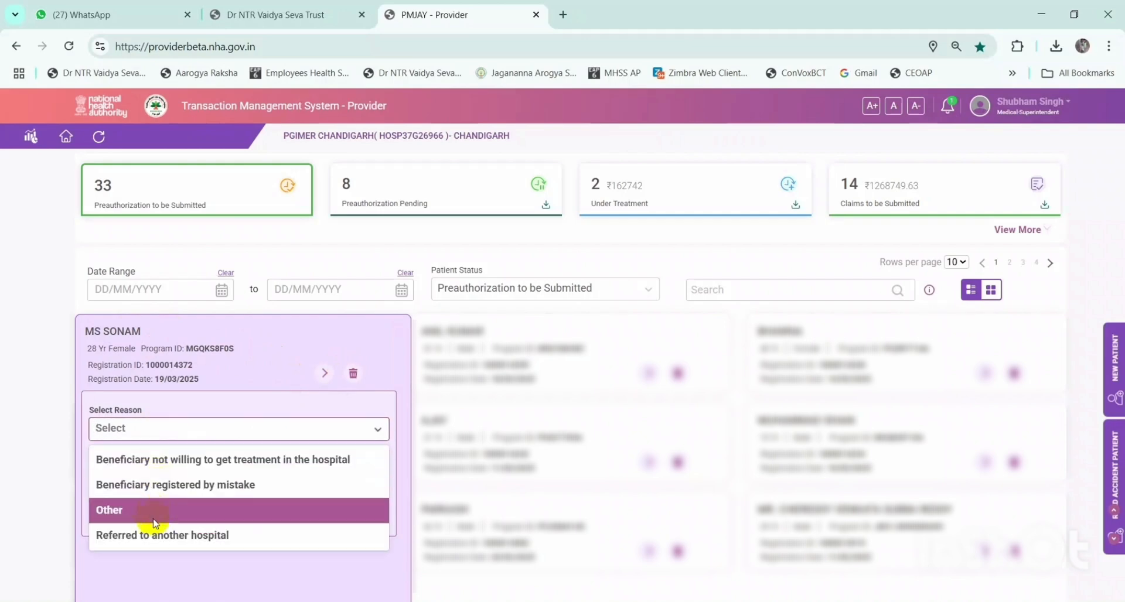
pyautogui.click(215, 412)
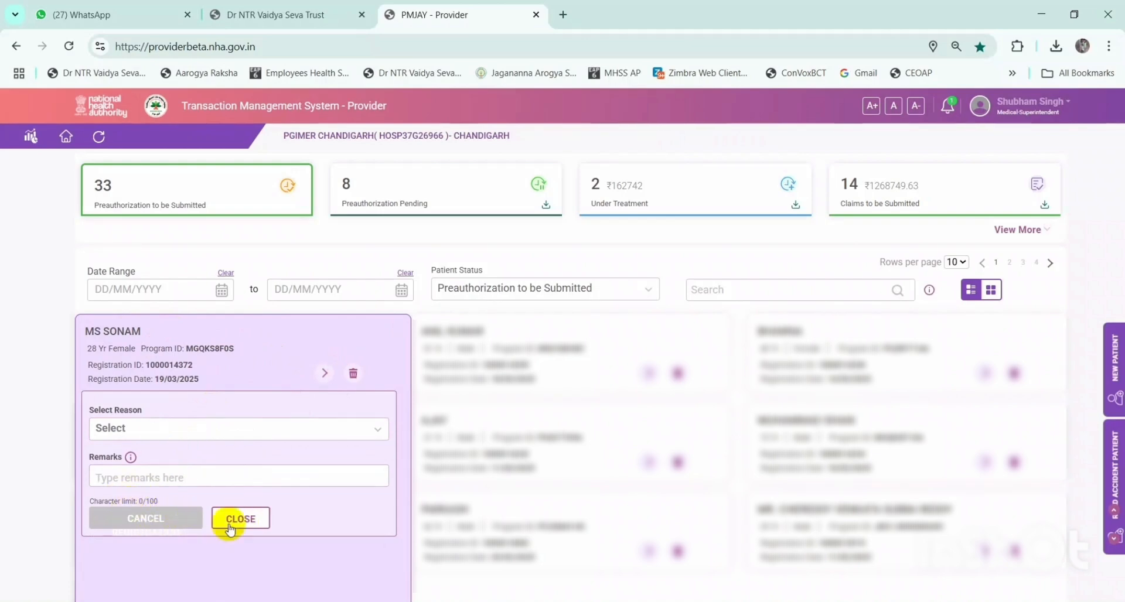
pyautogui.click(216, 429)
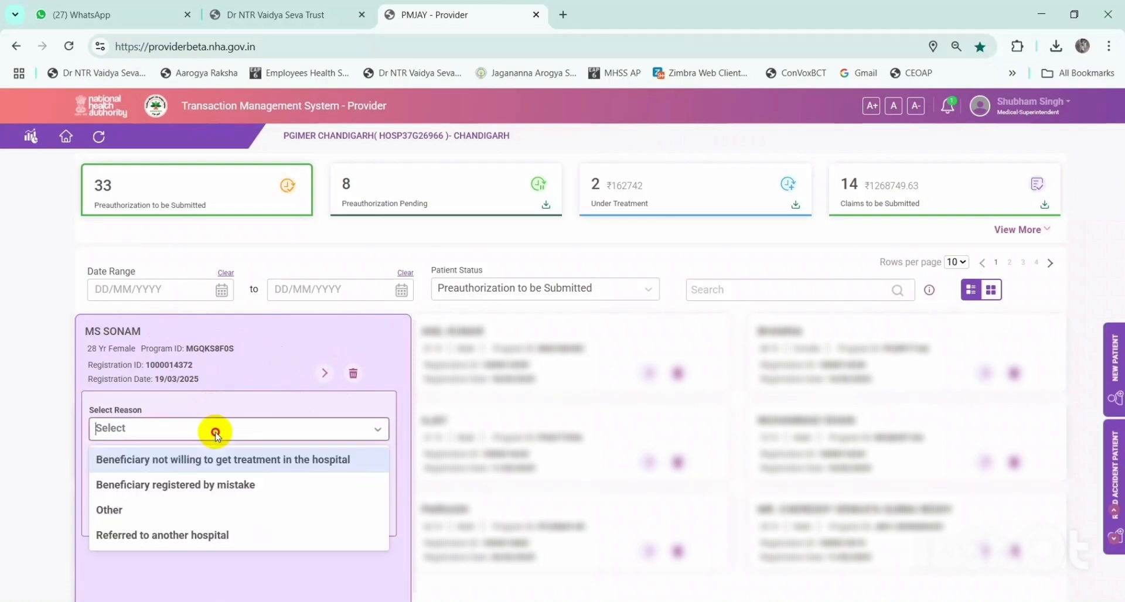
pyautogui.click(199, 483)
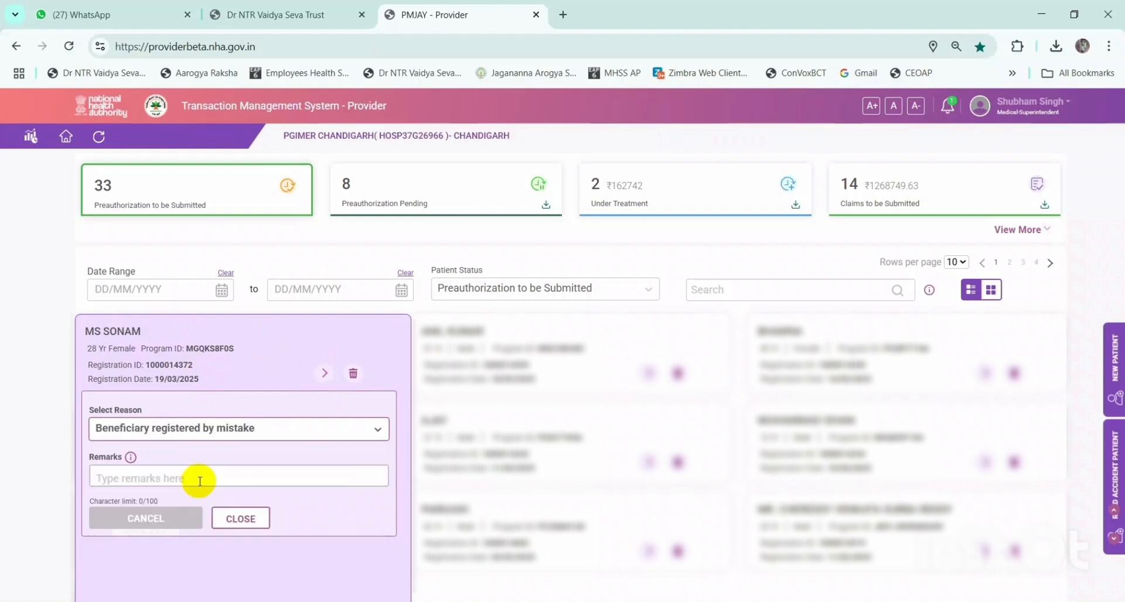
# - Enter the remark 'test', then close the form without deleting the registration
pyautogui.click(148, 477)
pyautogui.write('test')
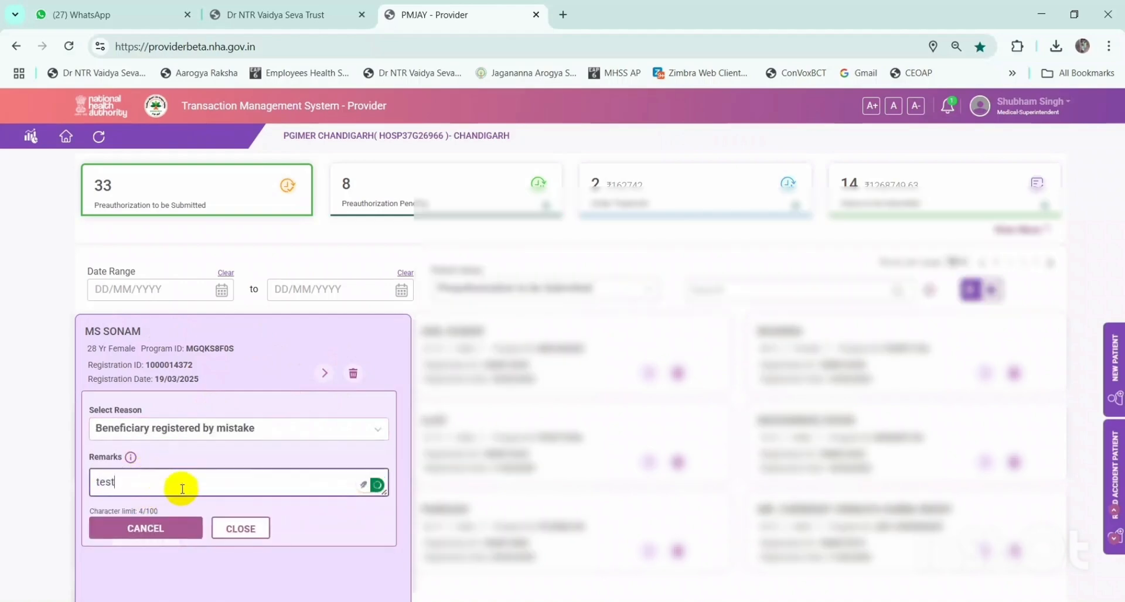
pyautogui.scroll(-2, 199, 493)
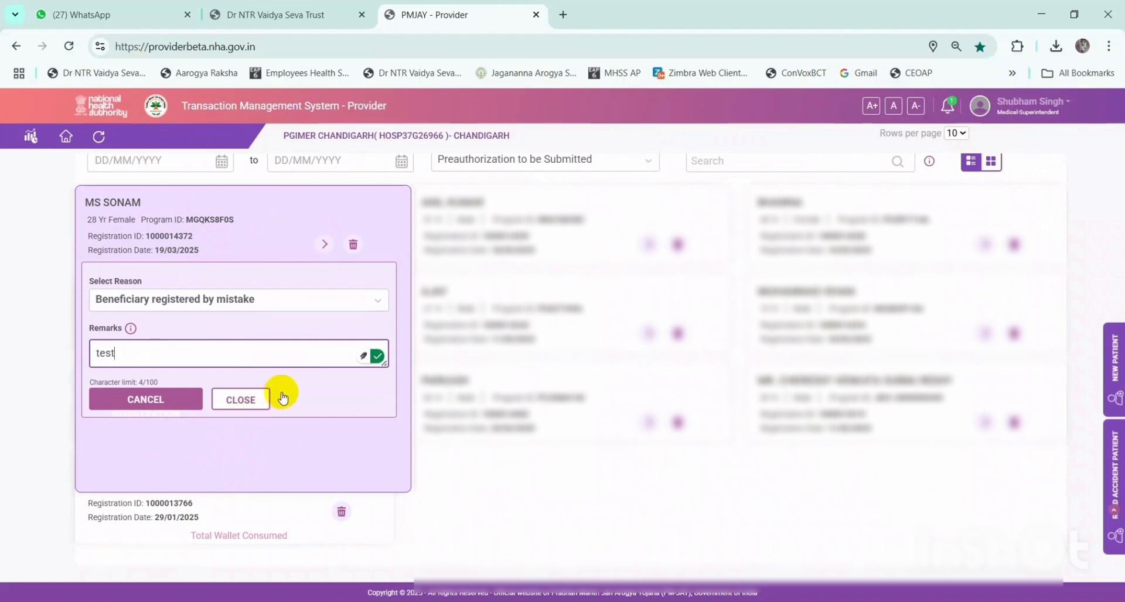
pyautogui.click(241, 400)
pyautogui.scroll(2, 201, 371)
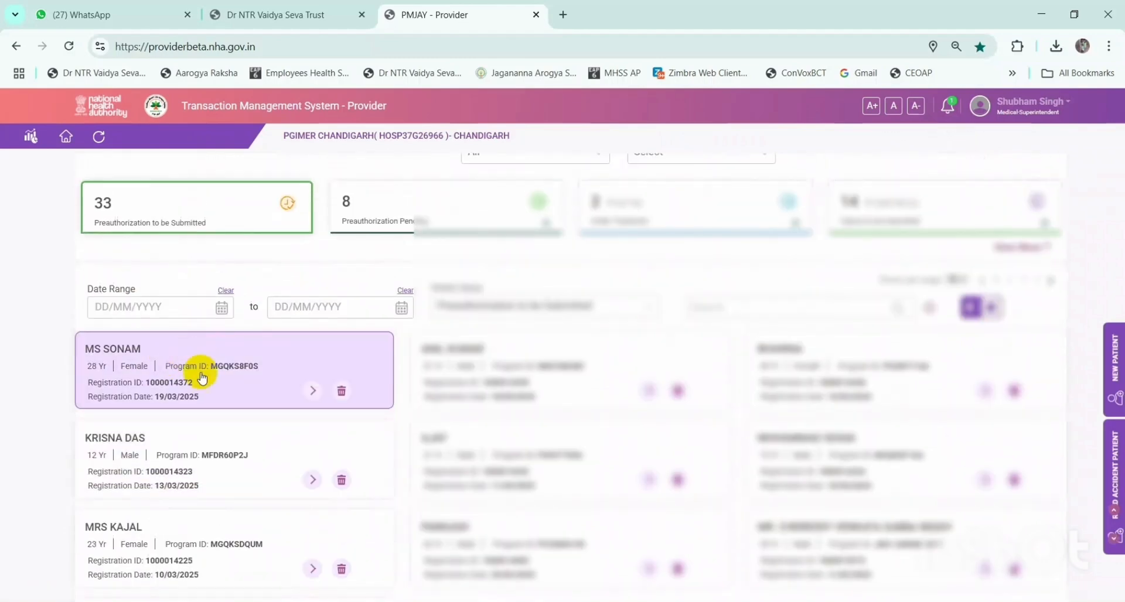
pyautogui.click(314, 392)
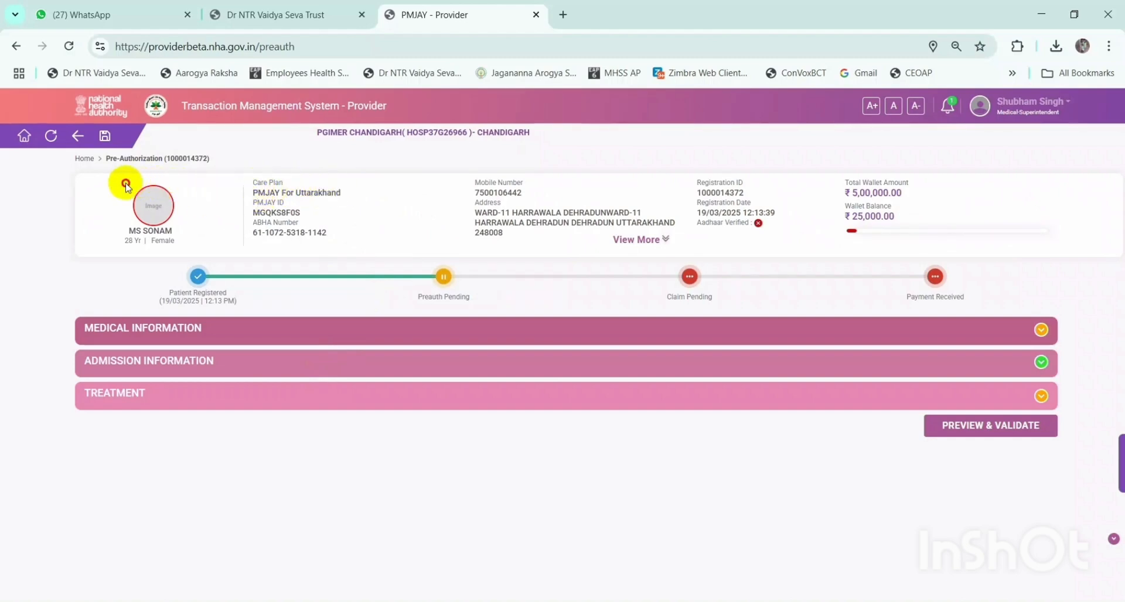
pyautogui.moveTo(125, 181); pyautogui.dragTo(912, 230)
pyautogui.click(812, 251)
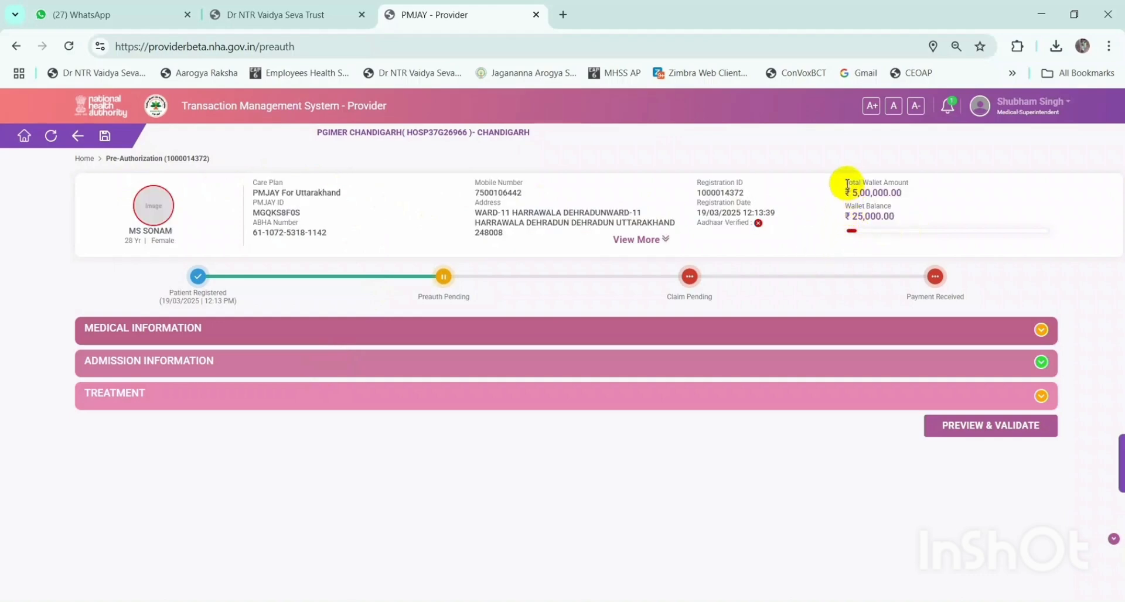
pyautogui.moveTo(847, 184); pyautogui.dragTo(895, 214)
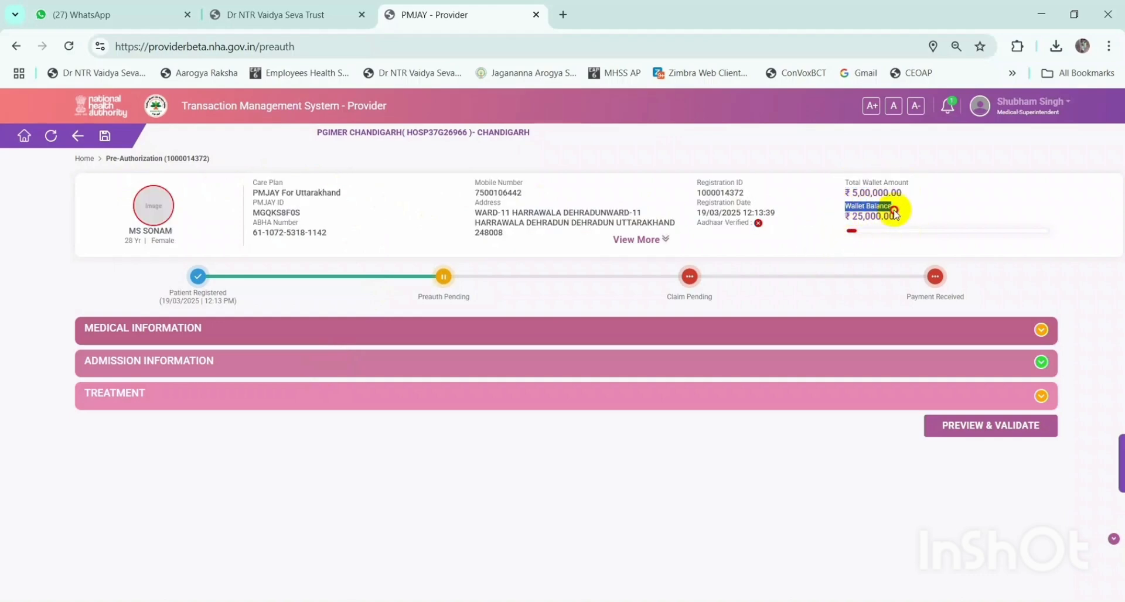
pyautogui.click(909, 218)
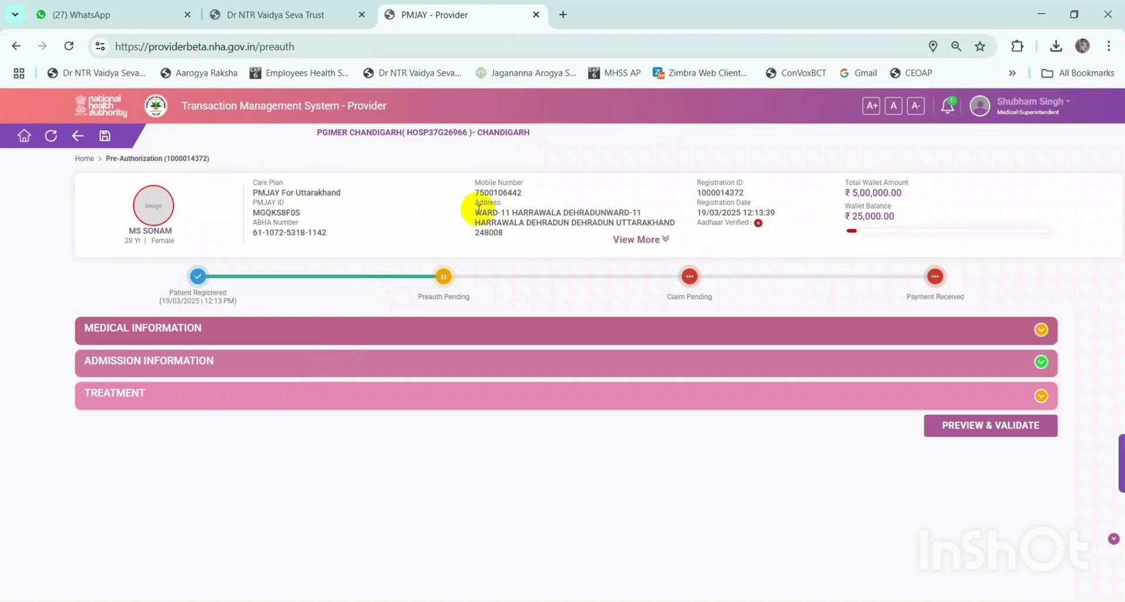
pyautogui.moveTo(255, 216); pyautogui.dragTo(320, 219)
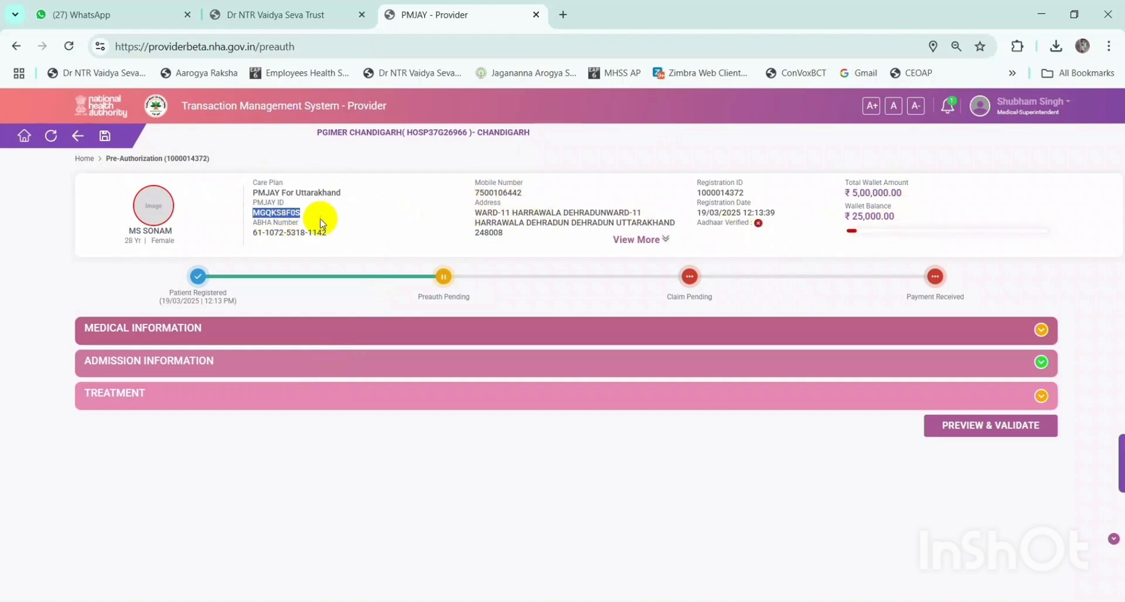
pyautogui.click(329, 223)
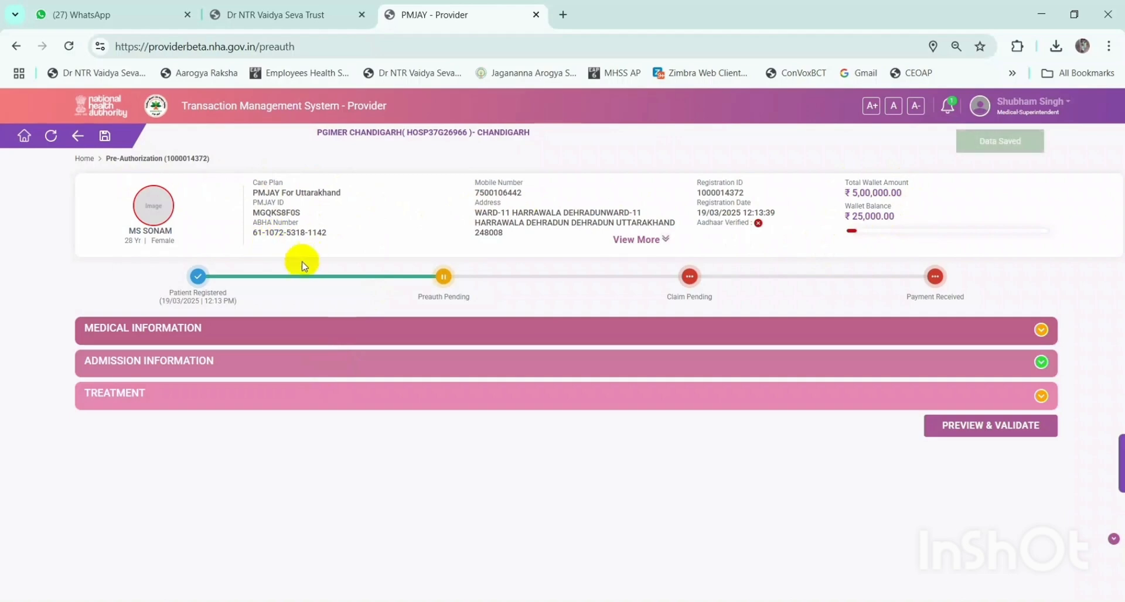
pyautogui.moveTo(146, 276); pyautogui.dragTo(997, 282)
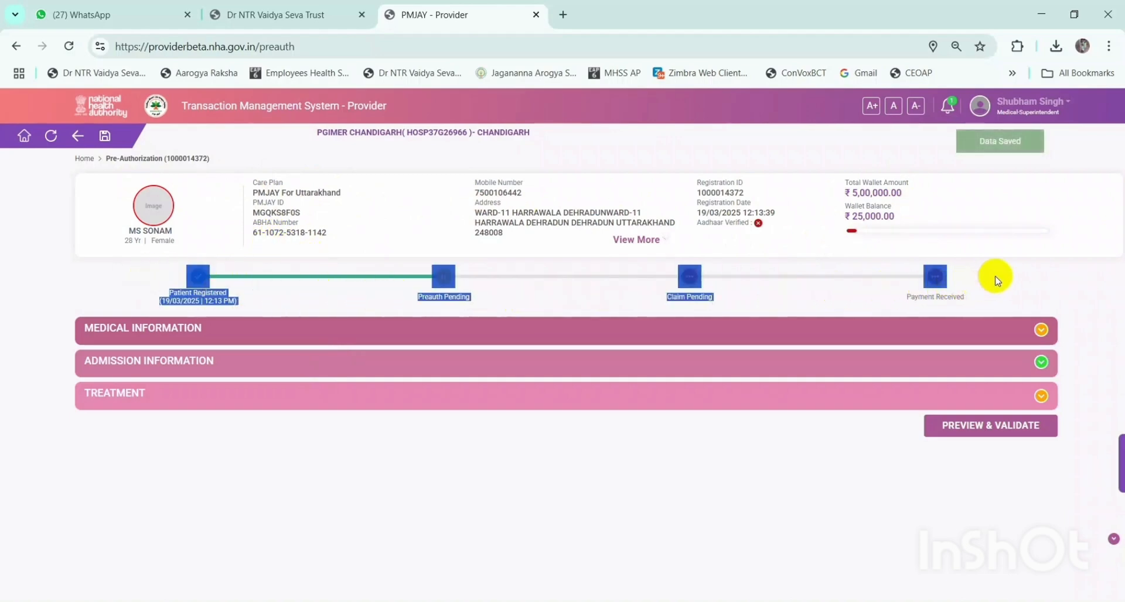
pyautogui.click(201, 283)
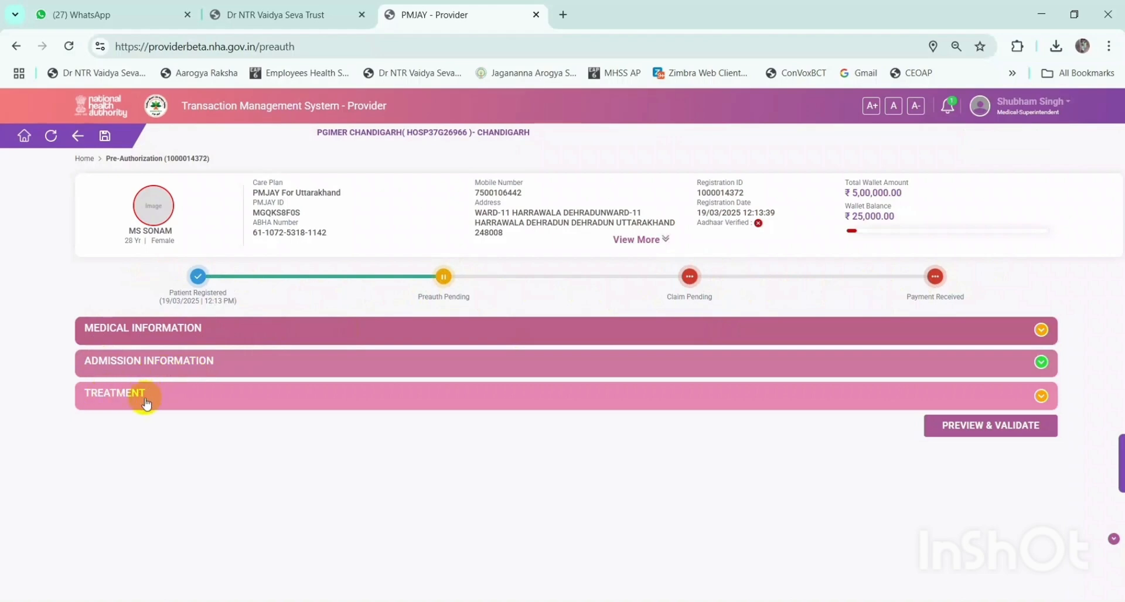
pyautogui.click(1043, 330)
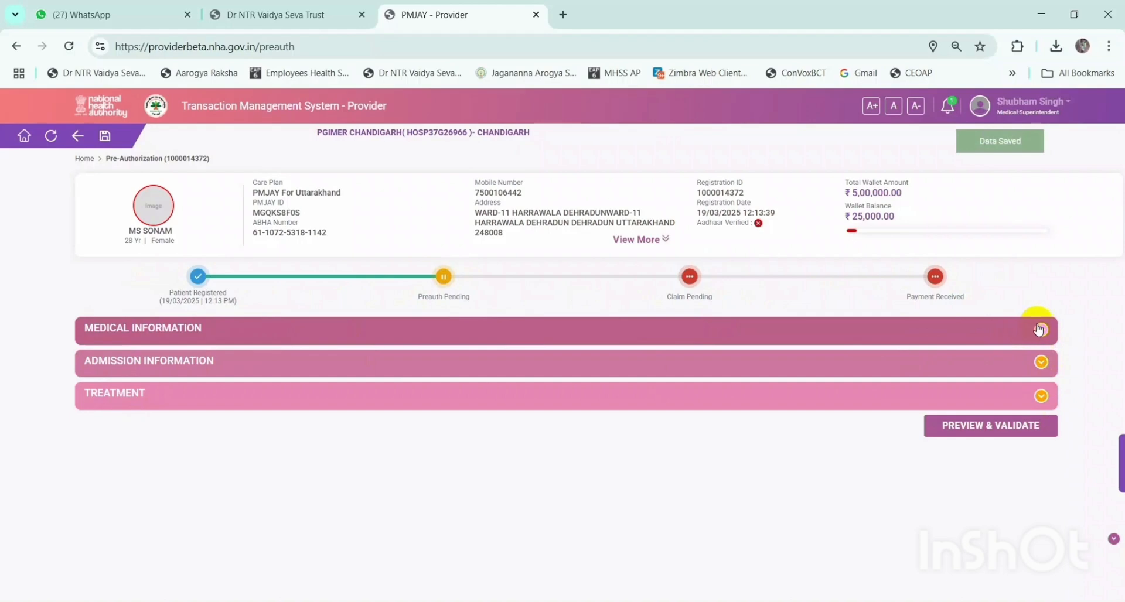
# - Look at the Case Log, then expand Medical Information on the Pre-Authorization page
pyautogui.click(1119, 460)
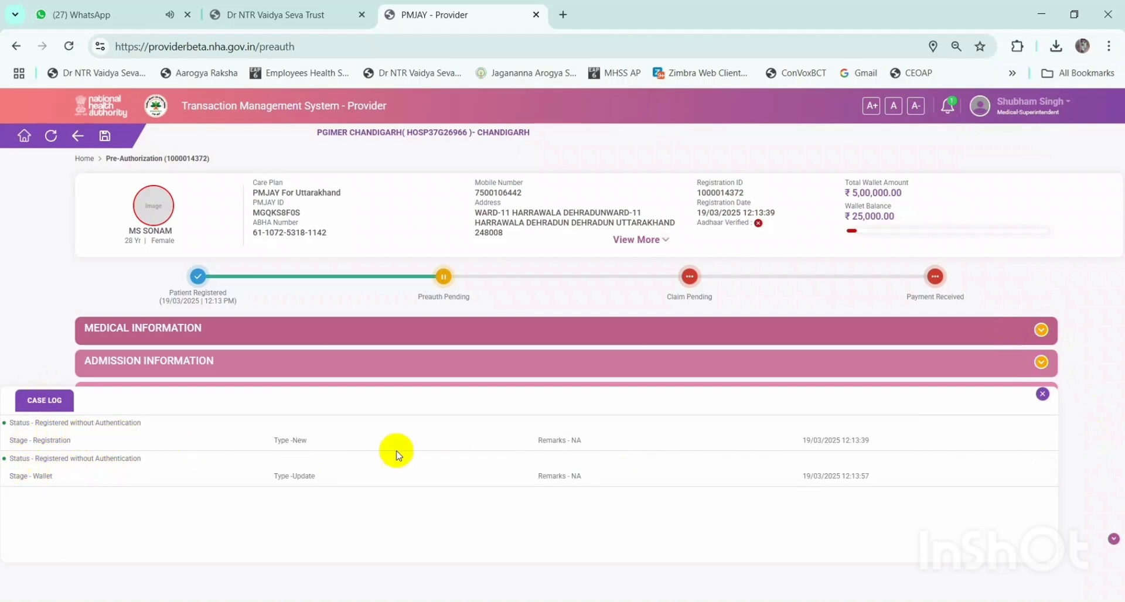
pyautogui.click(1042, 396)
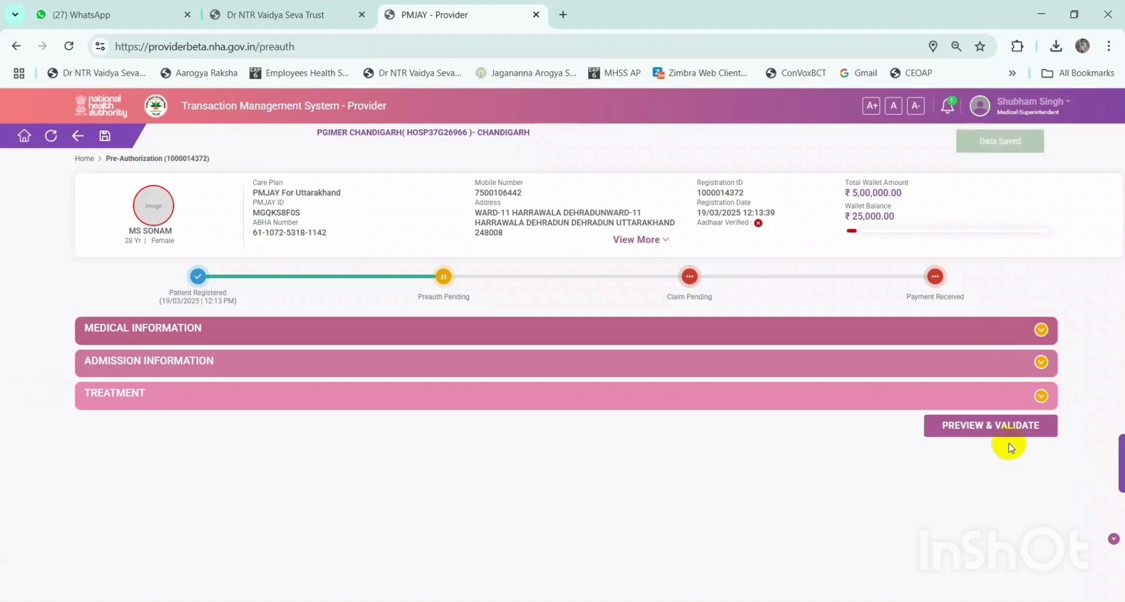
pyautogui.click(1042, 330)
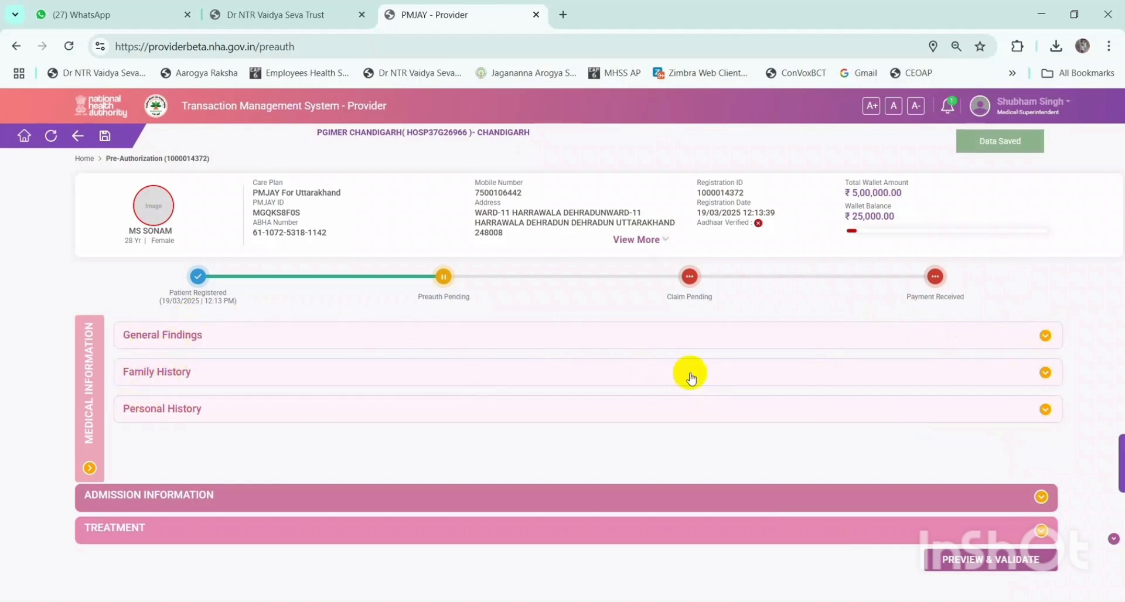
# - In General Findings, enter Temperature 98, Pulse 68, Height 168 and Weight 65
pyautogui.click(1047, 342)
pyautogui.click(170, 367)
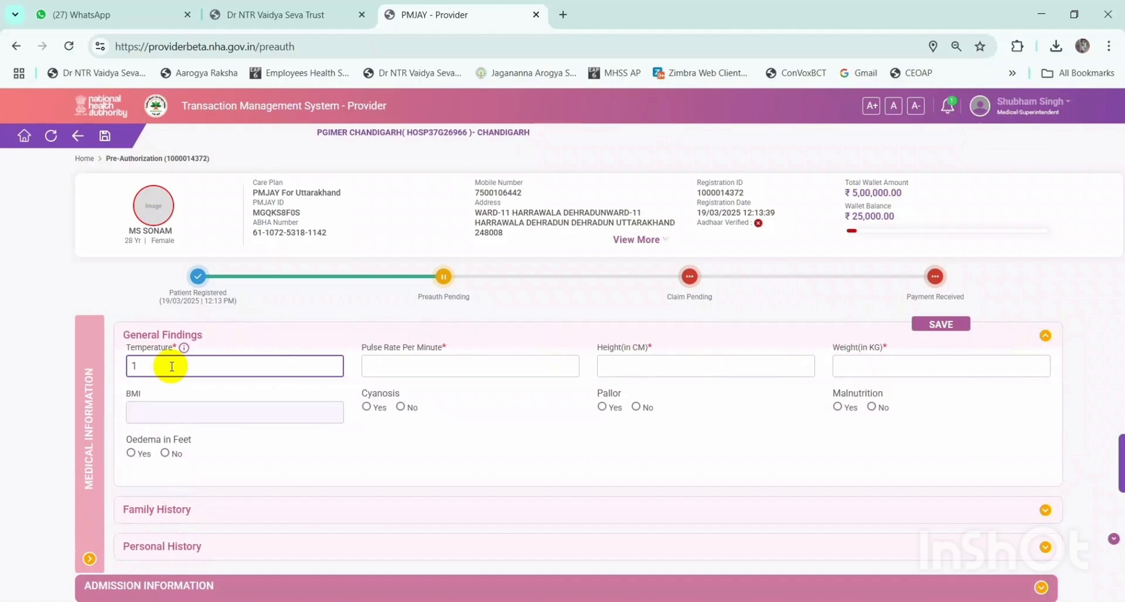
pyautogui.write('1')
pyautogui.press('BackSpace')
pyautogui.write('98/')
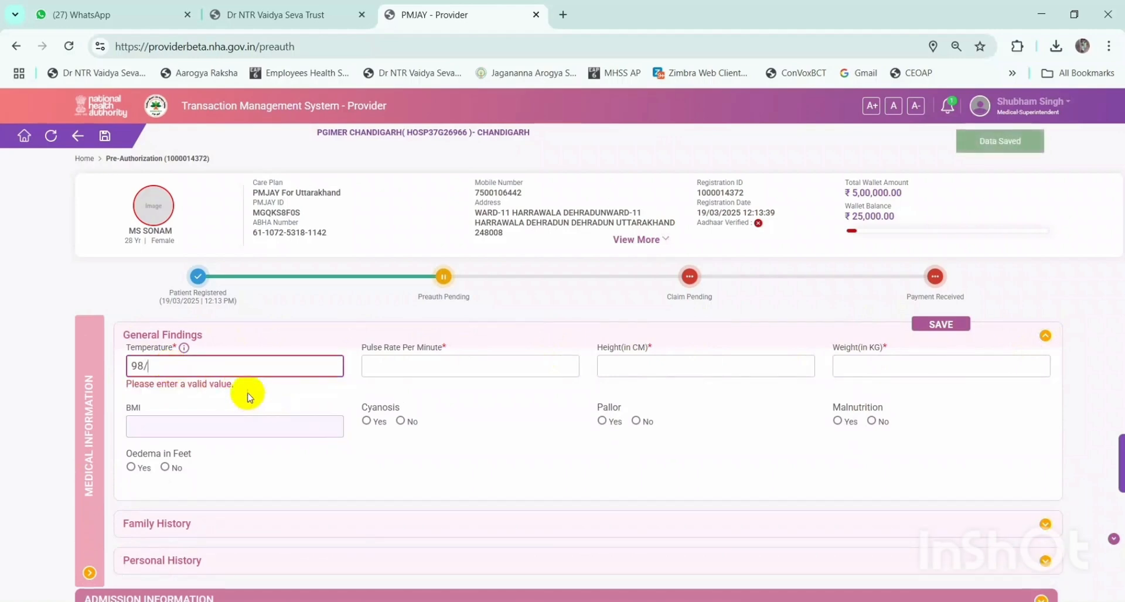
pyautogui.moveTo(238, 385); pyautogui.dragTo(100, 389)
pyautogui.click(208, 388)
pyautogui.moveTo(235, 384); pyautogui.dragTo(117, 382)
pyautogui.click(168, 366)
pyautogui.press('BackSpace')
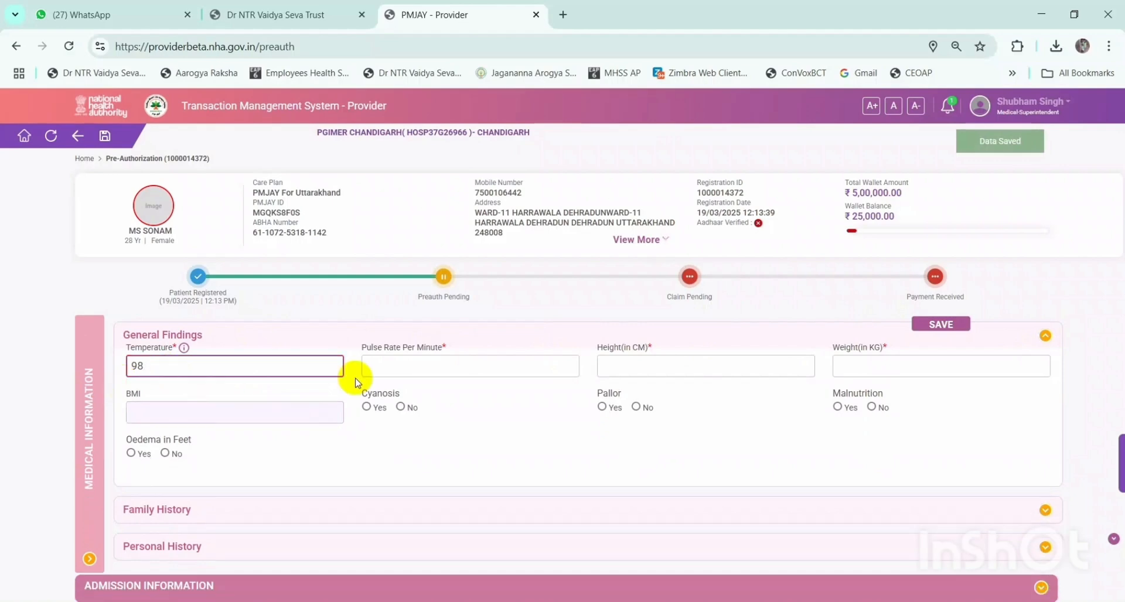
pyautogui.click(410, 366)
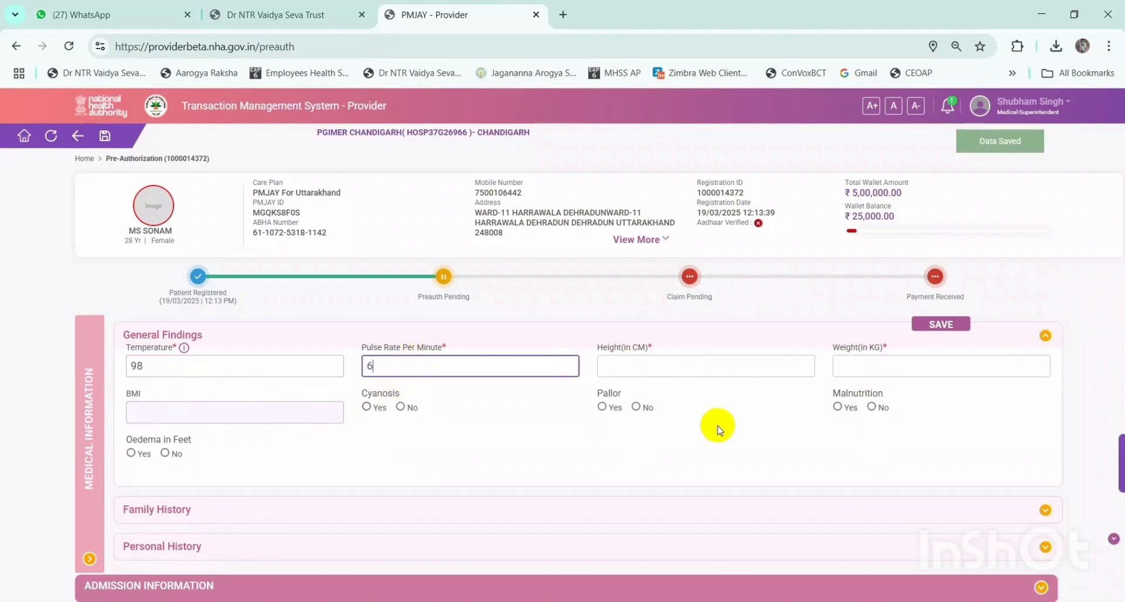
pyautogui.write('68')
pyautogui.press('Tab')
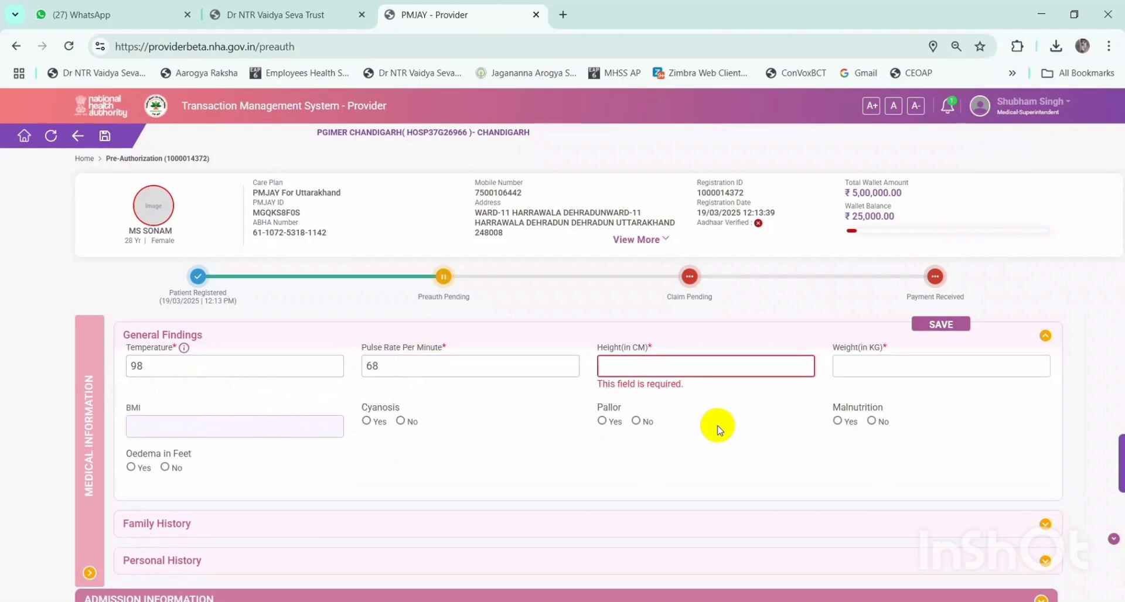
pyautogui.write('168')
pyautogui.press('Tab')
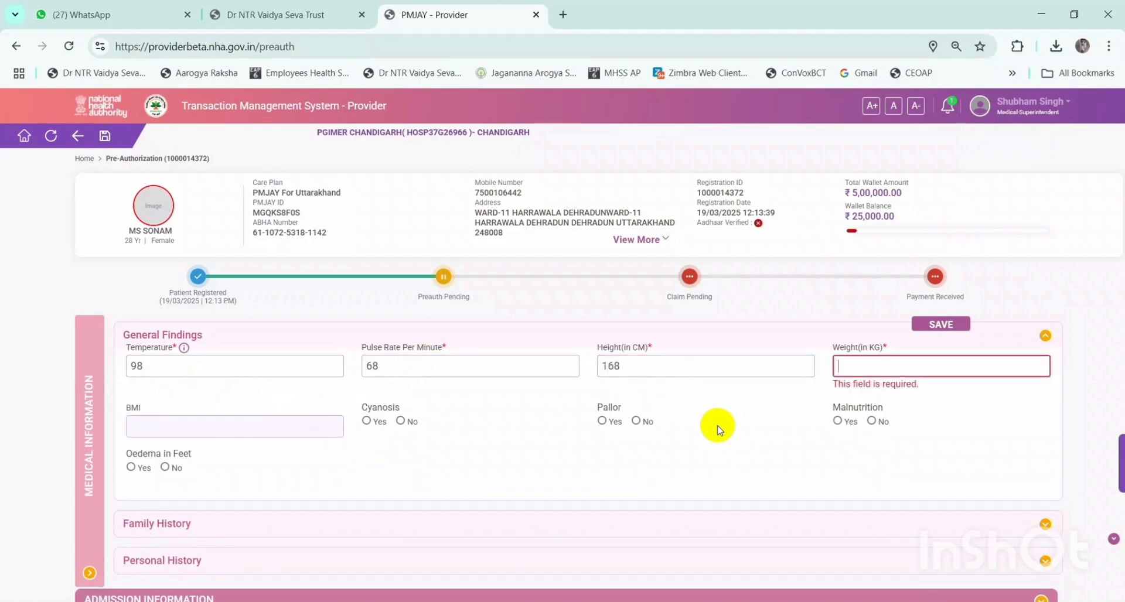
pyautogui.write('65')
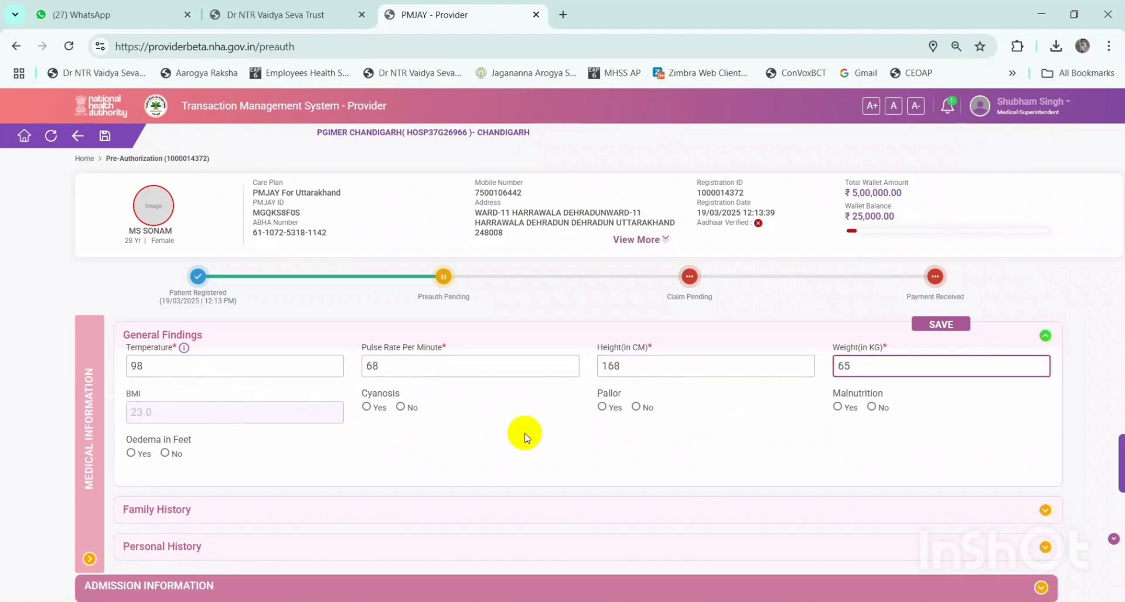
# - Set Cyanosis Yes, Pallor No, Malnutrition Yes, Oedema No, and save General Findings
pyautogui.click(366, 406)
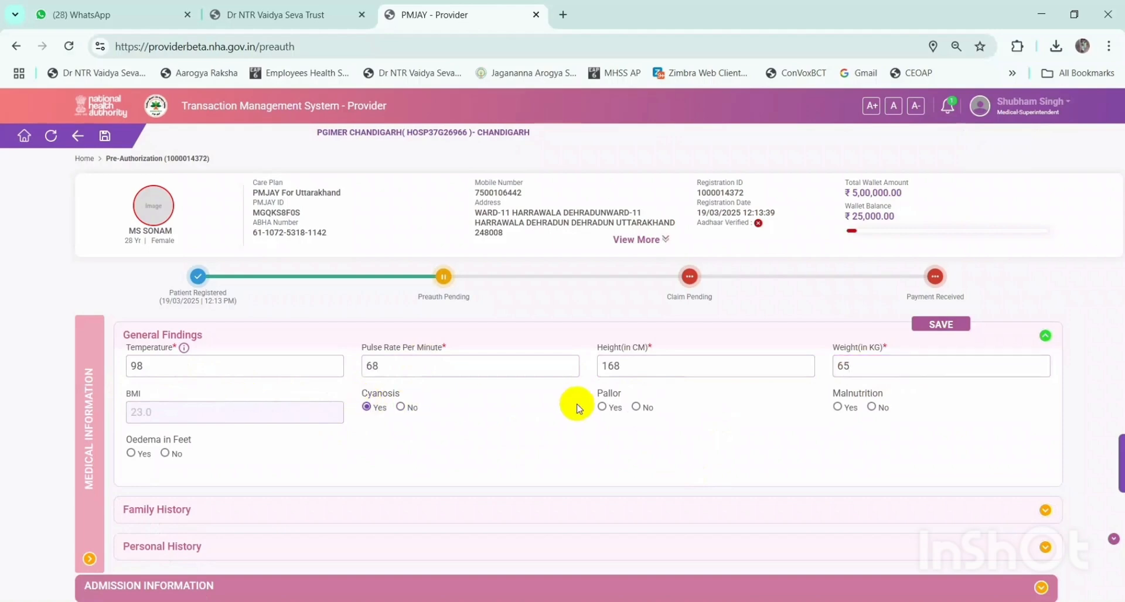
pyautogui.click(645, 409)
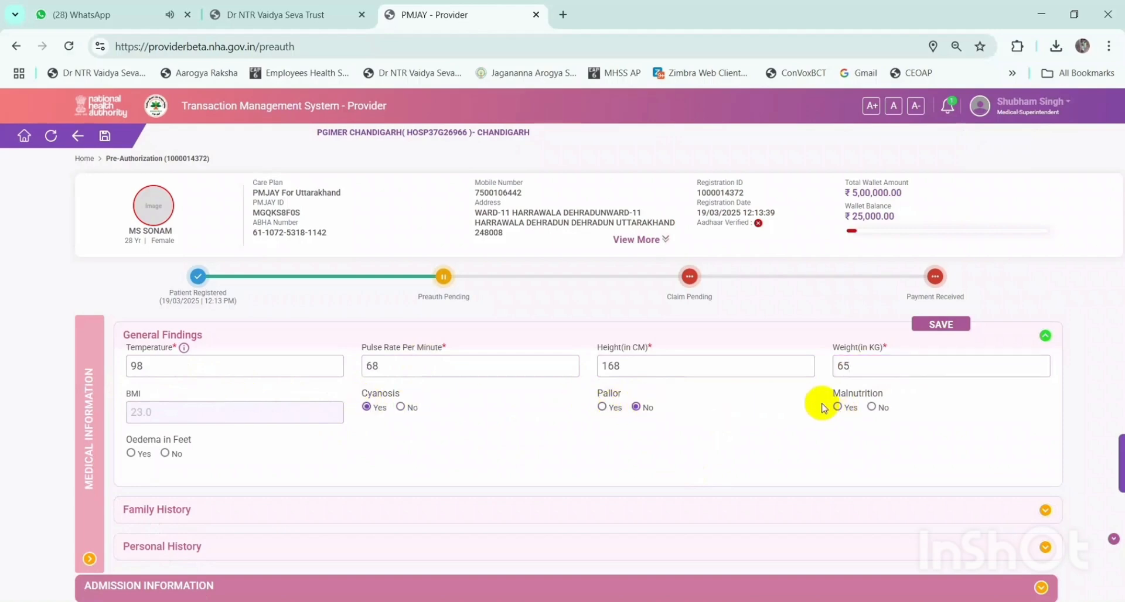
pyautogui.click(839, 408)
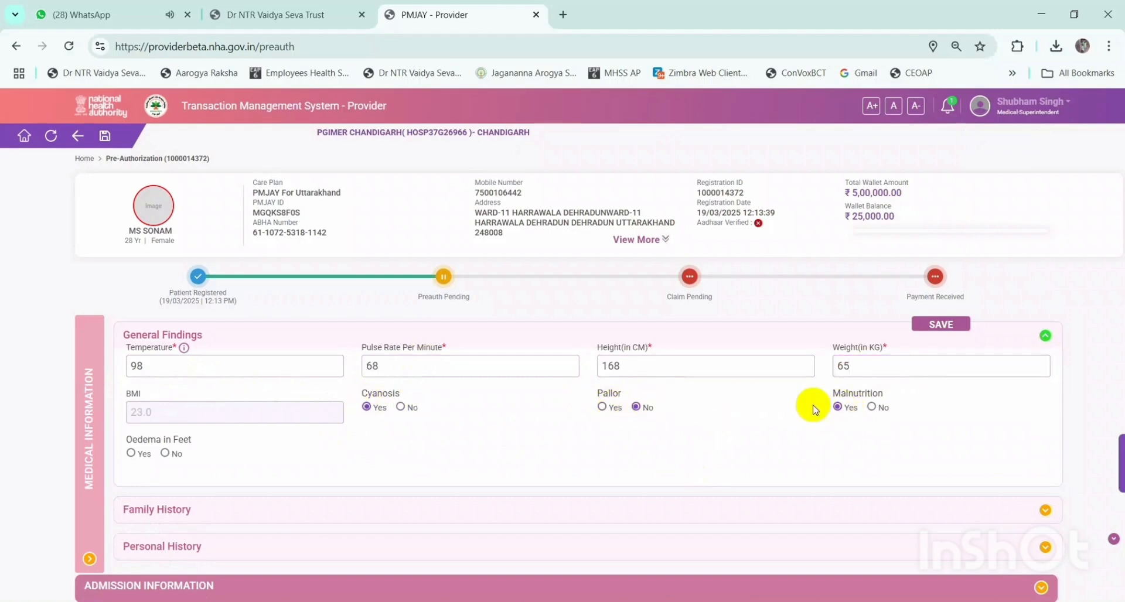
pyautogui.click(165, 453)
pyautogui.scroll(-2, 237, 422)
pyautogui.scroll(2, 940, 331)
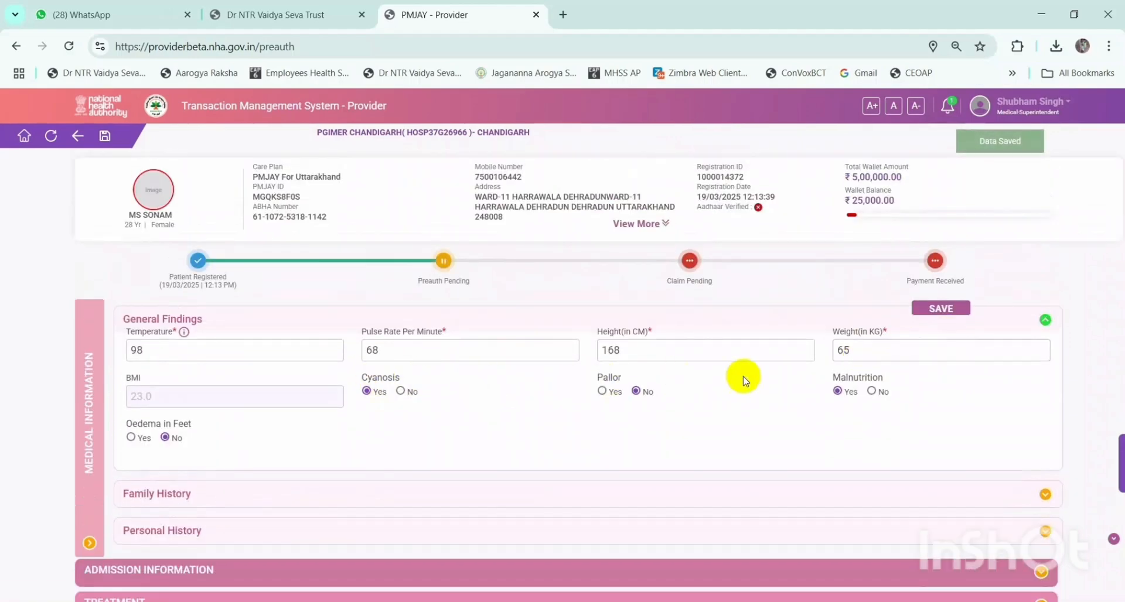
pyautogui.click(958, 309)
pyautogui.scroll(-2, 954, 371)
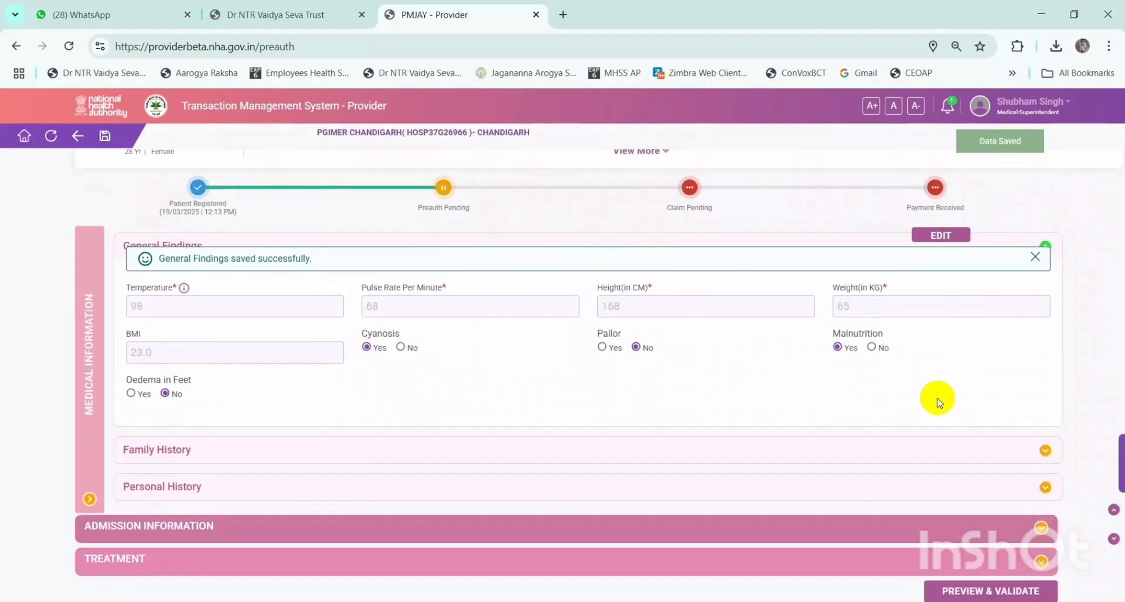
# - Expand Family History and set Diabetes, Hypertension, Heart Disease and Stroke to None
pyautogui.moveTo(315, 259); pyautogui.dragTo(145, 256)
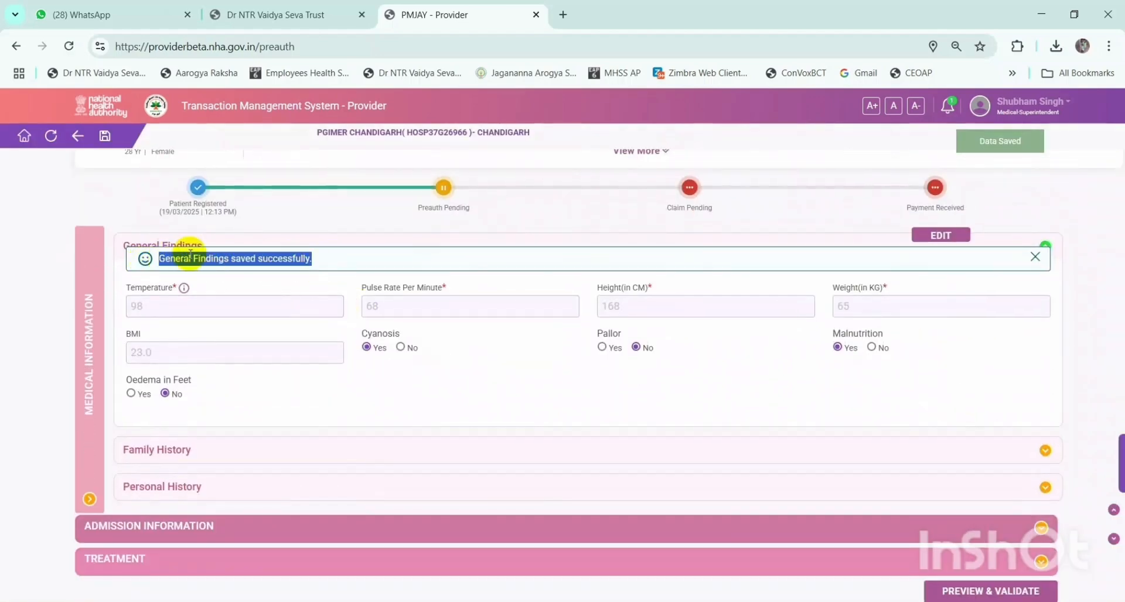
pyautogui.click(526, 392)
pyautogui.scroll(-1, 556, 392)
pyautogui.click(386, 420)
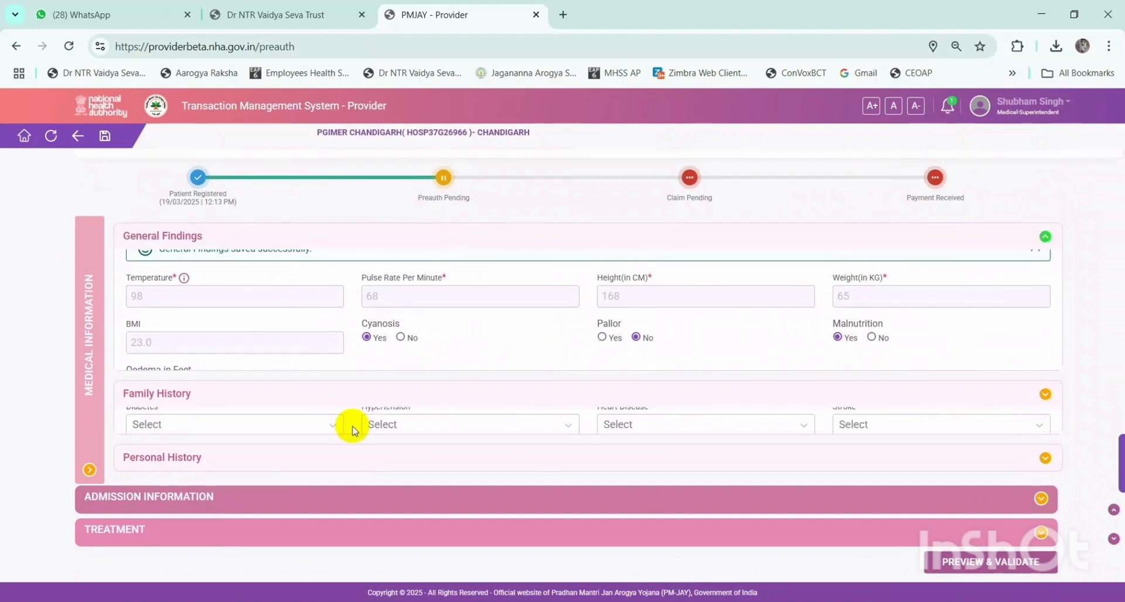
pyautogui.click(179, 355)
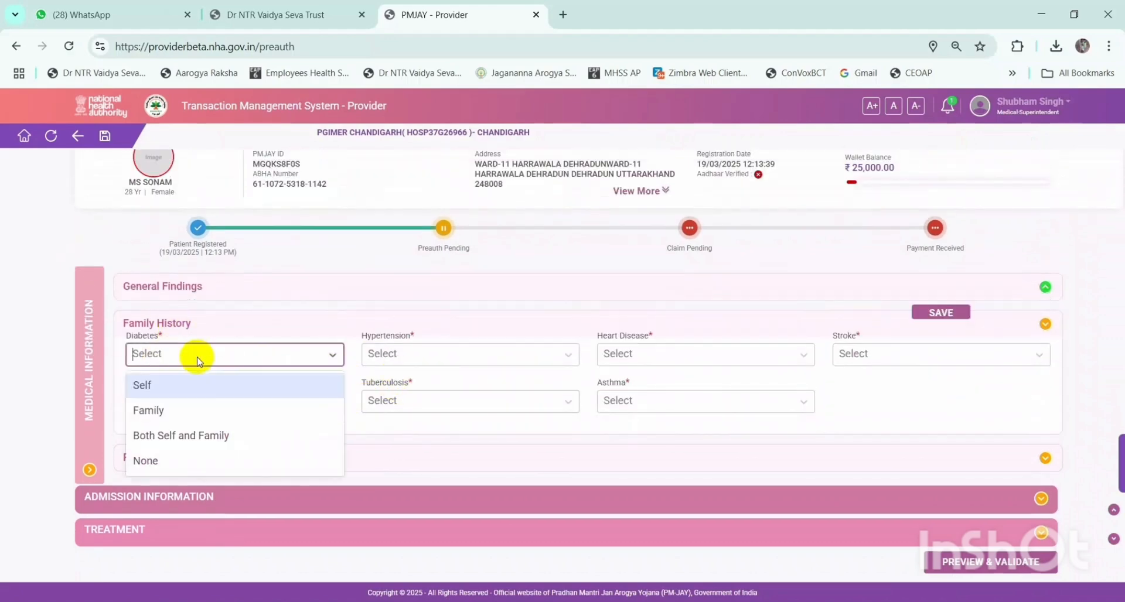
pyautogui.click(174, 458)
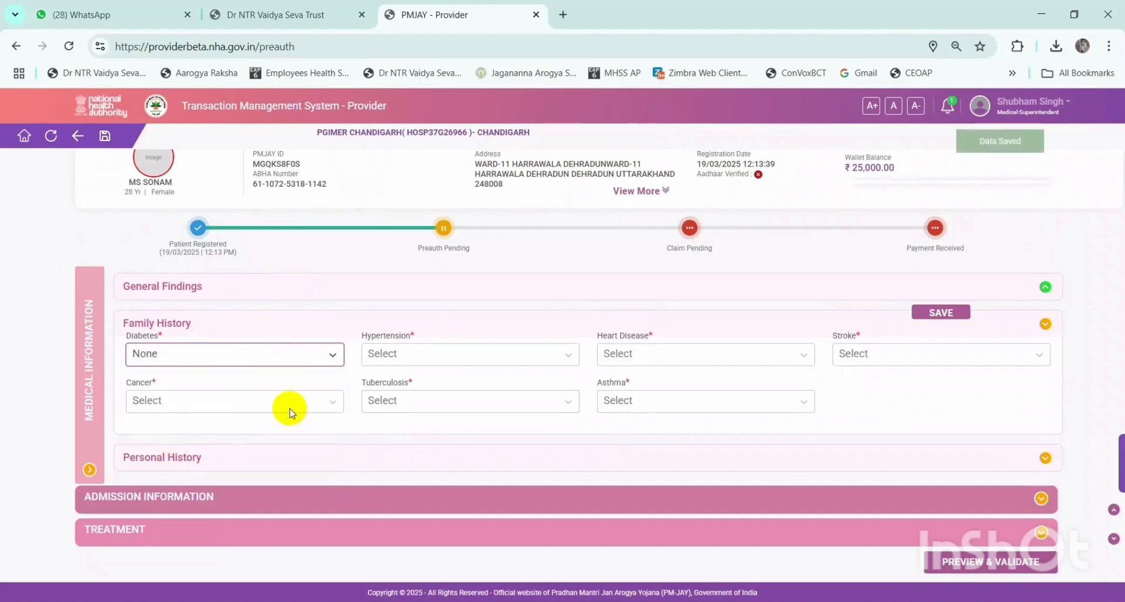
pyautogui.click(417, 355)
pyautogui.click(405, 459)
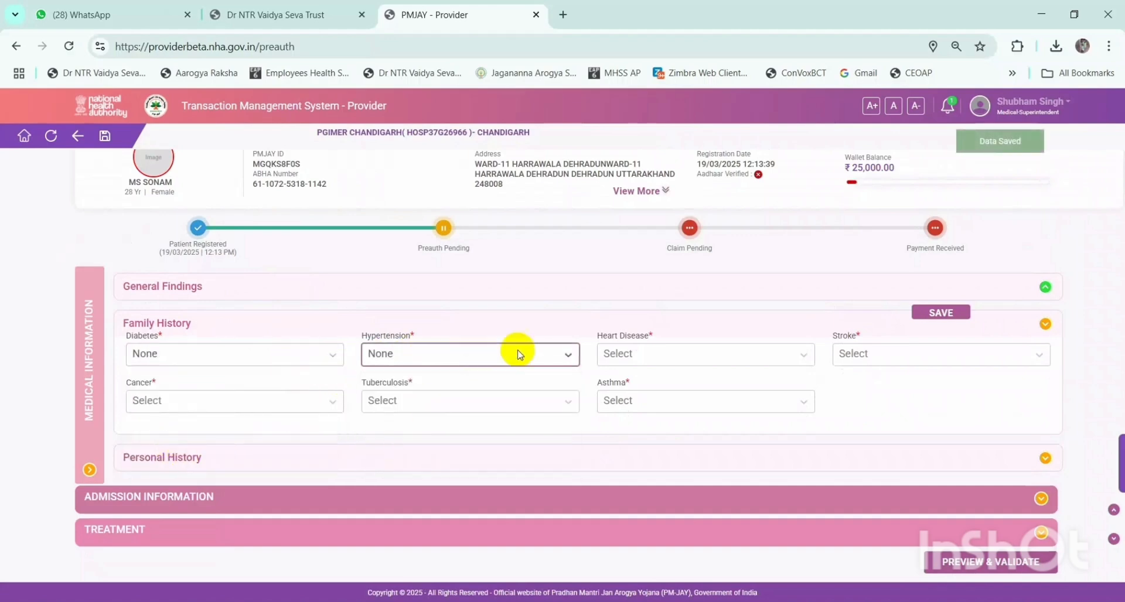
pyautogui.click(645, 355)
pyautogui.click(629, 461)
pyautogui.click(844, 354)
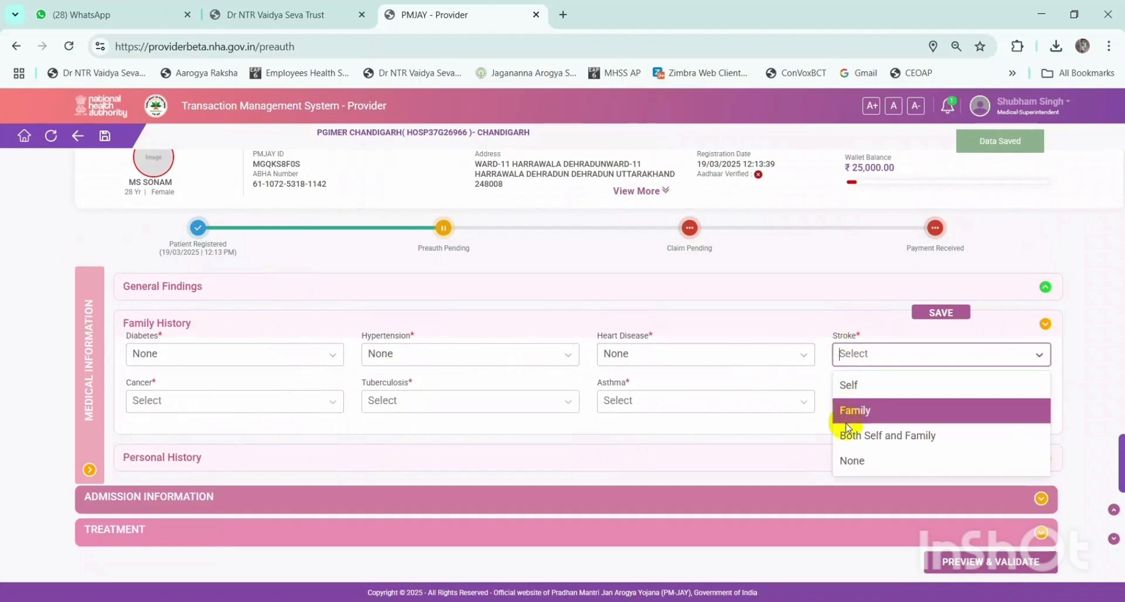
pyautogui.click(852, 461)
# - Set Cancer, Tuberculosis and Asthma to None and save Family History
pyautogui.click(247, 389)
pyautogui.click(234, 507)
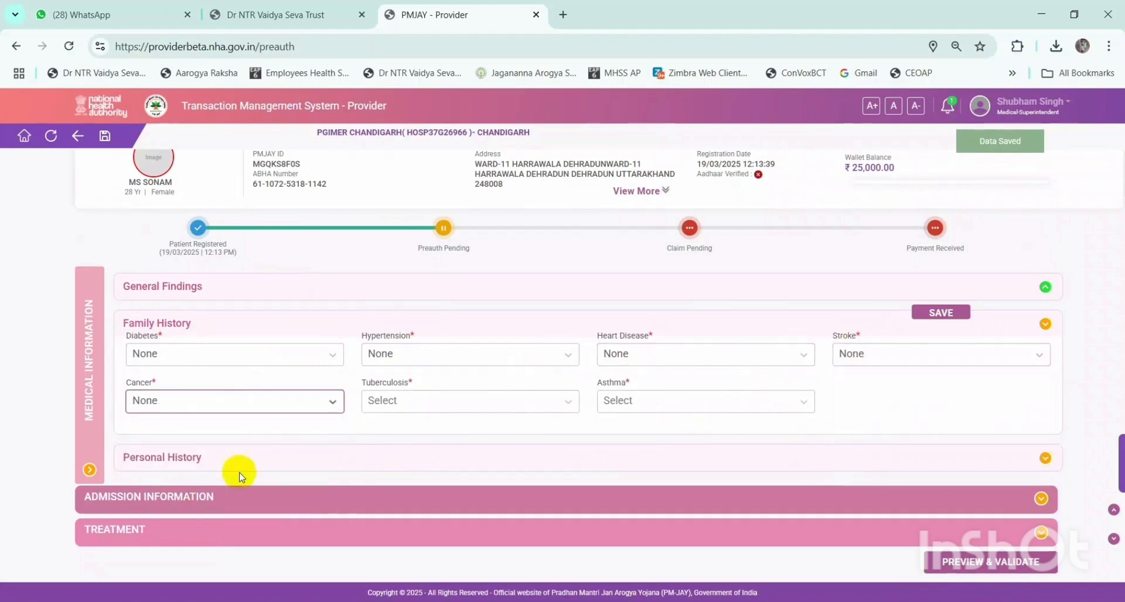
pyautogui.click(384, 403)
pyautogui.click(400, 510)
pyautogui.click(643, 407)
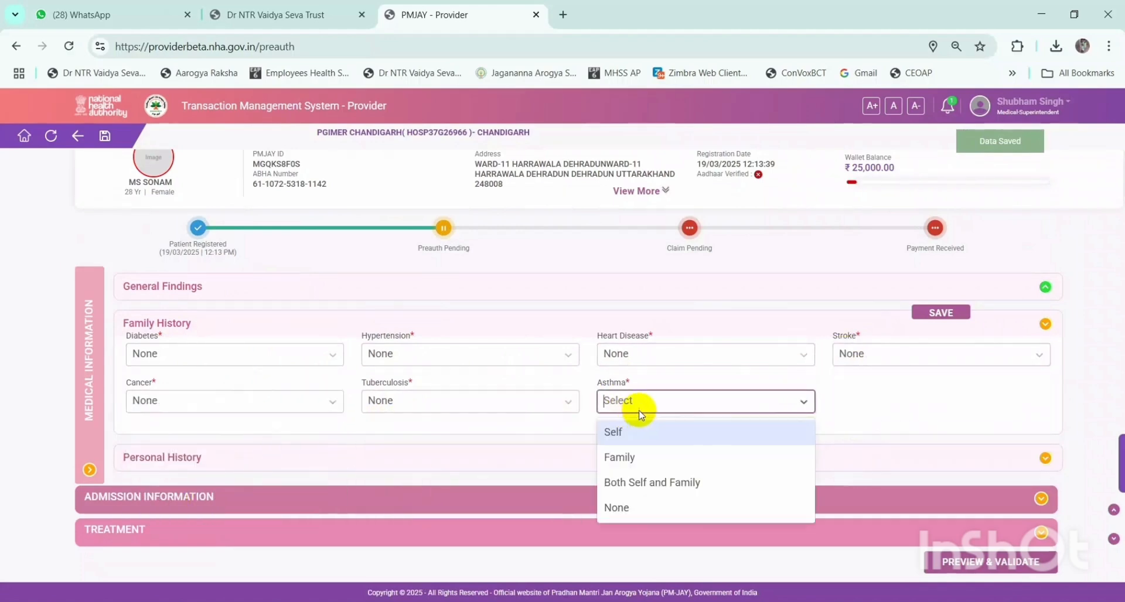
pyautogui.click(619, 510)
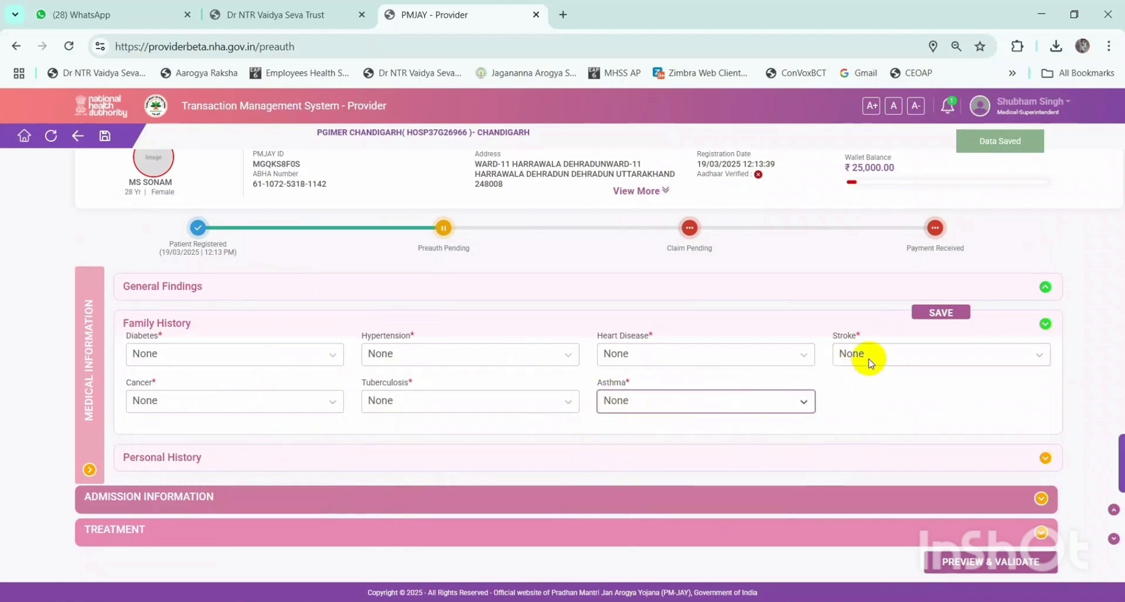
pyautogui.click(938, 313)
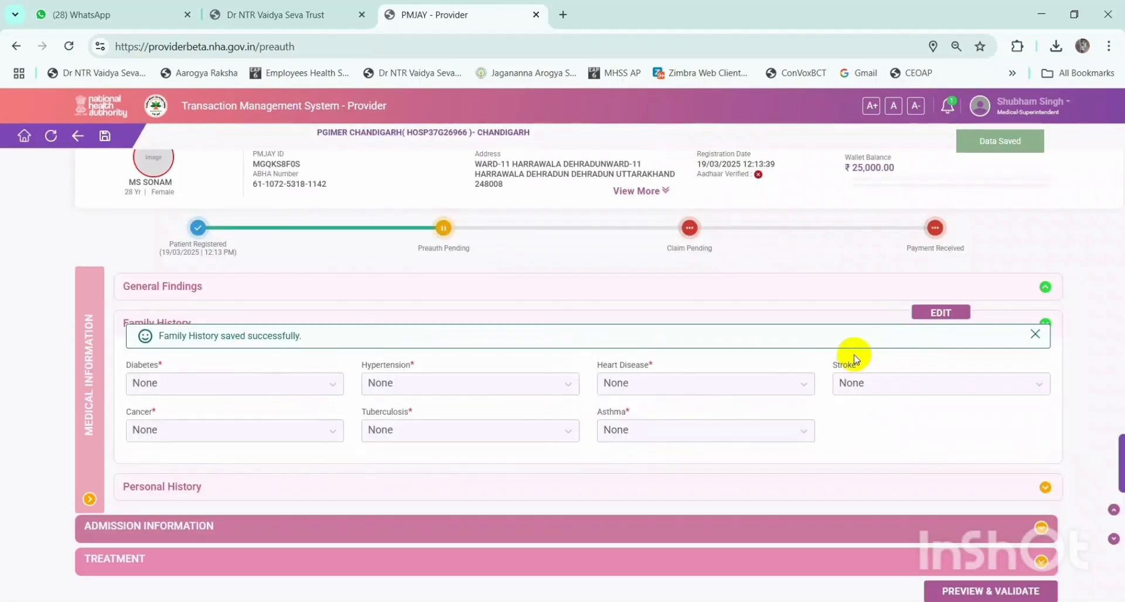
pyautogui.moveTo(345, 329); pyautogui.dragTo(174, 333)
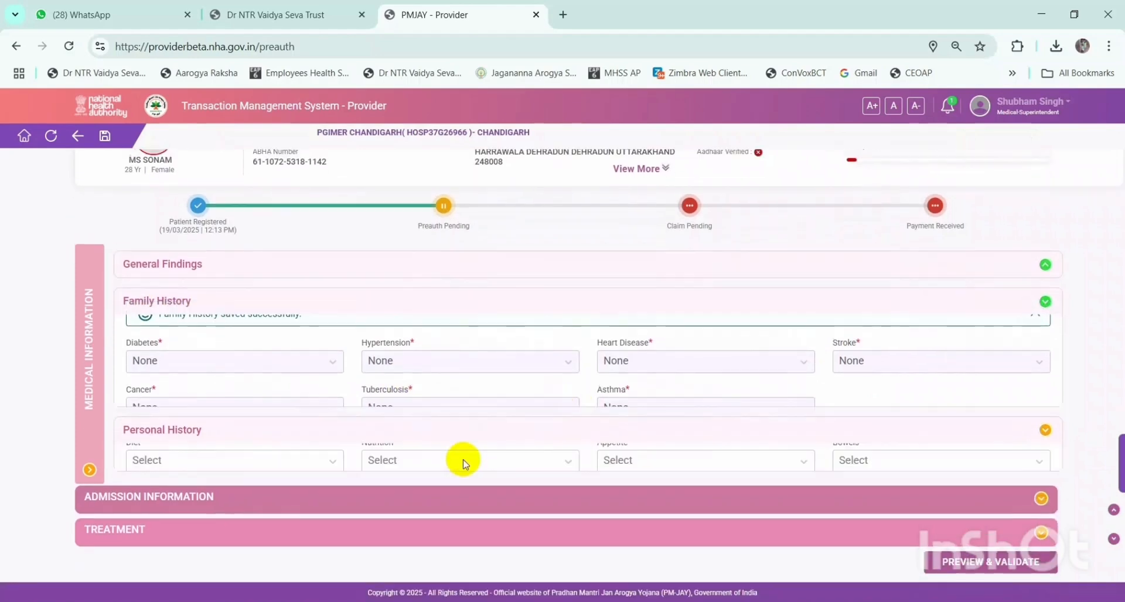
# - Set Diet Normal, Nutrition Normal, Appetite Low and Bowels Loose in Personal History
pyautogui.click(216, 386)
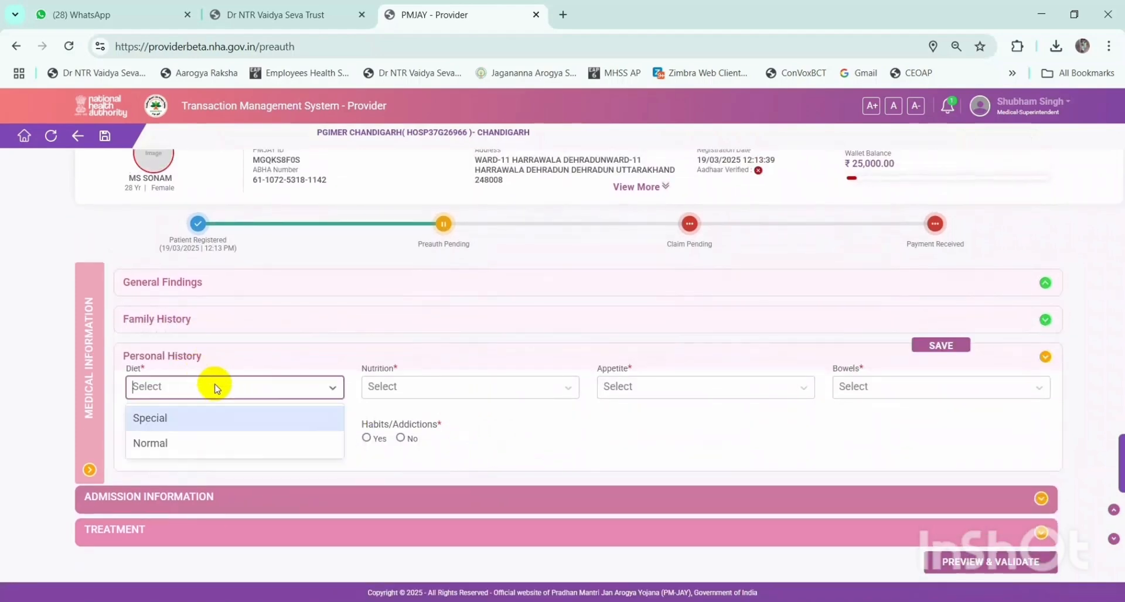
pyautogui.click(185, 440)
pyautogui.click(459, 386)
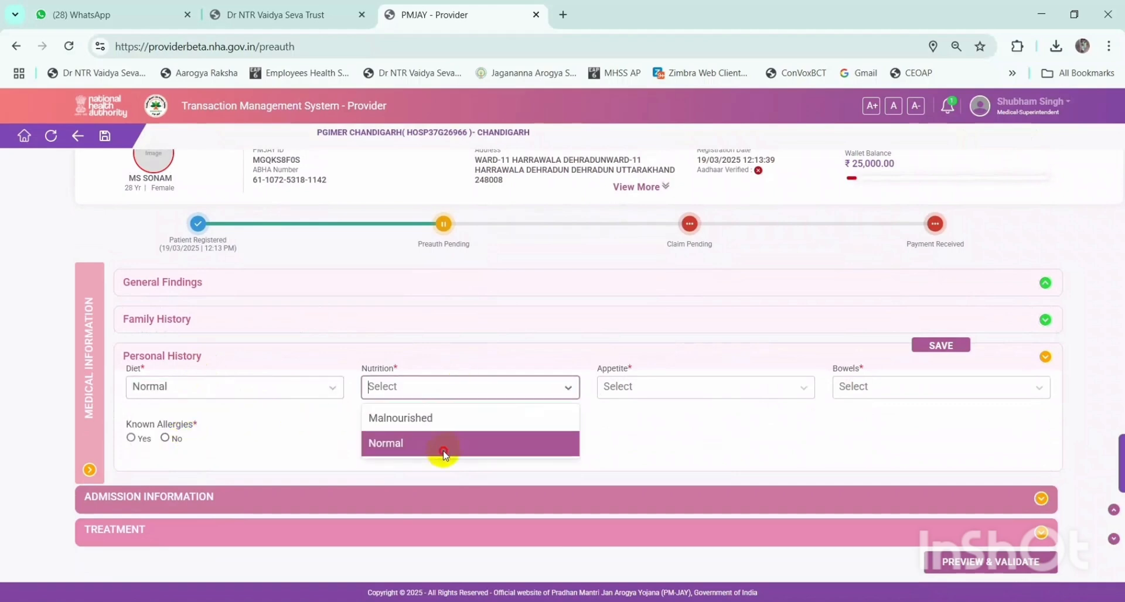
pyautogui.click(443, 455)
pyautogui.click(697, 387)
pyautogui.click(678, 443)
pyautogui.click(857, 393)
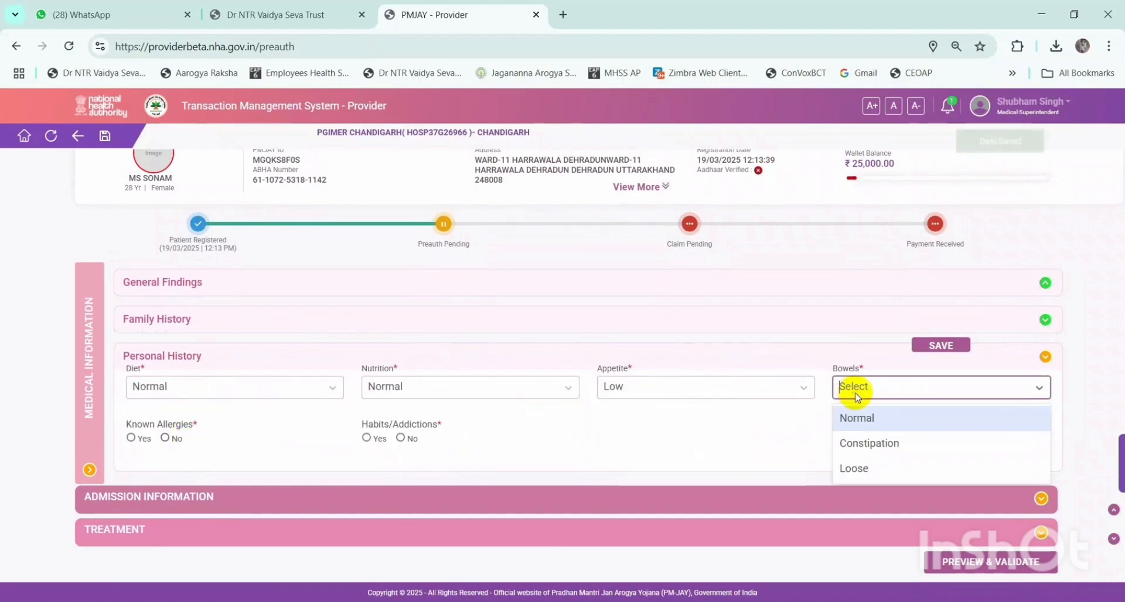
pyautogui.click(854, 468)
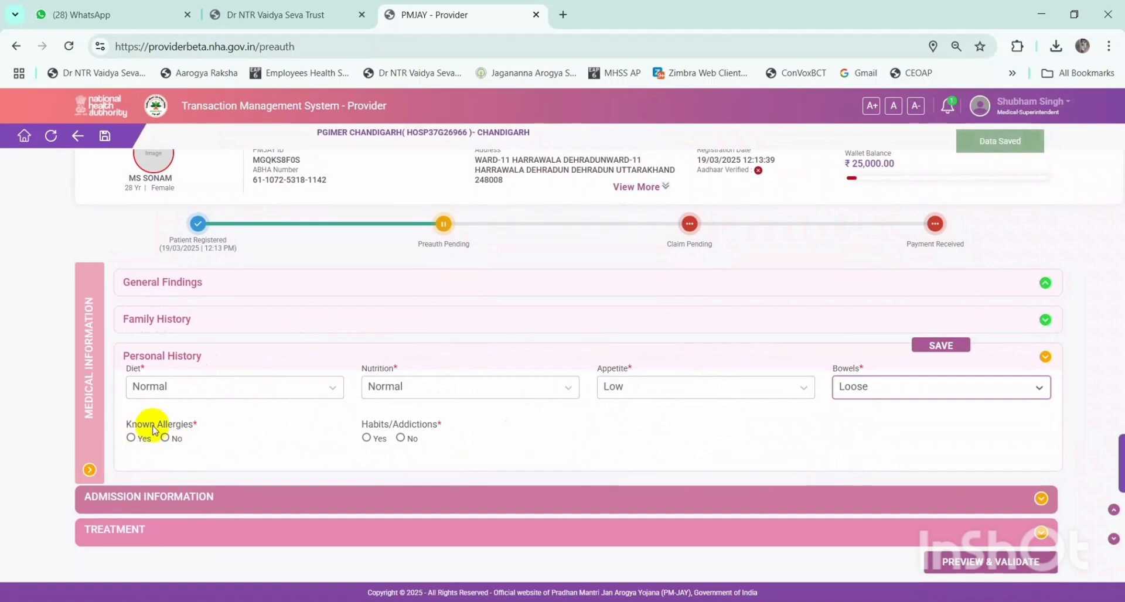
# - Mark Known Allergies No and Habits/Addictions Yes with Smoking as the habit
pyautogui.click(131, 437)
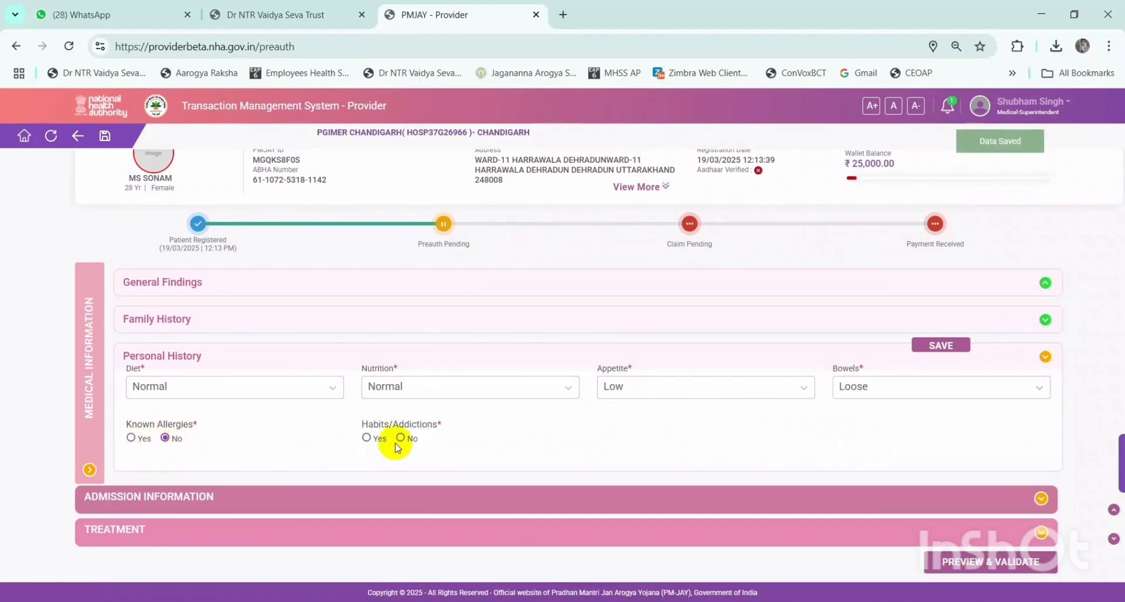
pyautogui.click(380, 444)
pyautogui.click(654, 449)
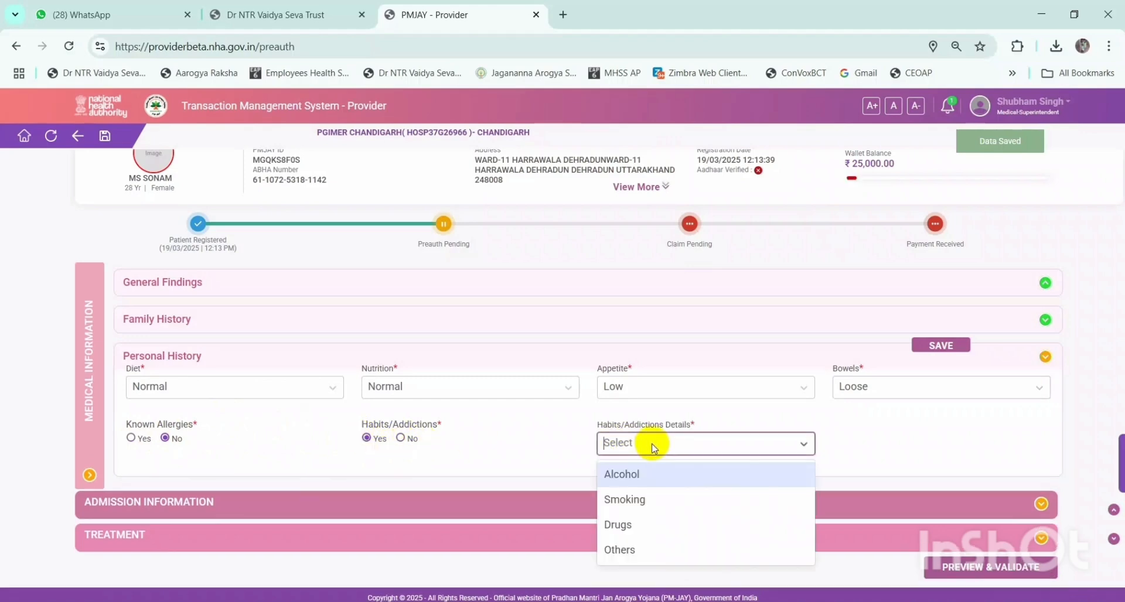
pyautogui.click(660, 445)
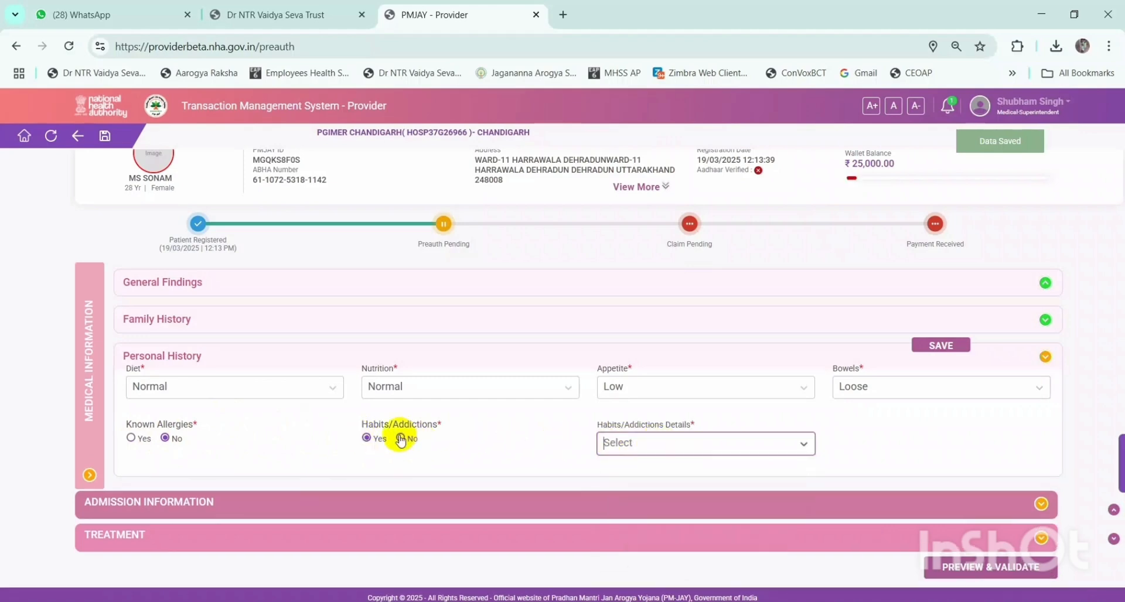
pyautogui.click(130, 439)
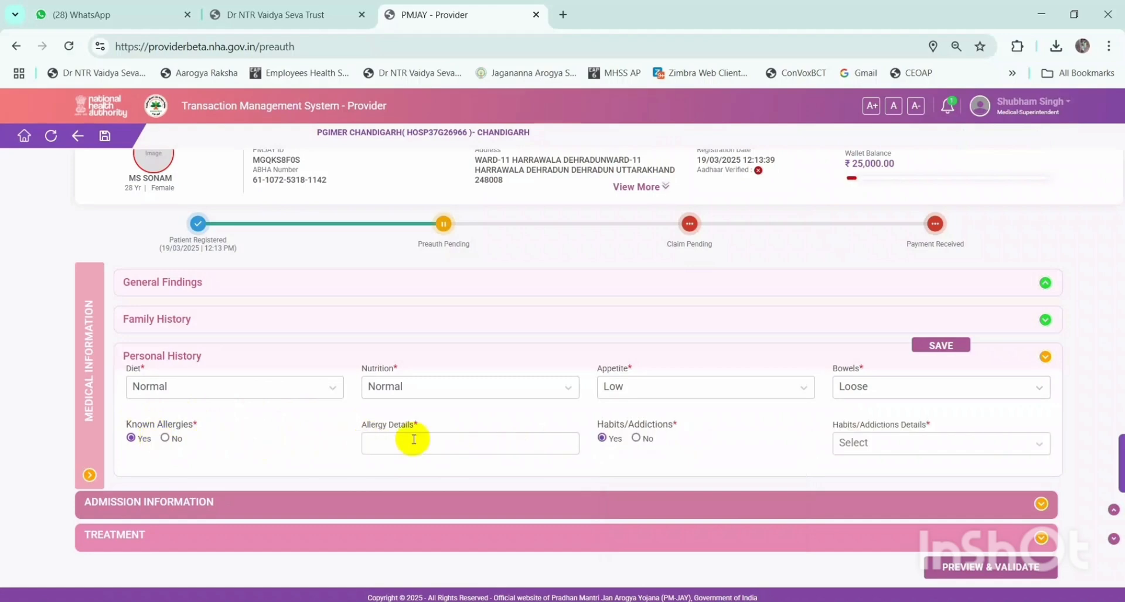
pyautogui.click(877, 445)
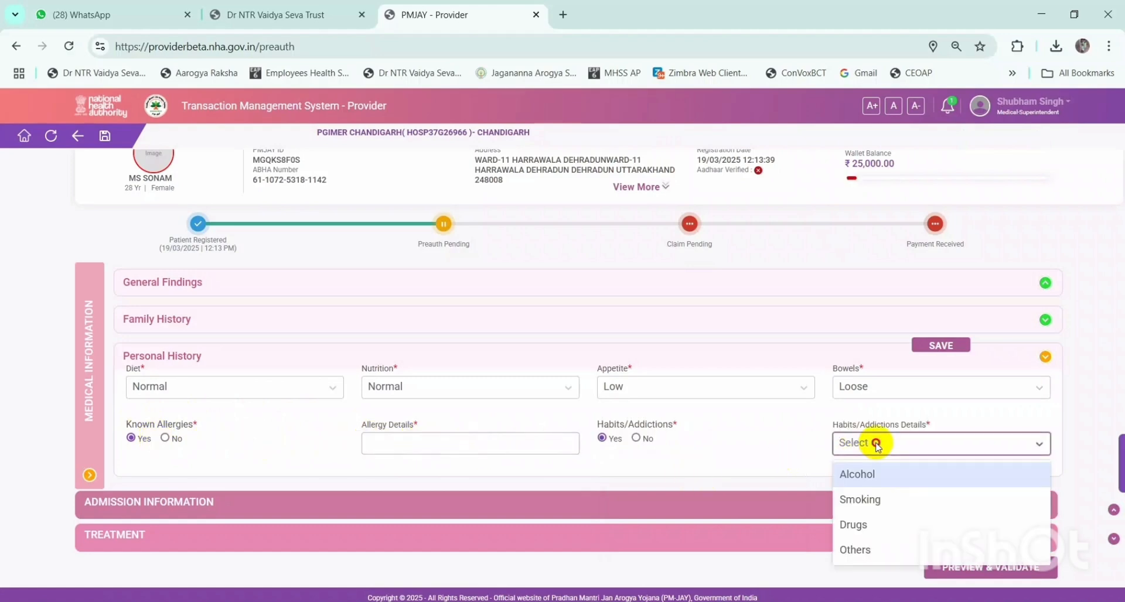
pyautogui.click(877, 445)
pyautogui.click(165, 438)
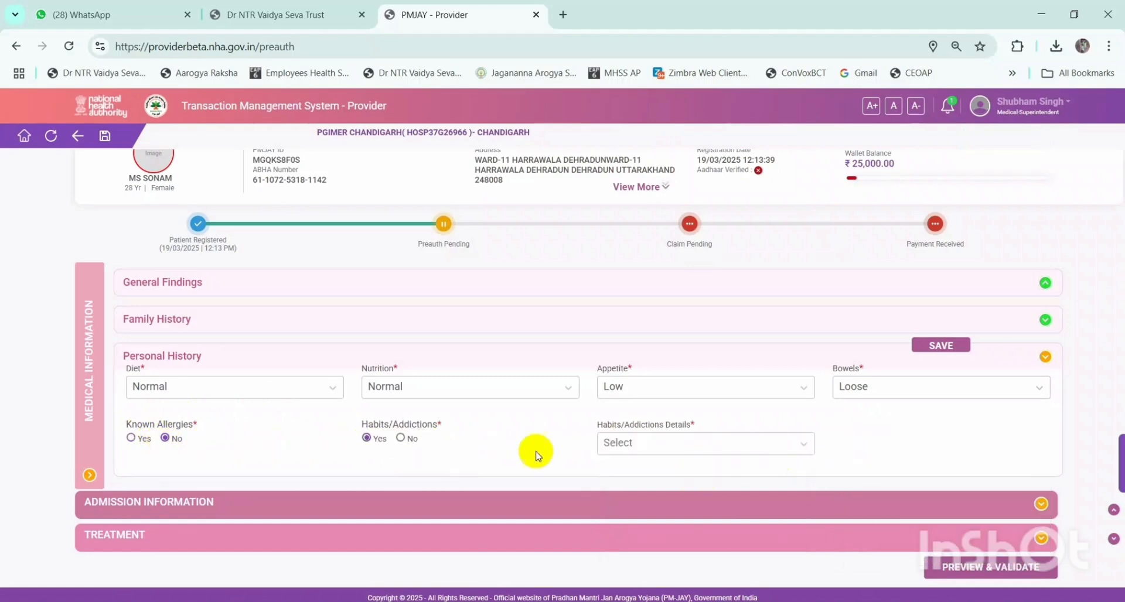
pyautogui.click(653, 447)
pyautogui.click(649, 446)
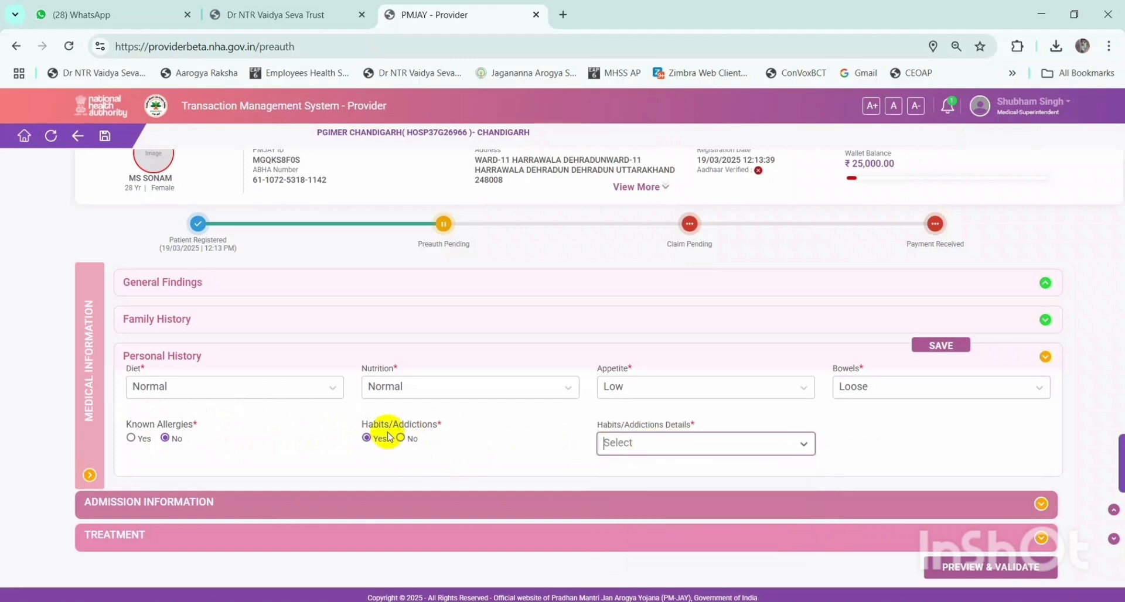
pyautogui.click(630, 444)
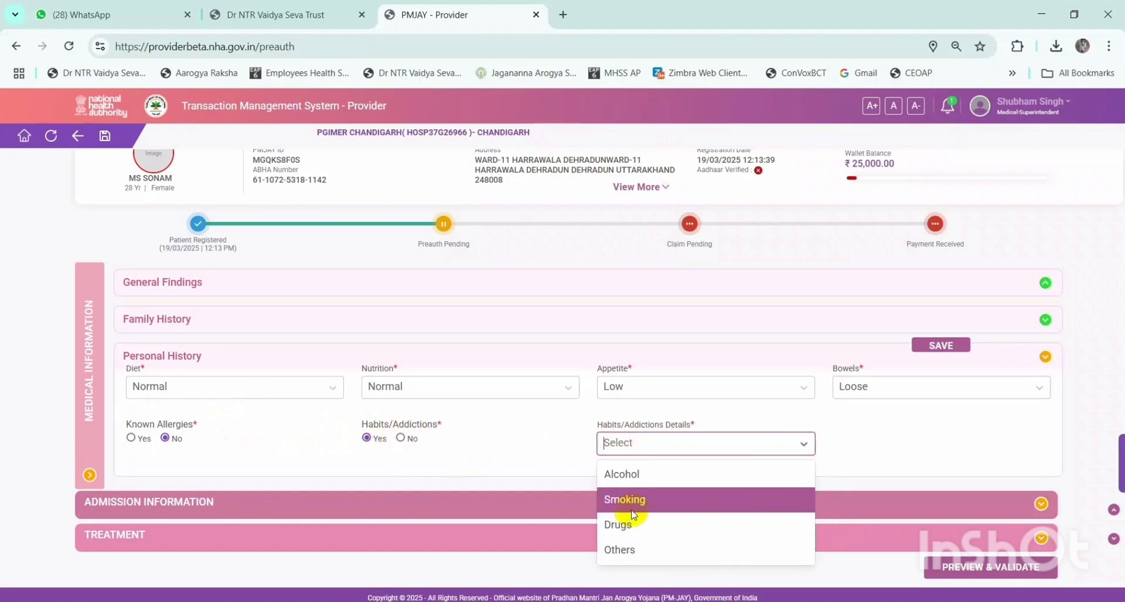
pyautogui.click(518, 428)
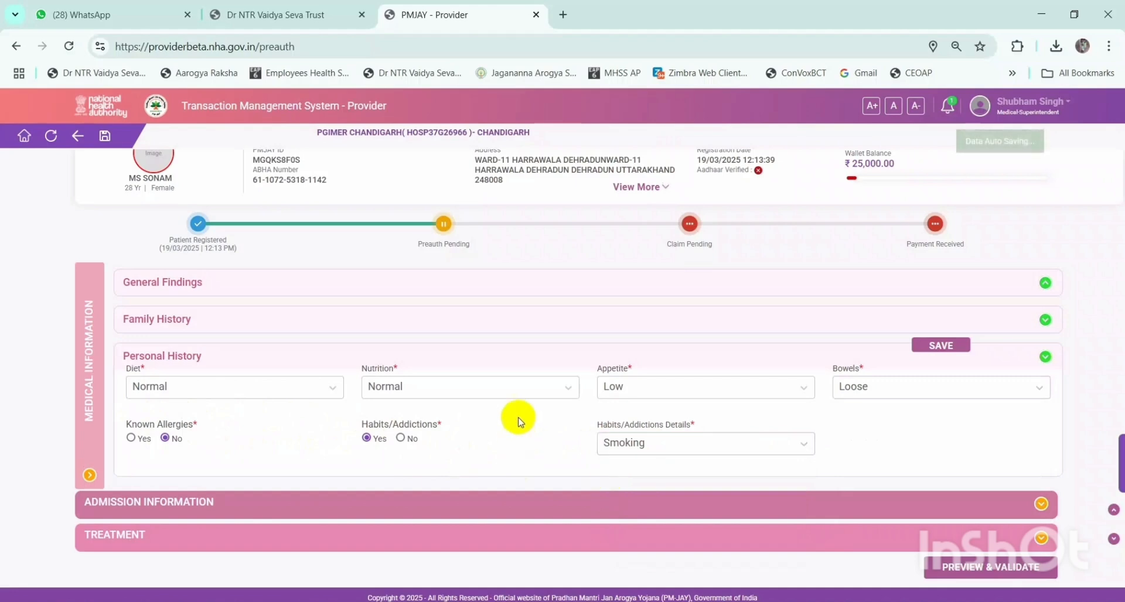
# - Save the Personal History and dismiss the saved-successfully message
pyautogui.scroll(-1, 556, 401)
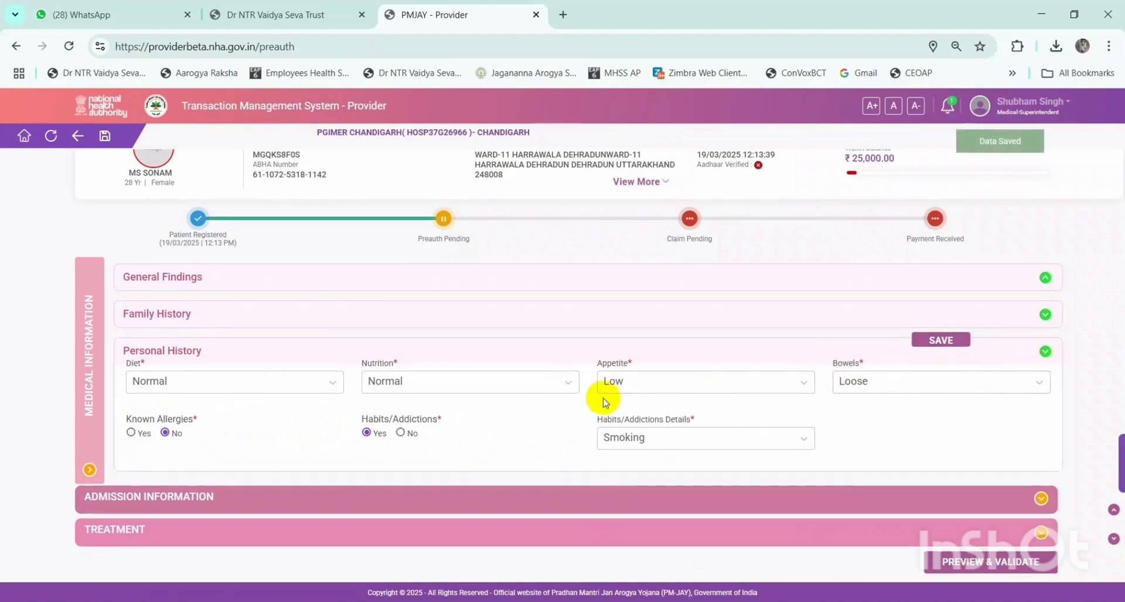
pyautogui.click(942, 340)
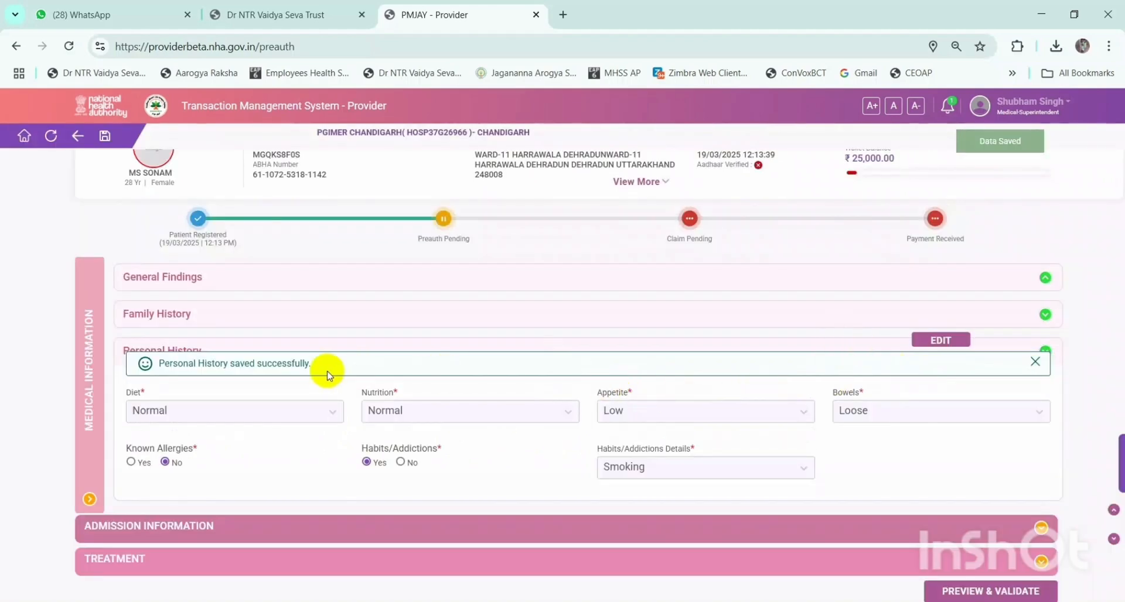
pyautogui.moveTo(338, 369); pyautogui.dragTo(164, 362)
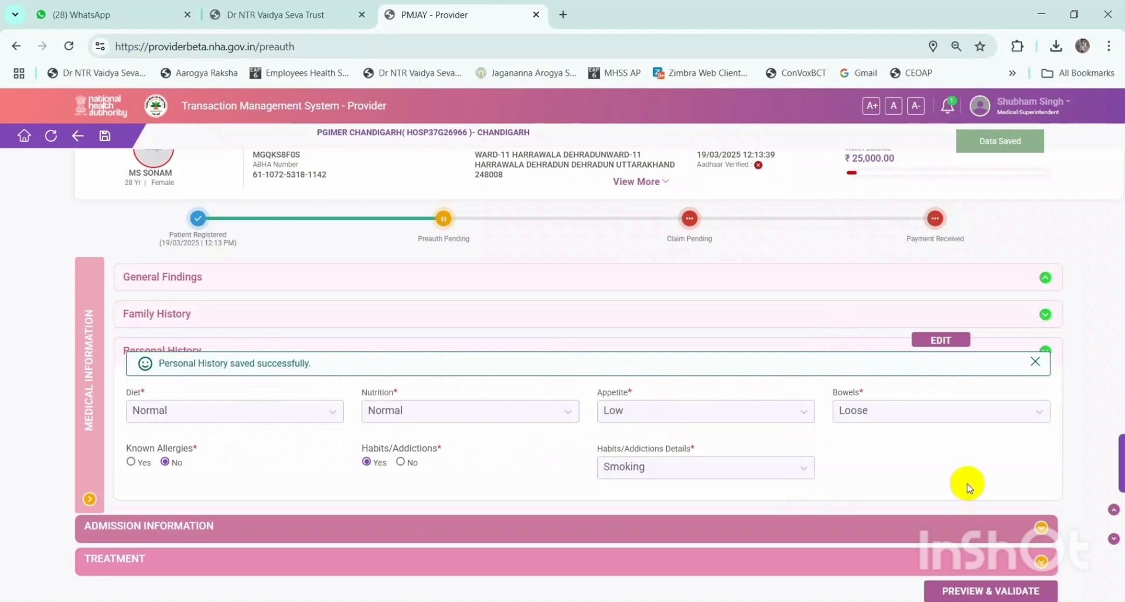
pyautogui.click(1035, 362)
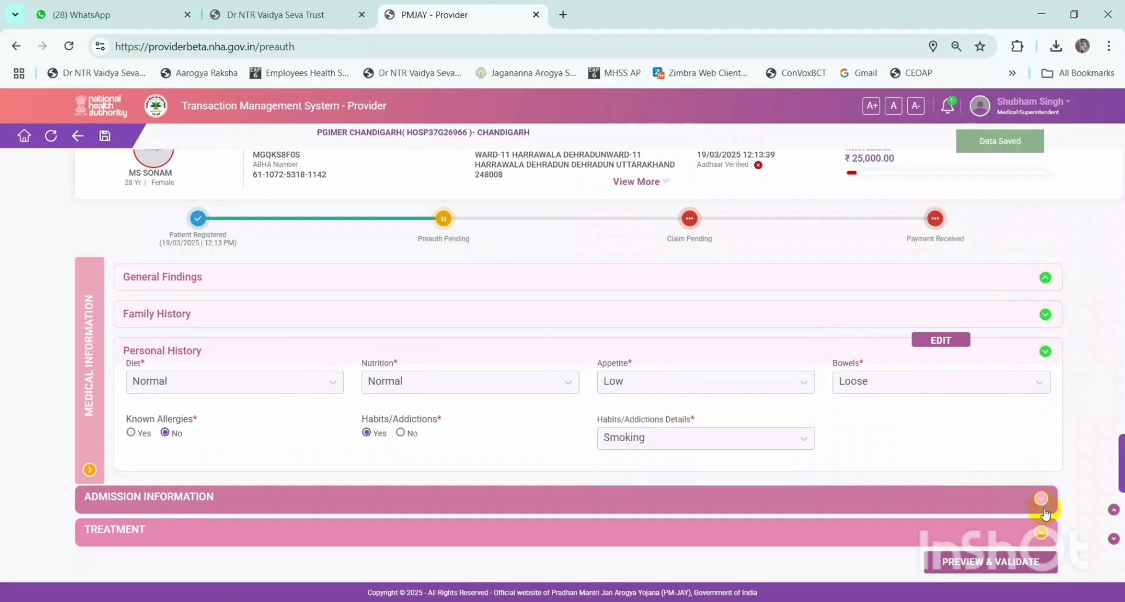
# - Expand Admission Information and briefly revisit the Authentication Consent and Medical Information sections
pyautogui.click(836, 502)
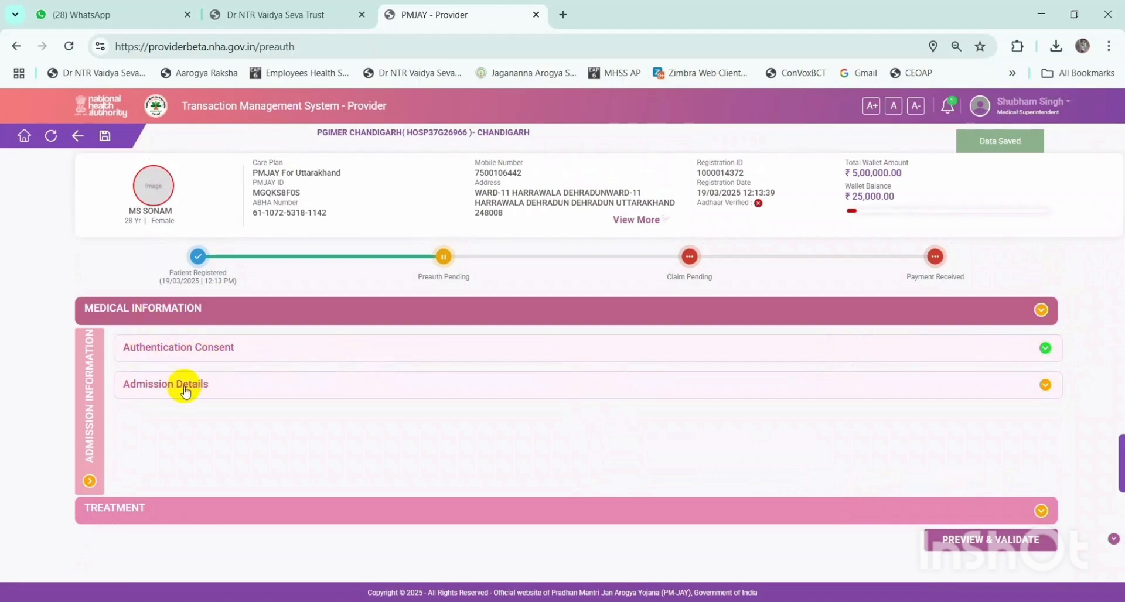
pyautogui.click(1042, 350)
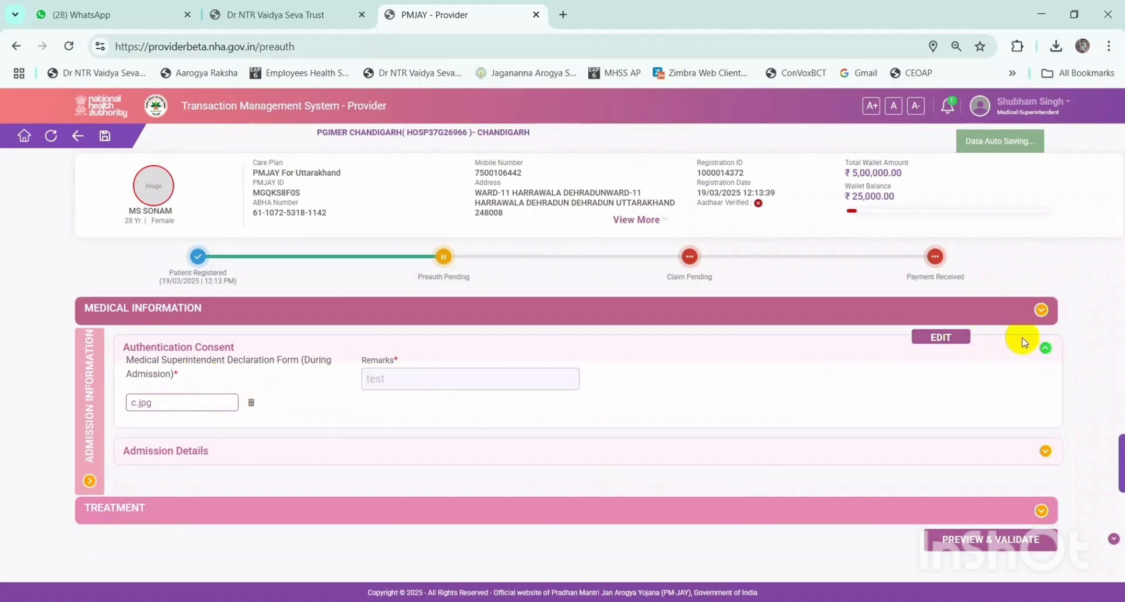
pyautogui.click(1045, 349)
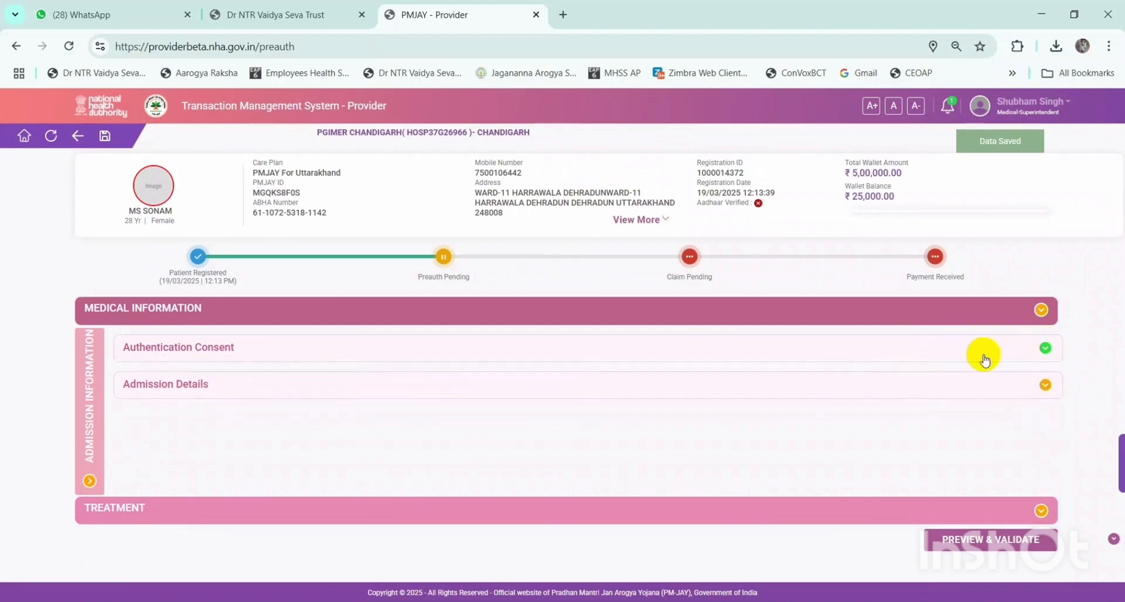
pyautogui.click(1041, 309)
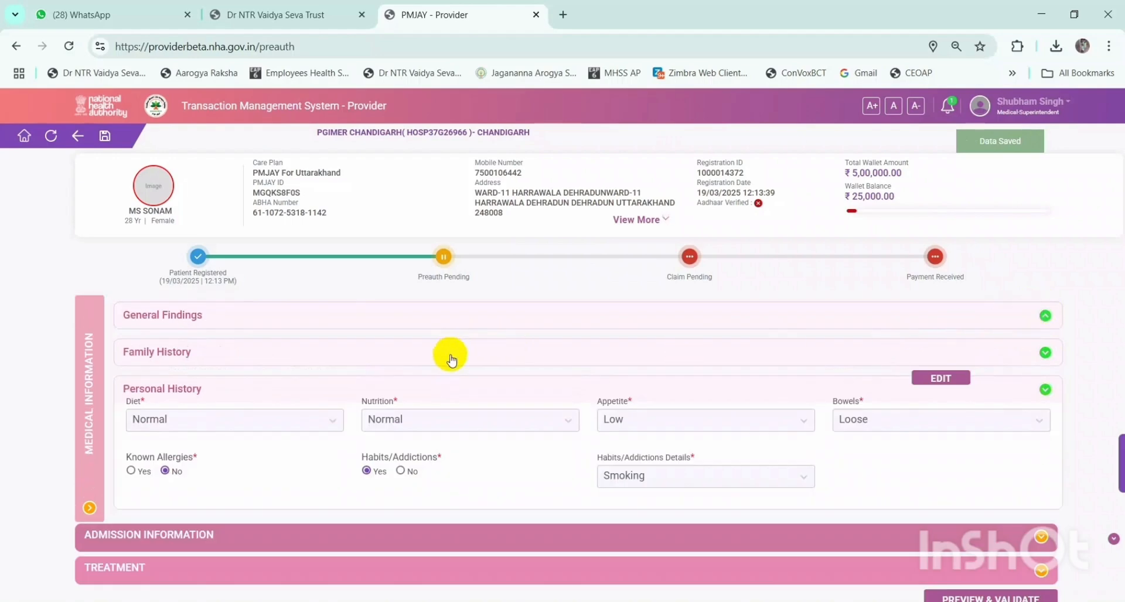
pyautogui.scroll(-1, 450, 359)
pyautogui.scroll(1, 871, 379)
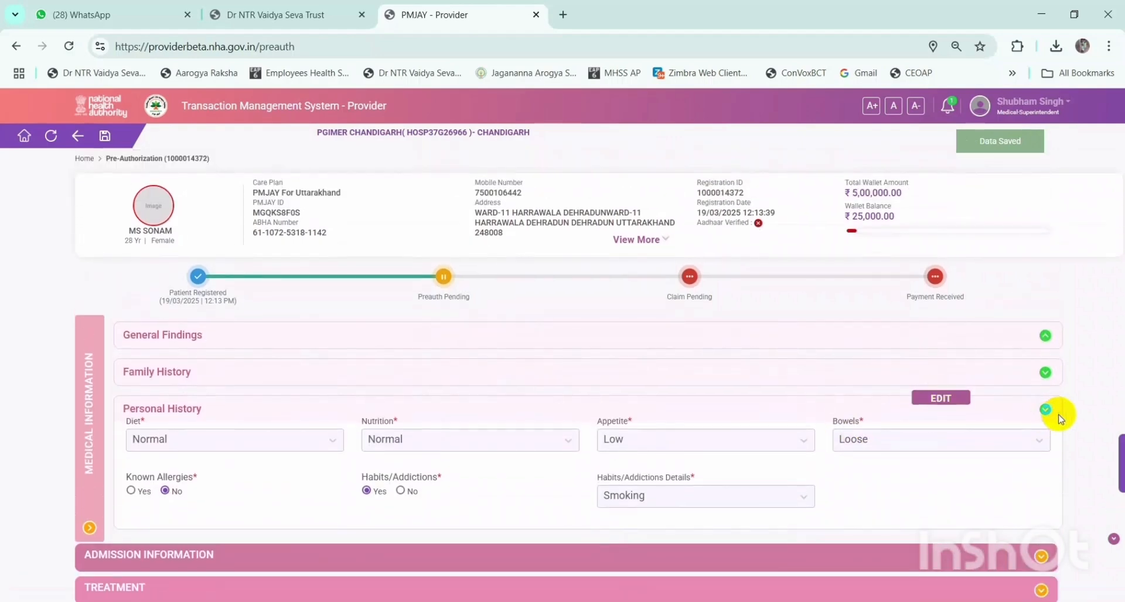
pyautogui.click(1047, 410)
# - Re-expand Admission Information, toggle Authentication Consent, and bring up the Admission Details form
pyautogui.scroll(-1, 770, 433)
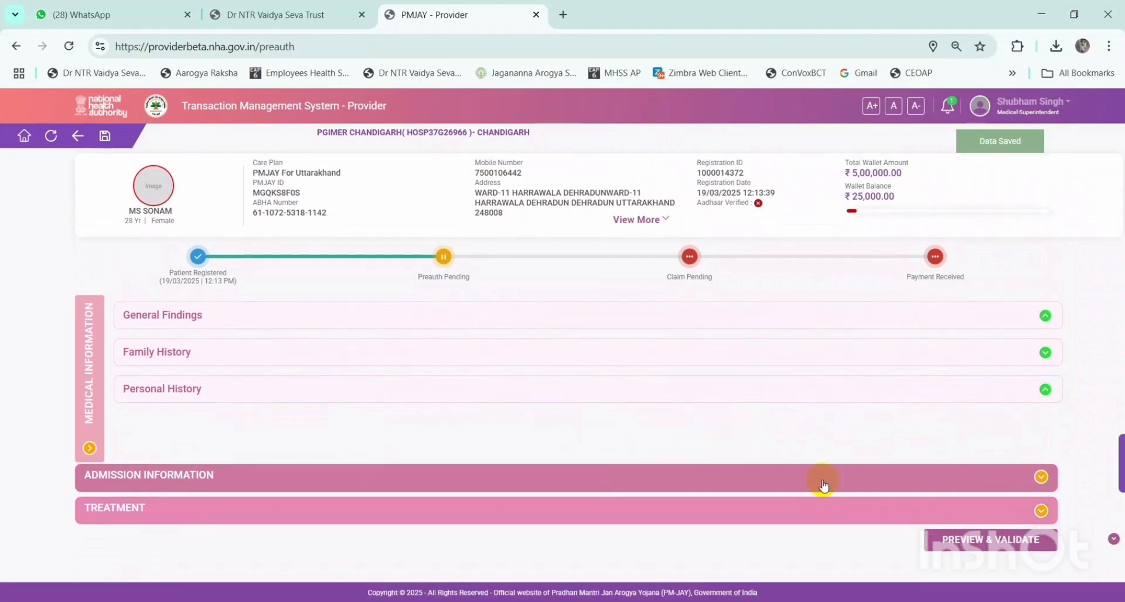
pyautogui.click(823, 485)
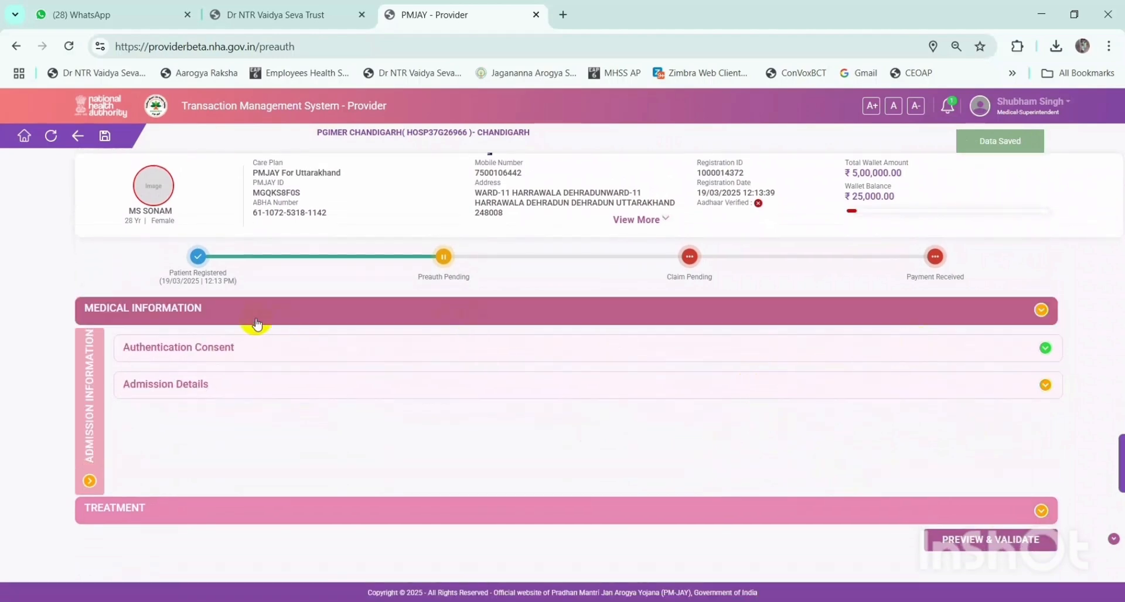
pyautogui.click(682, 357)
pyautogui.click(684, 357)
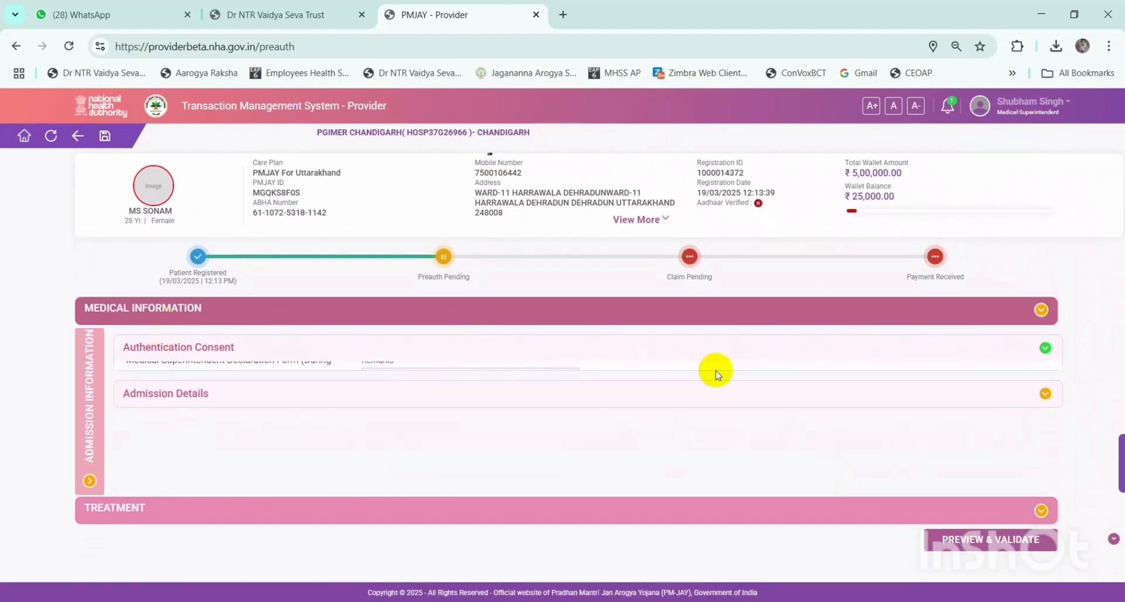
pyautogui.click(781, 387)
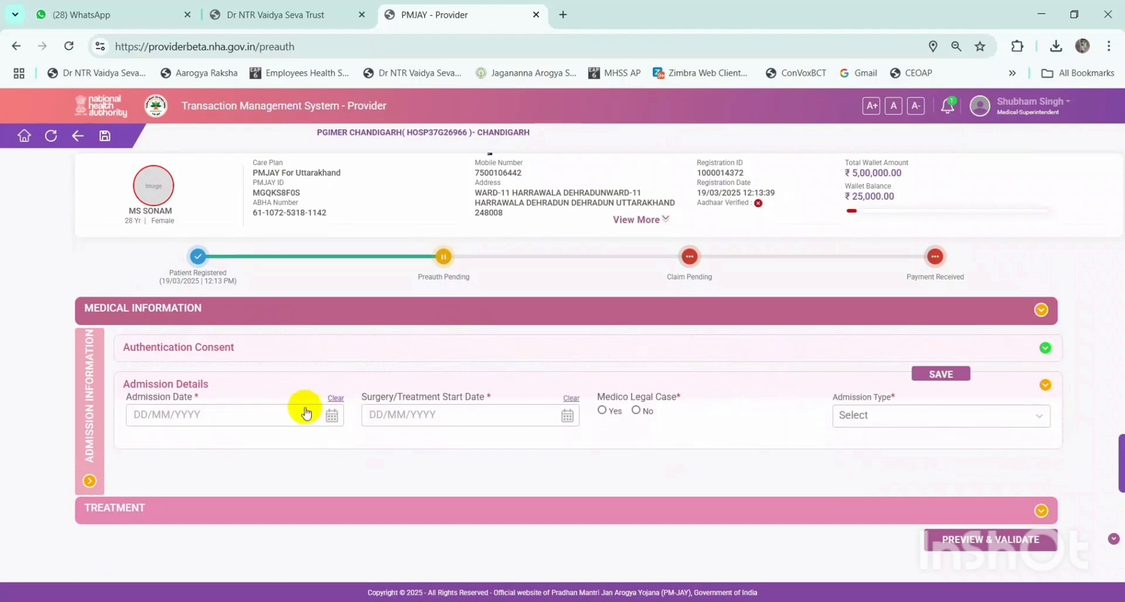
# - Set both the admission date and treatment start date to 19/03/2025
pyautogui.click(337, 417)
pyautogui.click(199, 549)
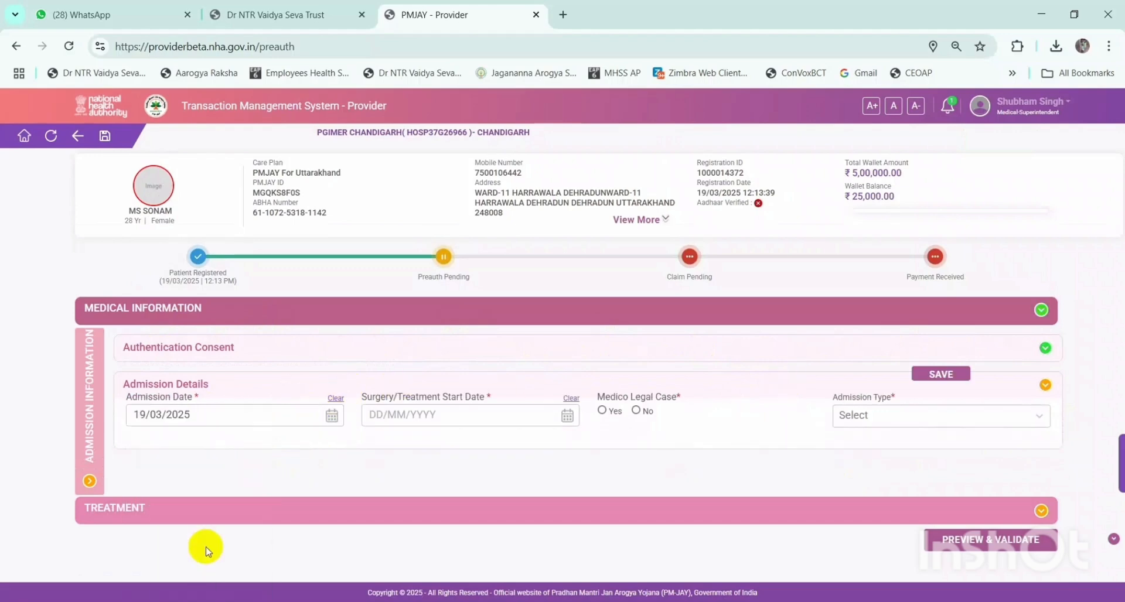
pyautogui.click(566, 417)
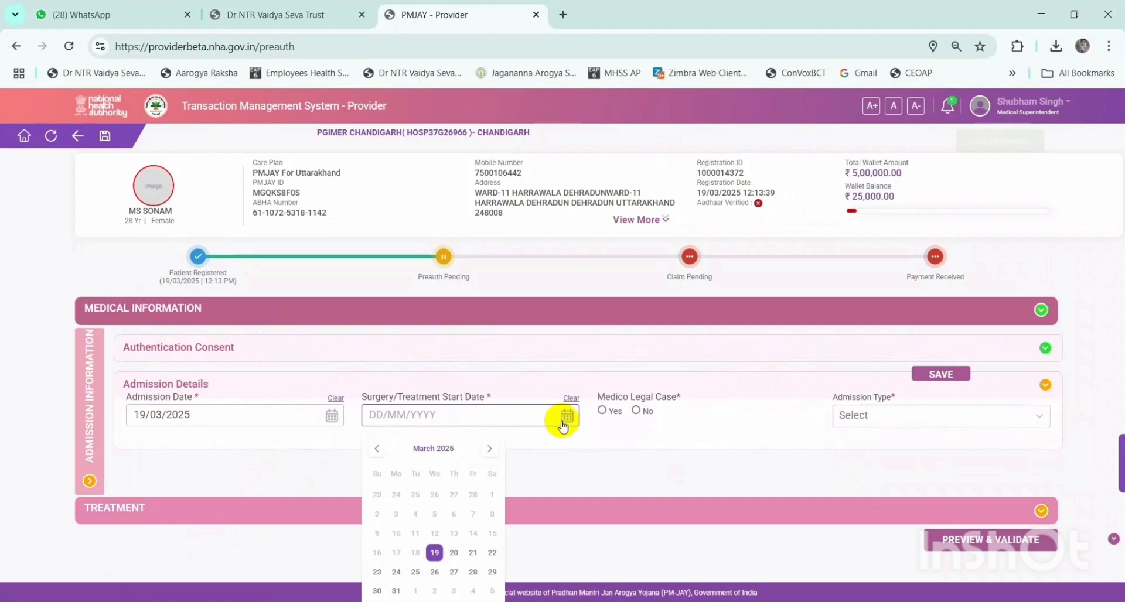
pyautogui.click(435, 554)
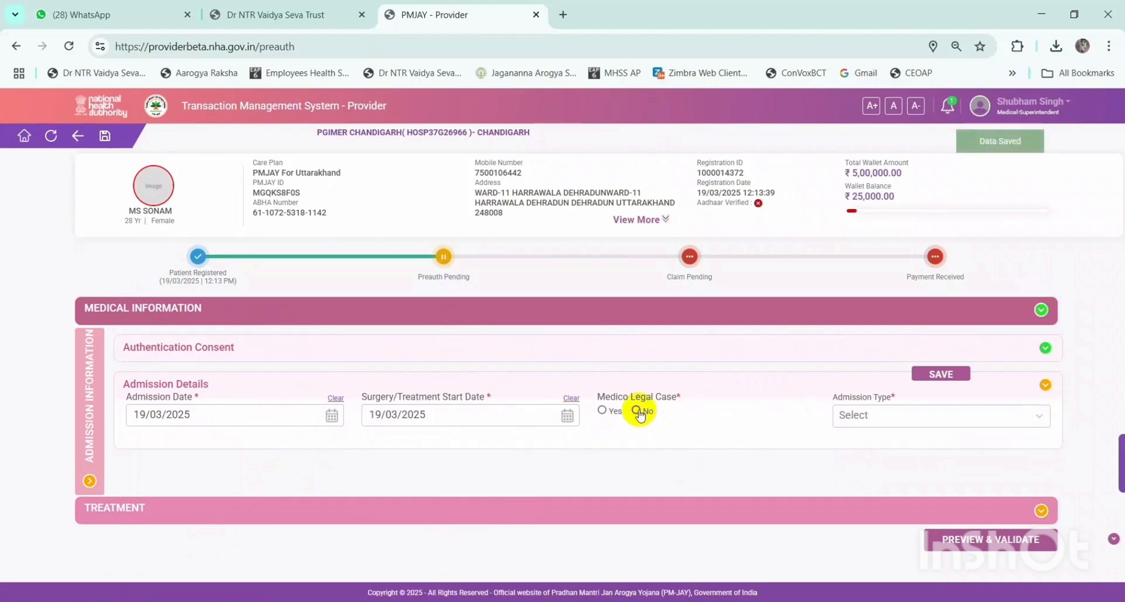
# - Answer No to Medico Legal Case and choose PLANNED as the admission type
pyautogui.click(603, 412)
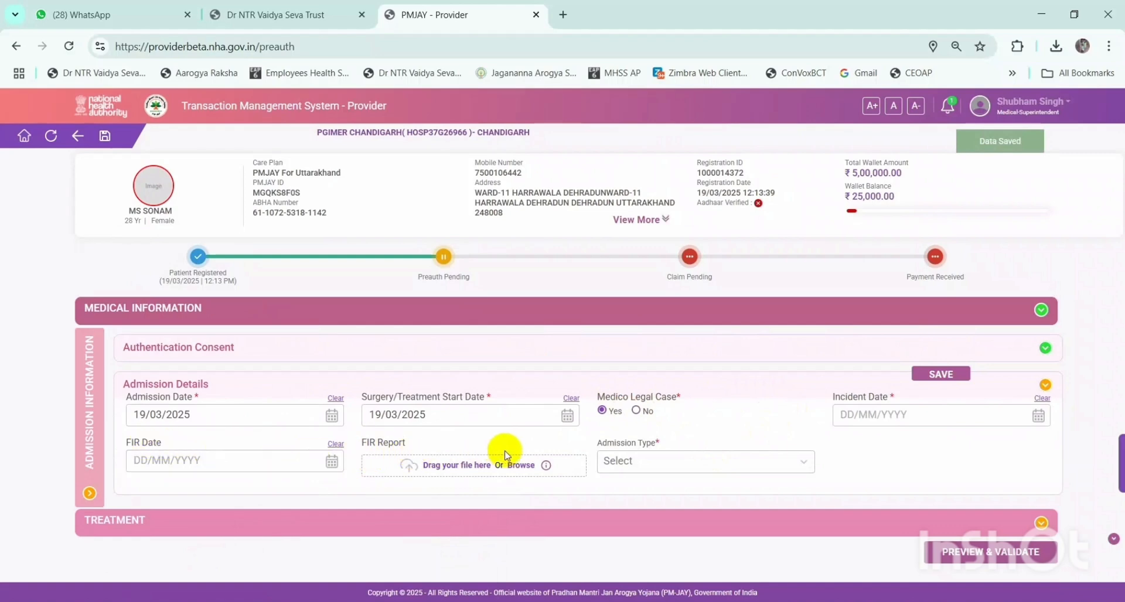
pyautogui.click(700, 459)
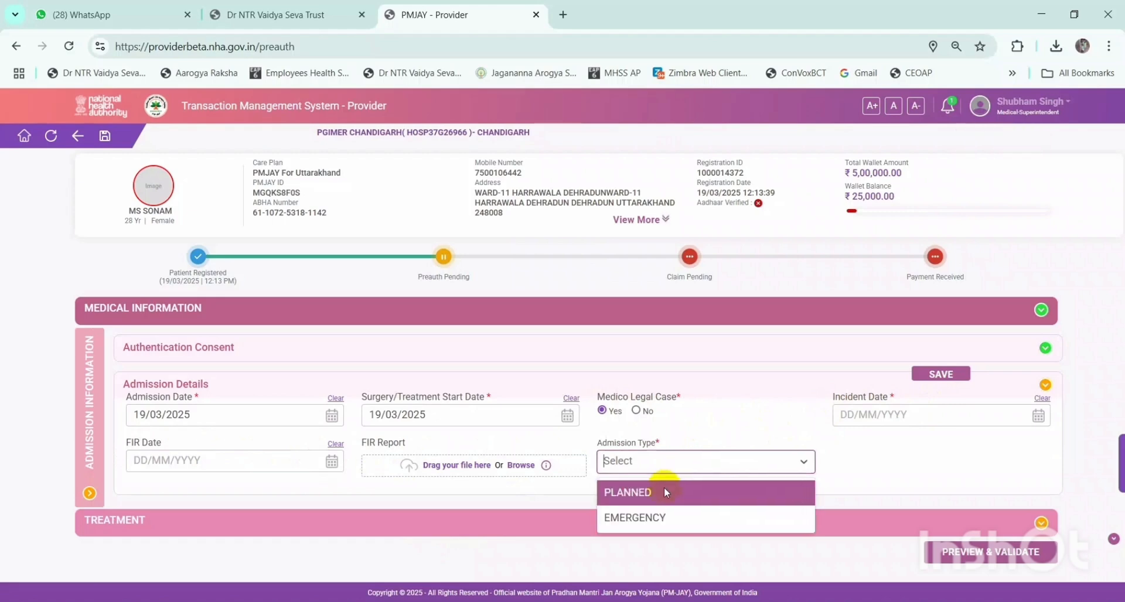
pyautogui.click(636, 412)
pyautogui.click(636, 412)
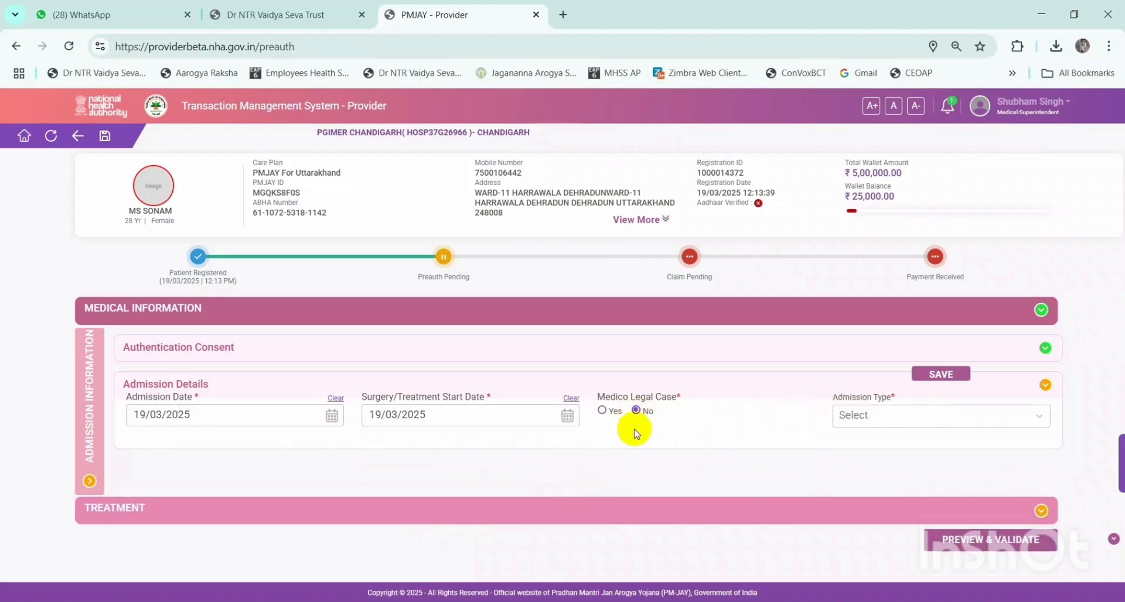
pyautogui.click(884, 417)
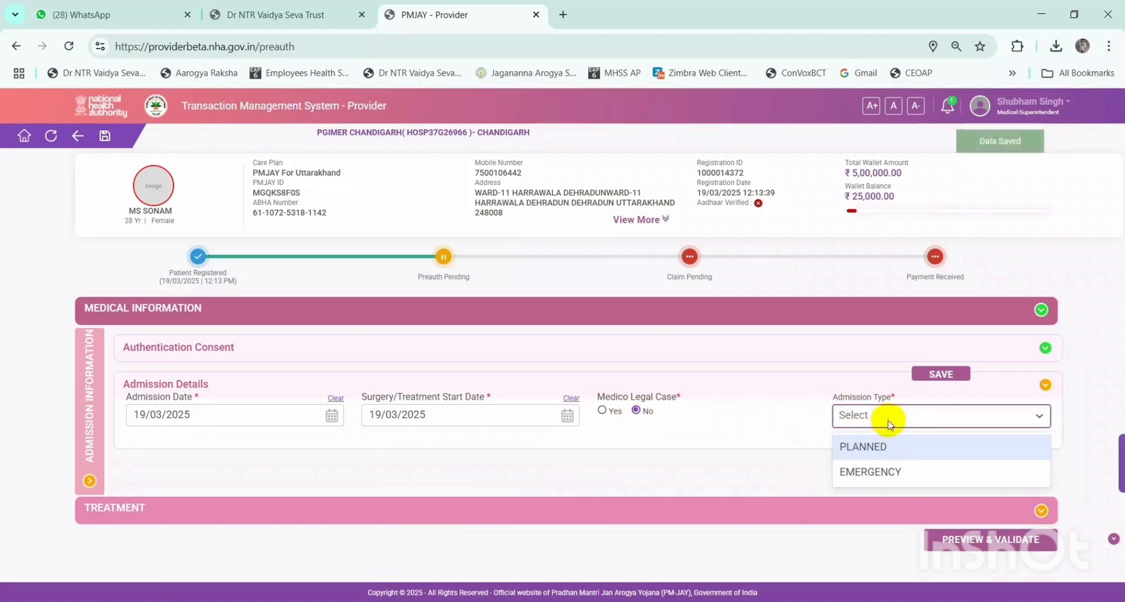
pyautogui.click(853, 444)
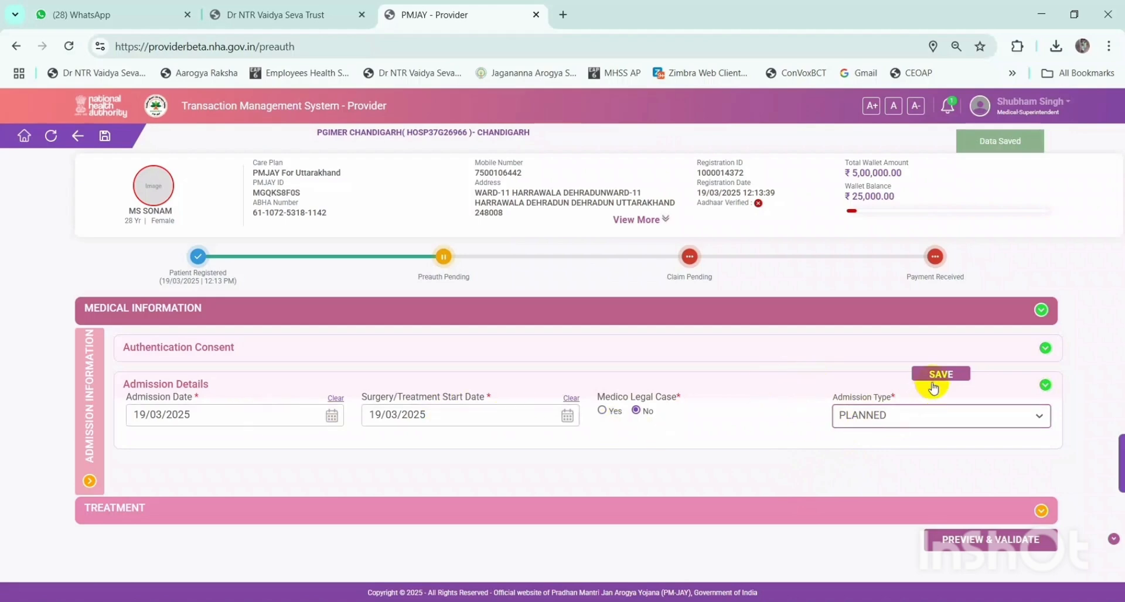
pyautogui.click(914, 417)
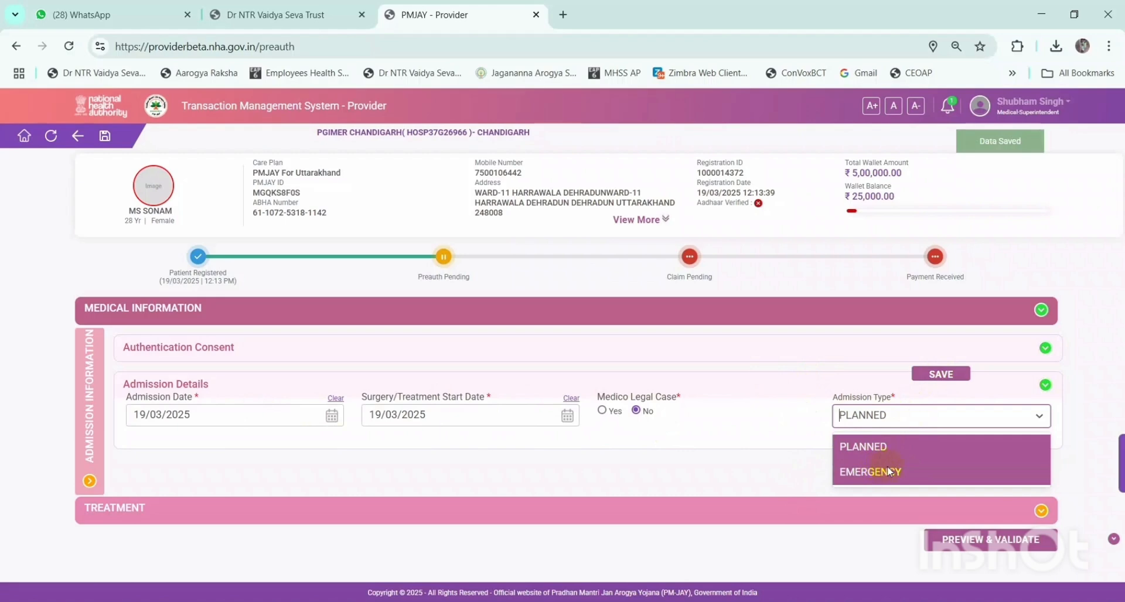
pyautogui.click(885, 448)
# - Save the admission details and dismiss the saved confirmation message
pyautogui.click(949, 381)
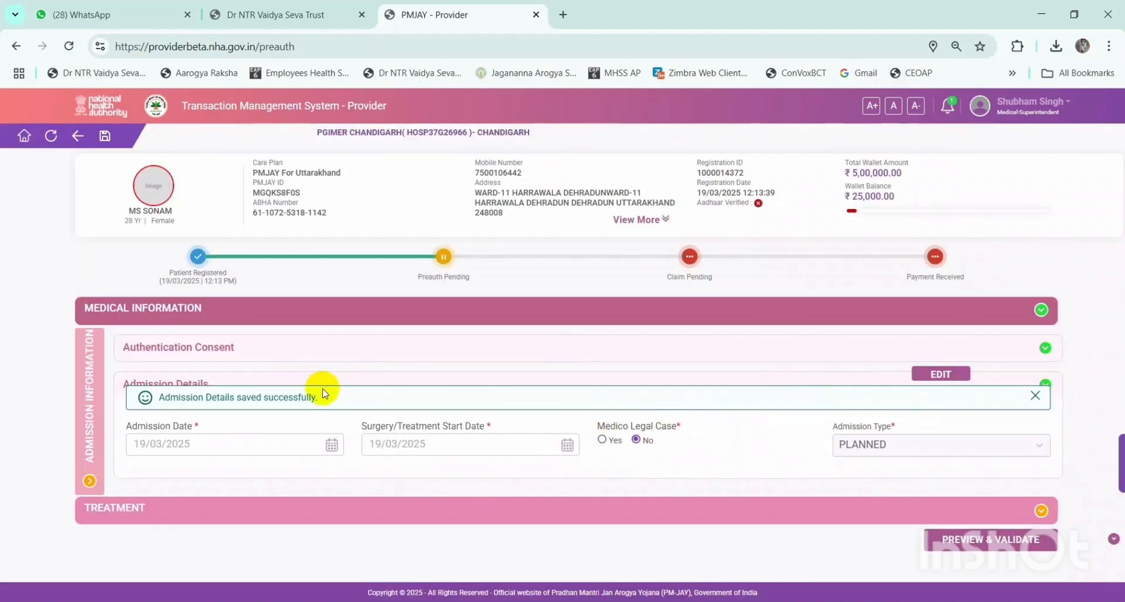
pyautogui.moveTo(323, 393); pyautogui.dragTo(184, 392)
pyautogui.click(307, 404)
pyautogui.click(1035, 395)
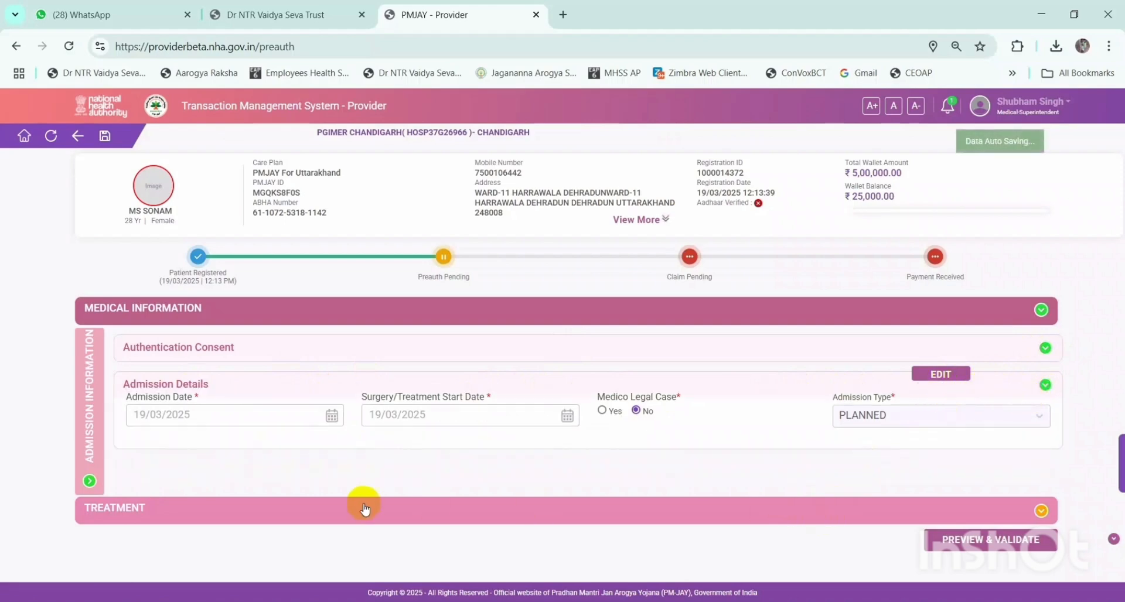
# - In Treatment, search diagnoses for 'fev' and select Plasmodium vivax malaria without complication
pyautogui.click(178, 514)
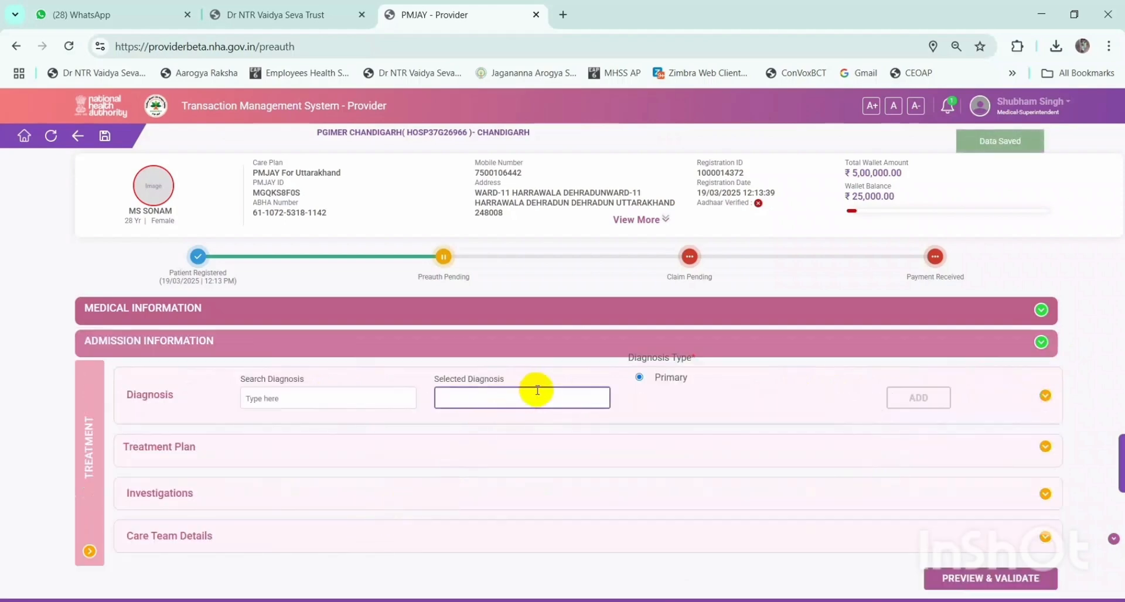
pyautogui.scroll(-1, 537, 391)
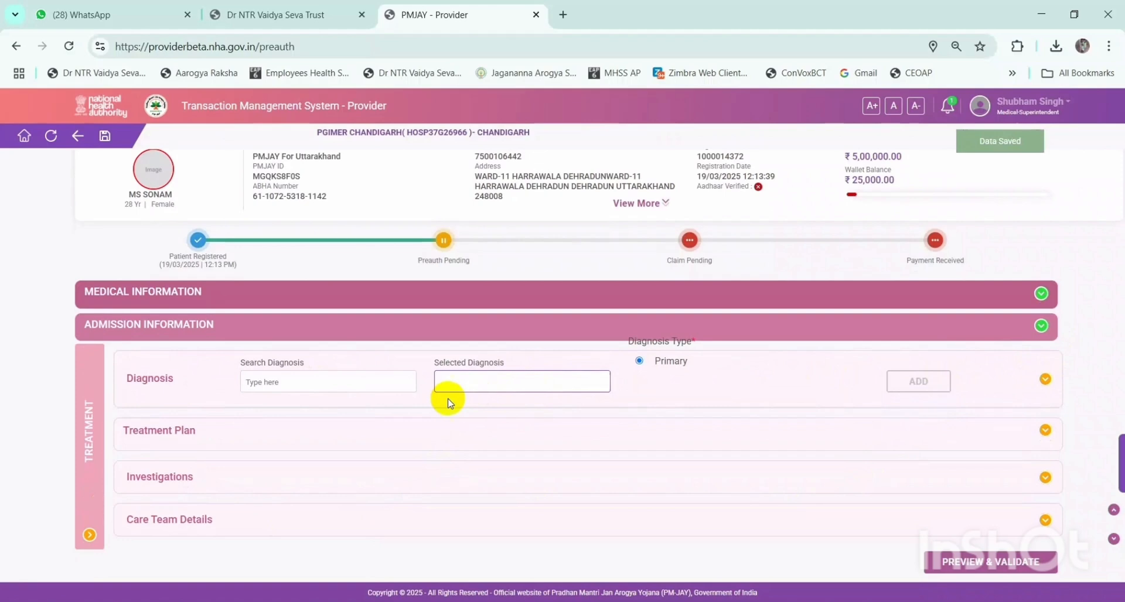
pyautogui.click(330, 385)
pyautogui.write('fever')
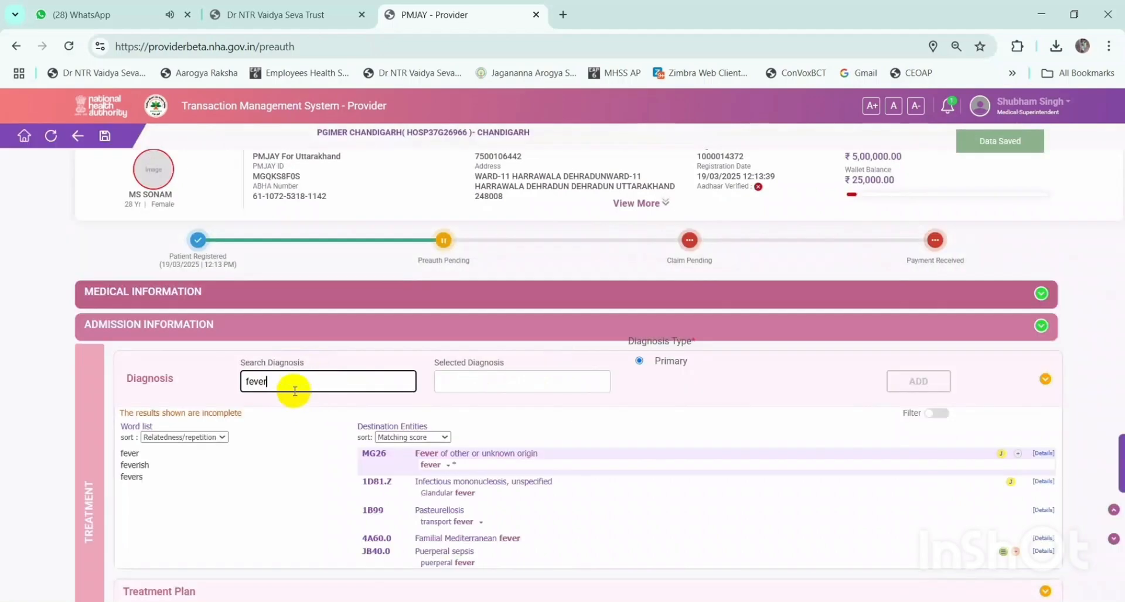
pyautogui.scroll(-5, 451, 486)
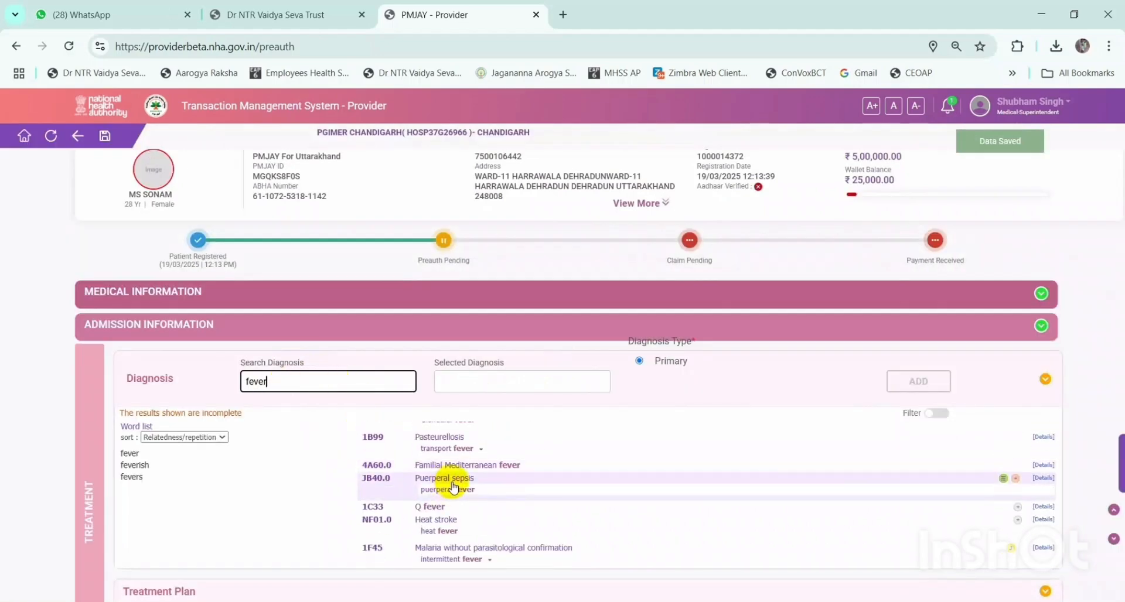
pyautogui.scroll(-5, 456, 481)
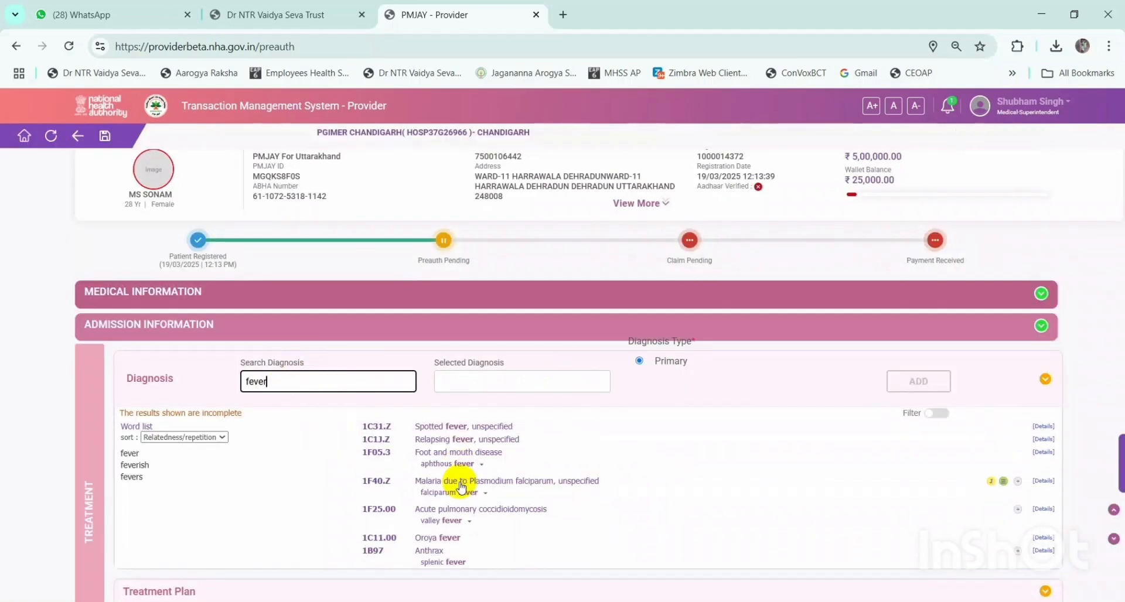
pyautogui.scroll(-2, 461, 486)
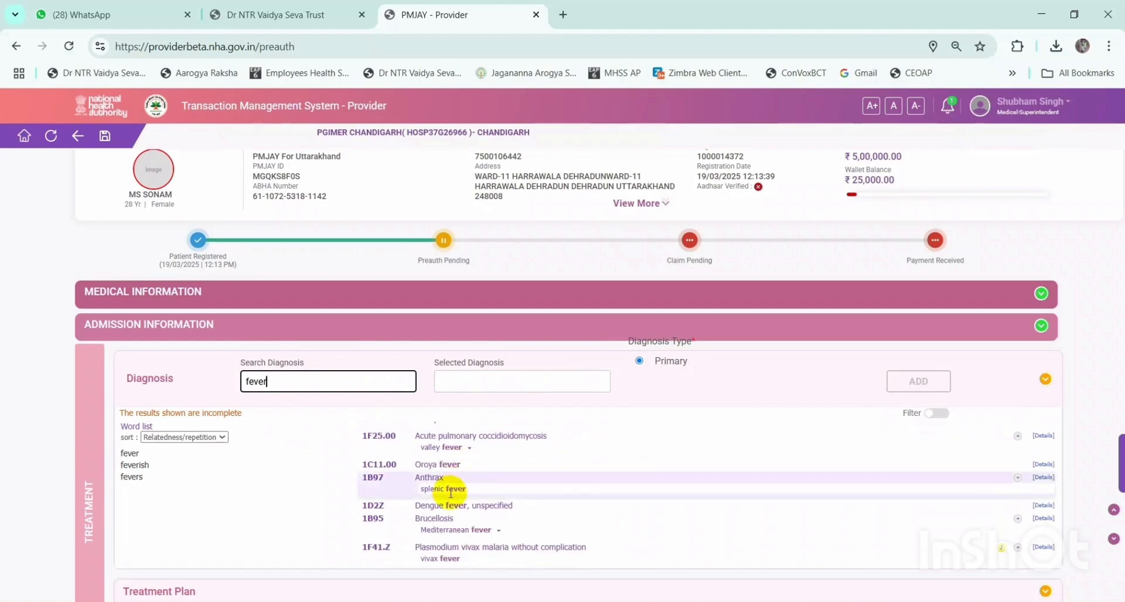
pyautogui.scroll(-3, 445, 463)
pyautogui.click(432, 472)
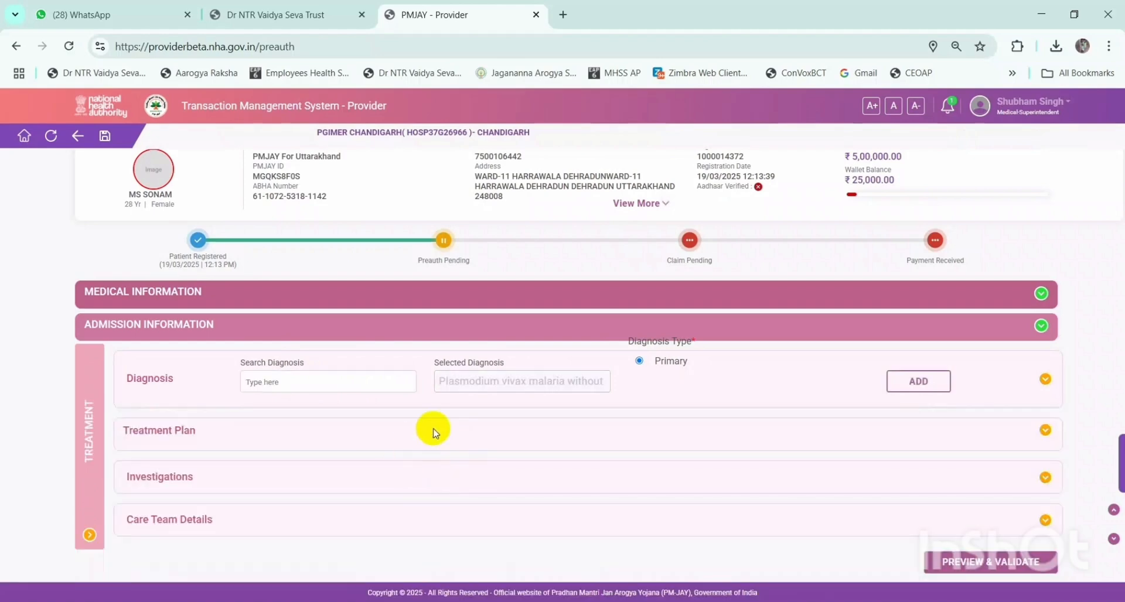
# - Add 1F41.Z as the primary diagnosis, dismissing the session timeout prompt along the way
pyautogui.click(915, 387)
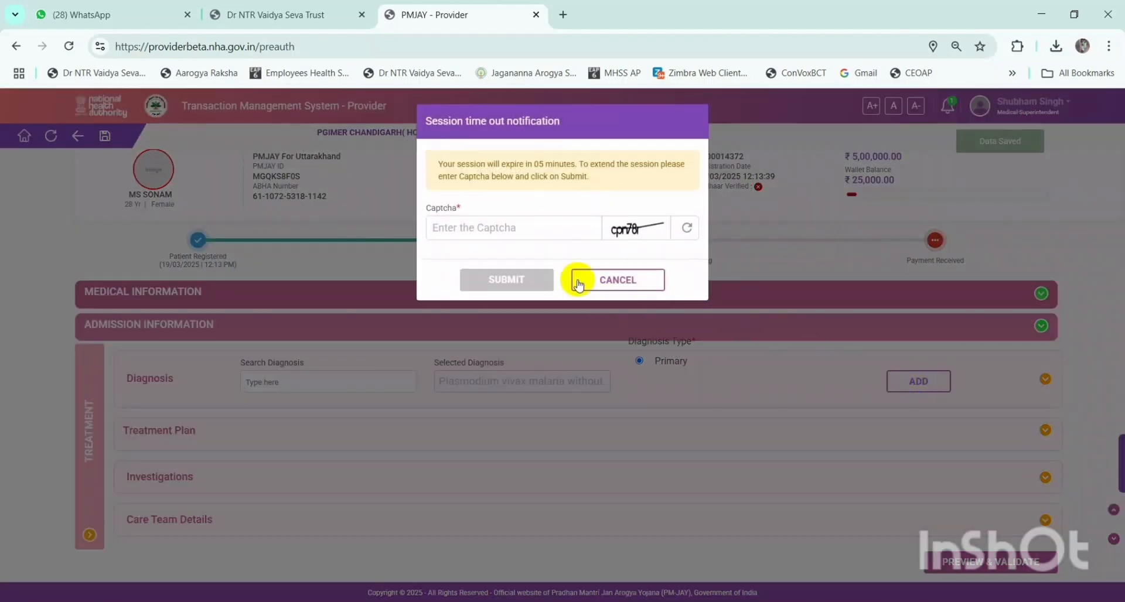
pyautogui.click(579, 283)
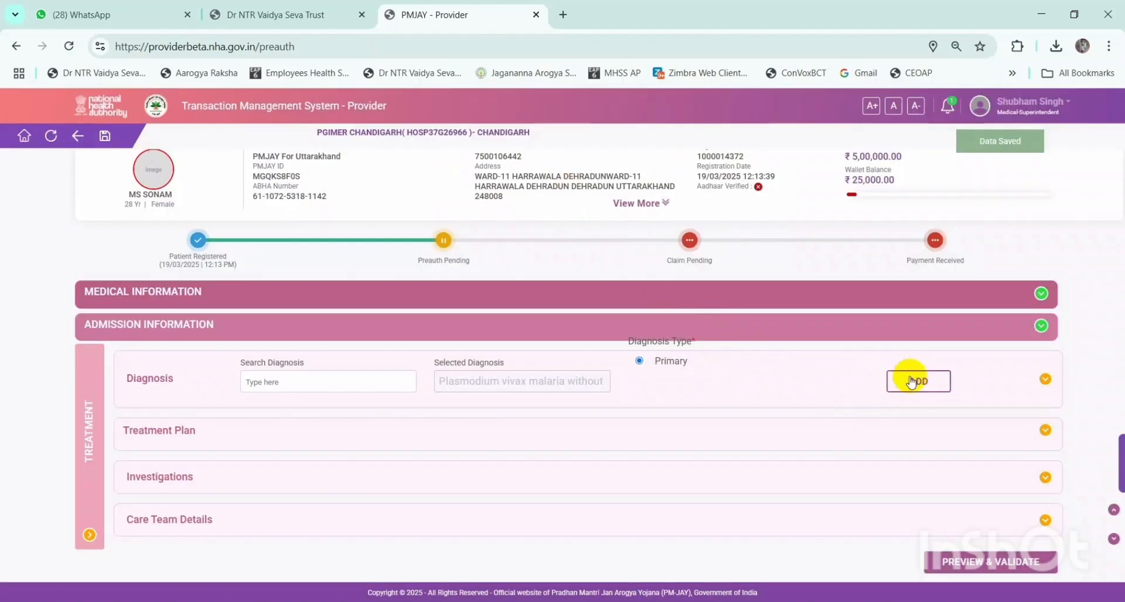
pyautogui.click(917, 380)
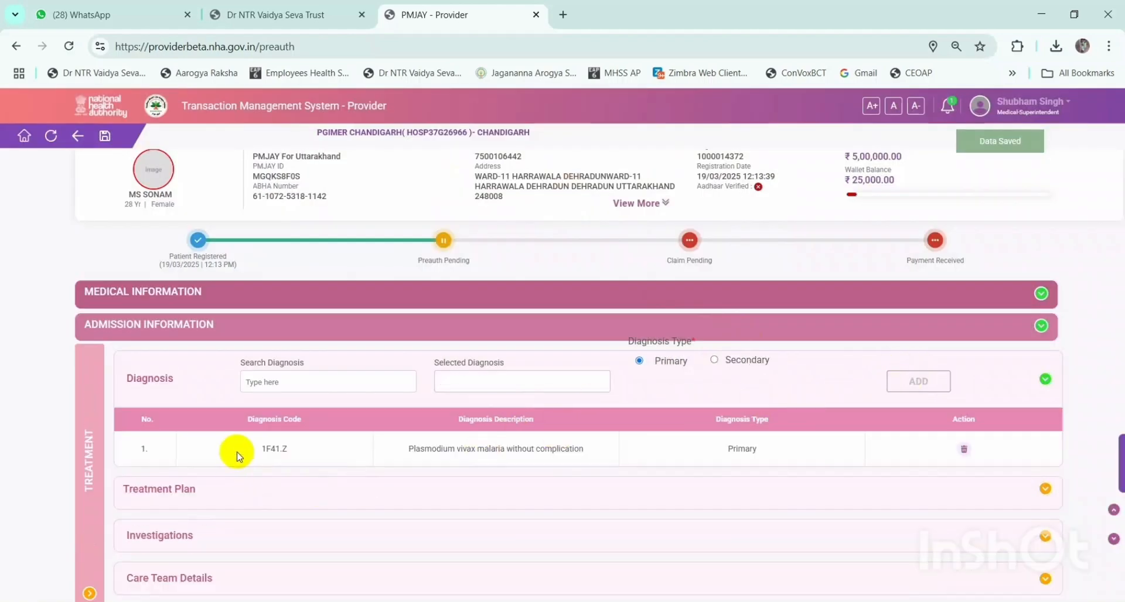
pyautogui.moveTo(234, 452); pyautogui.dragTo(940, 436)
pyautogui.click(984, 448)
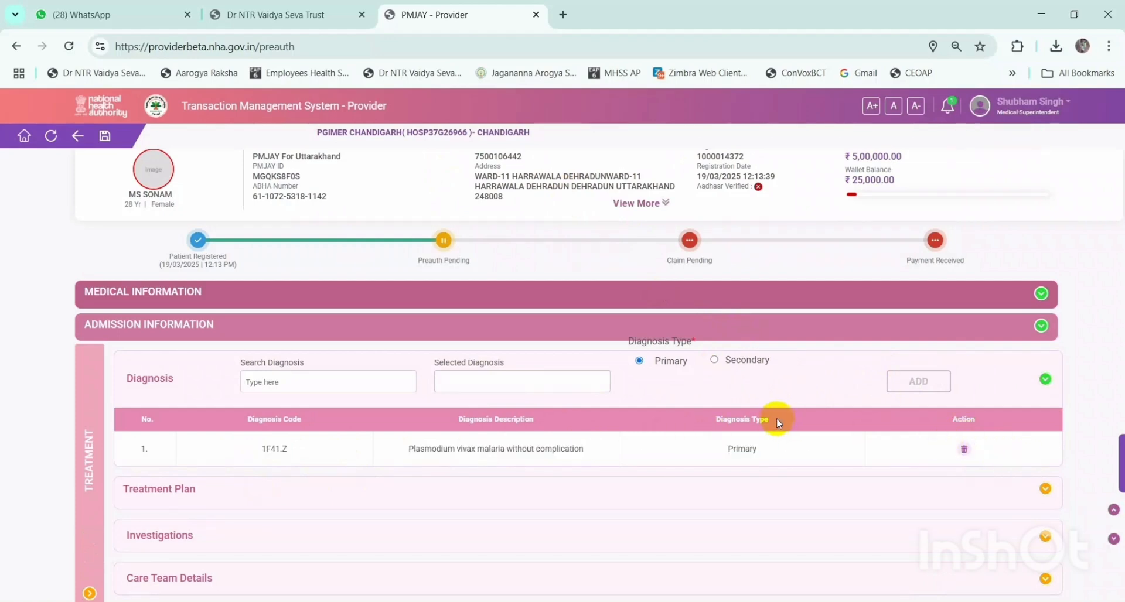
pyautogui.scroll(1, 776, 407)
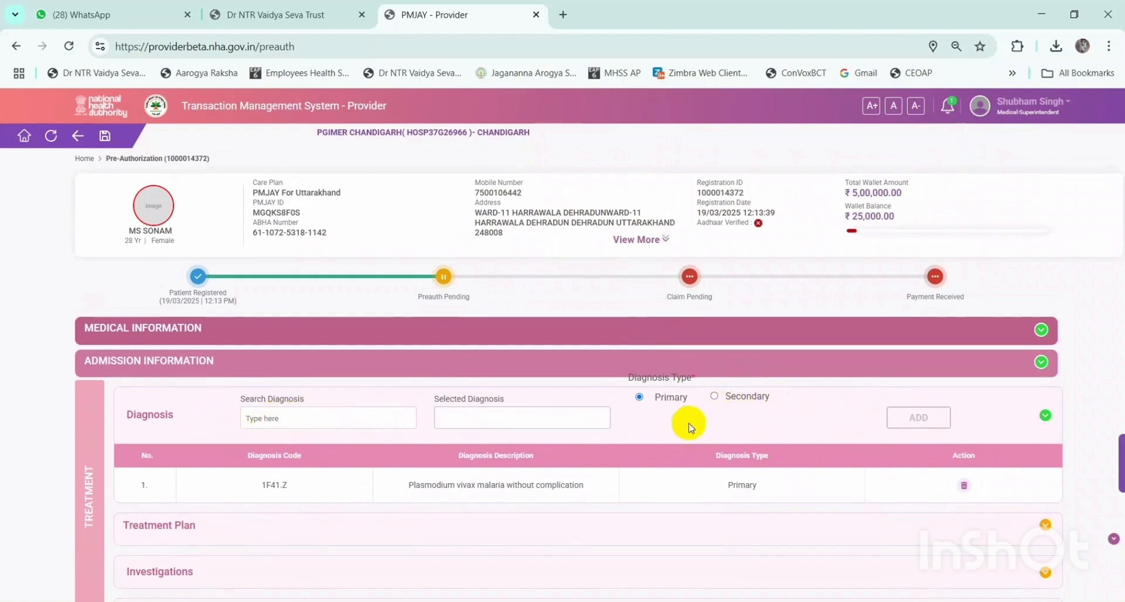
pyautogui.scroll(-2, 680, 423)
# - Add Cardiology procedure Balloon Atrial Septostomy (MC006A) to the Treatment Plan
pyautogui.click(586, 433)
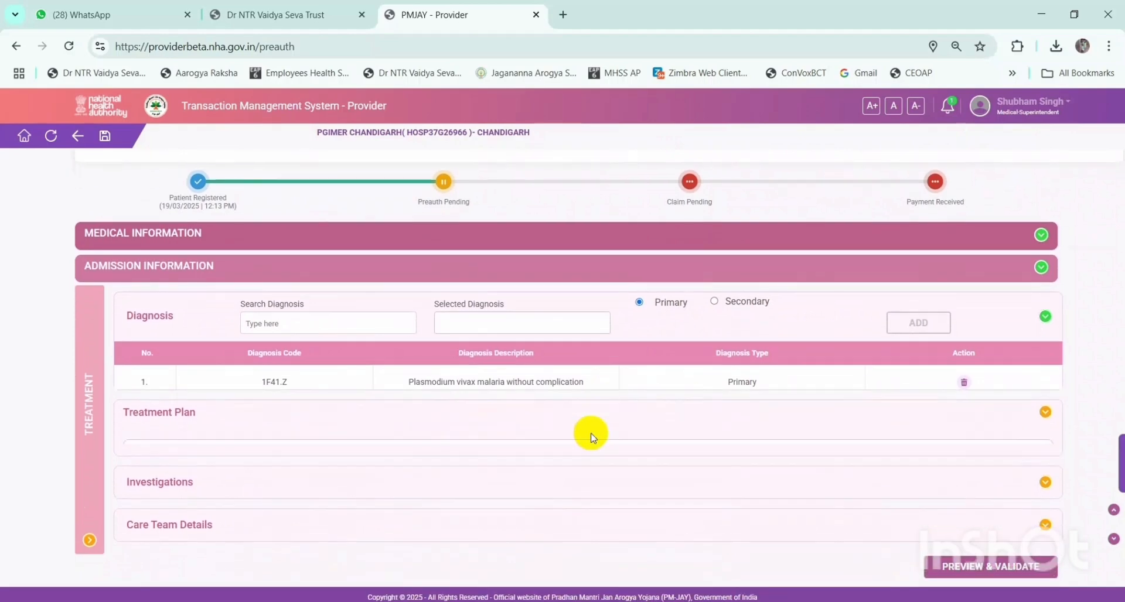
pyautogui.click(433, 403)
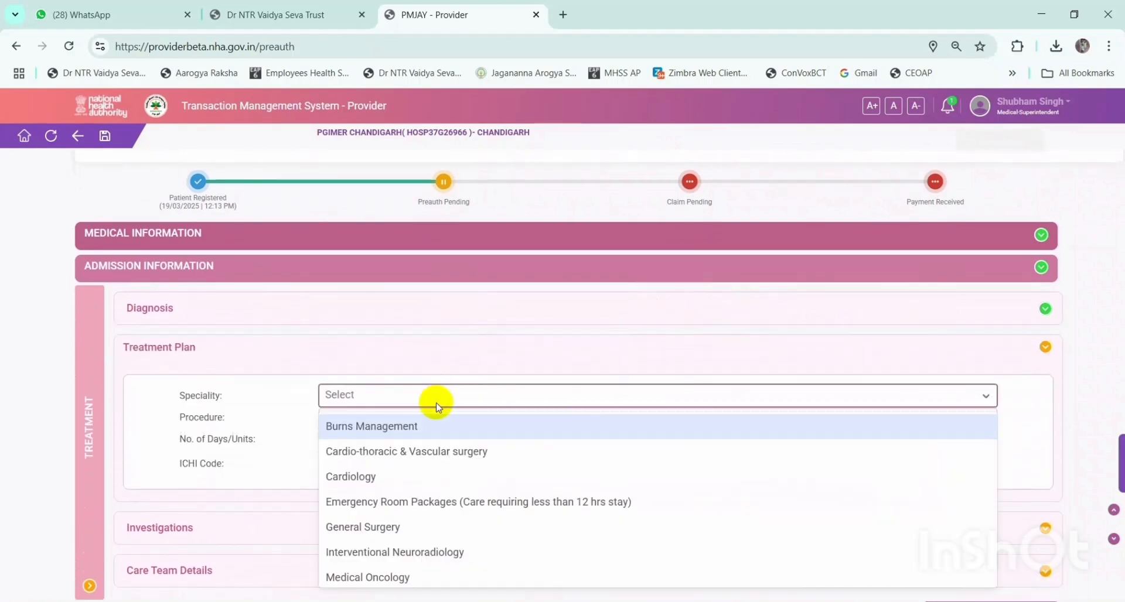
pyautogui.click(402, 476)
pyautogui.click(435, 421)
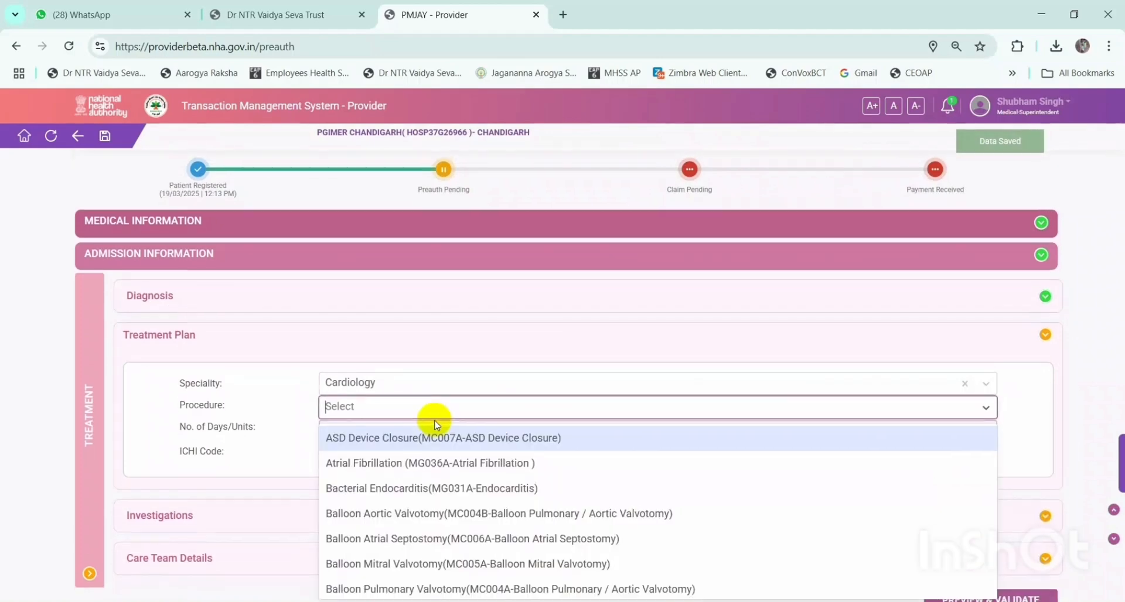
pyautogui.scroll(-1, 440, 433)
pyautogui.click(444, 462)
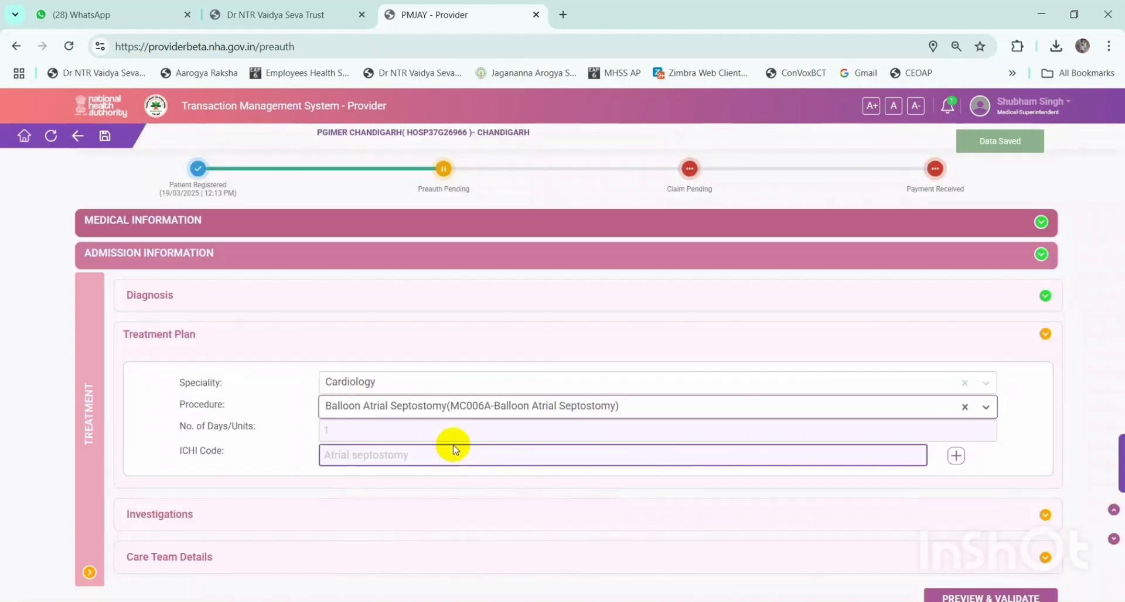
pyautogui.scroll(-1, 453, 448)
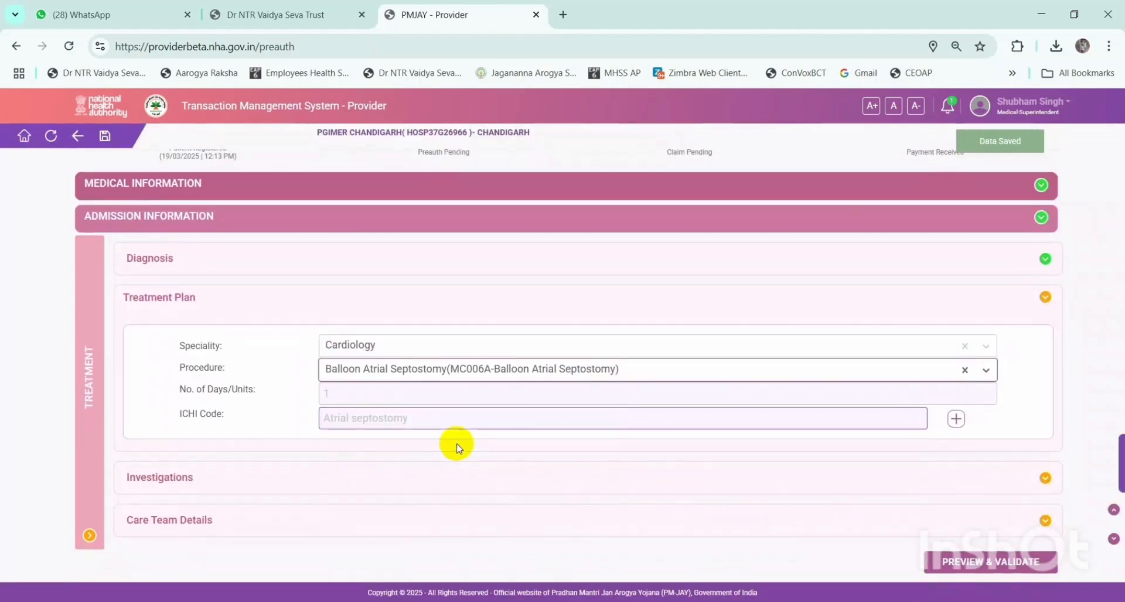
pyautogui.click(952, 420)
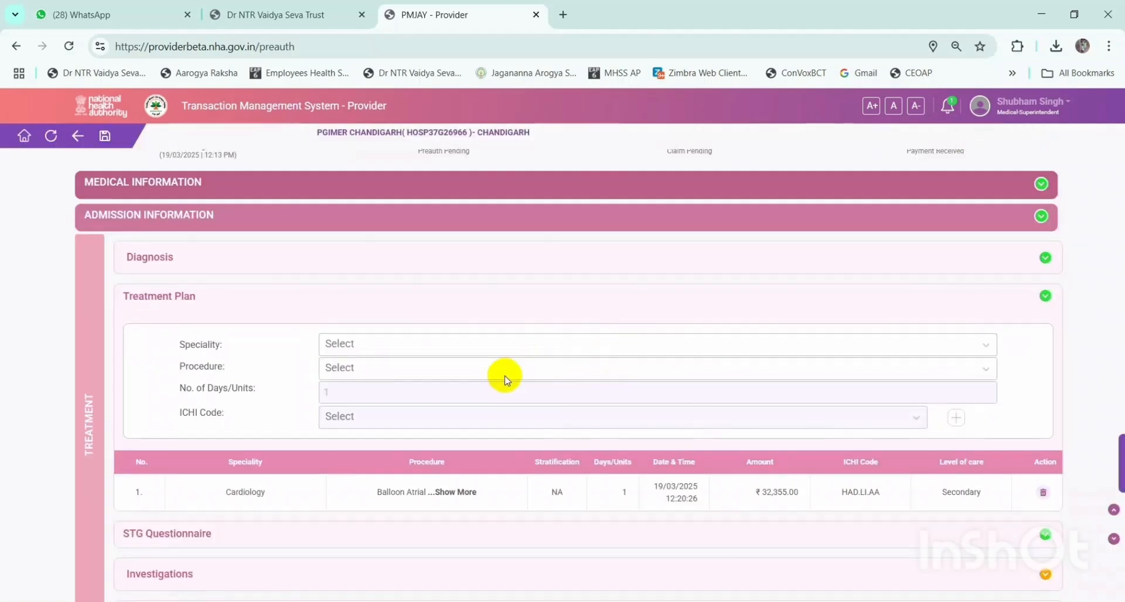
# - Show the full procedure name, then recheck the speciality list with 'card' without changing it
pyautogui.scroll(-2, 504, 375)
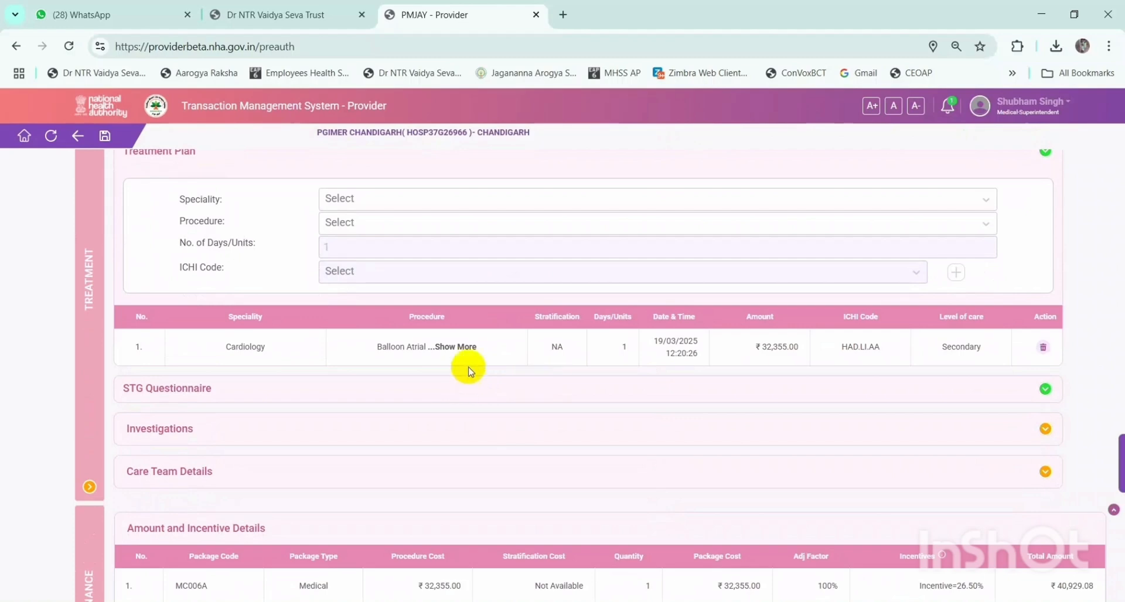
pyautogui.click(466, 348)
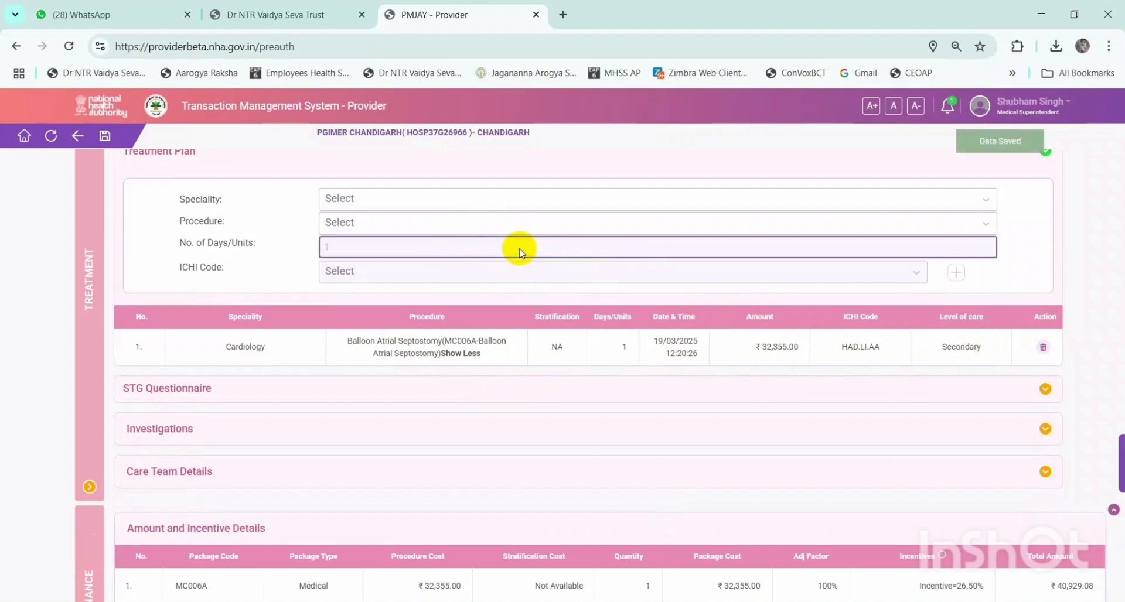
pyautogui.click(498, 200)
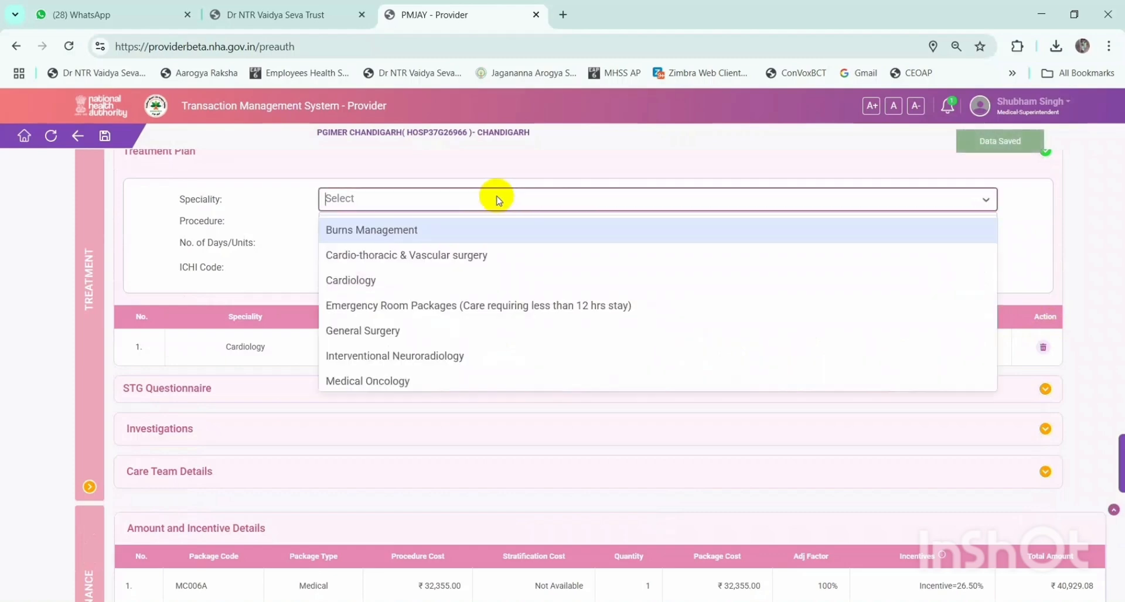
pyautogui.click(462, 199)
pyautogui.click(435, 204)
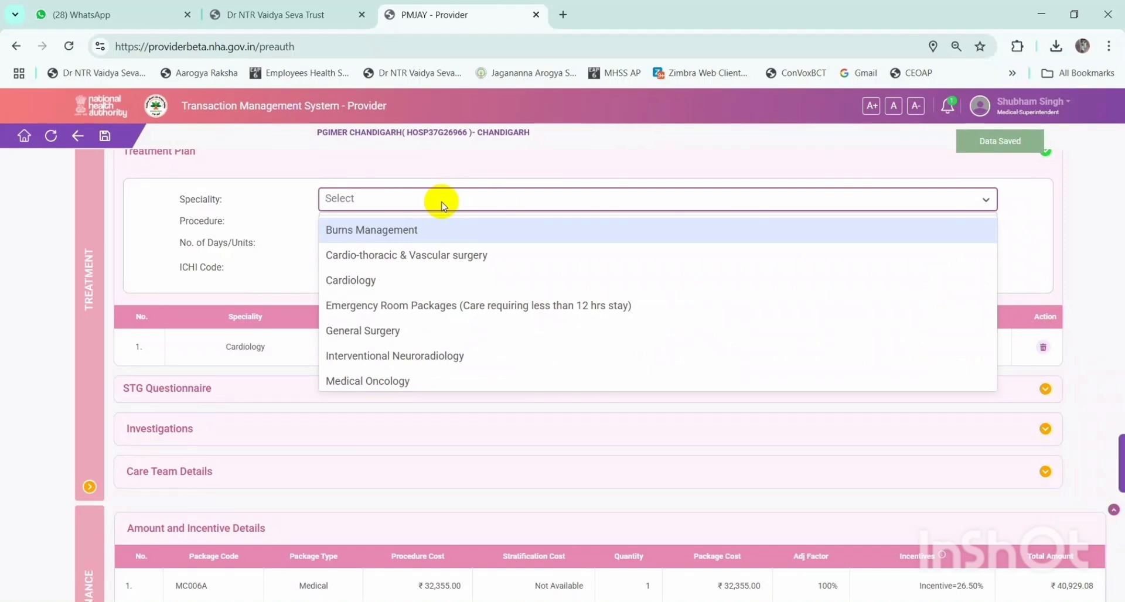
pyautogui.write('card')
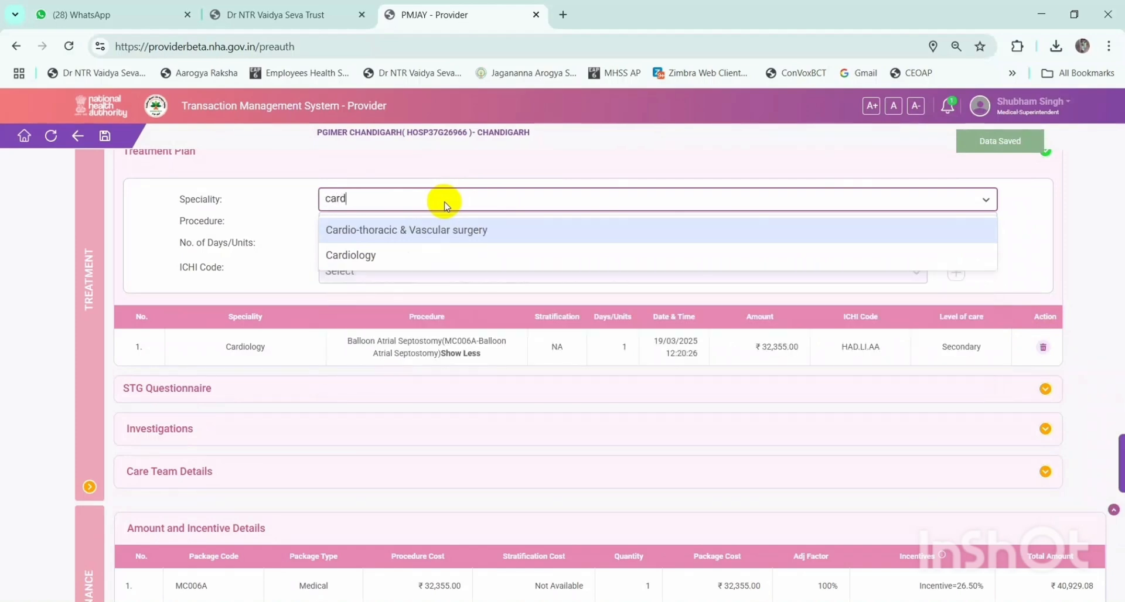
pyautogui.click(309, 201)
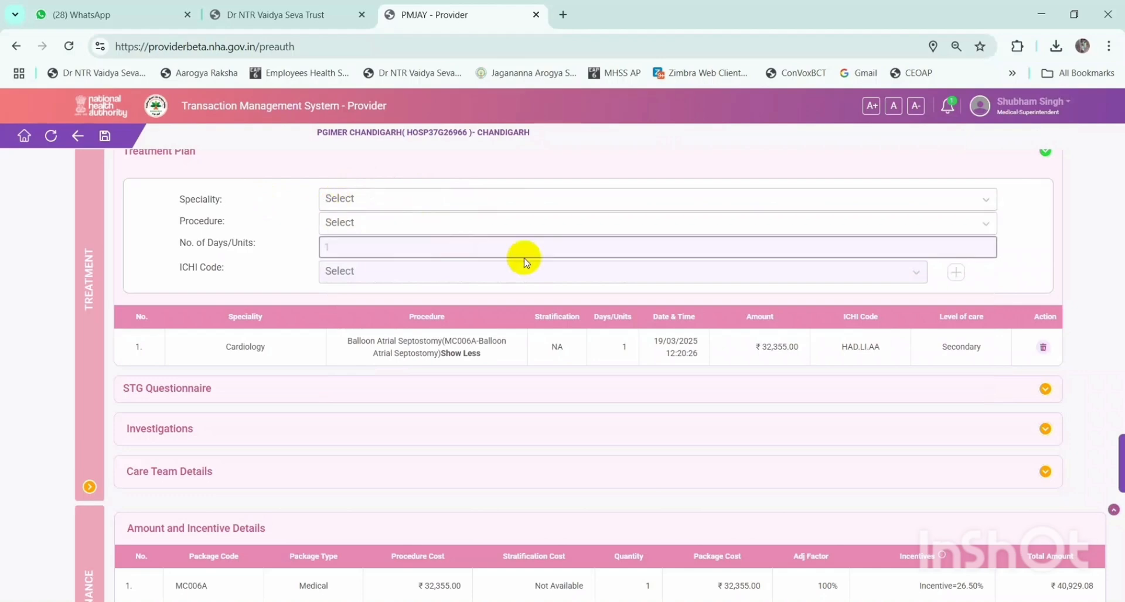
pyautogui.scroll(-1, 703, 292)
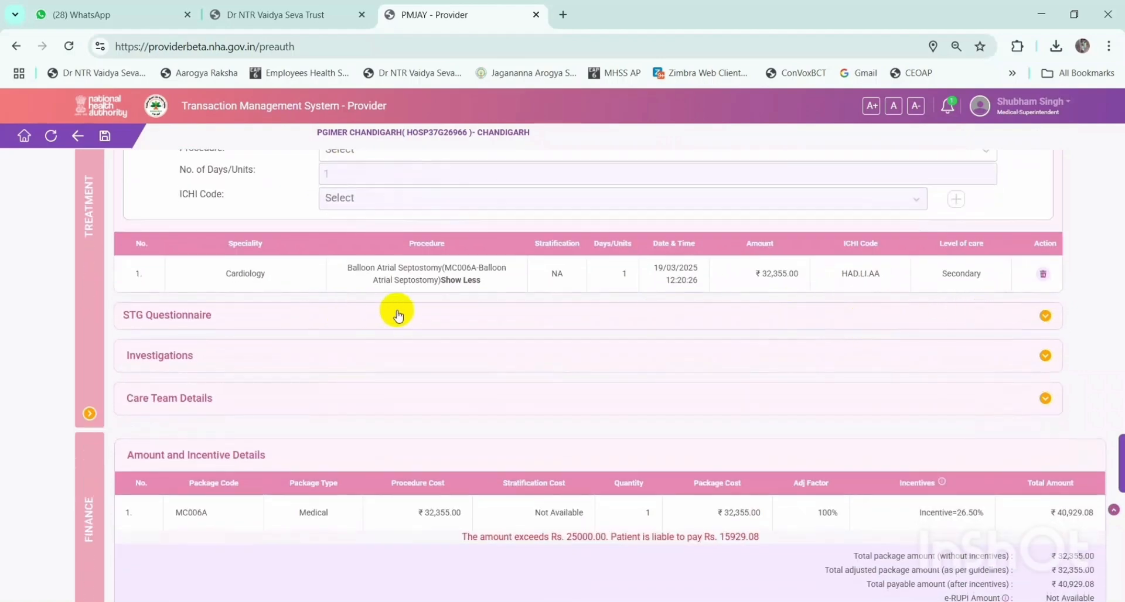
# - Store the STG questionnaire with answers No, Yes and No
pyautogui.click(1037, 317)
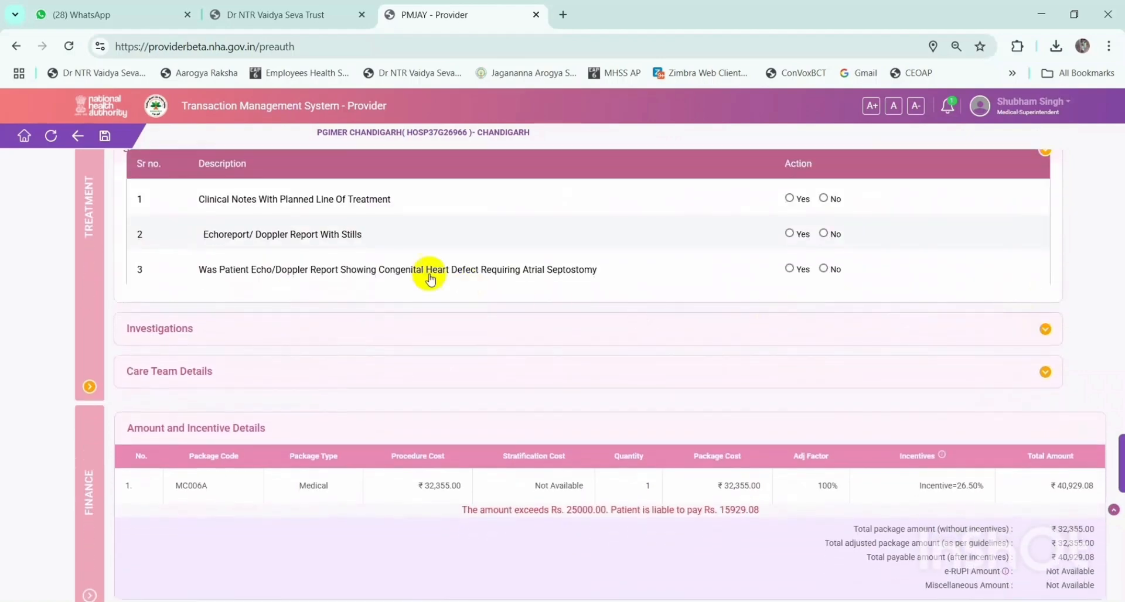
pyautogui.scroll(1, 774, 287)
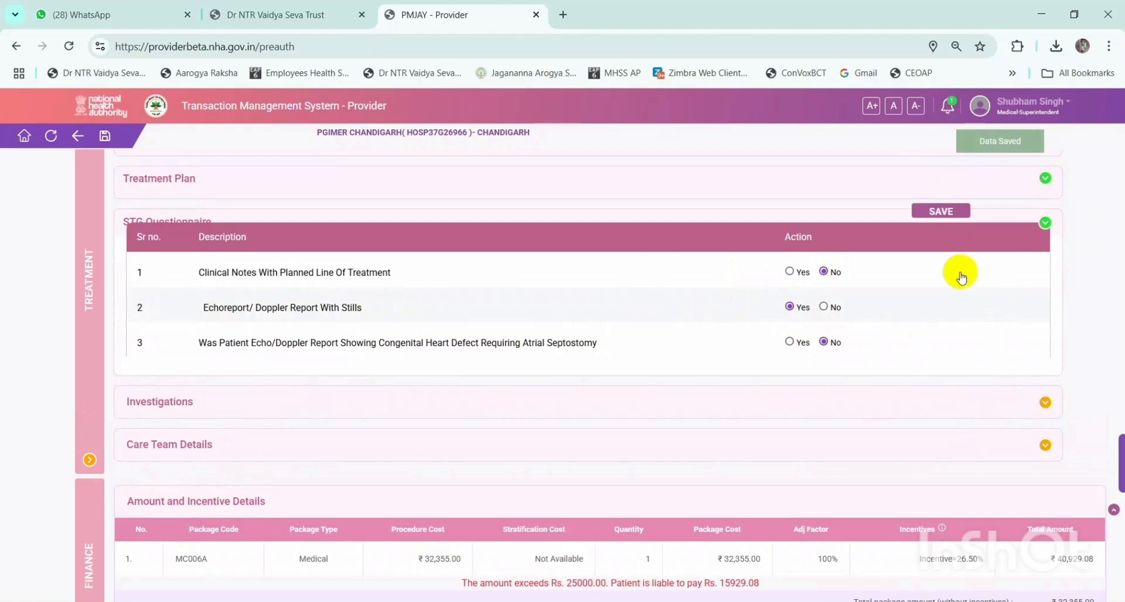
pyautogui.click(947, 211)
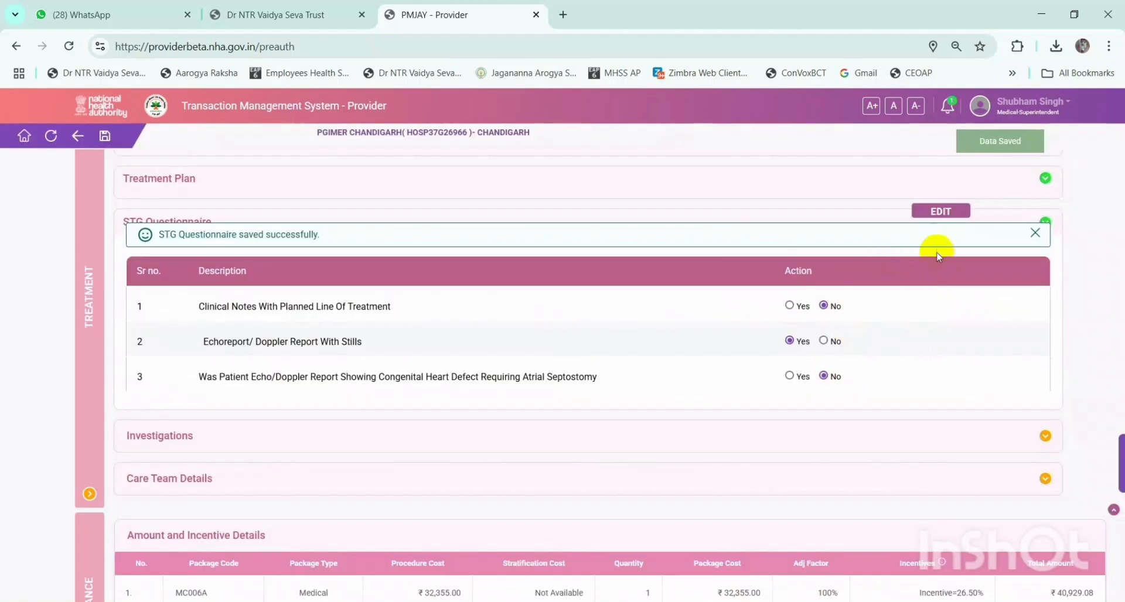
pyautogui.scroll(-1, 1012, 354)
# - Open Investigations and peek at the care team doctor list without choosing anyone
pyautogui.click(1048, 363)
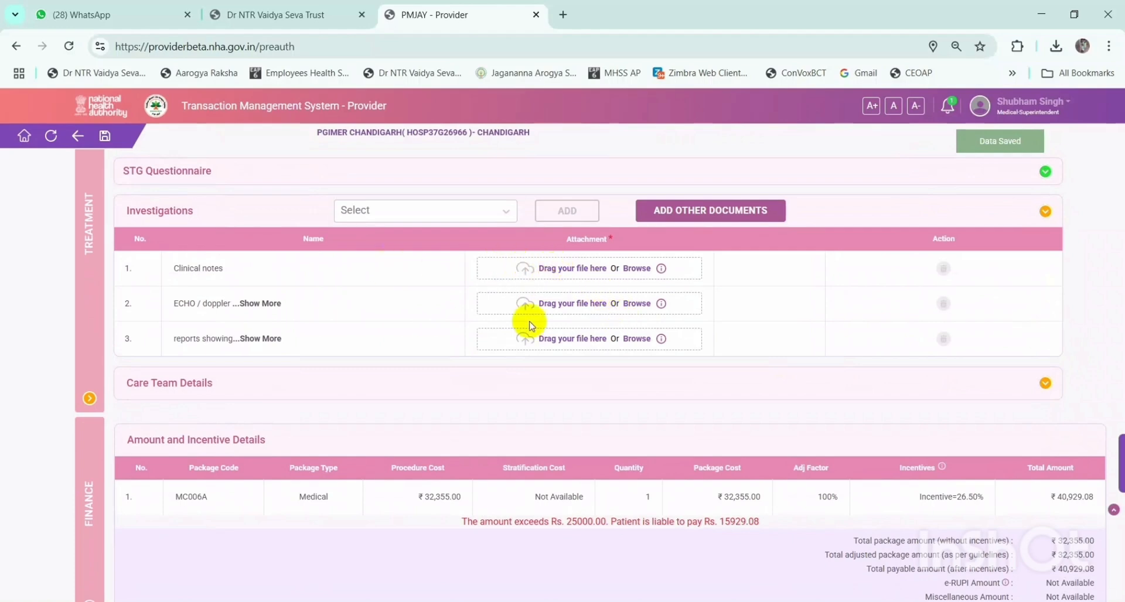
pyautogui.click(1045, 384)
pyautogui.click(681, 378)
pyautogui.click(697, 378)
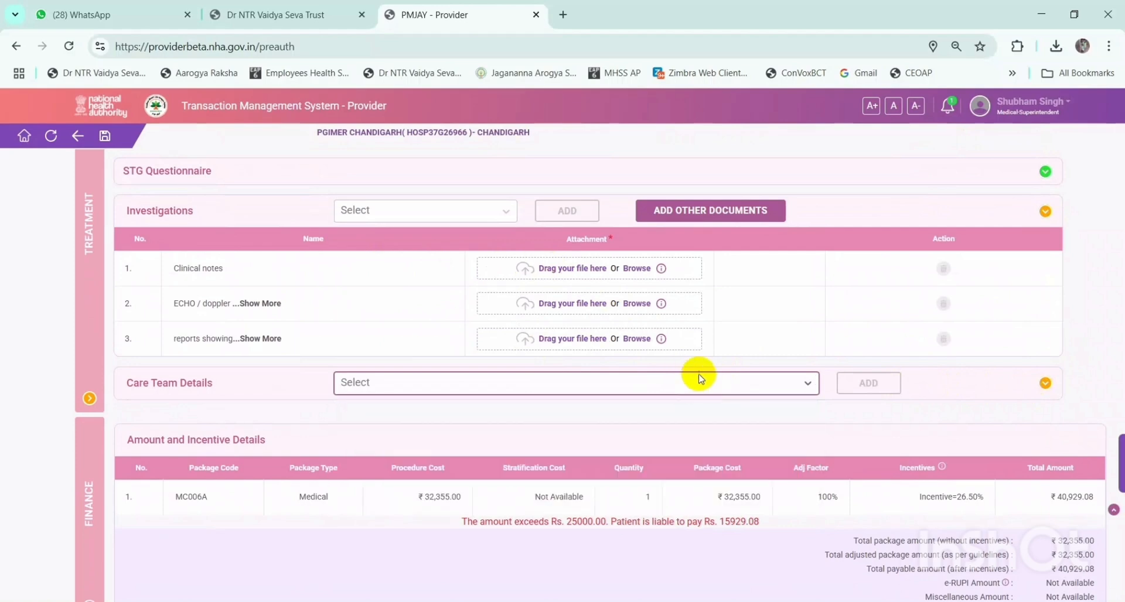
pyautogui.scroll(1, 746, 328)
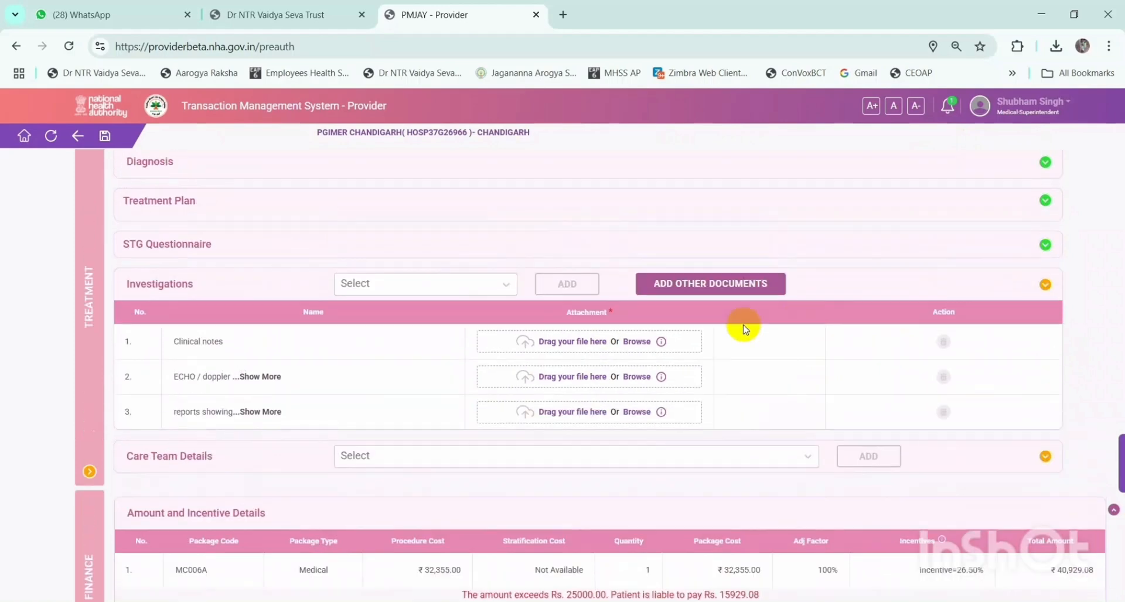
# - Attach ccc.jpg to clinical notes, ddbvcn.jpg to echo/doppler, and d.pdf to the third report
pyautogui.click(609, 342)
pyautogui.click(580, 280)
pyautogui.doubleClick(658, 280)
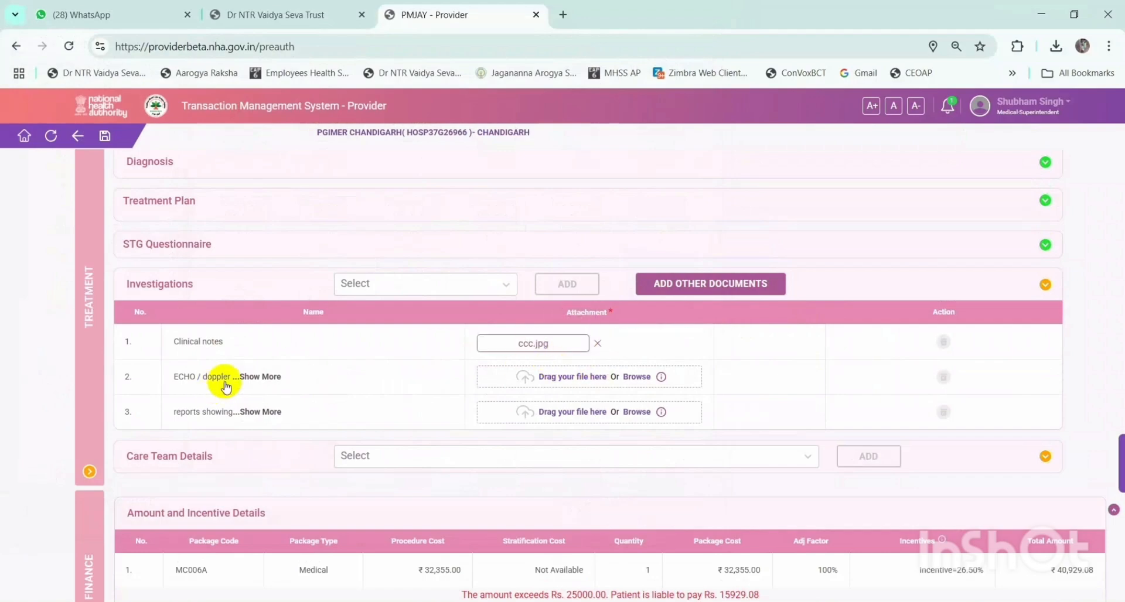
pyautogui.click(581, 381)
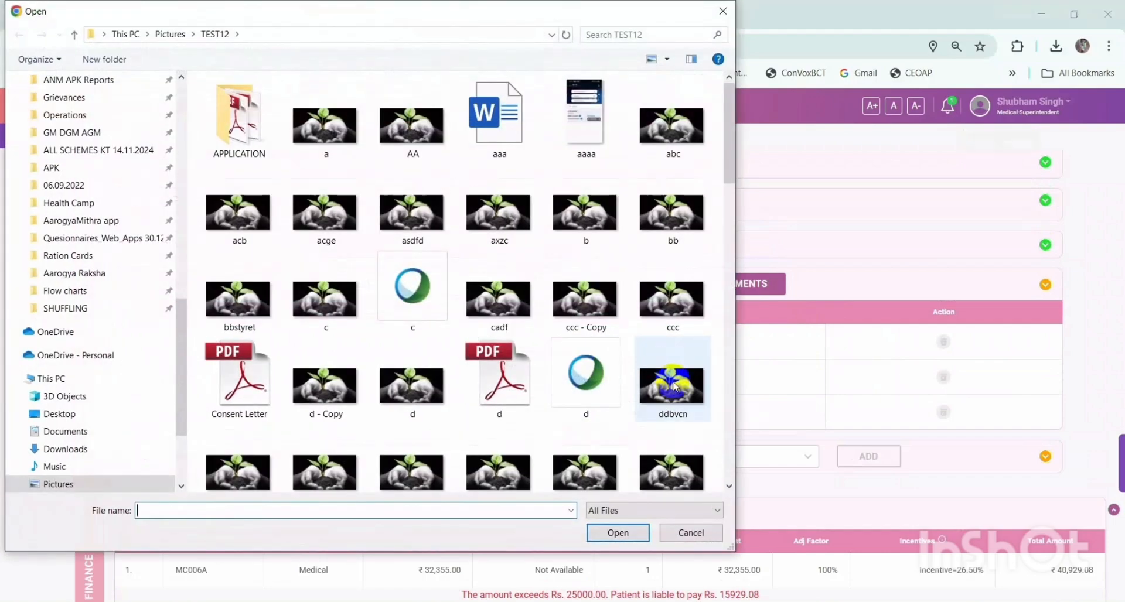
pyautogui.click(668, 375)
pyautogui.doubleClick(668, 375)
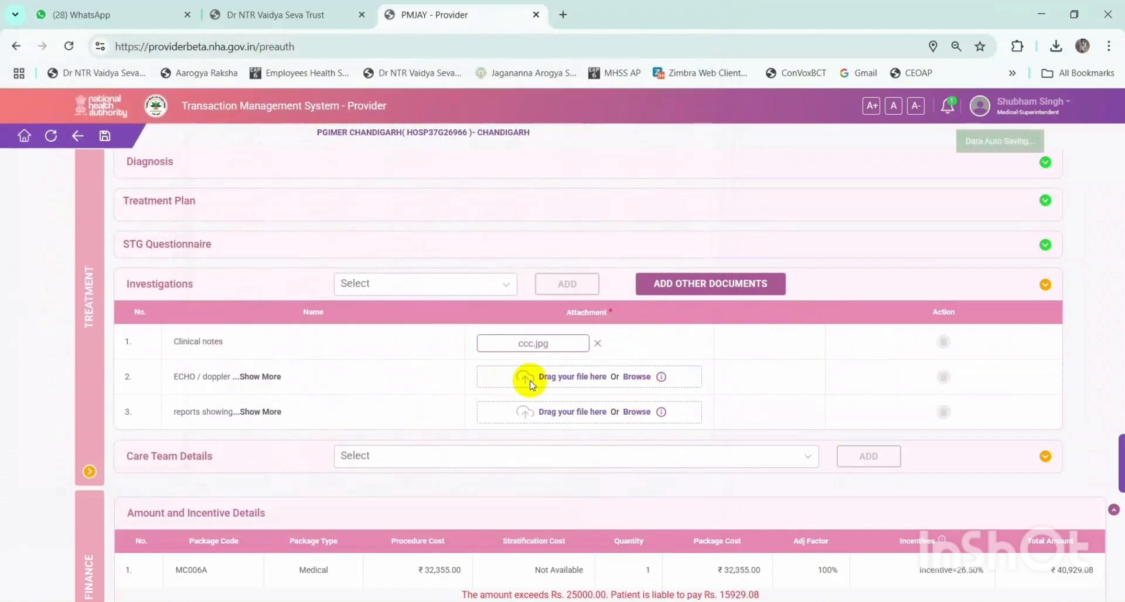
pyautogui.click(589, 413)
pyautogui.click(501, 362)
pyautogui.doubleClick(501, 363)
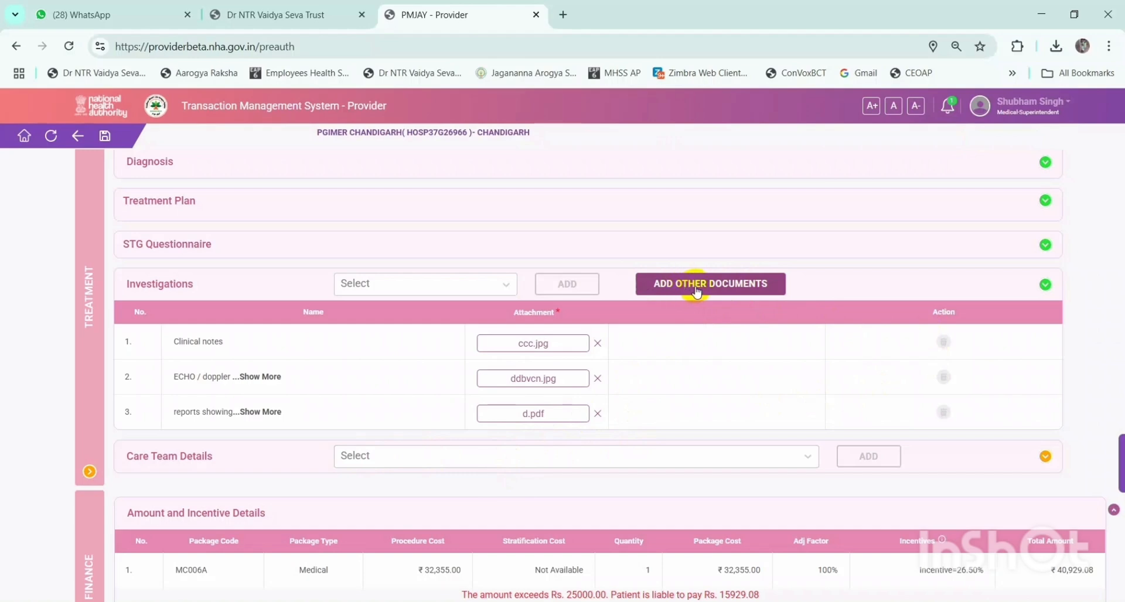
# - Check the add-document form, other investigation document types and the saved STG answers
pyautogui.click(742, 291)
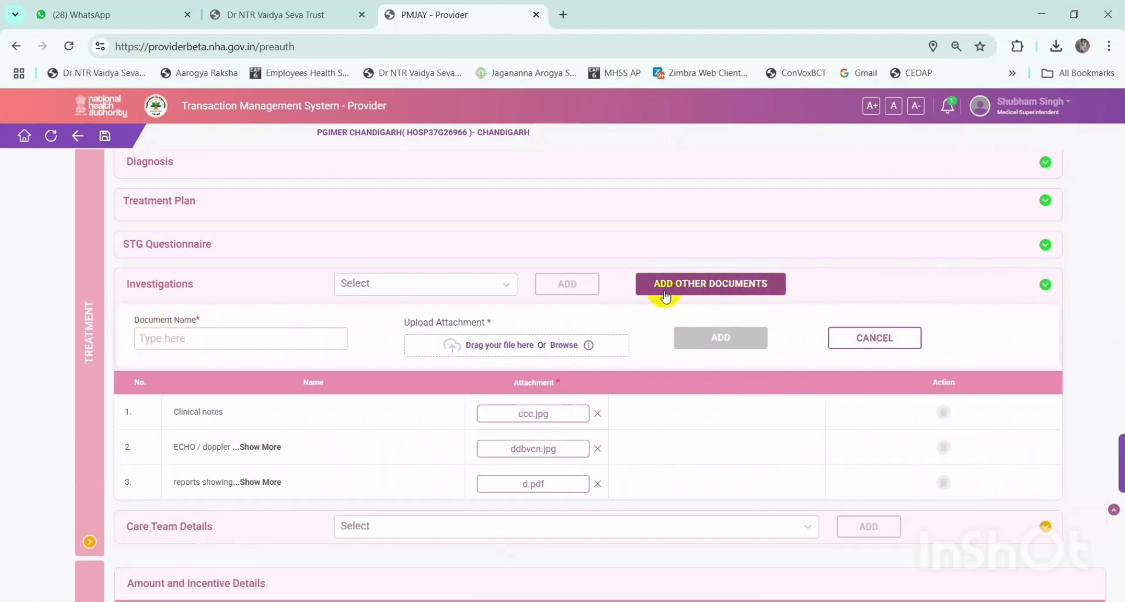
pyautogui.scroll(1, 439, 324)
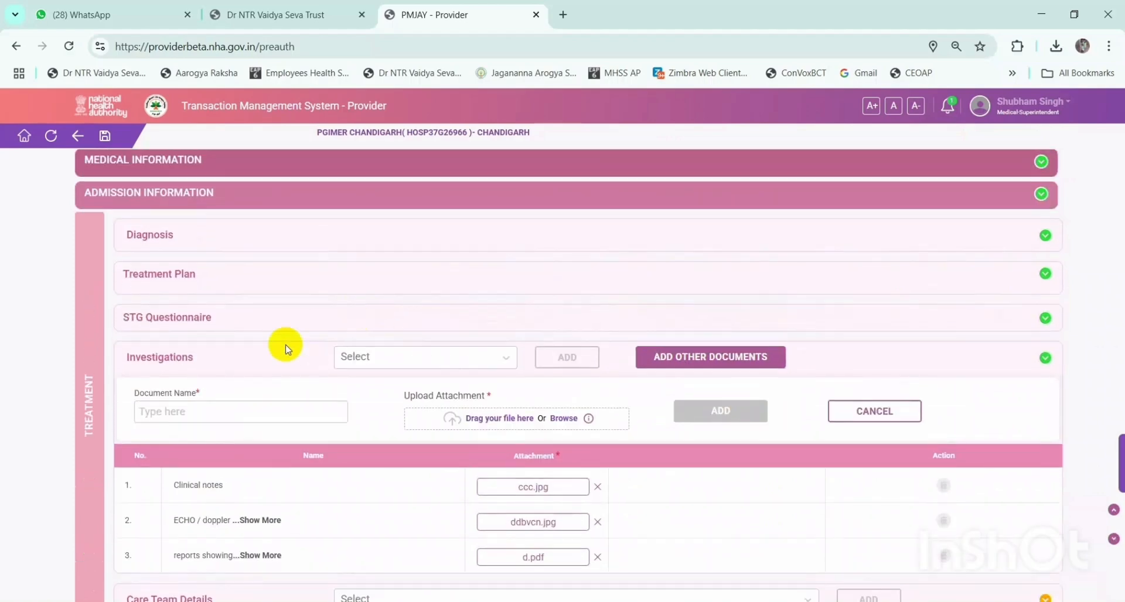
pyautogui.click(410, 363)
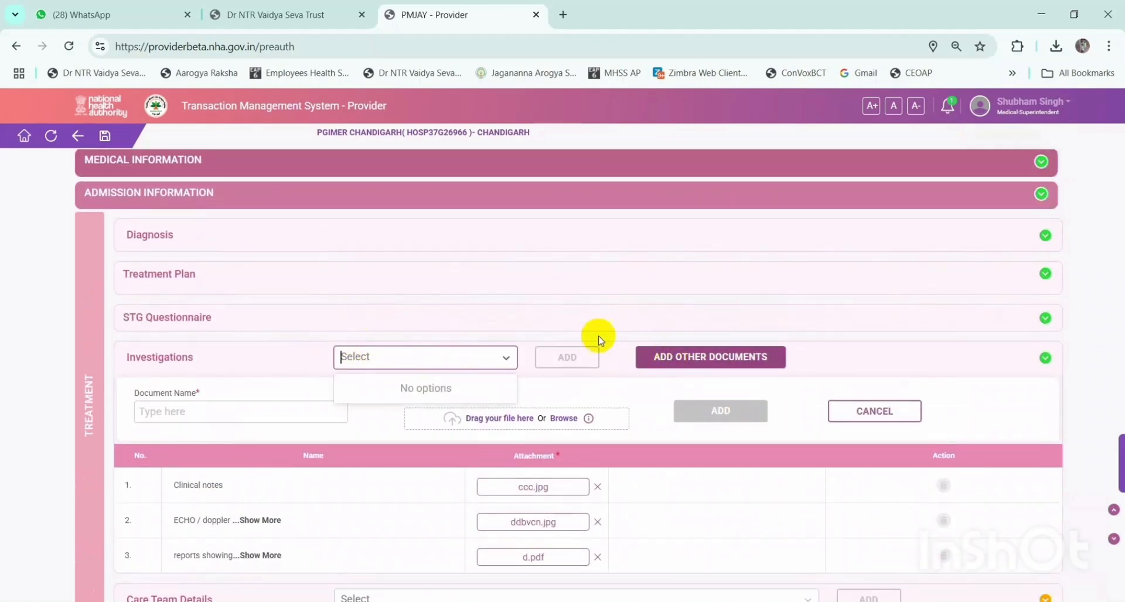
pyautogui.click(589, 320)
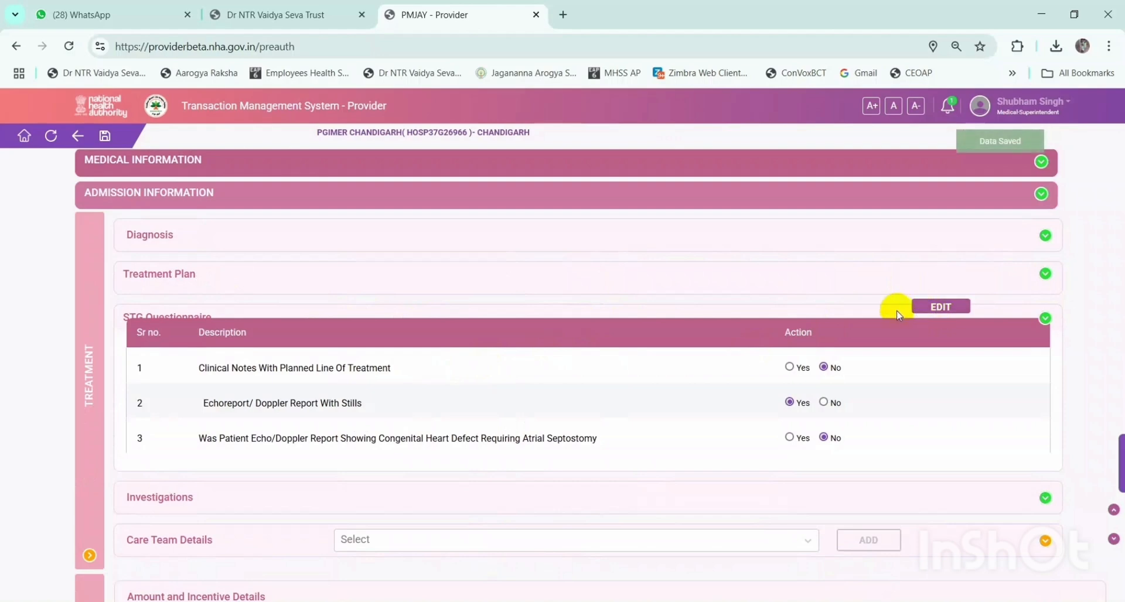
pyautogui.scroll(-1, 871, 329)
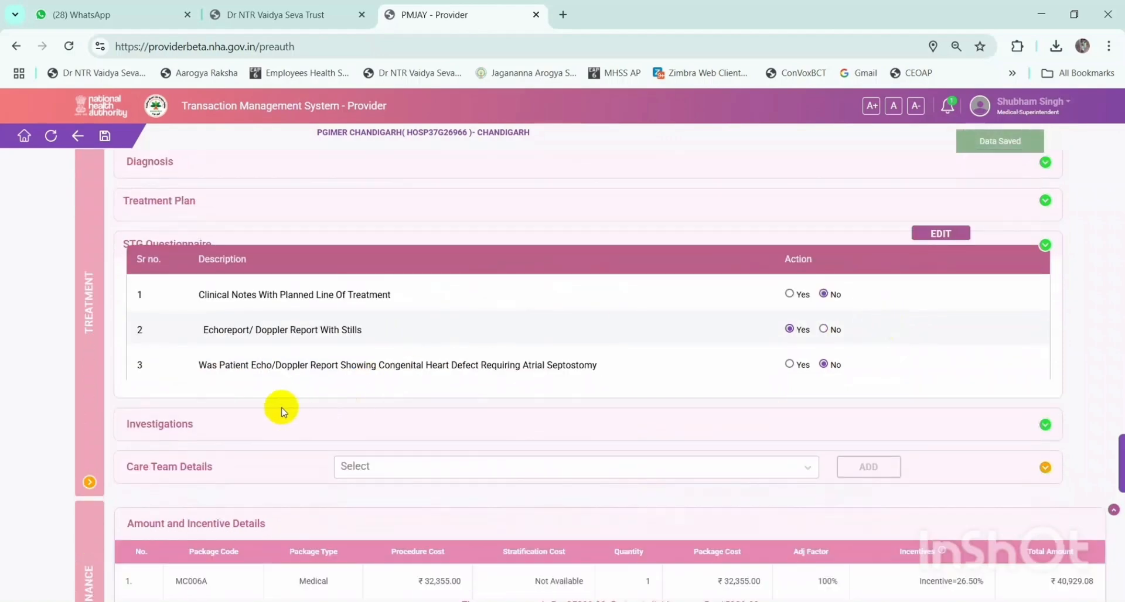
pyautogui.scroll(1, 460, 297)
pyautogui.scroll(-3, 440, 387)
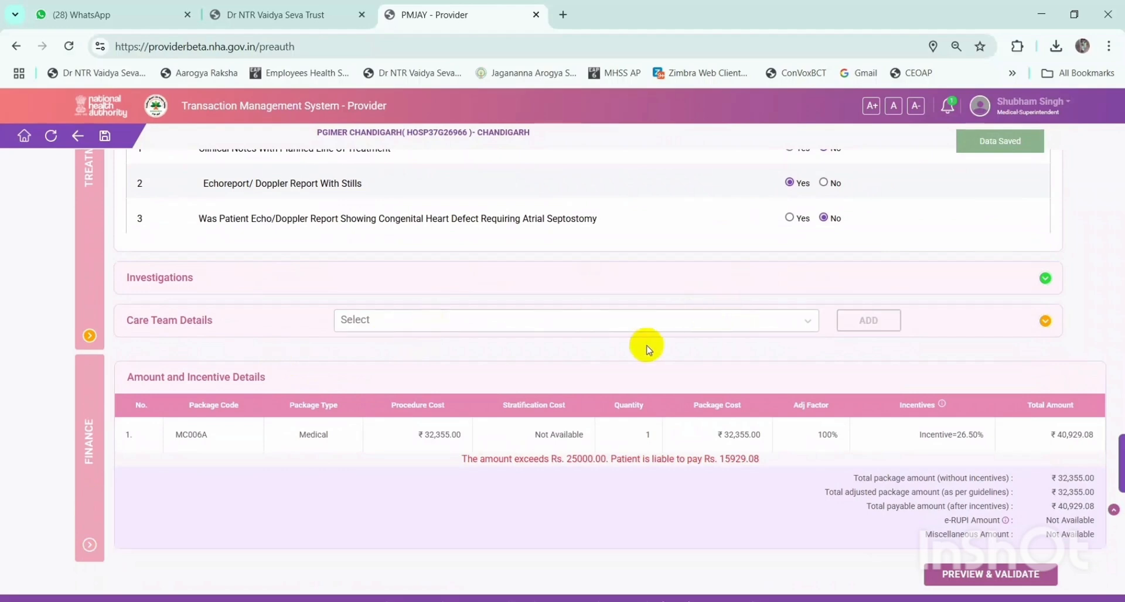
pyautogui.scroll(-1, 645, 346)
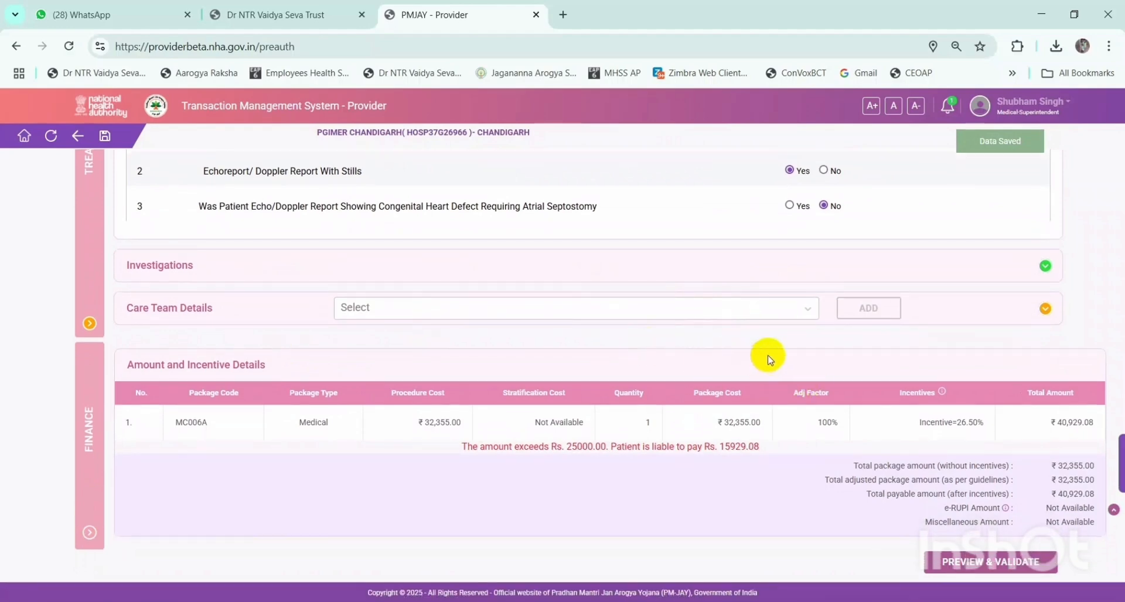
# - Add a listed hospital doctor, not Other, to the care team and show their qualification
pyautogui.click(394, 308)
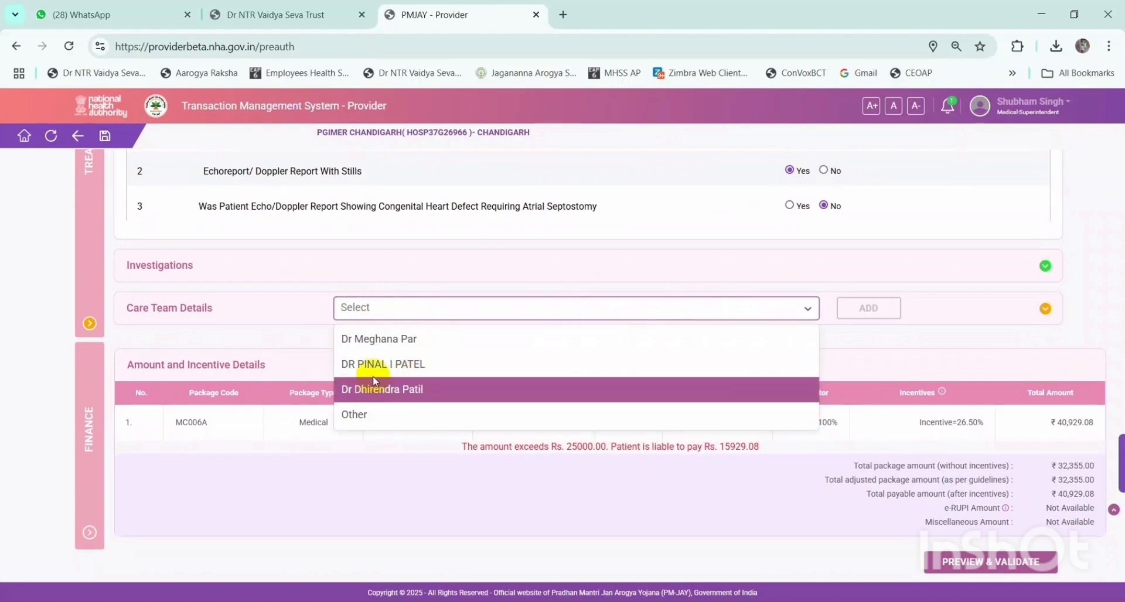
pyautogui.click(385, 413)
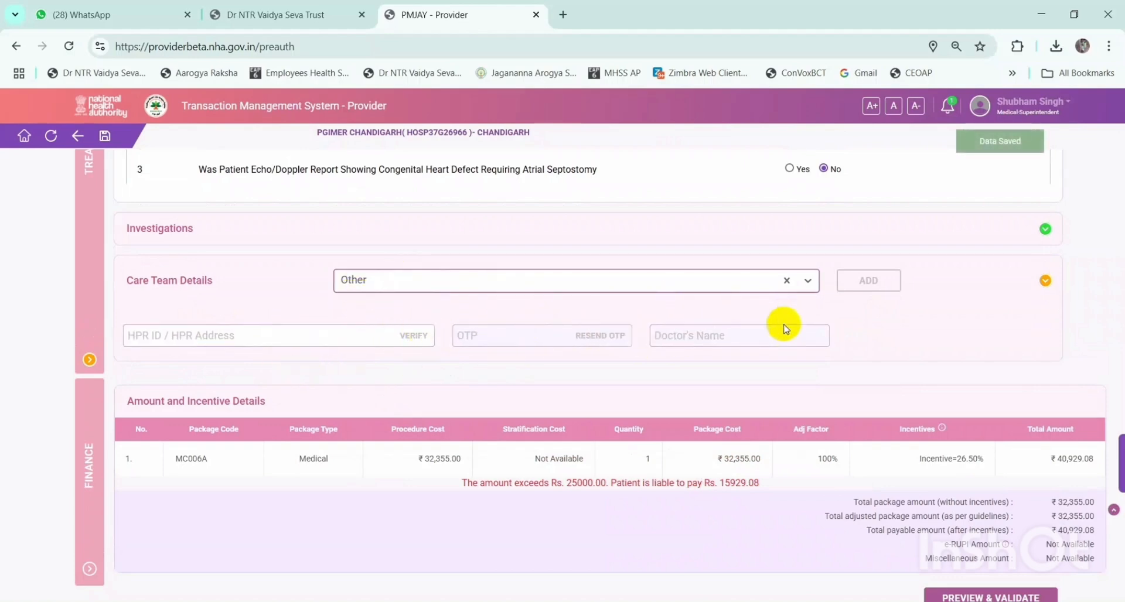
pyautogui.click(410, 284)
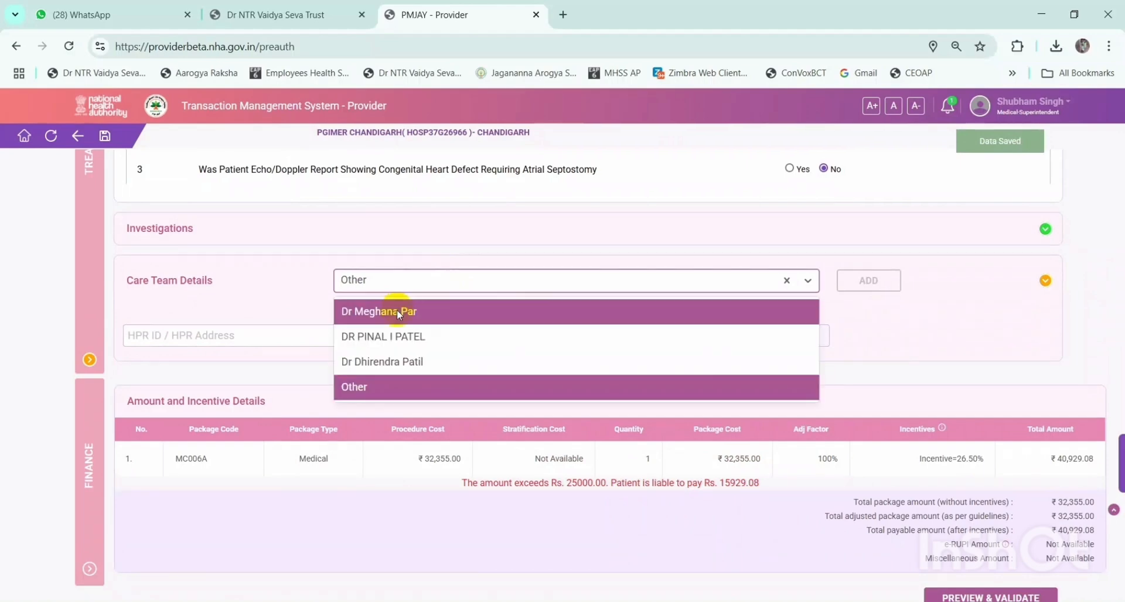
pyautogui.click(411, 314)
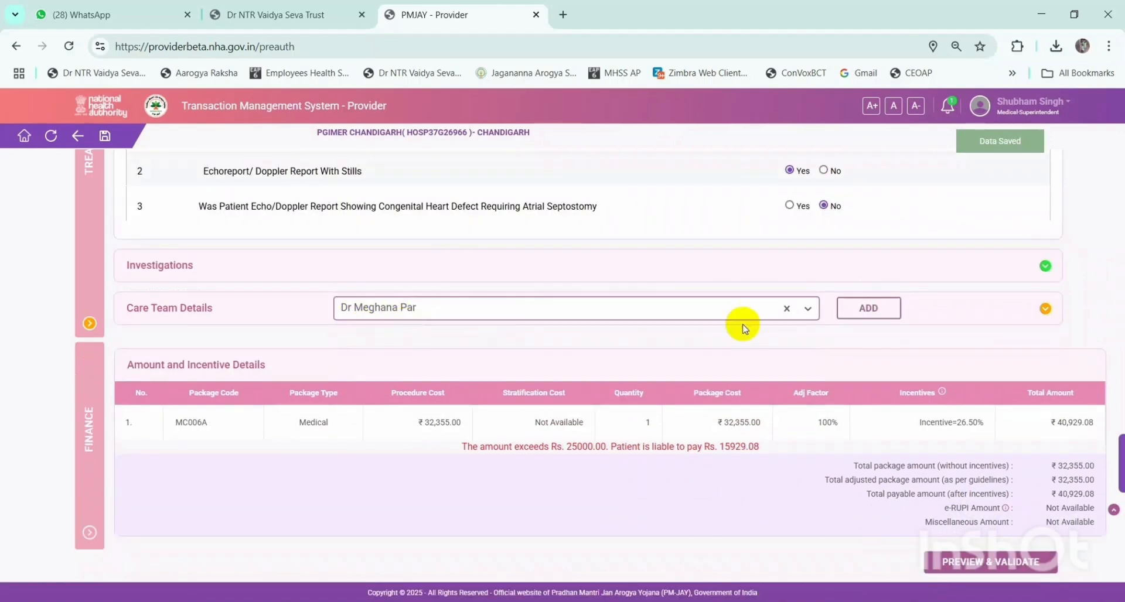
pyautogui.click(866, 317)
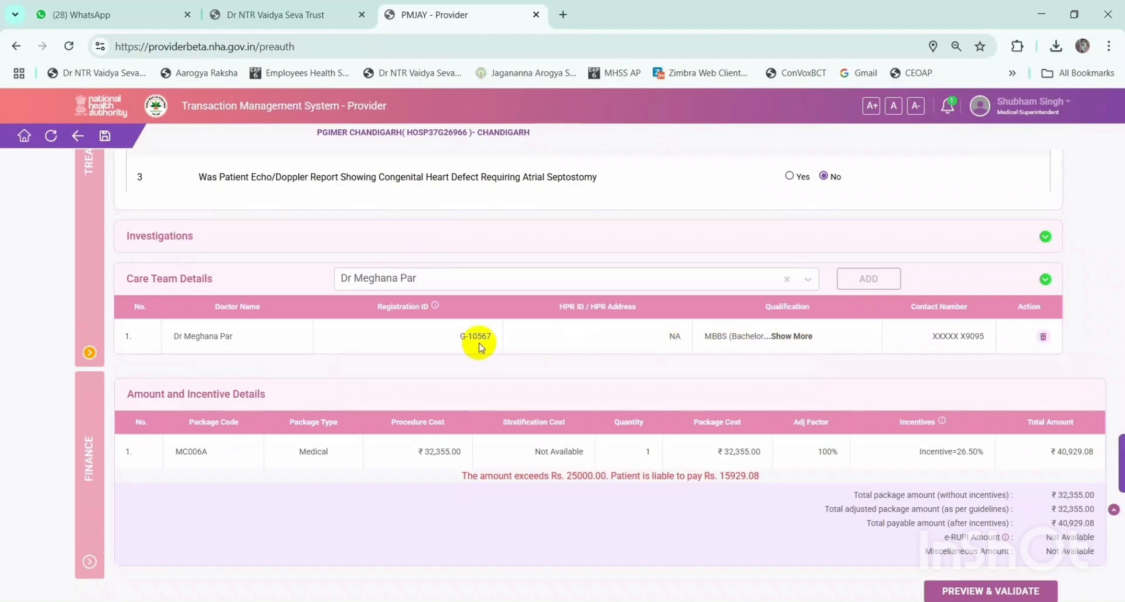
pyautogui.click(787, 335)
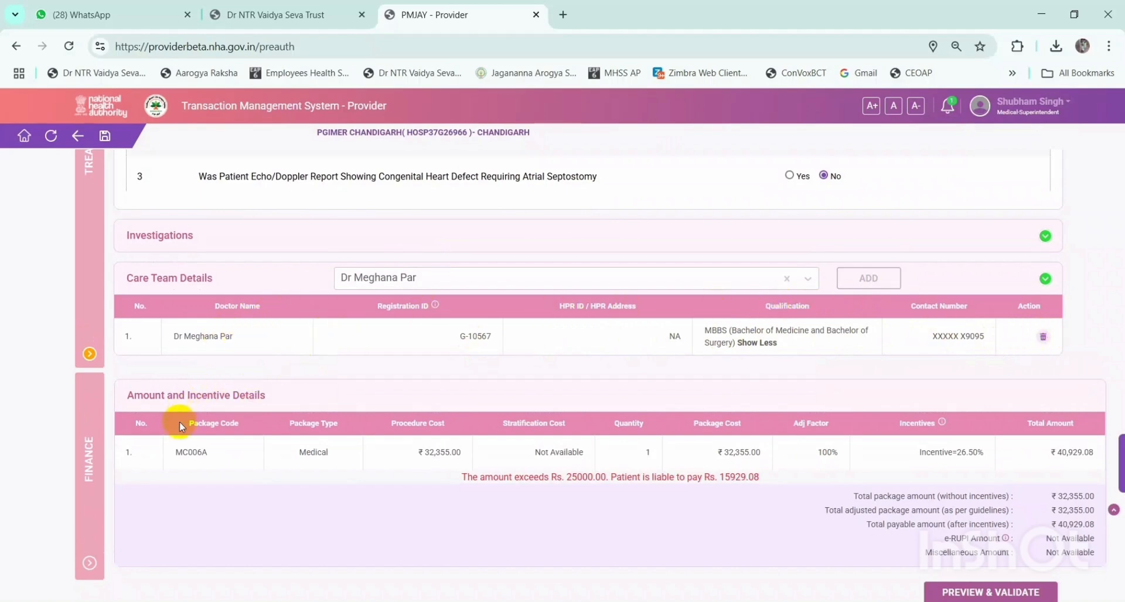
# - Highlight and review the package details and procedure cost amount
pyautogui.moveTo(178, 449); pyautogui.dragTo(748, 474)
pyautogui.click(575, 492)
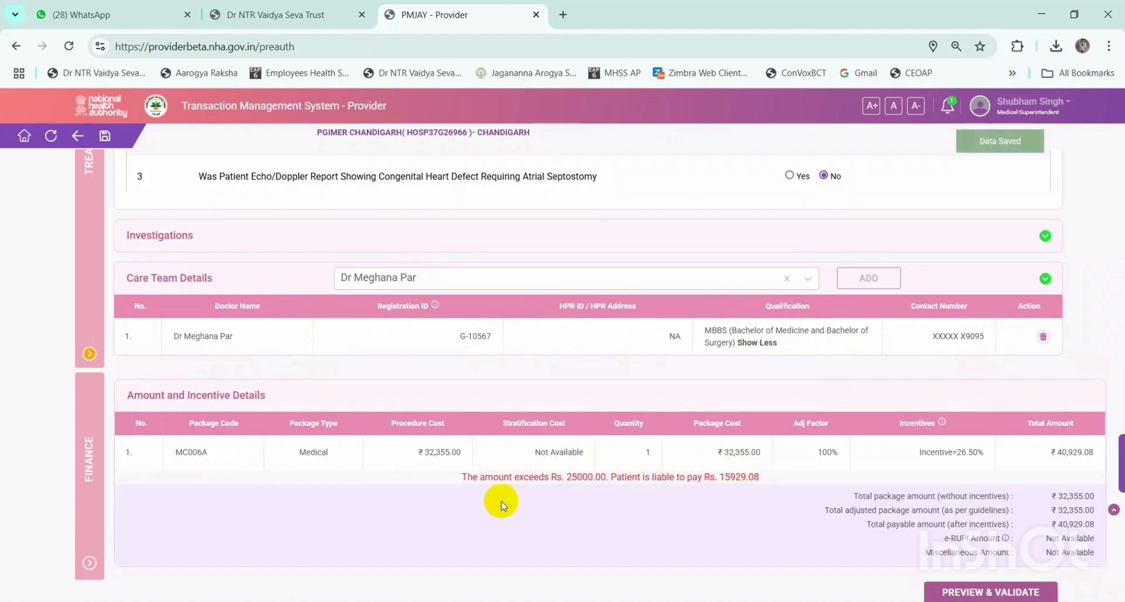
pyautogui.moveTo(409, 458); pyautogui.dragTo(469, 451)
pyautogui.click(573, 472)
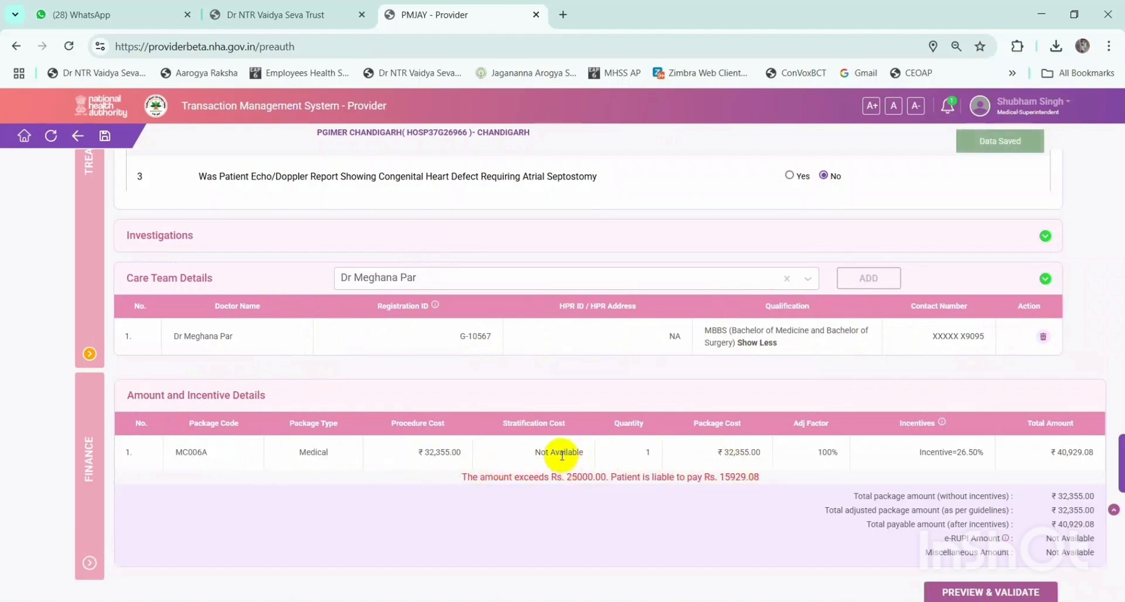
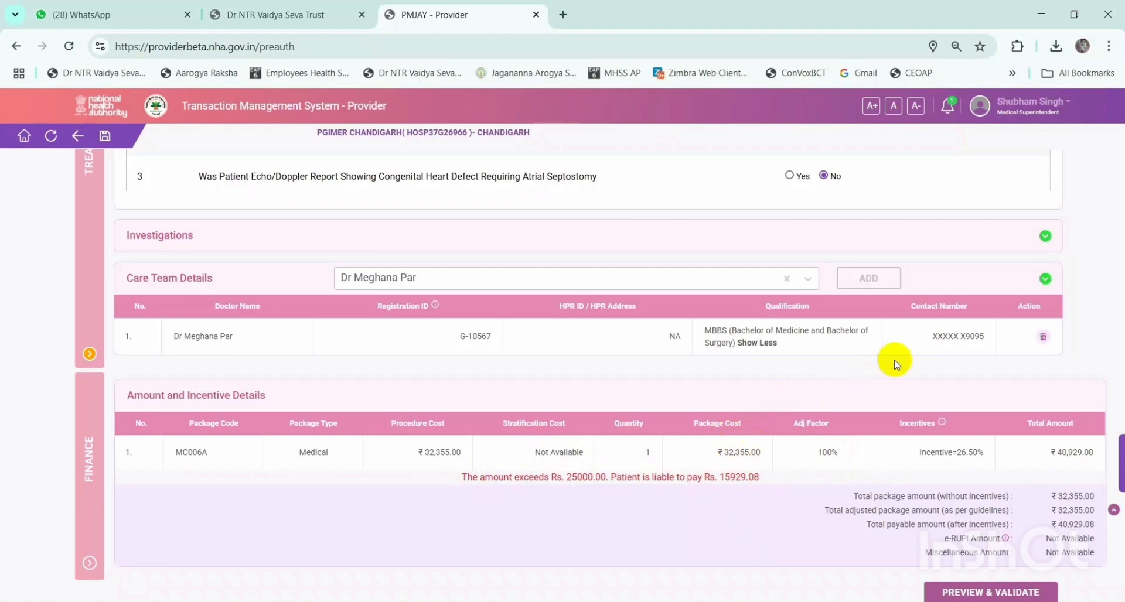
# - Review the 26.50% incentive value and open the preauthorization preview
pyautogui.scroll(1, 912, 347)
pyautogui.scroll(-2, 926, 354)
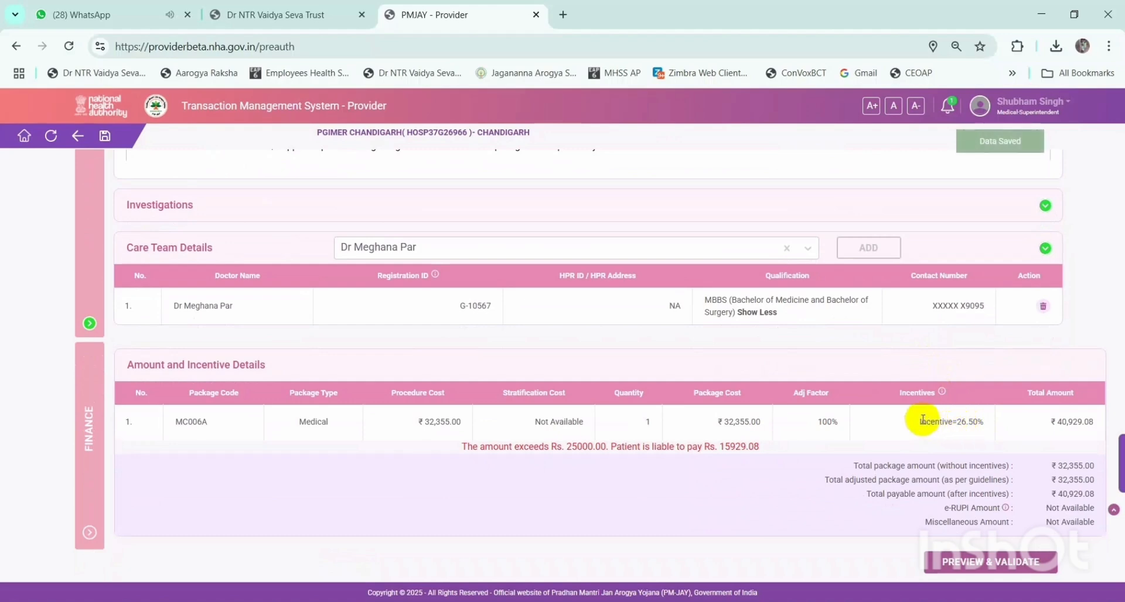
pyautogui.moveTo(939, 391)
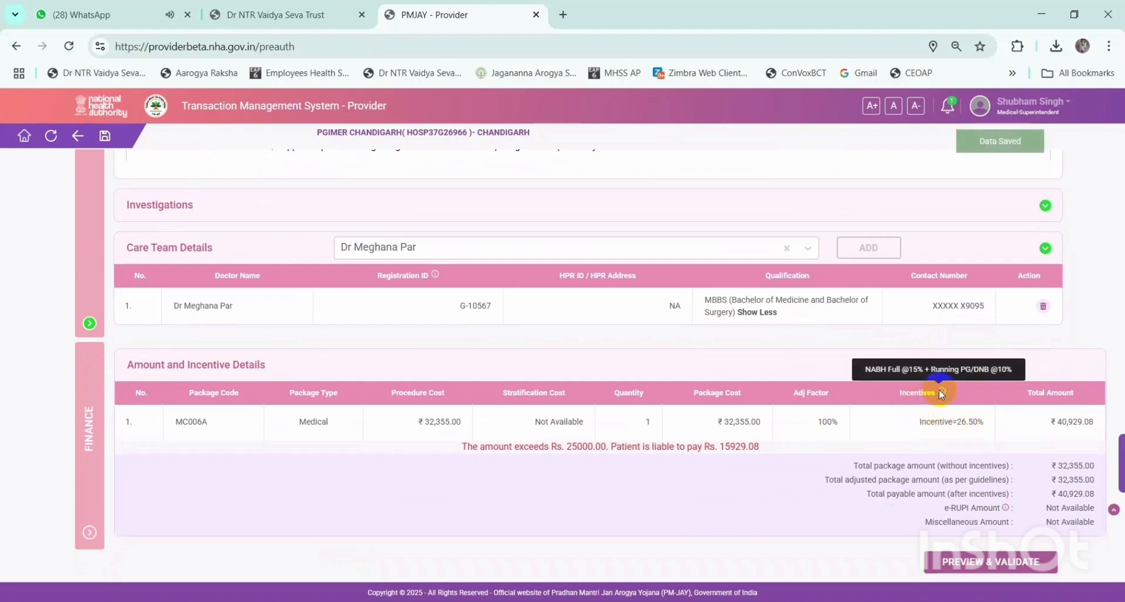
pyautogui.moveTo(919, 423); pyautogui.dragTo(985, 422)
pyautogui.click(984, 434)
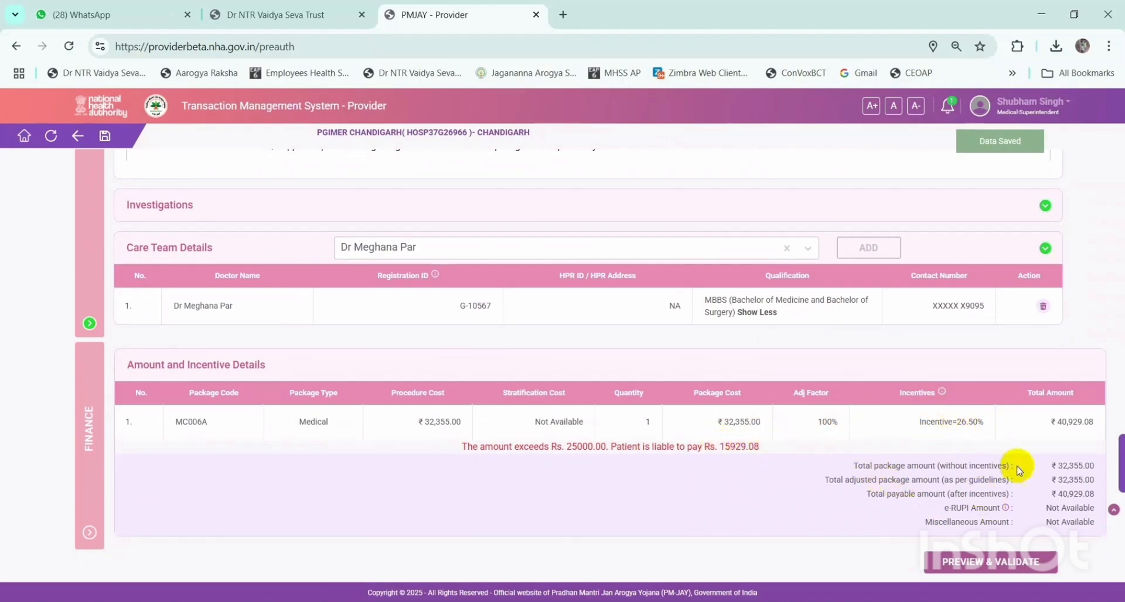
pyautogui.moveTo(939, 423); pyautogui.dragTo(1000, 437)
pyautogui.click(985, 567)
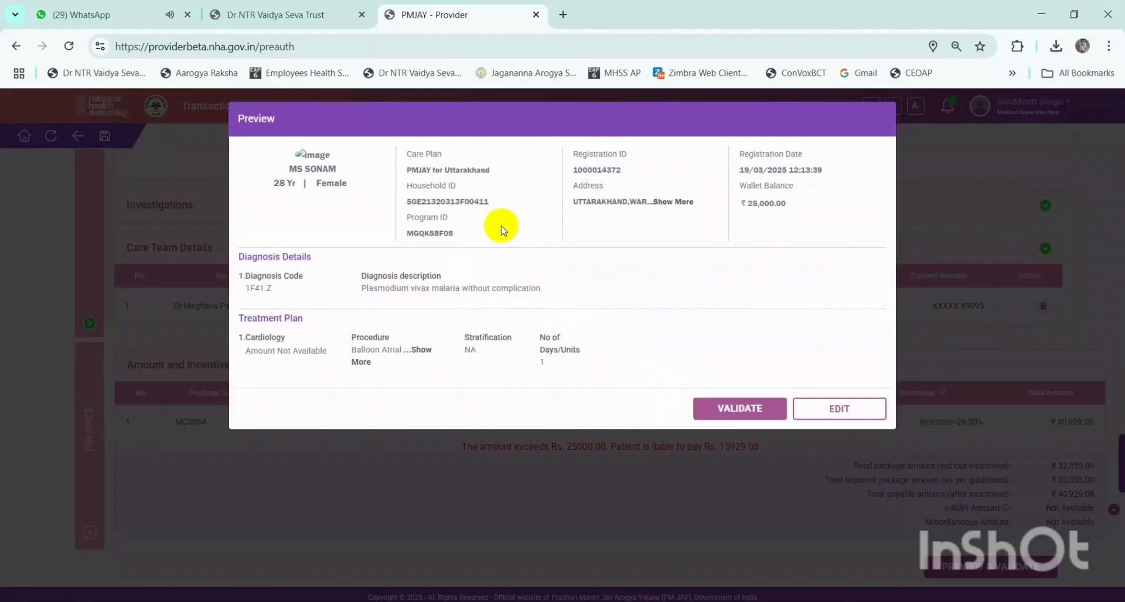
# - Scroll through the preview and validate the preauthorization details
pyautogui.scroll(-3, 608, 326)
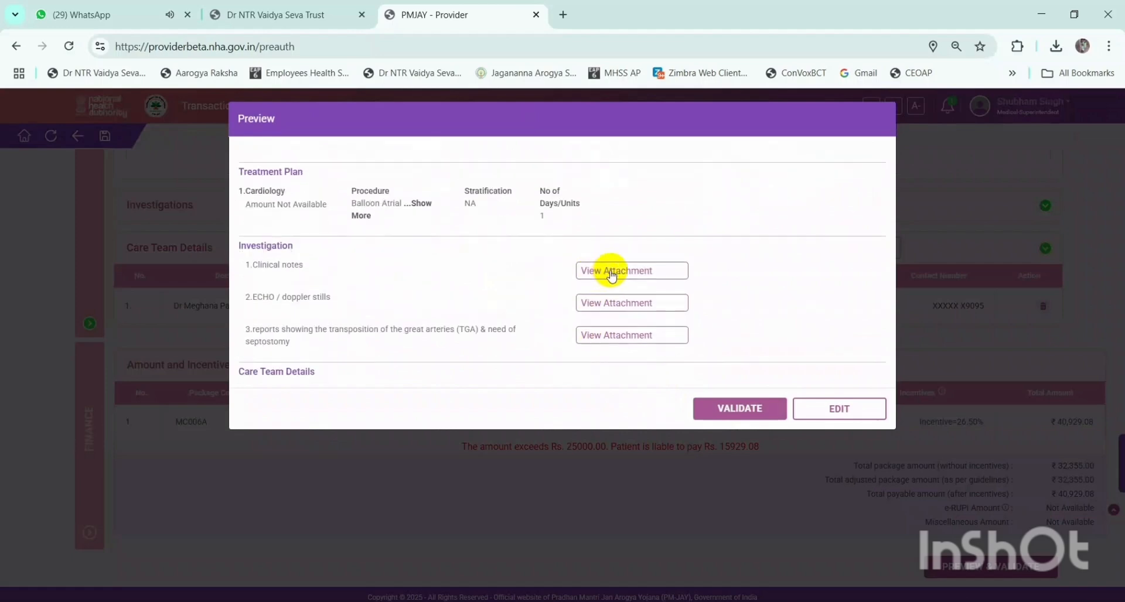
pyautogui.scroll(-4, 676, 262)
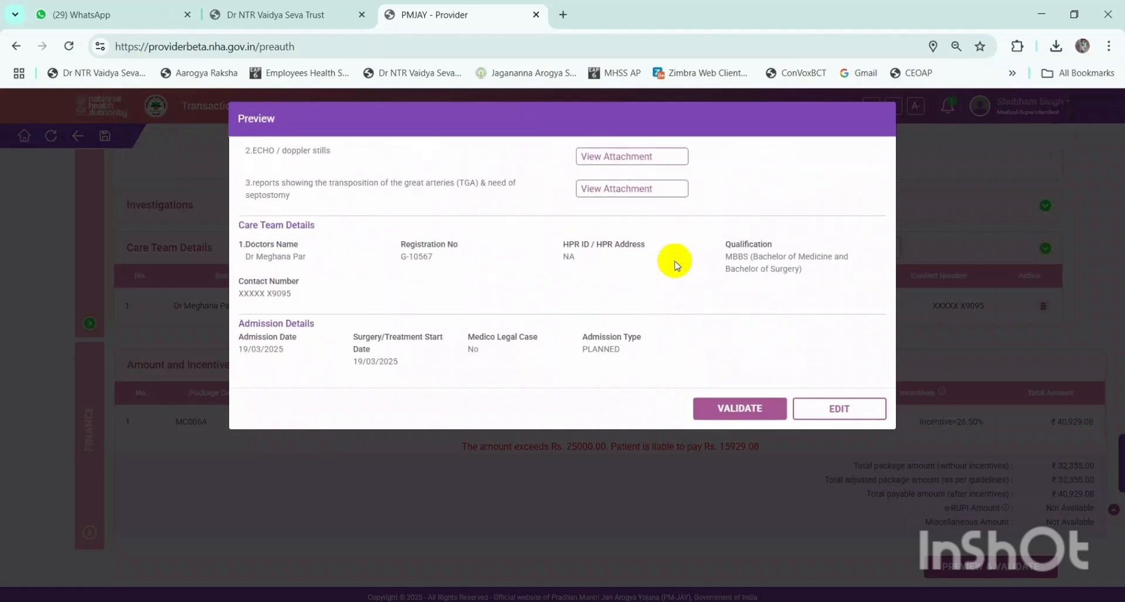
pyautogui.scroll(-3, 674, 262)
pyautogui.click(718, 408)
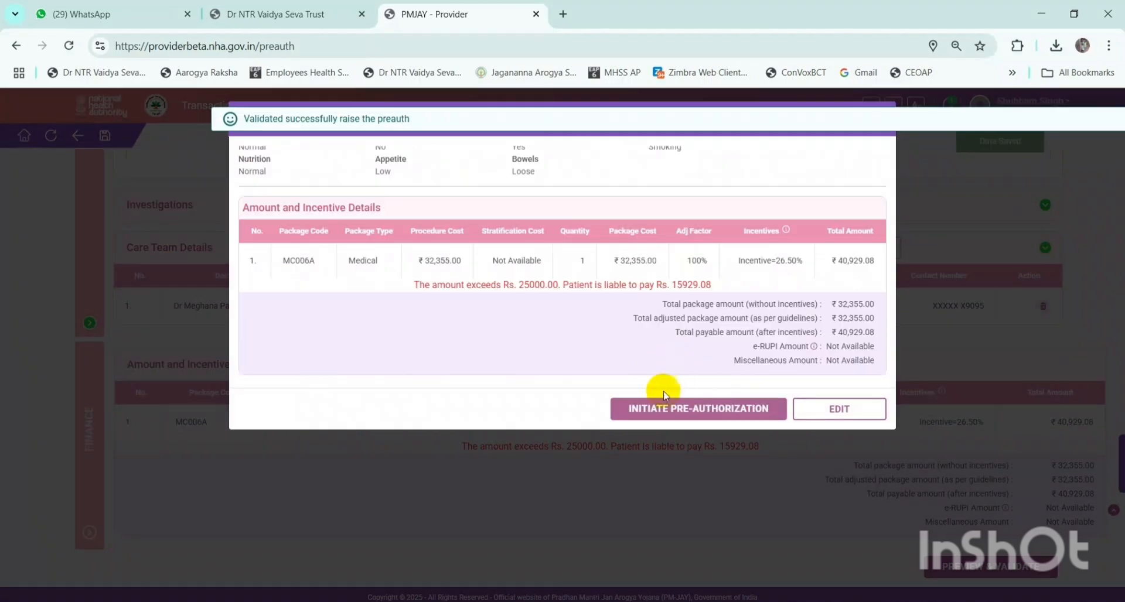
# - Review the total package amount and the total payable amount
pyautogui.tripleClick(829, 303)
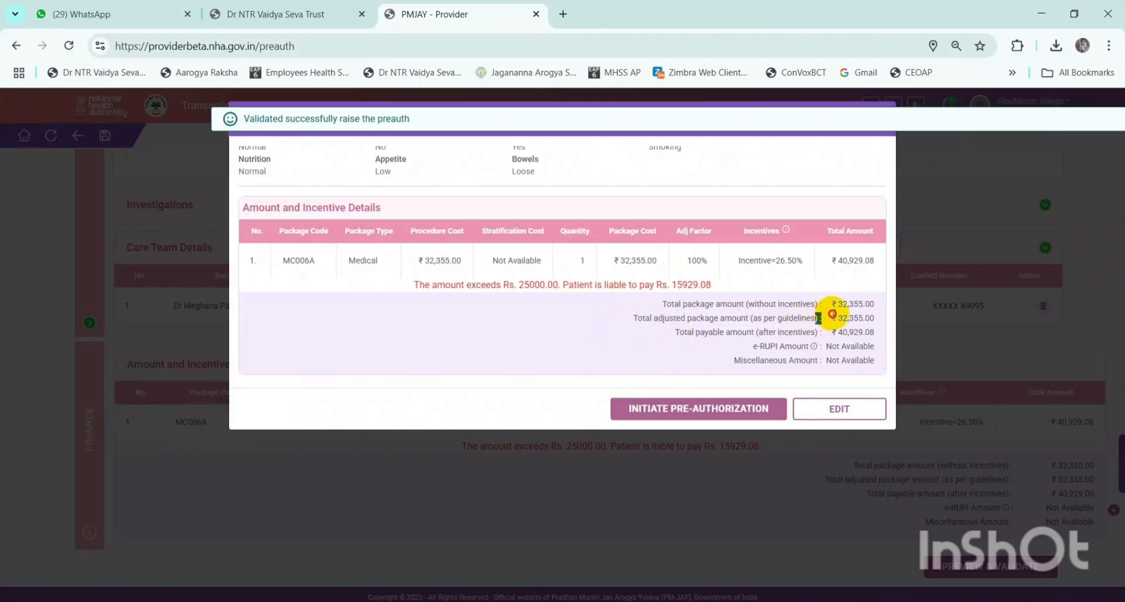
pyautogui.moveTo(839, 333); pyautogui.dragTo(877, 331)
pyautogui.click(845, 336)
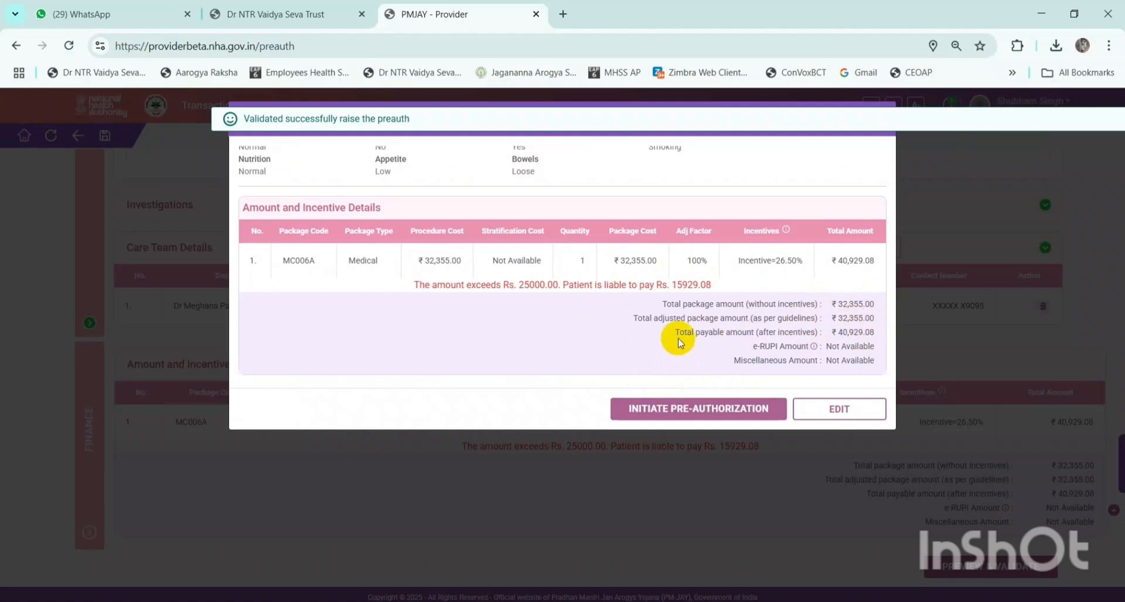
pyautogui.moveTo(672, 338); pyautogui.dragTo(845, 333)
pyautogui.click(867, 334)
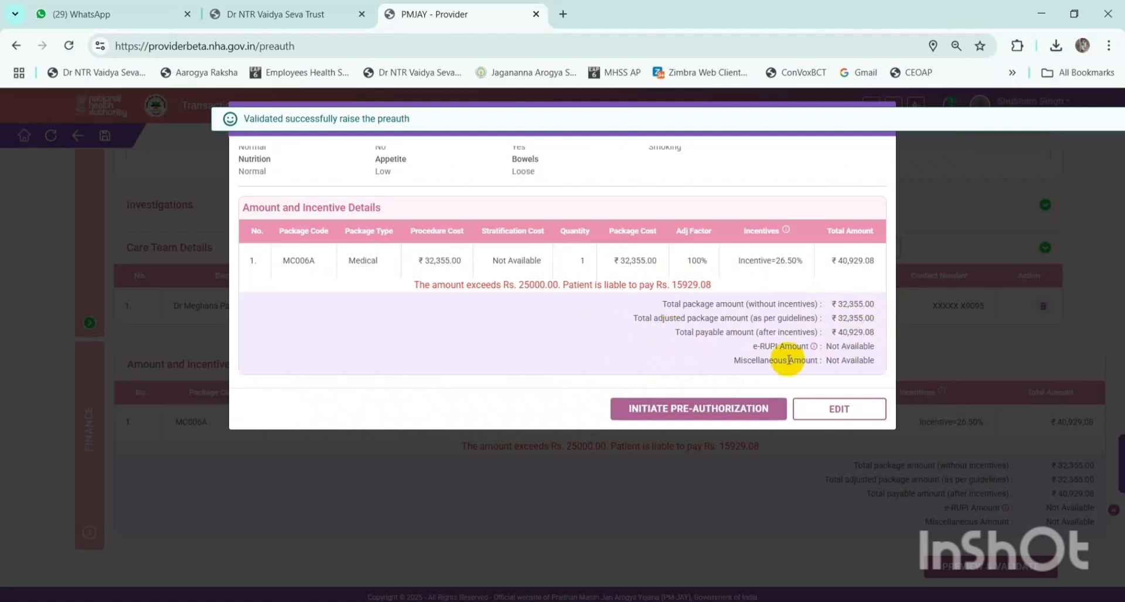
# - Initiate the pre-authorization, backing out once, then confirm it with YES
pyautogui.click(732, 412)
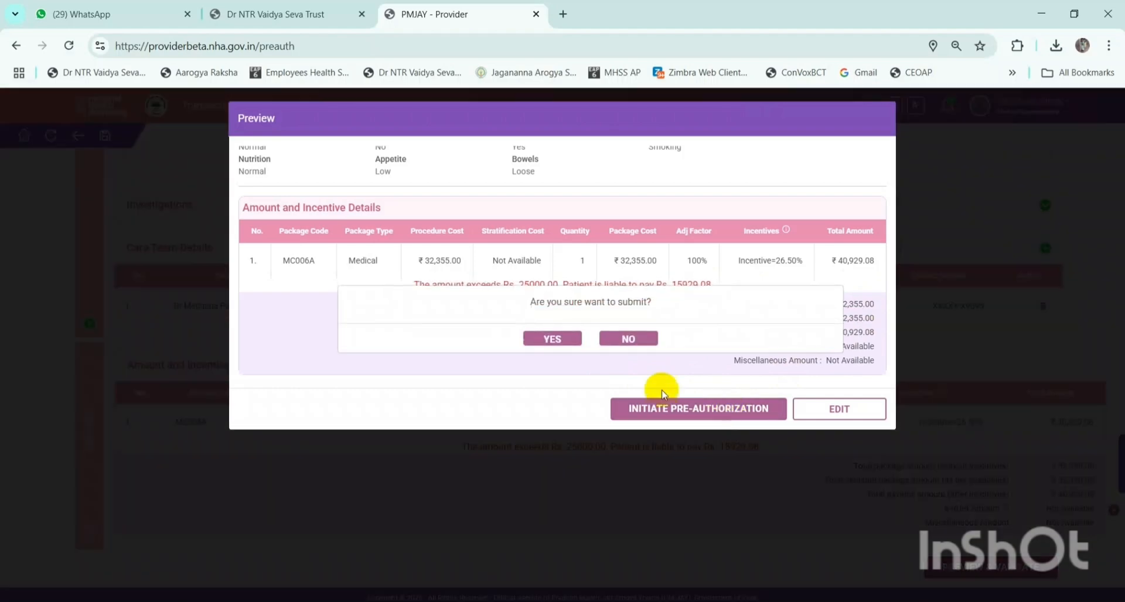
pyautogui.click(635, 343)
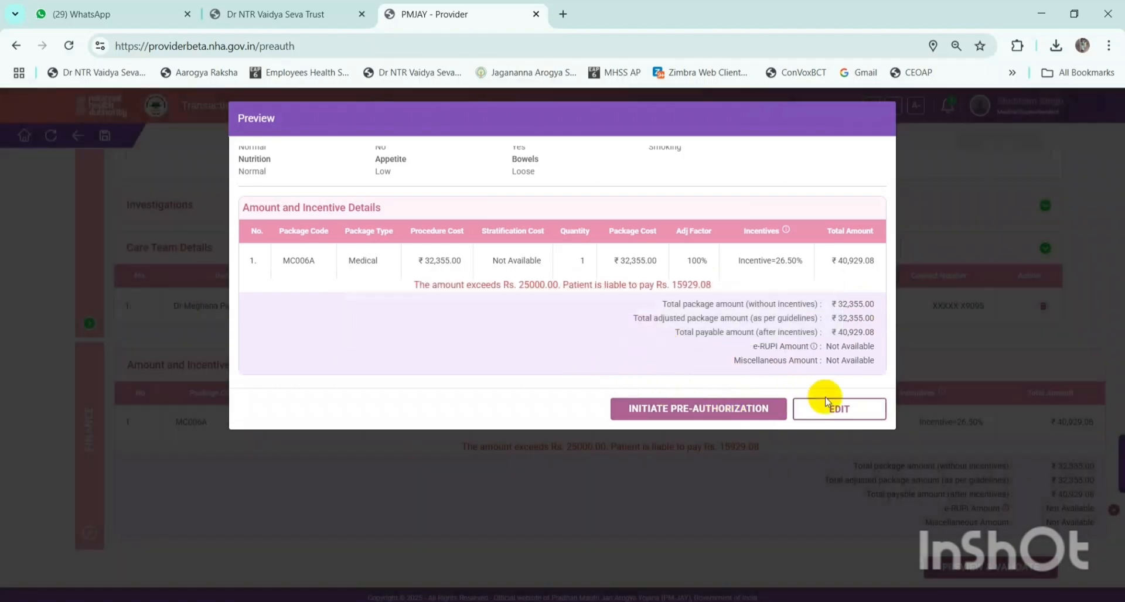
pyautogui.click(746, 409)
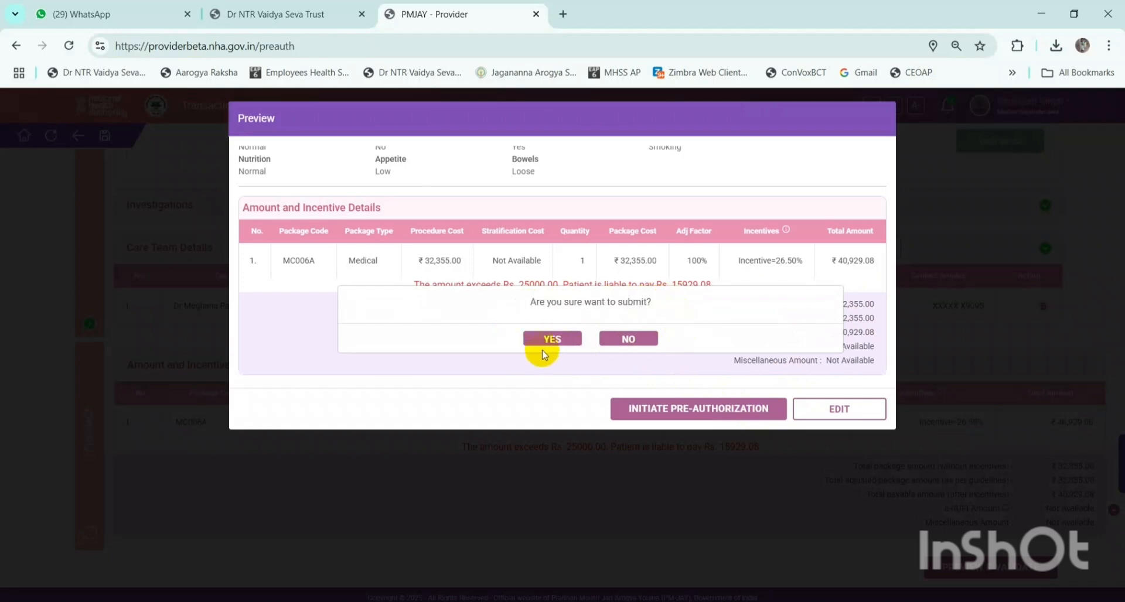
pyautogui.click(555, 338)
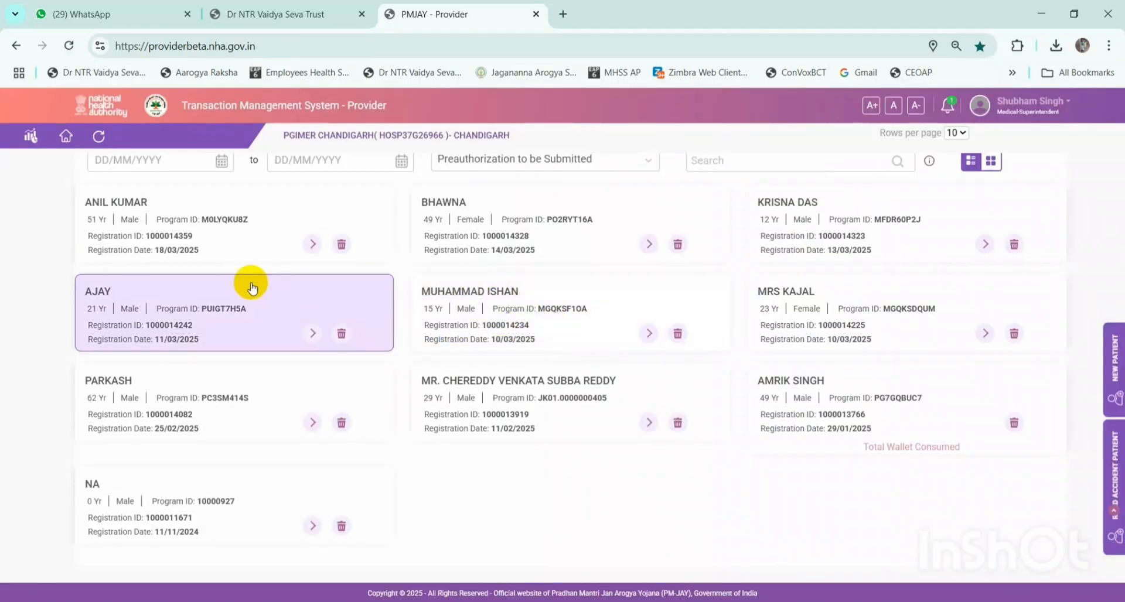
# - Review the 'Preauthorization Initiated!' success message
pyautogui.scroll(2, 250, 241)
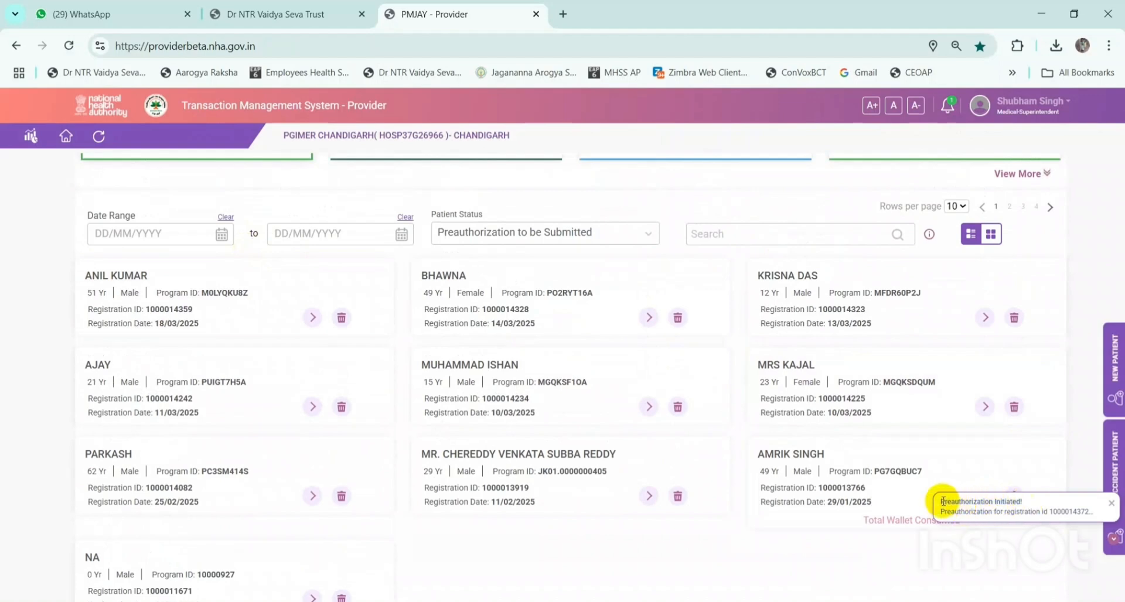
pyautogui.moveTo(942, 503); pyautogui.dragTo(1023, 503)
pyautogui.click(1008, 519)
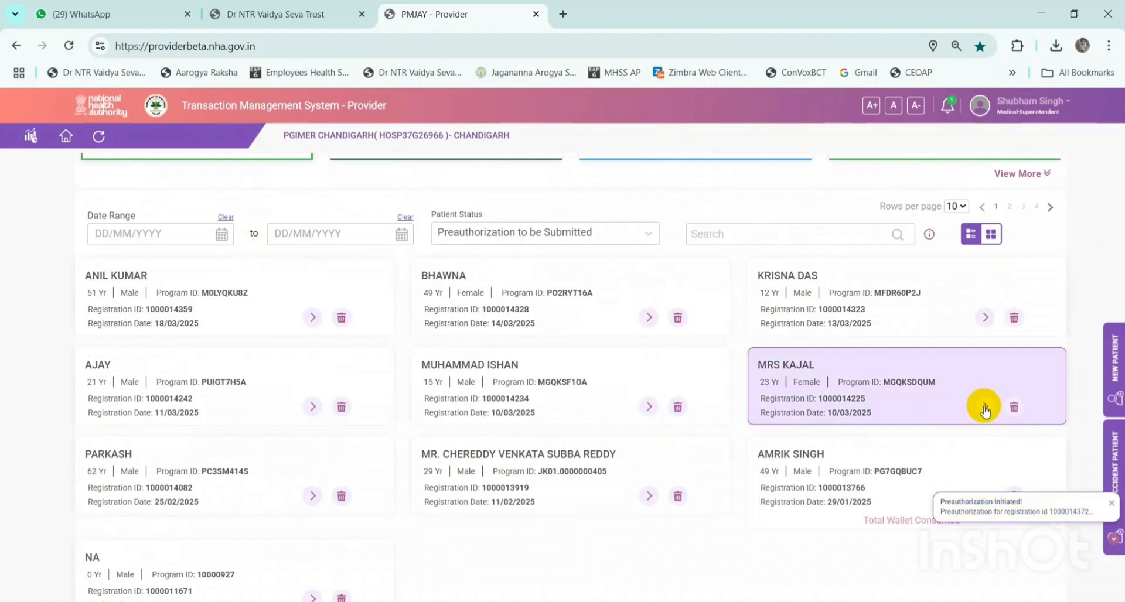
# - Check the notifications list, then list the 9 pending preauthorizations
pyautogui.scroll(1, 999, 268)
pyautogui.scroll(2, 999, 268)
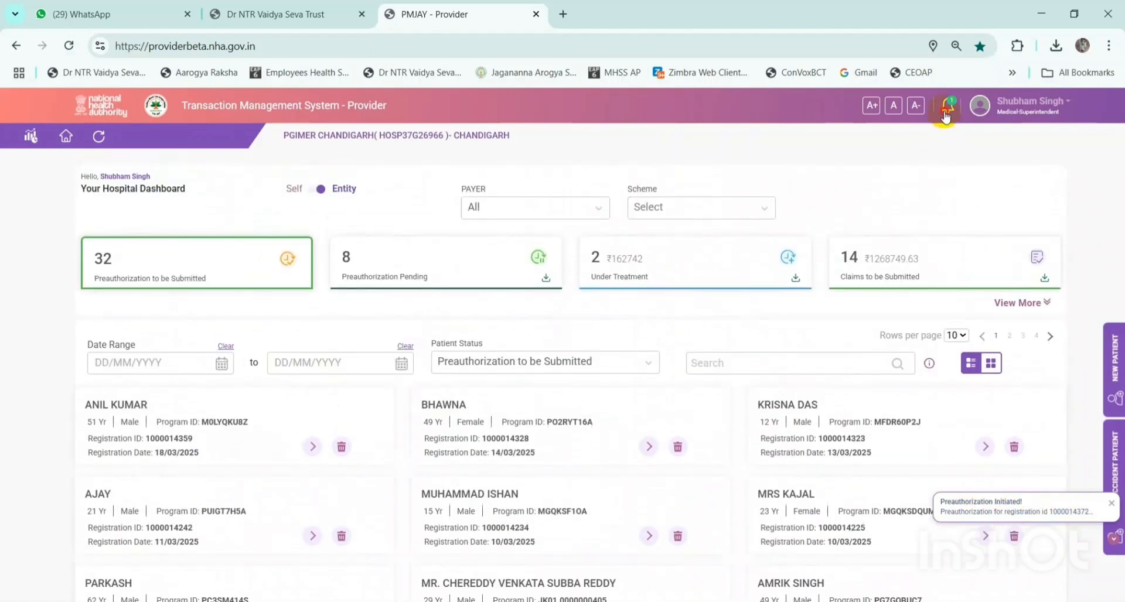
pyautogui.click(945, 117)
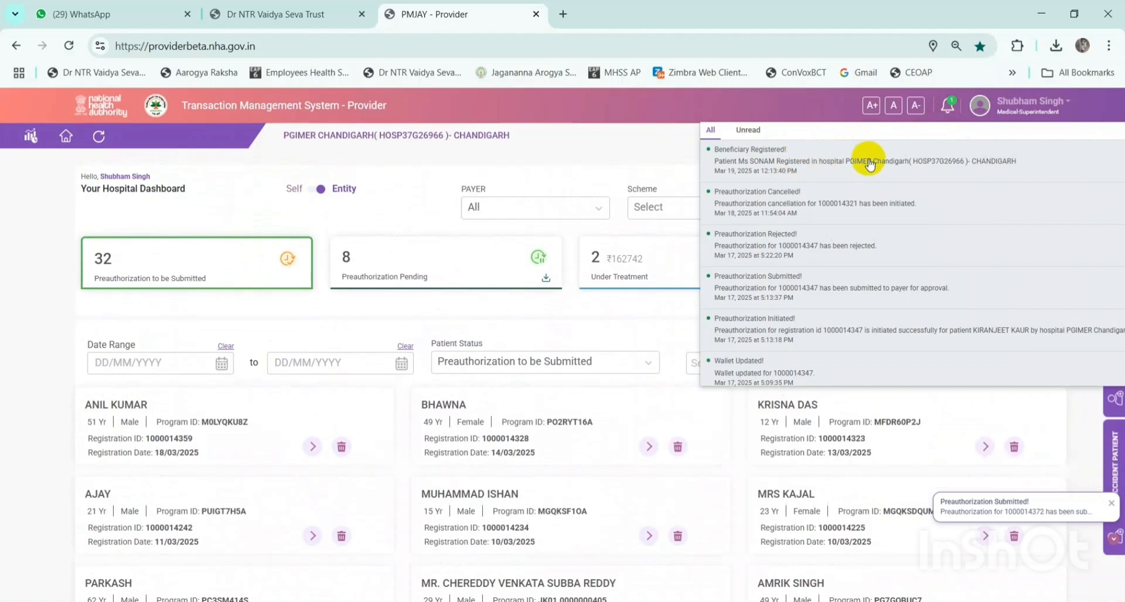
pyautogui.click(647, 155)
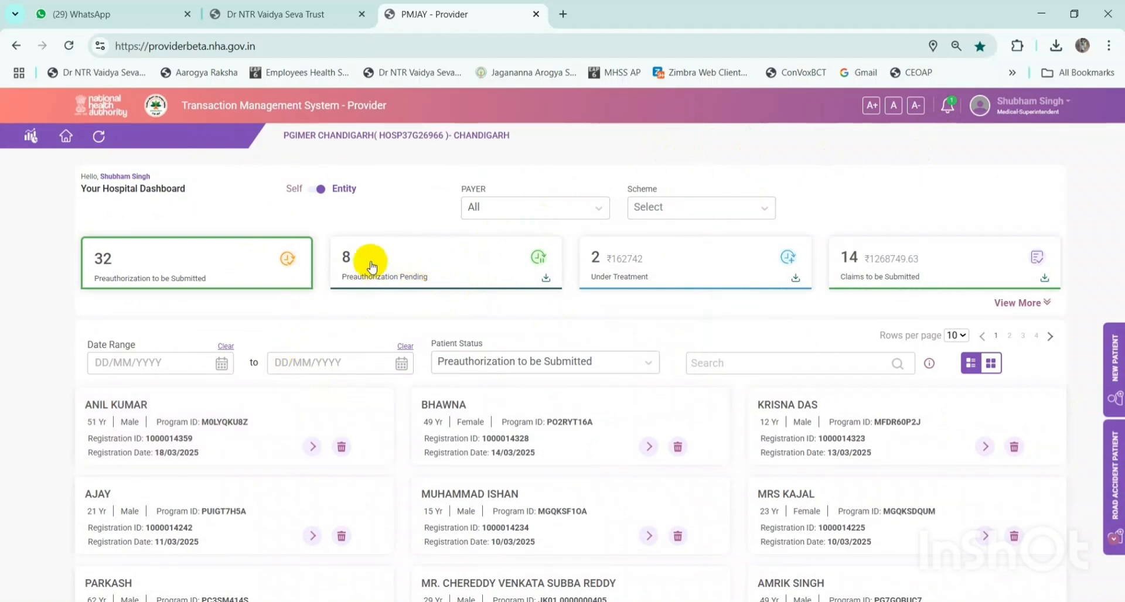
pyautogui.click(414, 263)
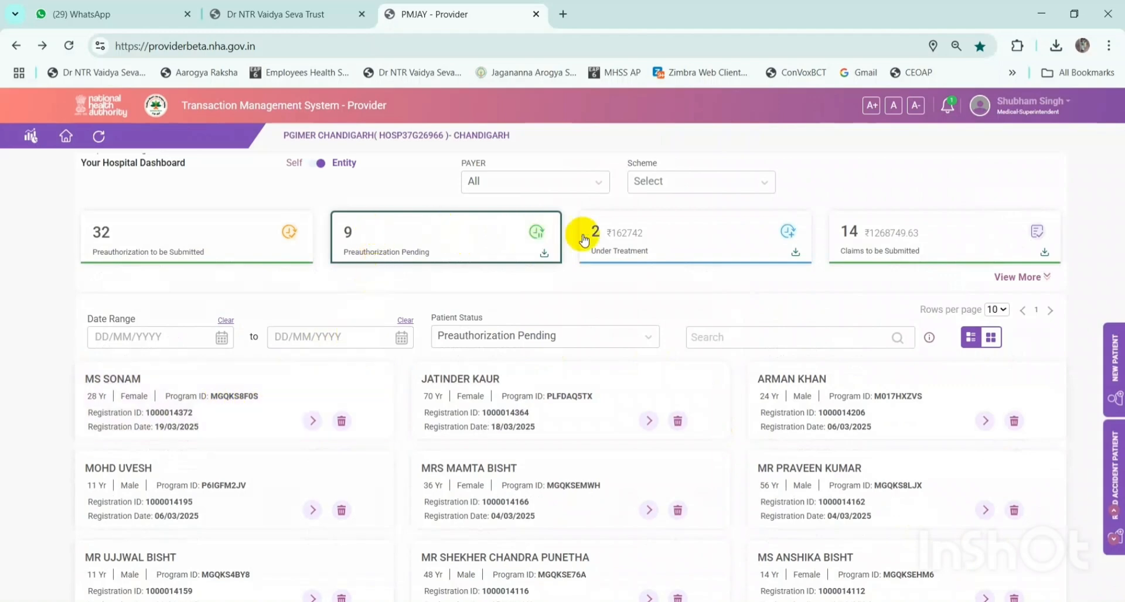
# - List the 2 patients under treatment, worth ₹162742 in total
pyautogui.scroll(1, 666, 228)
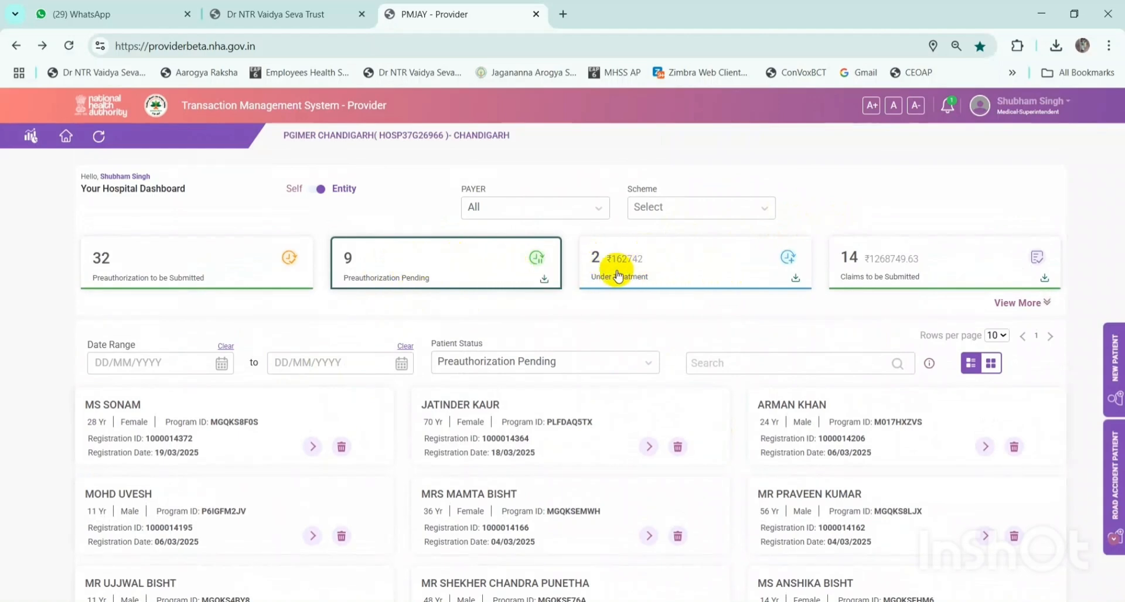
pyautogui.click(644, 272)
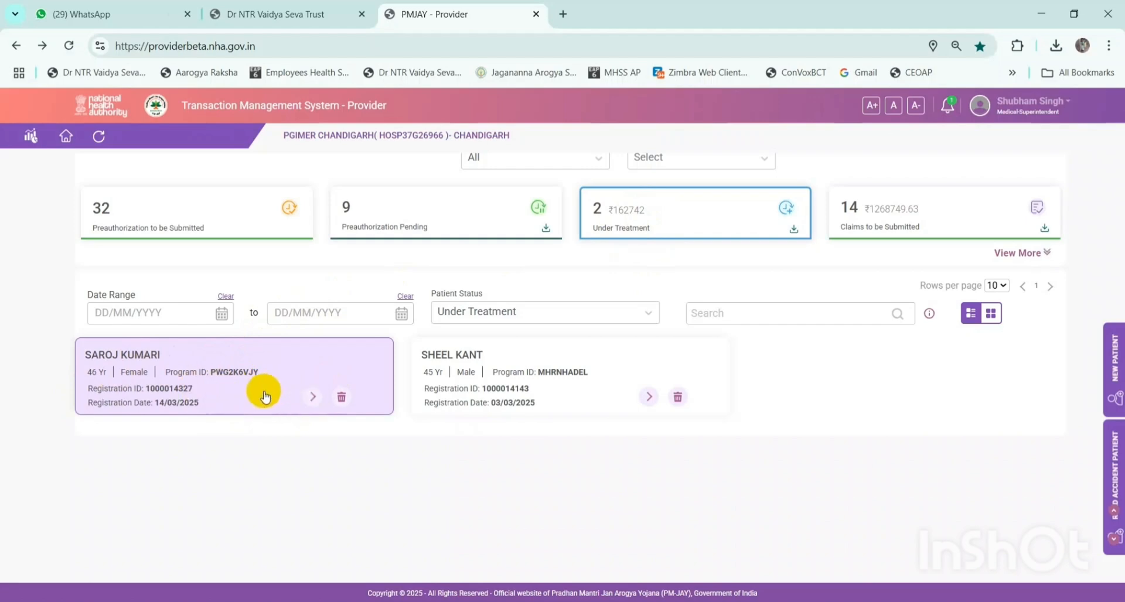
# - Open the first under-treatment patient's case page, showing ₹168927.53 preauth approved
pyautogui.click(311, 398)
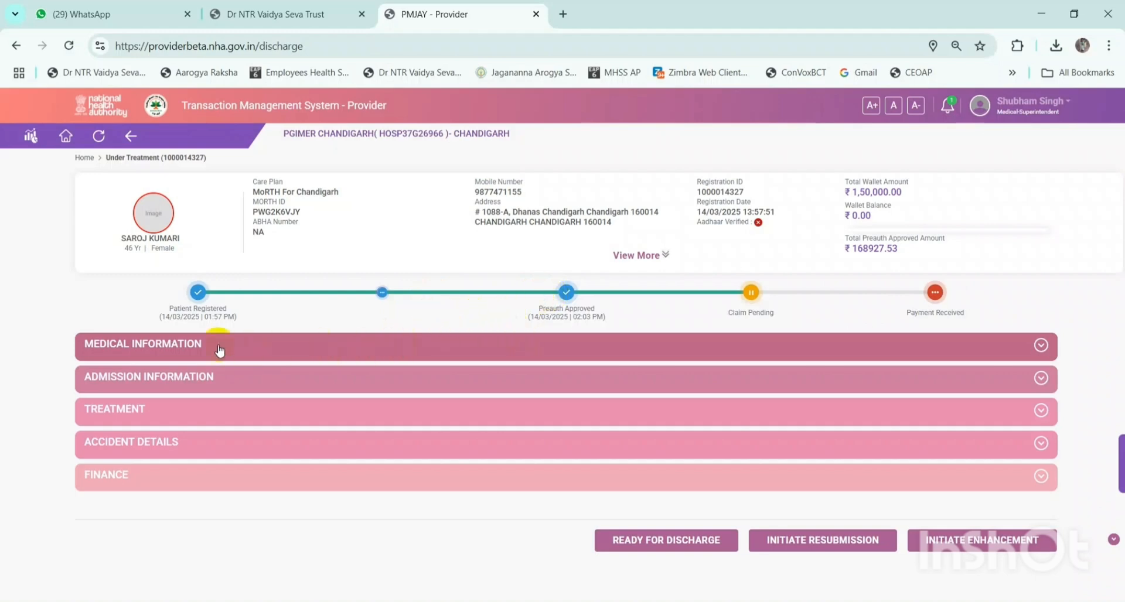
# - Expand the patient's medical information and glance at the general findings vitals
pyautogui.click(195, 347)
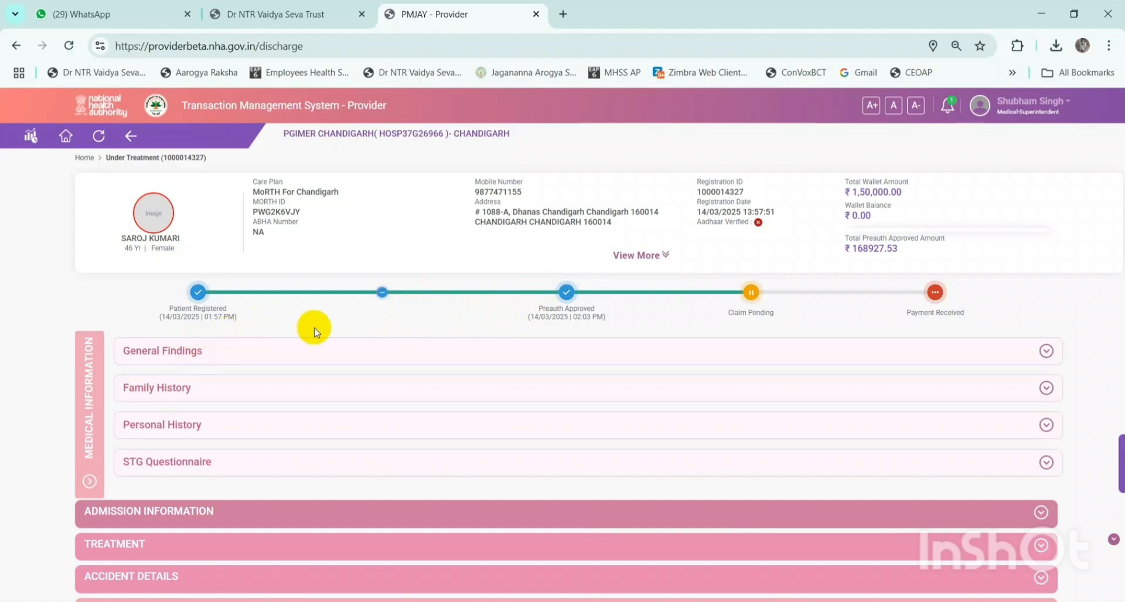
pyautogui.click(1020, 357)
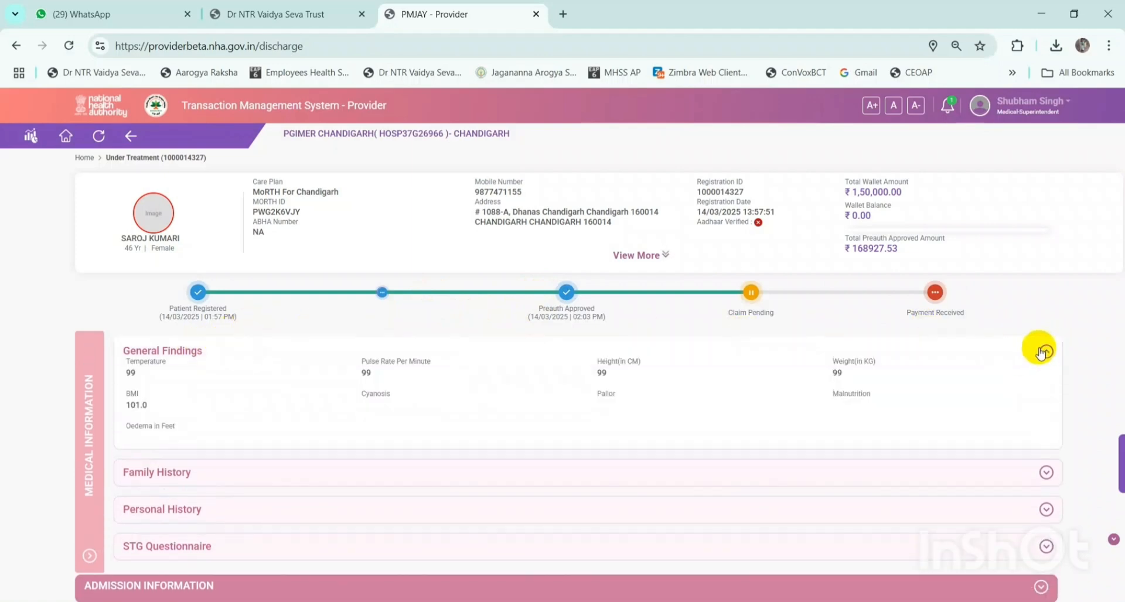
pyautogui.click(1020, 355)
pyautogui.scroll(-2, 678, 371)
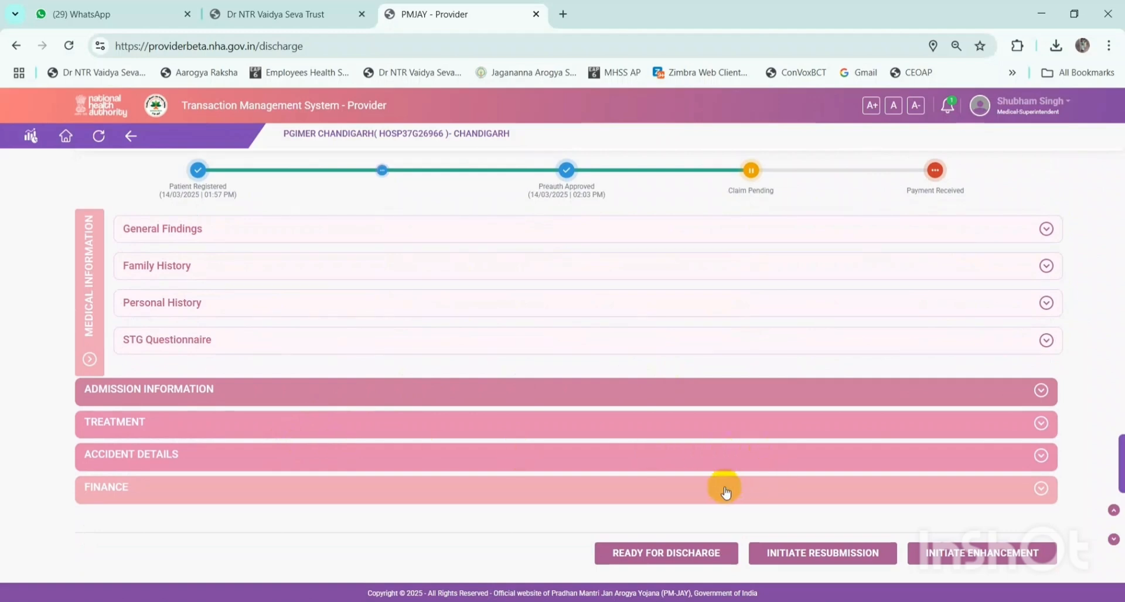
# - Expand the treatment, accident and finance details, showing ₹1,68,927.53 payable
pyautogui.click(939, 412)
pyautogui.scroll(-4, 932, 412)
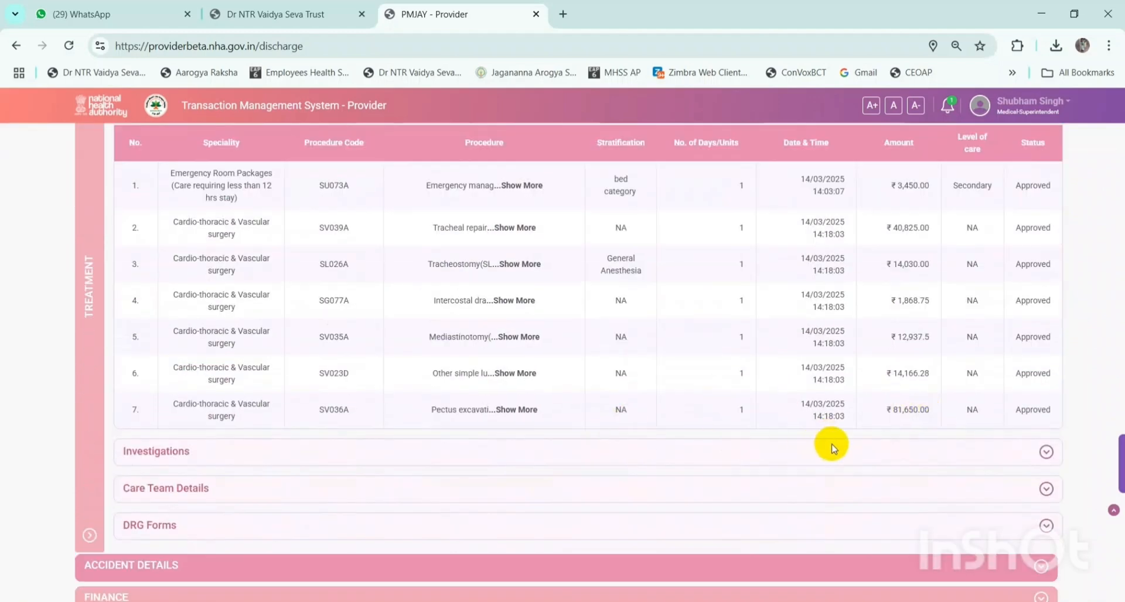
pyautogui.scroll(-2, 872, 455)
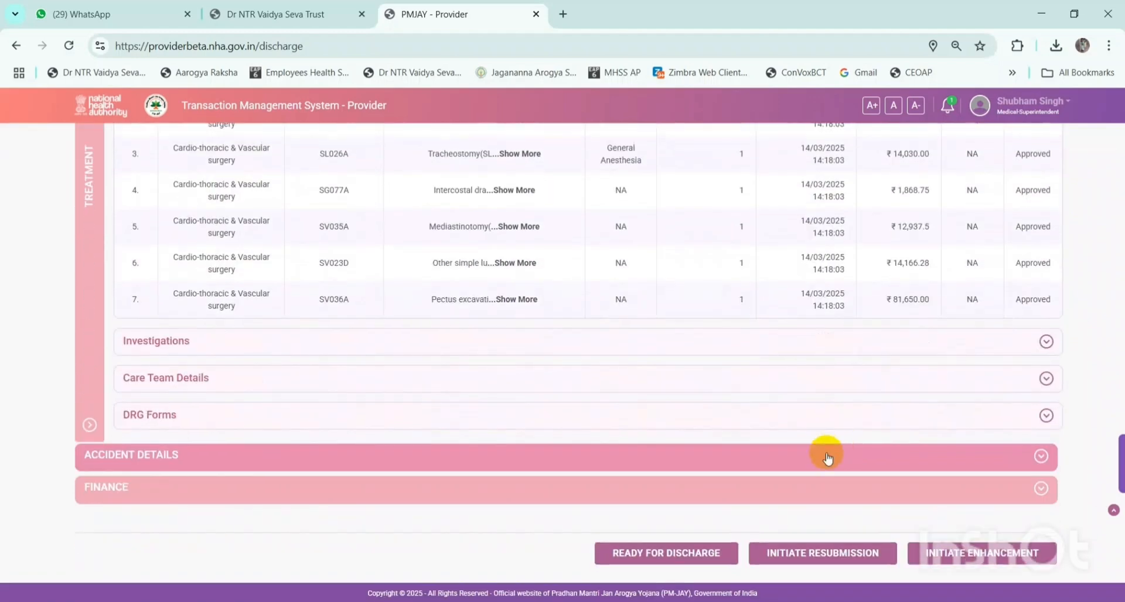
pyautogui.click(1041, 457)
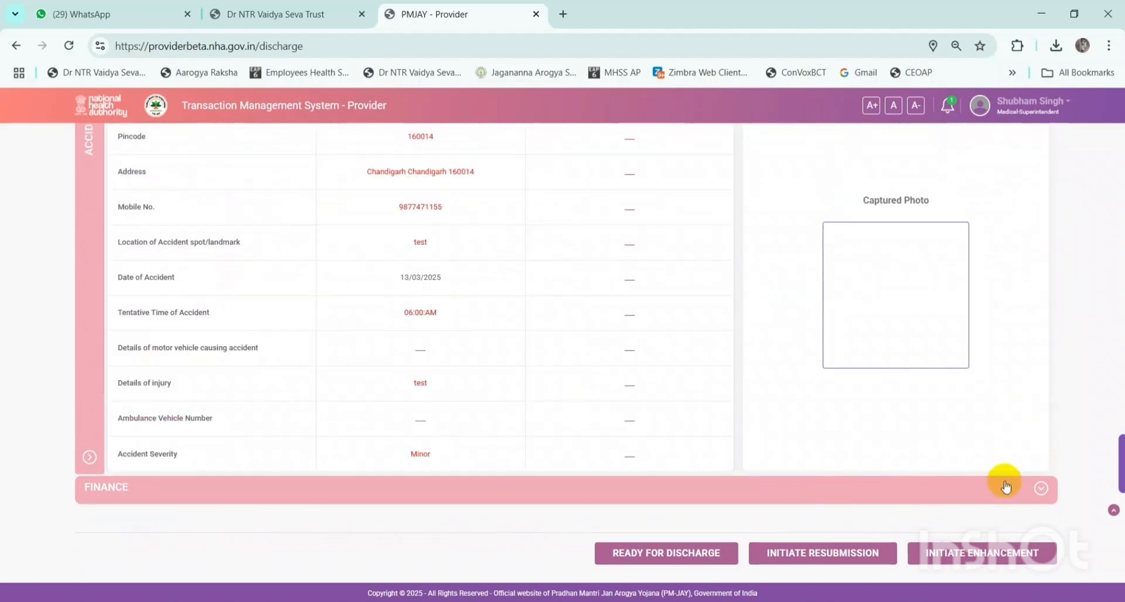
pyautogui.click(1041, 489)
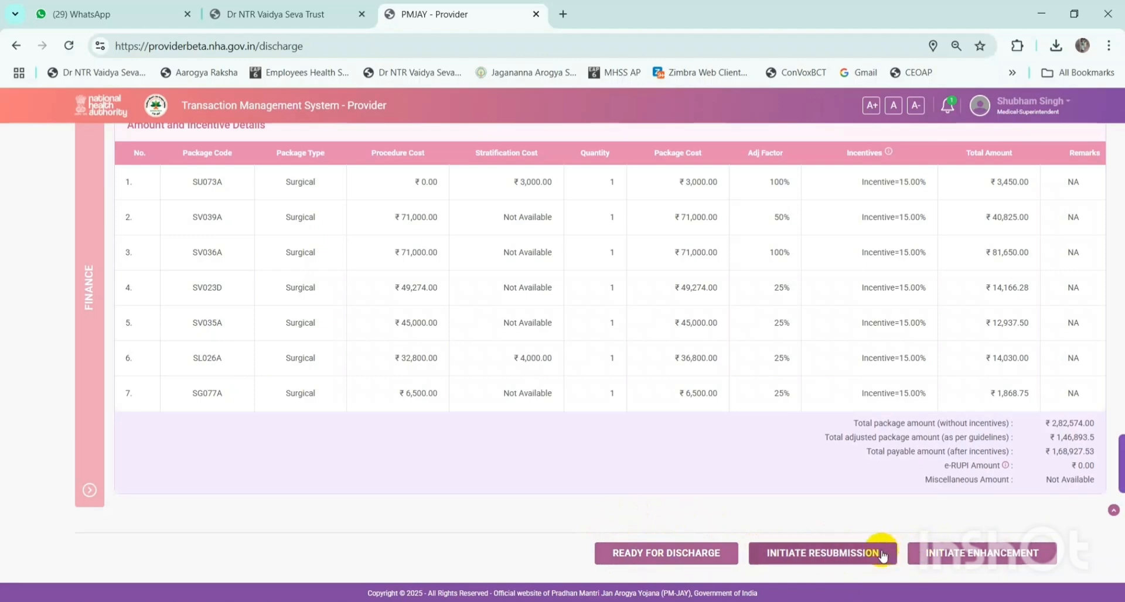
# - Mark the patient ready for discharge and browse the discharge type choices
pyautogui.click(671, 557)
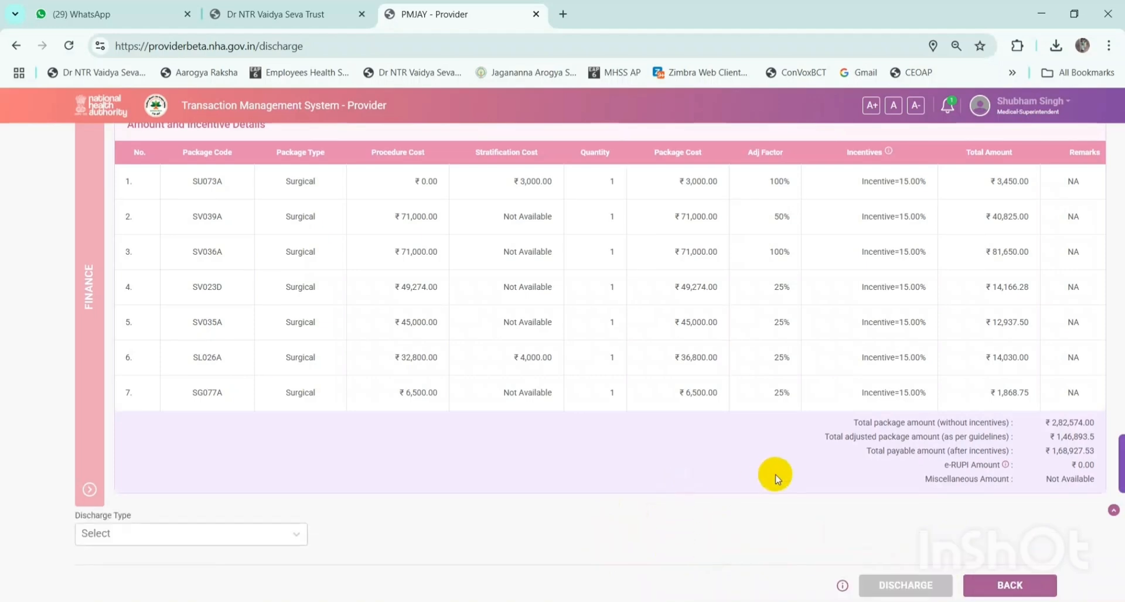
pyautogui.scroll(-1, 774, 475)
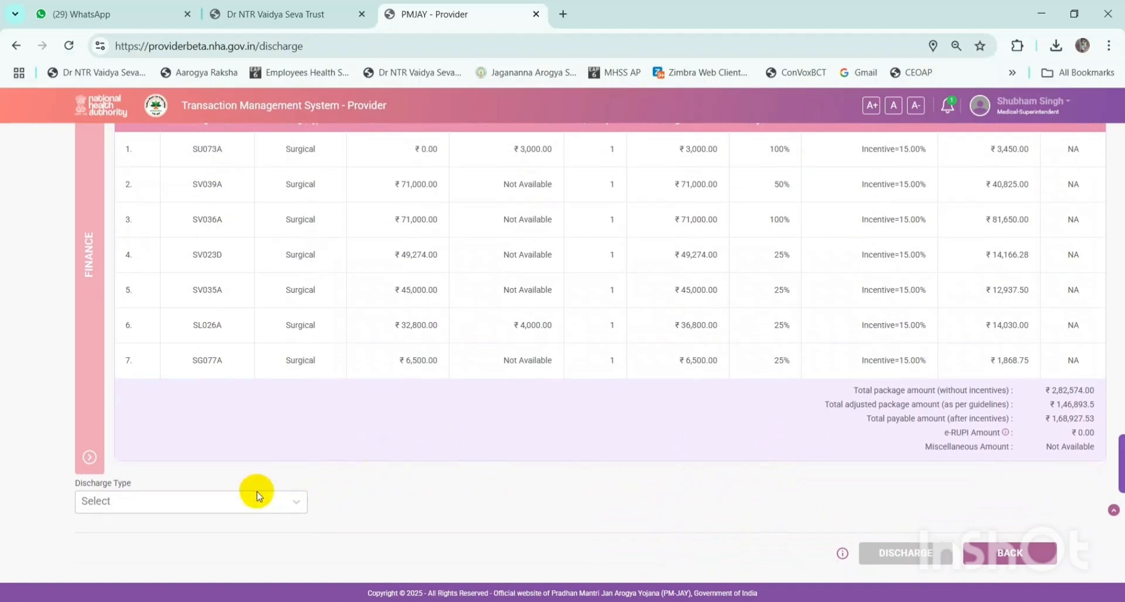
pyautogui.click(226, 506)
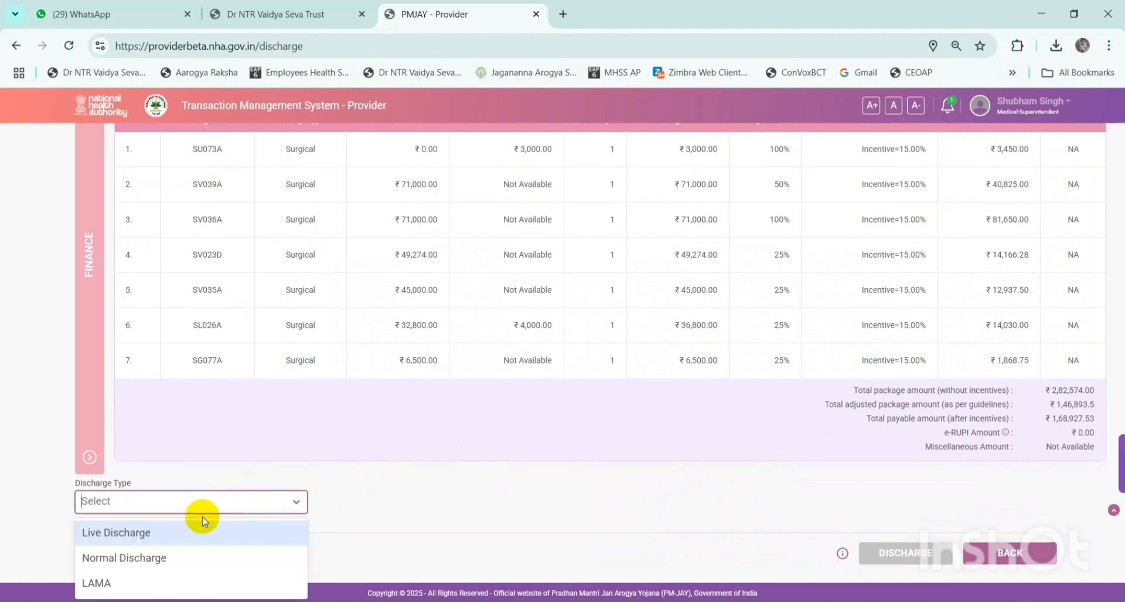
pyautogui.scroll(-1, 195, 526)
pyautogui.scroll(1, 196, 526)
pyautogui.click(375, 495)
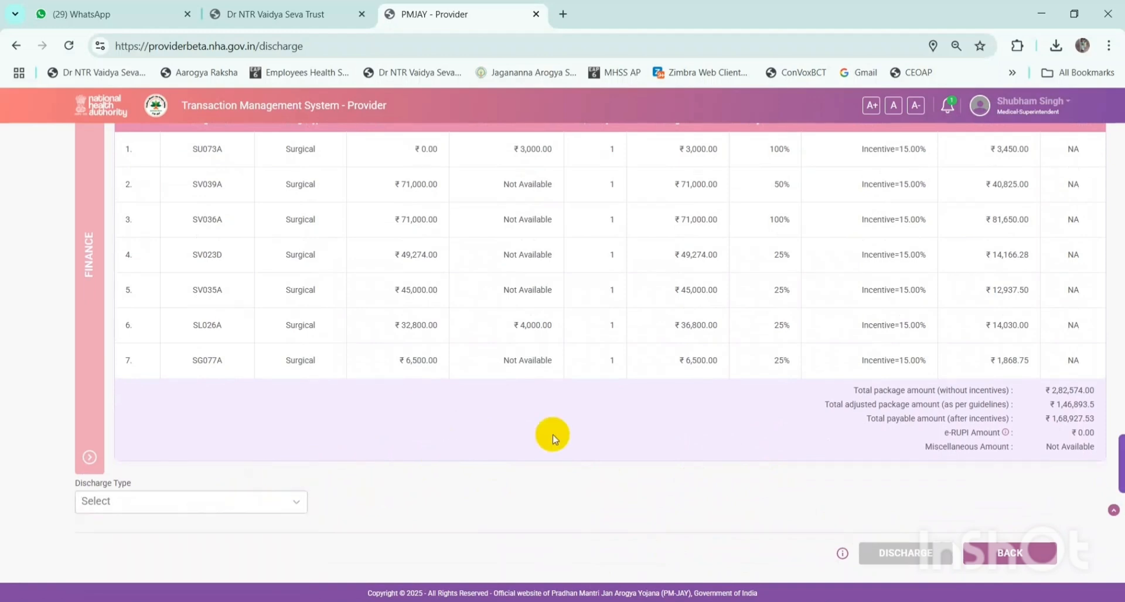
pyautogui.scroll(3, 703, 352)
# - Collapse the Finance details and open, then close, the claim's Case Log
pyautogui.click(1043, 196)
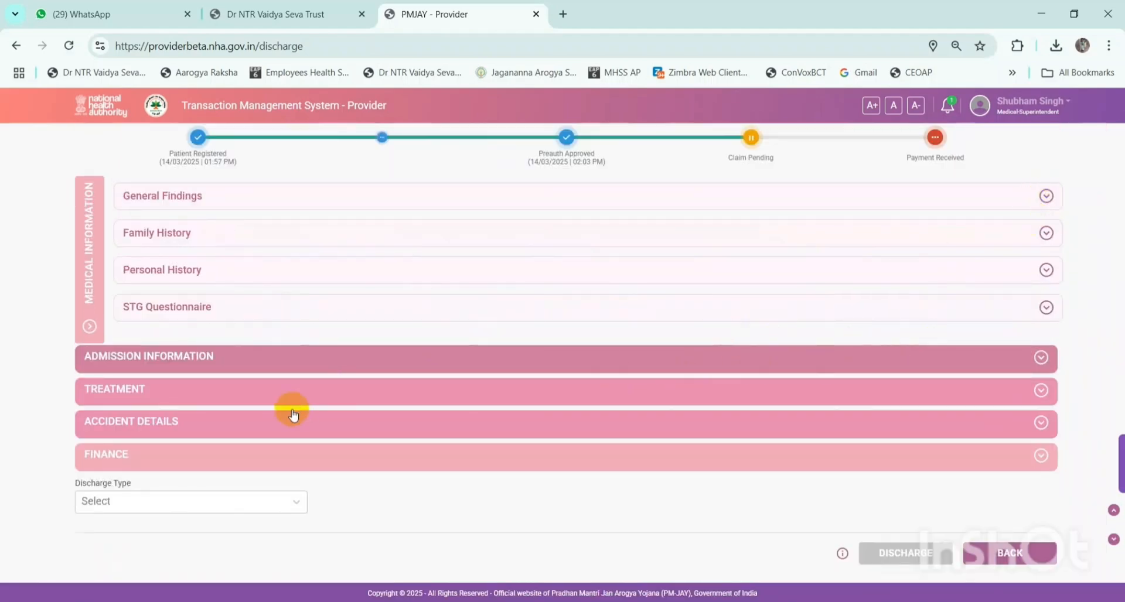
pyautogui.click(196, 500)
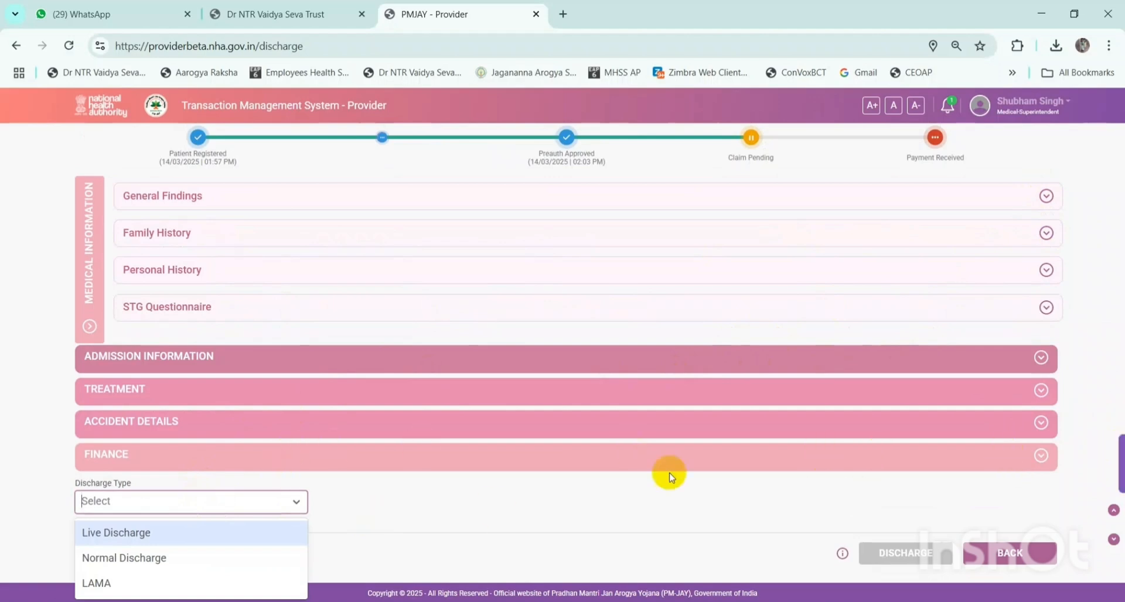
pyautogui.click(1120, 463)
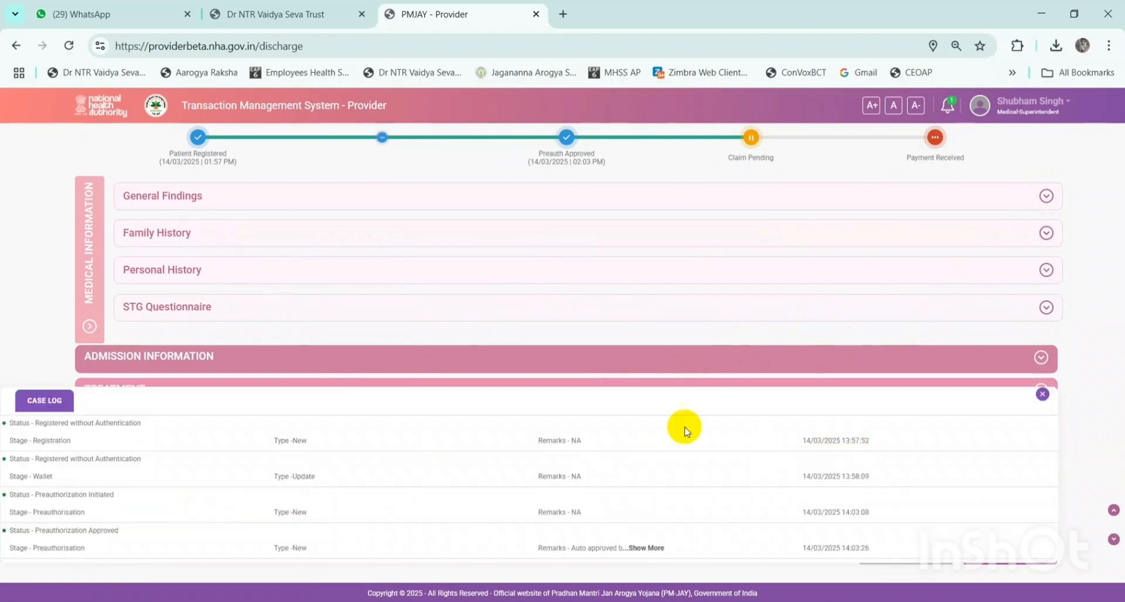
pyautogui.click(1044, 395)
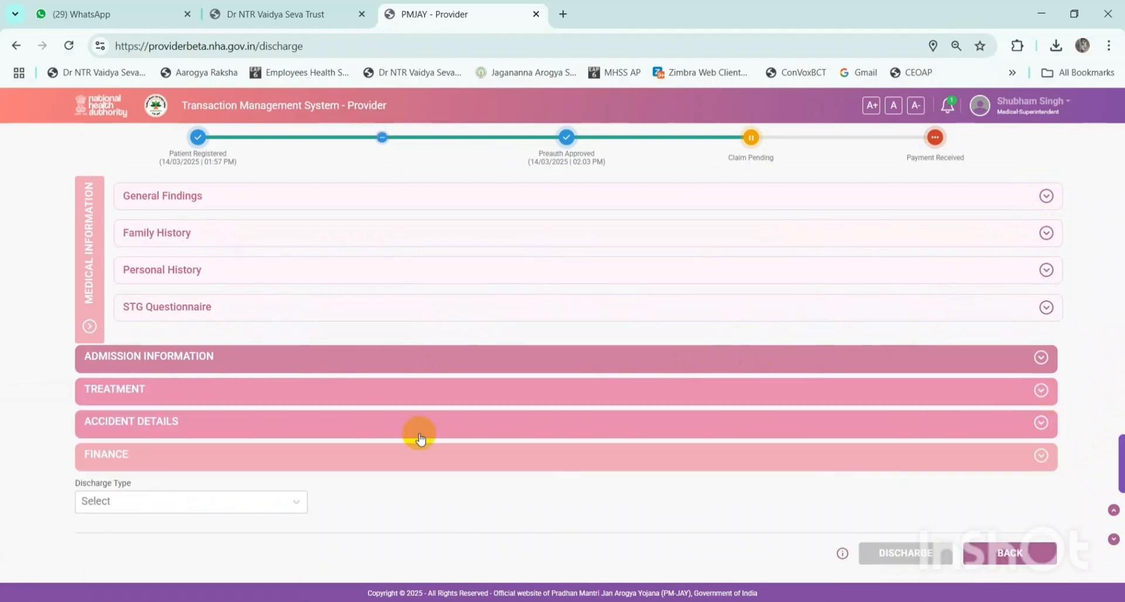
# - Cycle through the discharge types from Live Discharge to Death without choosing one
pyautogui.click(141, 504)
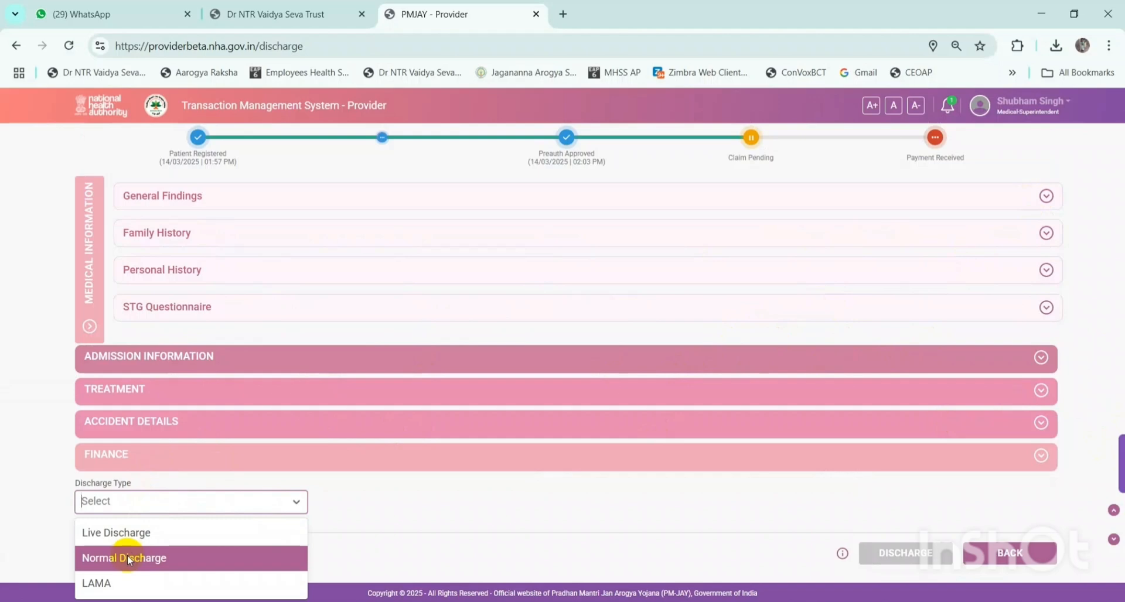
pyautogui.press('Down')
pyautogui.press('Down')
pyautogui.press('Down')
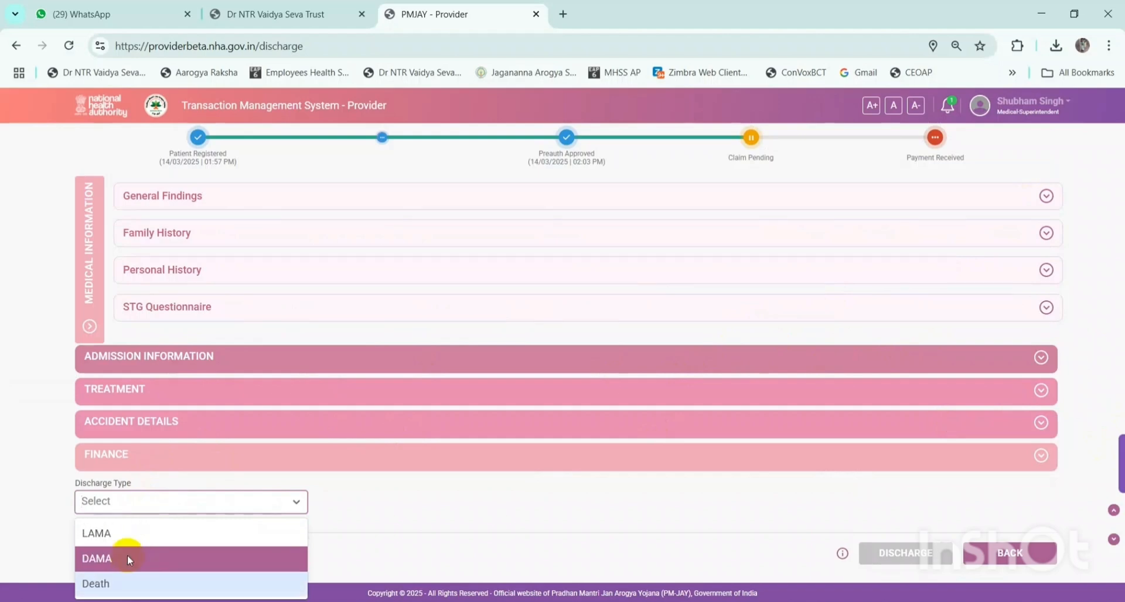
pyautogui.press('Down')
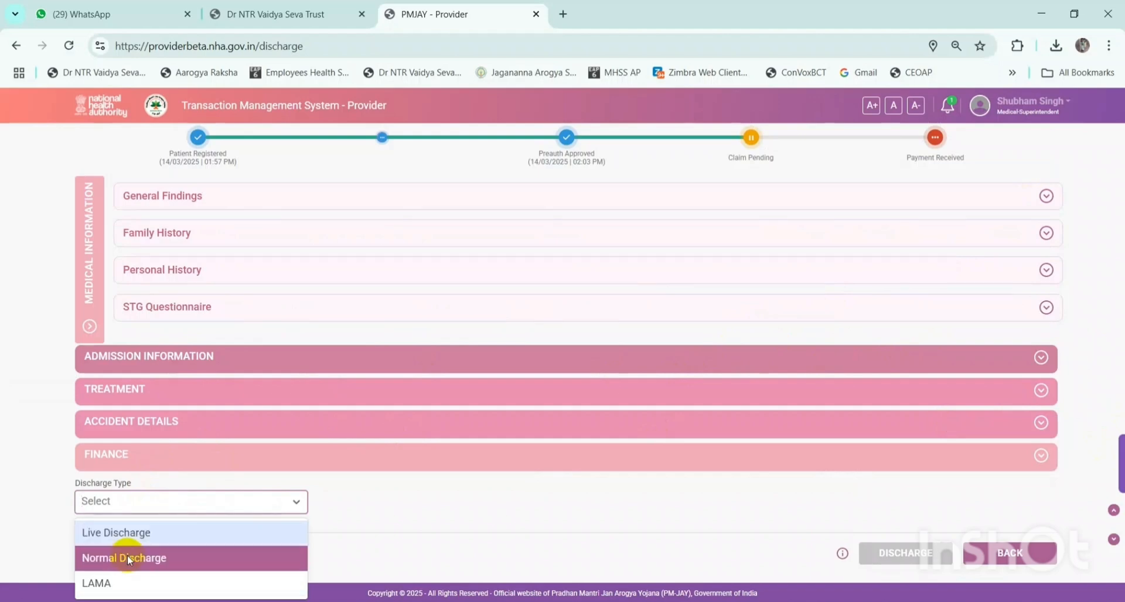
pyautogui.press('Down')
pyautogui.press('Up')
pyautogui.press('Up')
pyautogui.press('Up')
pyautogui.press('Up')
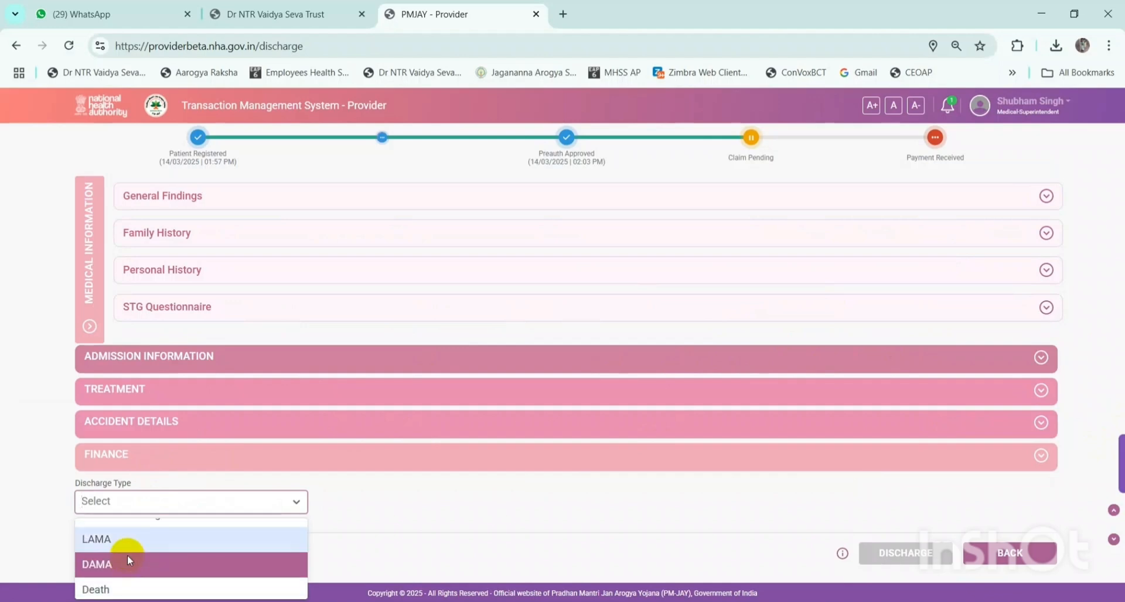
pyautogui.scroll(1, 200, 546)
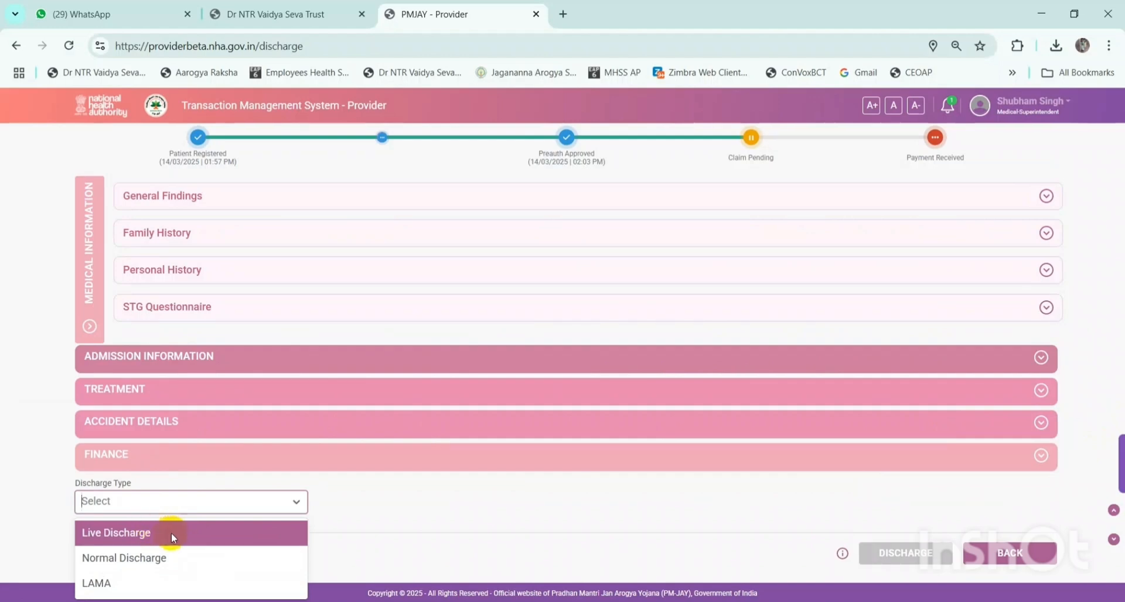
# - Set the discharge type to Live Discharge and choose Mobile OTP authentication
pyautogui.click(172, 533)
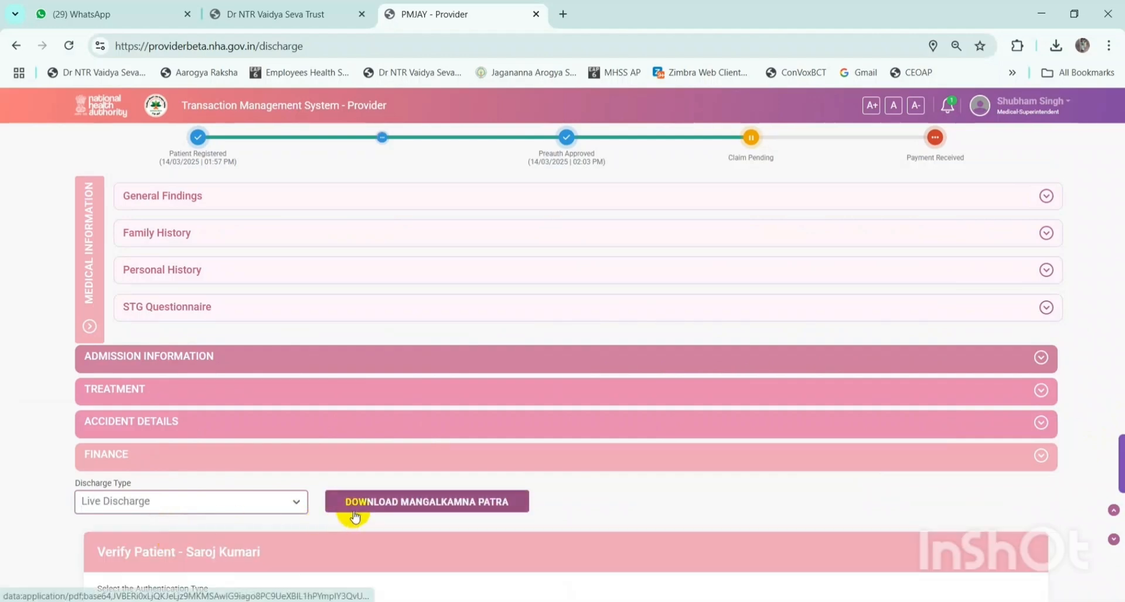
pyautogui.scroll(-4, 359, 510)
pyautogui.click(205, 388)
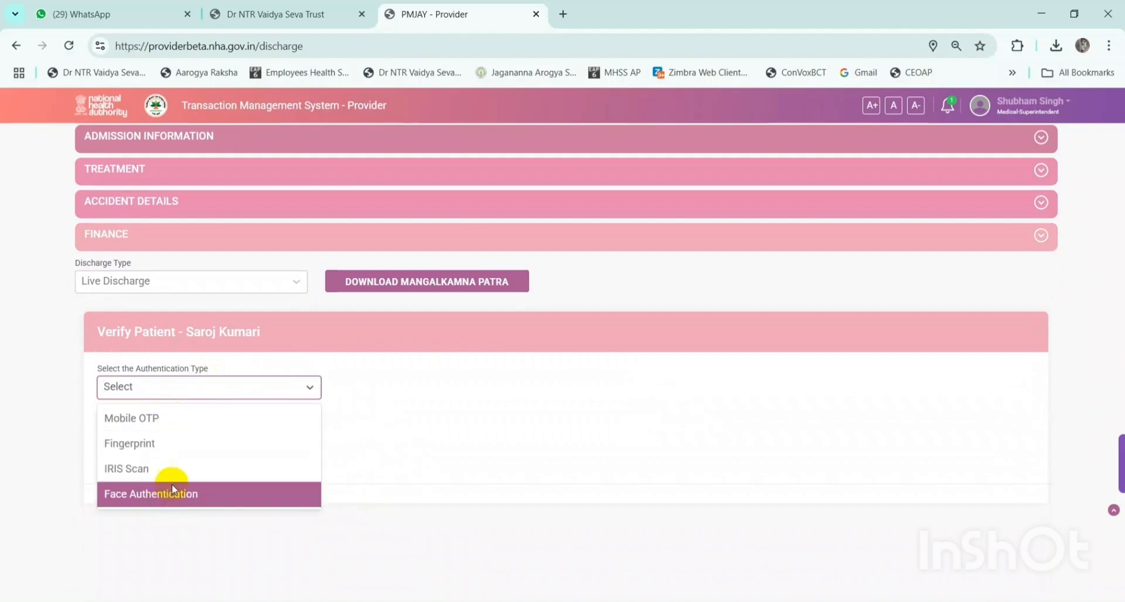
pyautogui.click(179, 418)
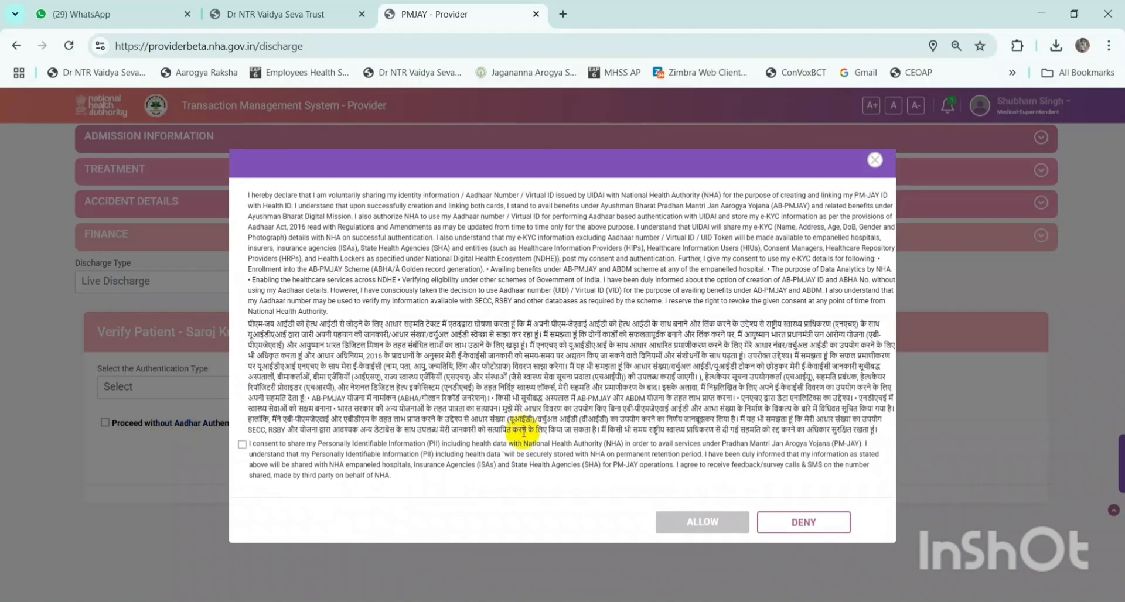
# - Grant the NHA health-data sharing consent and move to the Captcha field
pyautogui.click(242, 444)
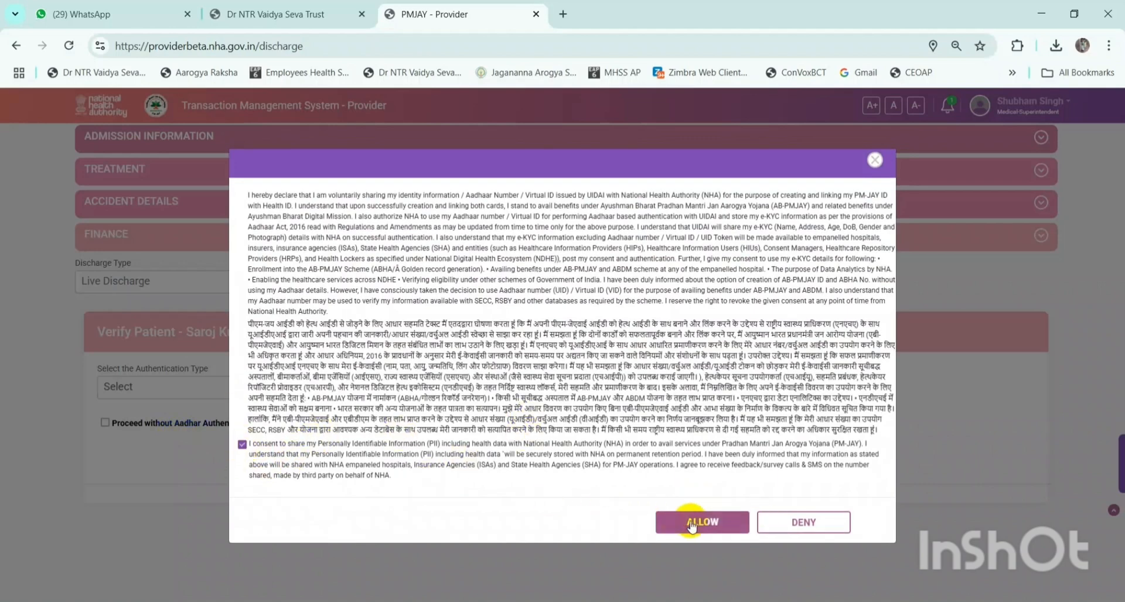
pyautogui.click(691, 523)
pyautogui.click(417, 387)
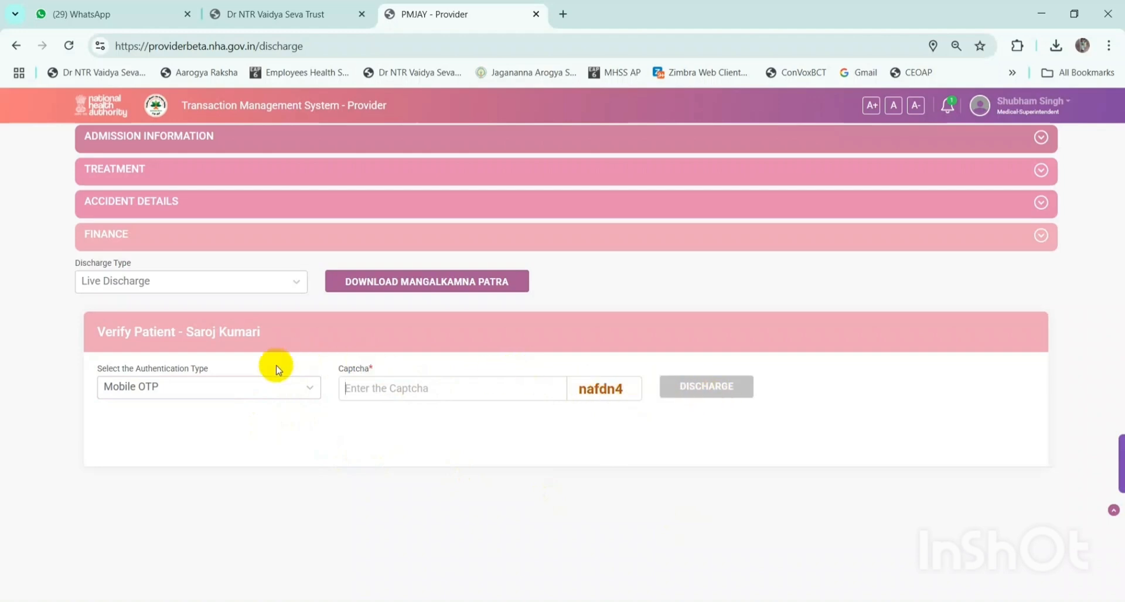
# - Change the discharge type to Normal Discharge and note the Discharge Stage field
pyautogui.click(188, 283)
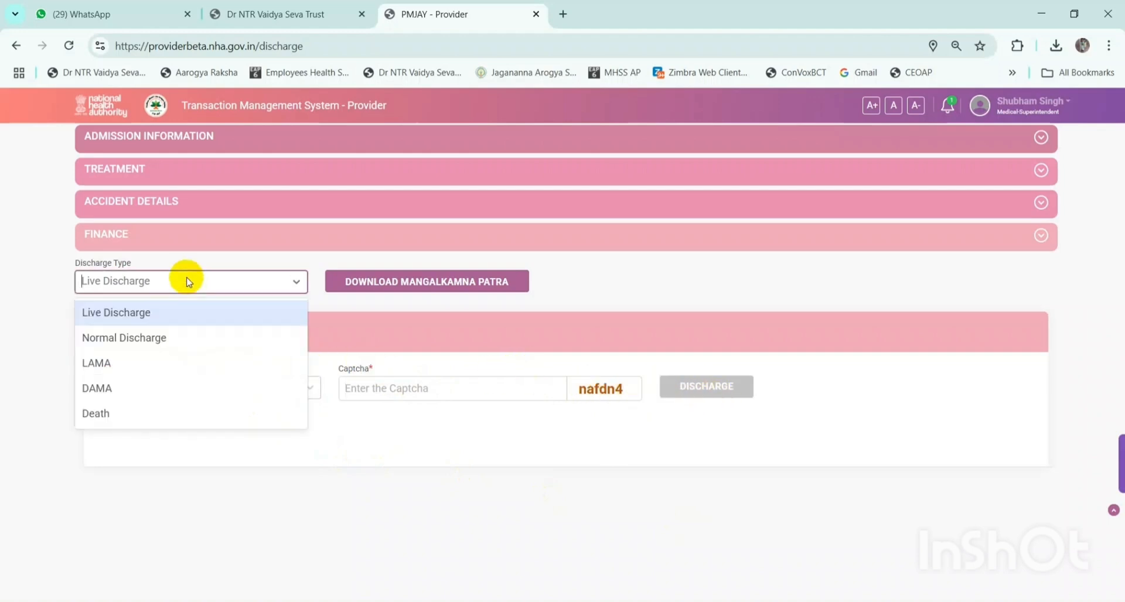
pyautogui.click(150, 337)
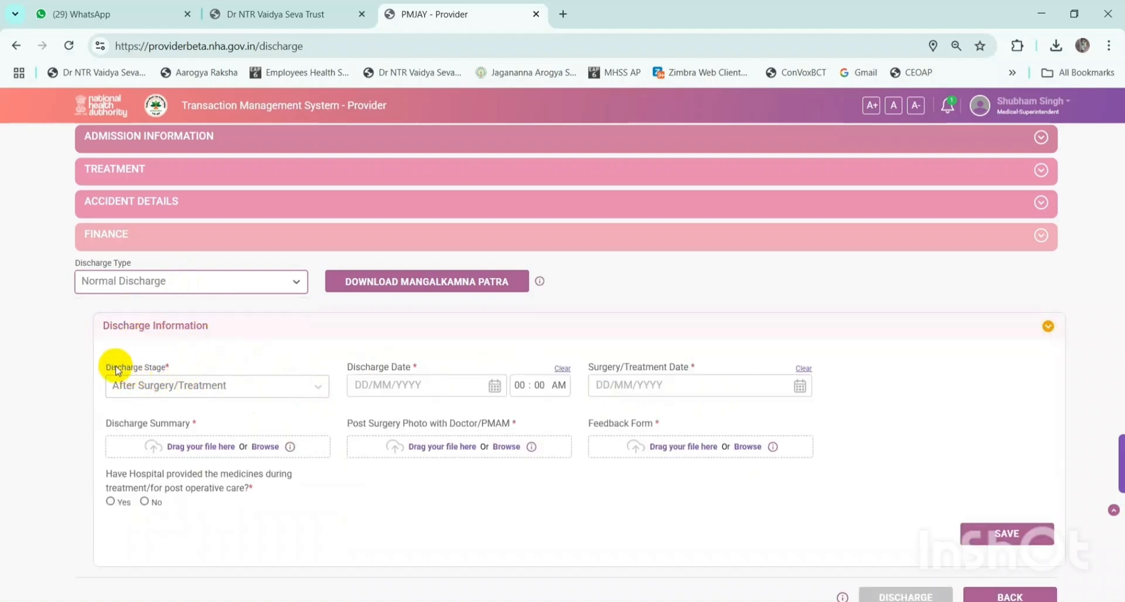
pyautogui.moveTo(106, 366); pyautogui.dragTo(155, 364)
pyautogui.click(218, 368)
# - Review the discharge and surgery dates, summary, photo, feedback uploads and medicines question
pyautogui.moveTo(345, 367); pyautogui.dragTo(427, 367)
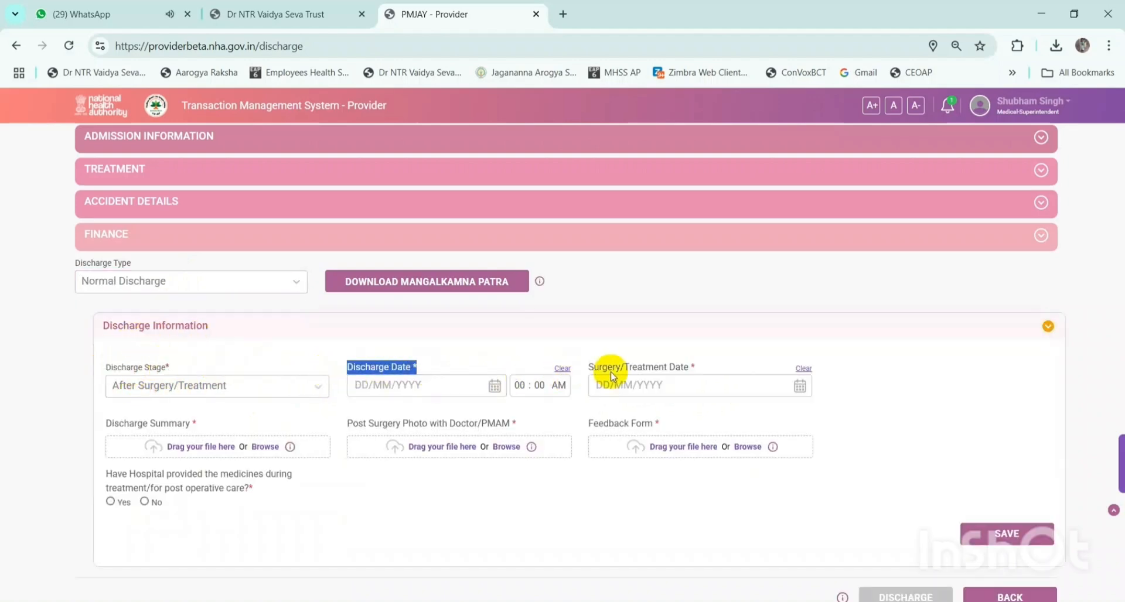
pyautogui.moveTo(615, 367); pyautogui.dragTo(658, 367)
pyautogui.moveTo(125, 423); pyautogui.dragTo(176, 423)
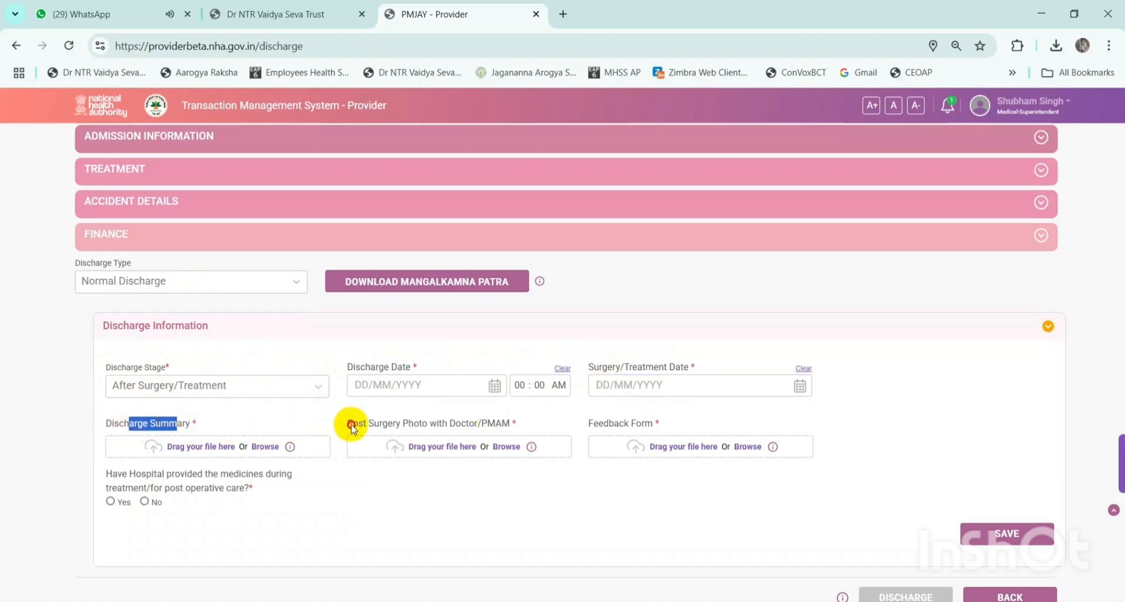
pyautogui.moveTo(352, 423); pyautogui.dragTo(427, 423)
pyautogui.moveTo(601, 423); pyautogui.dragTo(661, 423)
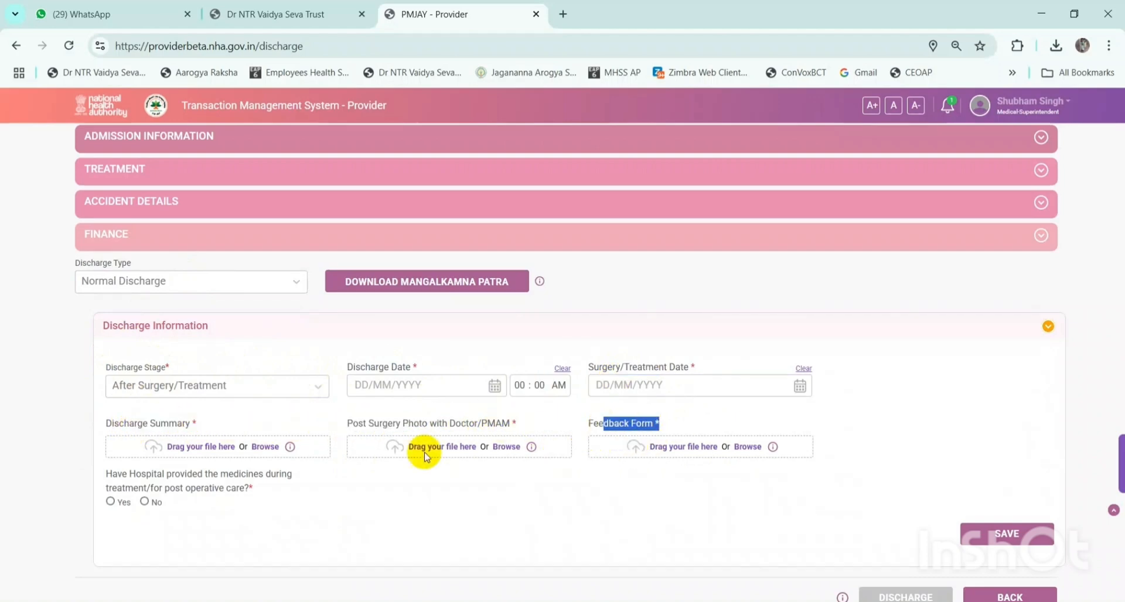
pyautogui.moveTo(135, 474); pyautogui.dragTo(205, 475)
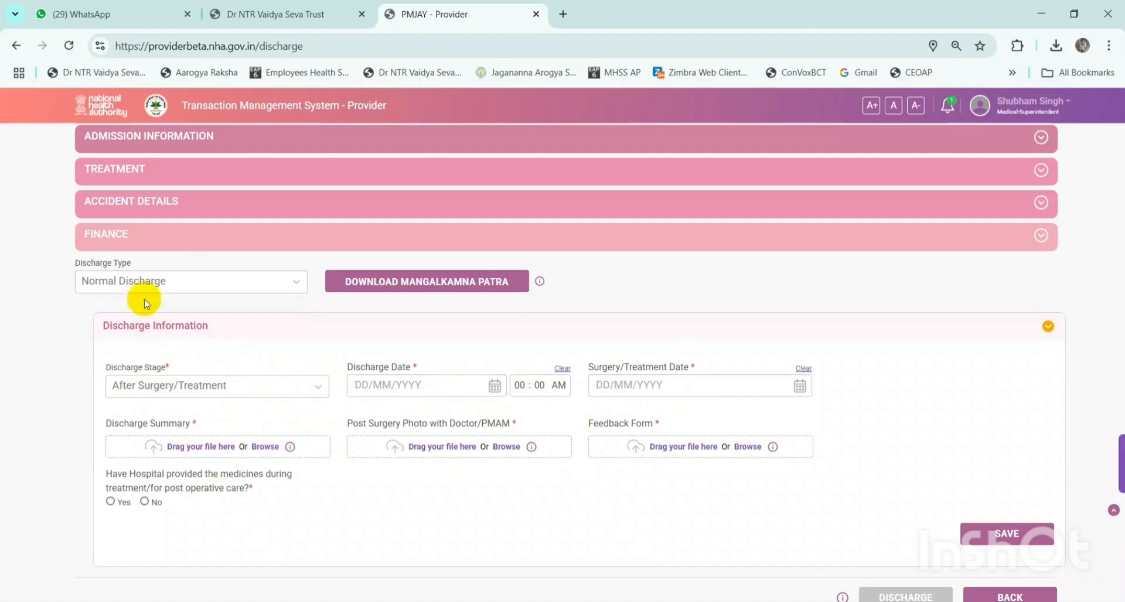
pyautogui.click(151, 282)
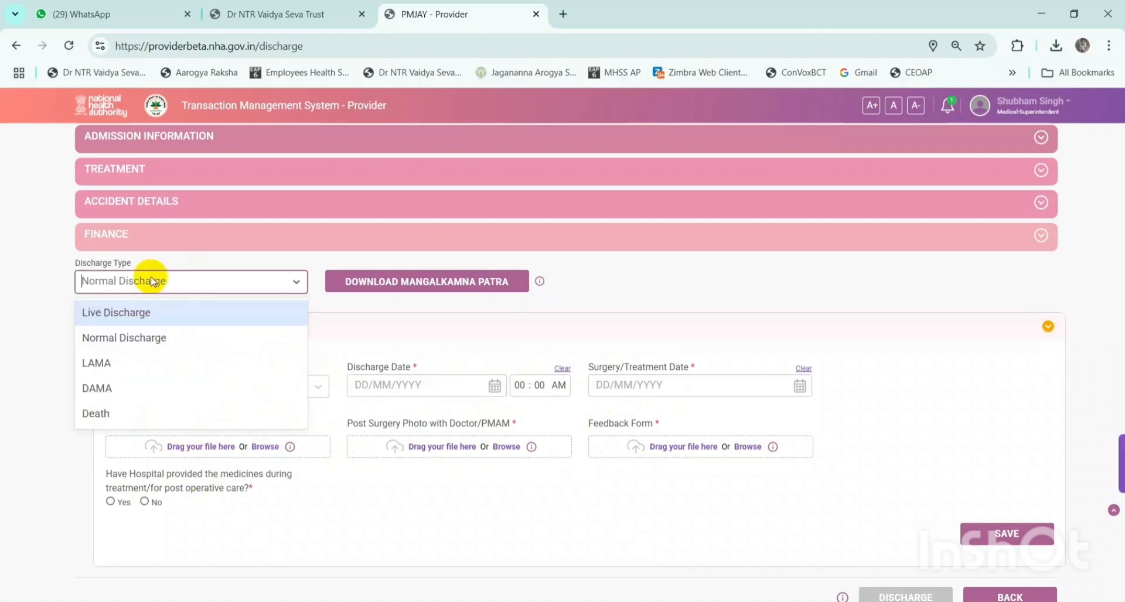
# - Switch the discharge type to LAMA and collapse then re-expand the Leaving Against Medical Advice section
pyautogui.click(170, 364)
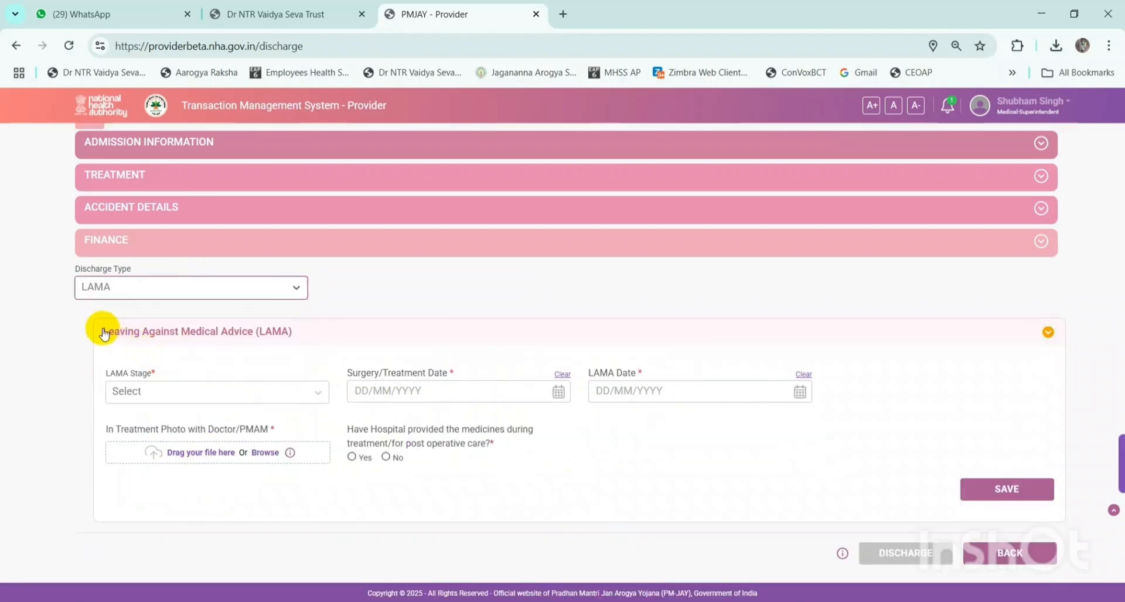
pyautogui.moveTo(105, 332); pyautogui.dragTo(344, 339)
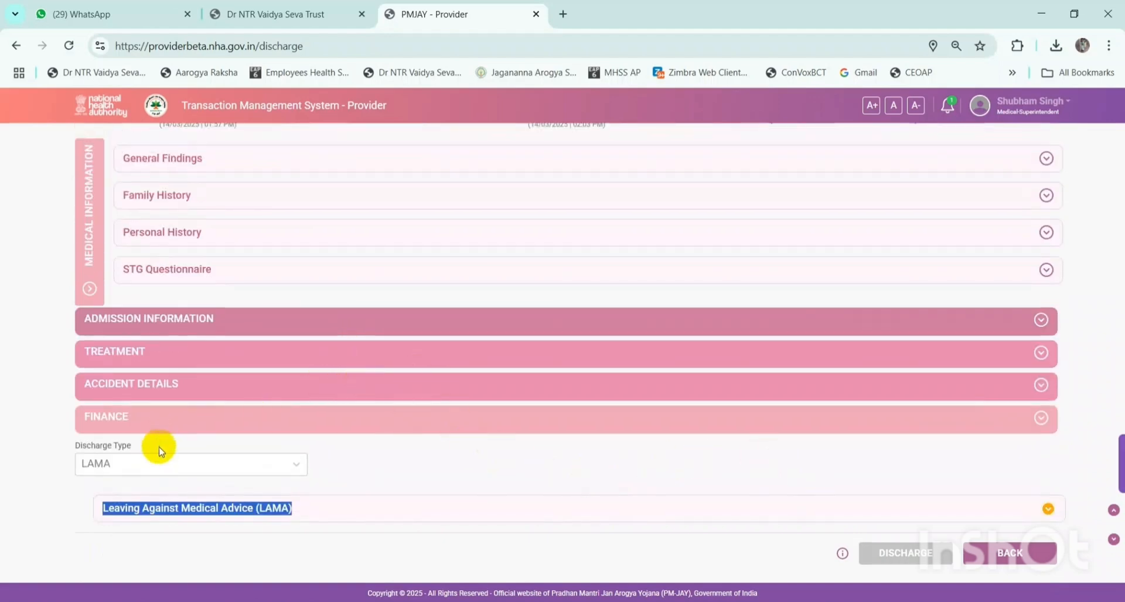
pyautogui.scroll(2, 481, 454)
pyautogui.scroll(-2, 480, 454)
pyautogui.click(1012, 510)
pyautogui.scroll(-3, 519, 452)
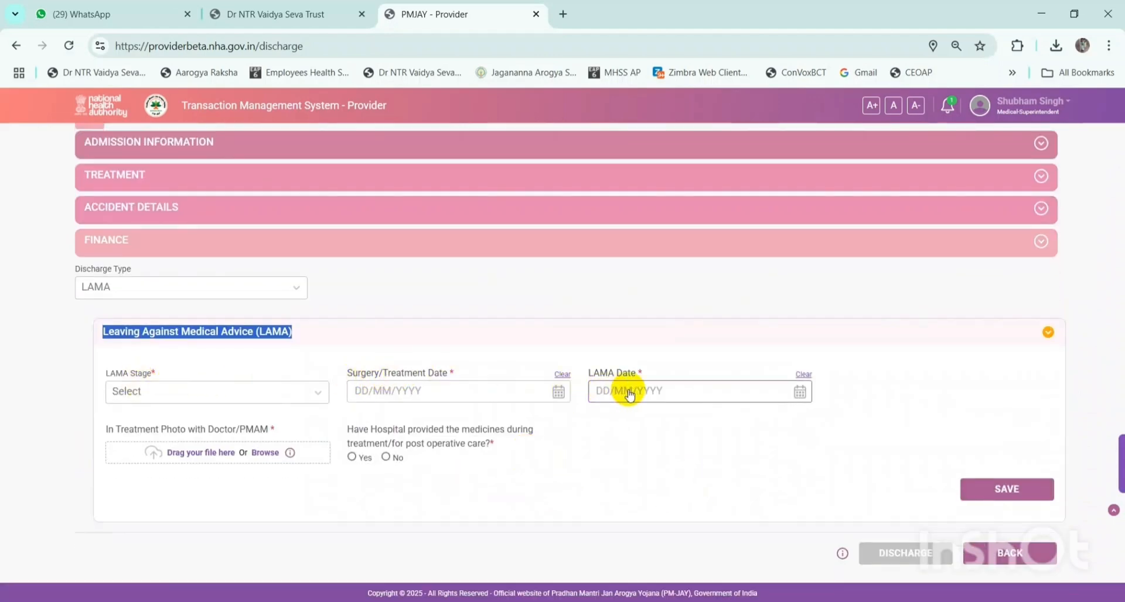
# - Start choosing an In Treatment Photo, then cancel the file picker without uploading anything
pyautogui.moveTo(130, 430); pyautogui.dragTo(223, 429)
pyautogui.click(282, 433)
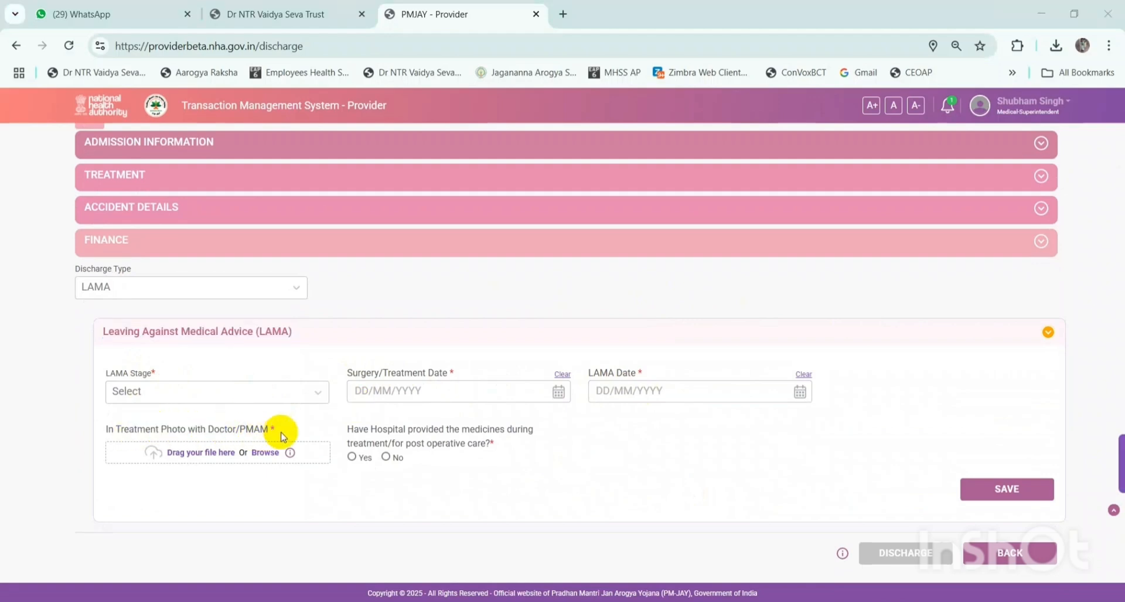
pyautogui.moveTo(369, 431); pyautogui.dragTo(418, 430)
pyautogui.click(707, 532)
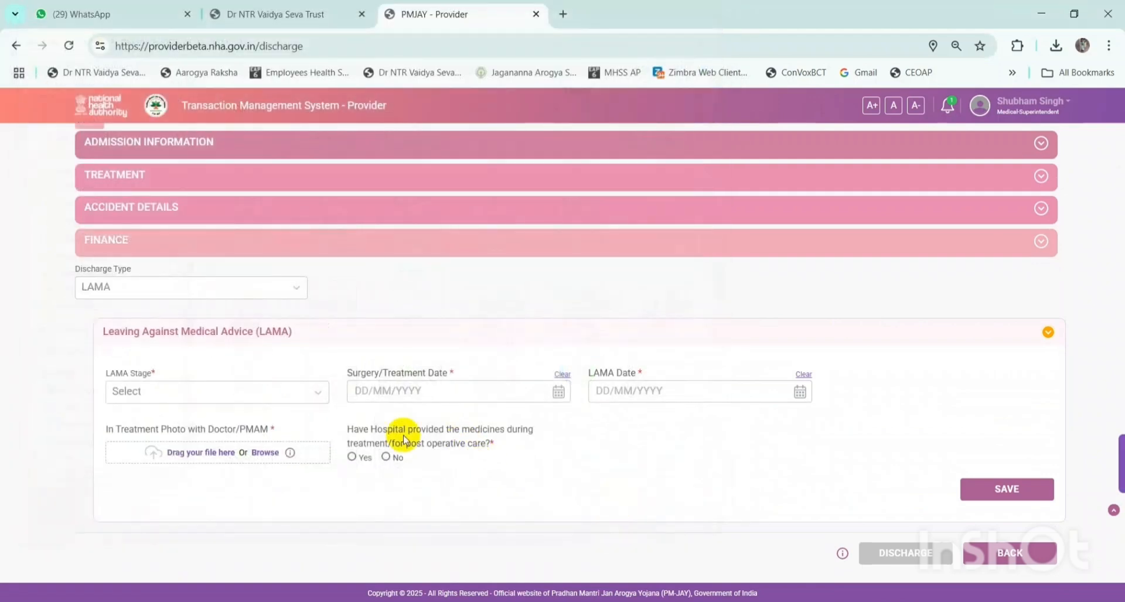
pyautogui.click(129, 288)
# - Switch the discharge type from DAMA to Death and view the Death Stage options without choosing
pyautogui.click(123, 387)
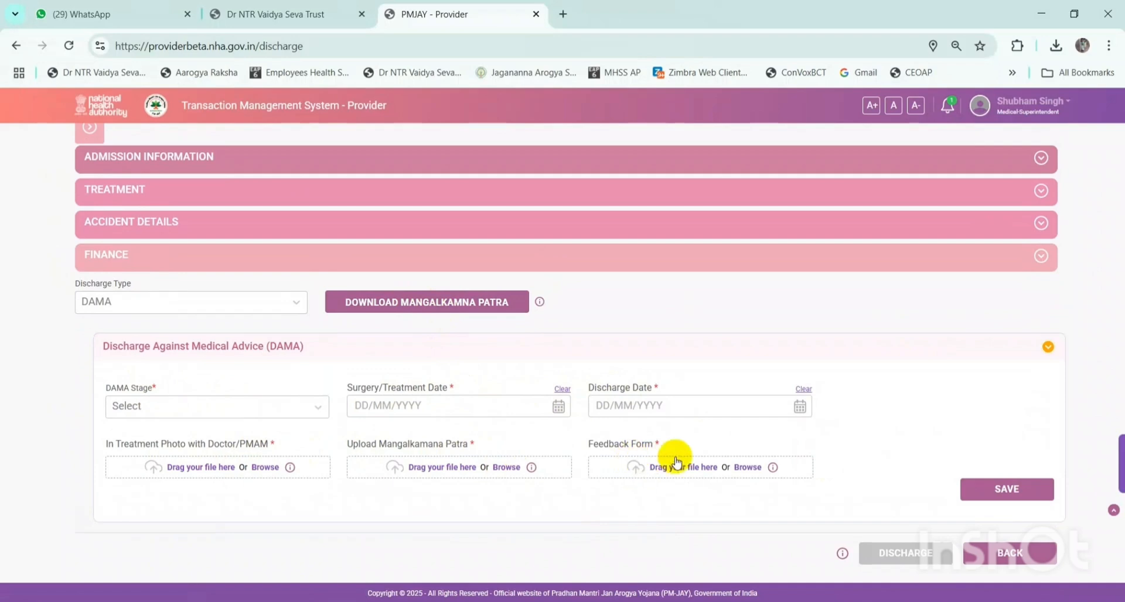
pyautogui.click(130, 299)
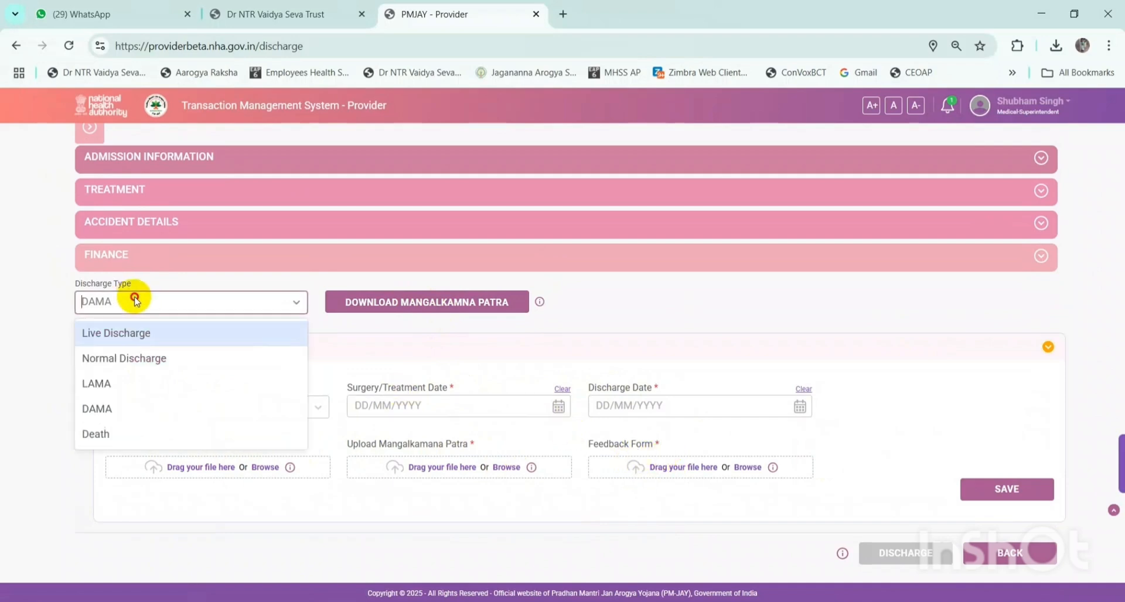
pyautogui.click(119, 433)
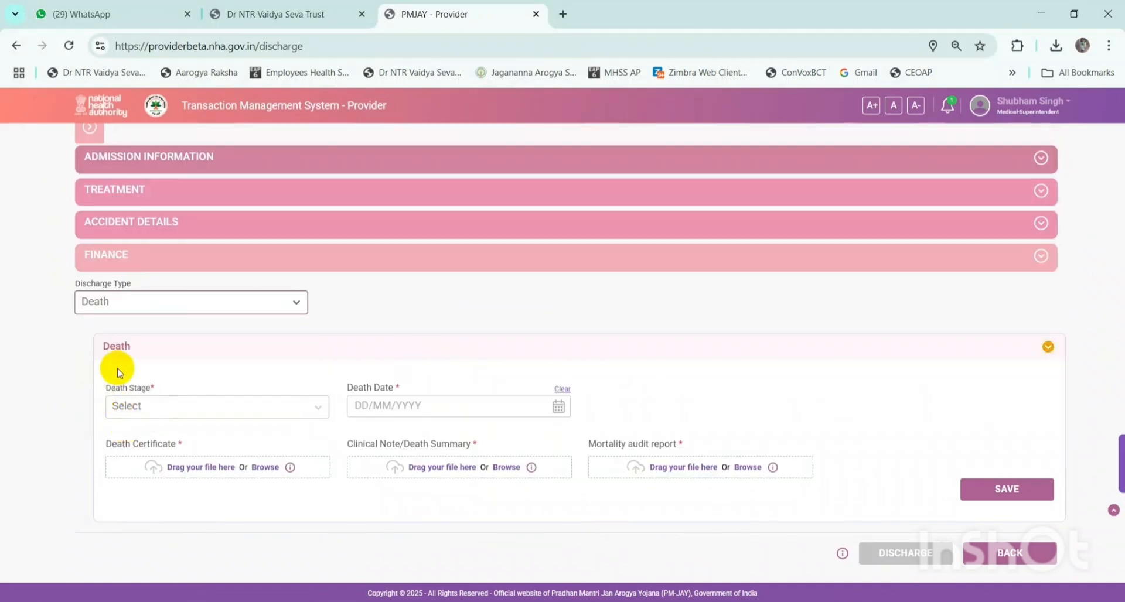
pyautogui.click(120, 404)
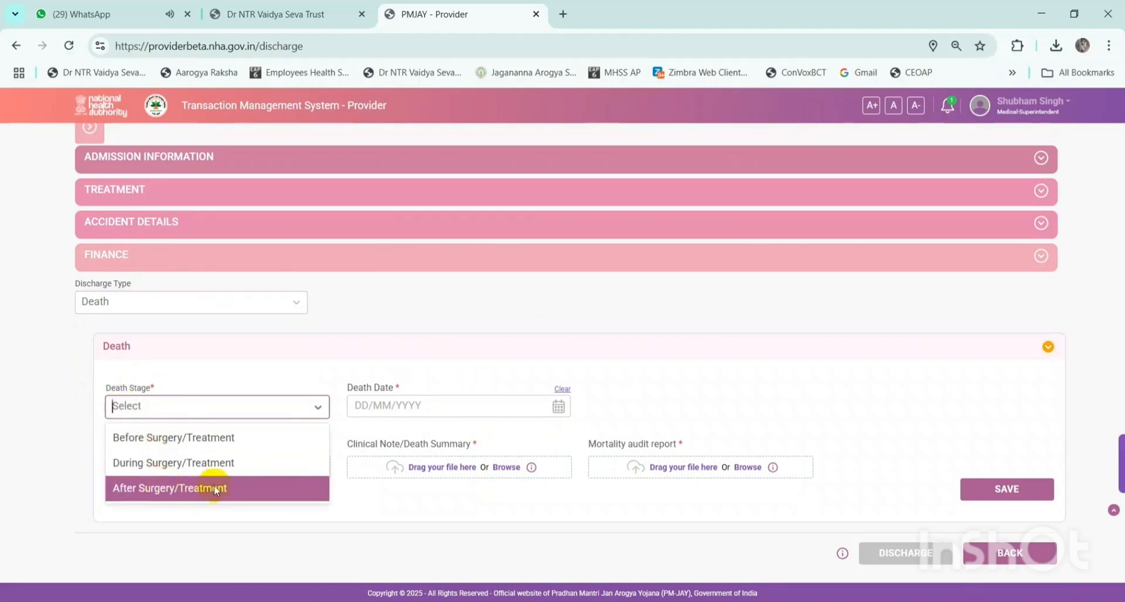
pyautogui.click(264, 373)
# - Highlight the Death Date, Death Certificate, clinical note/death summary and mortality audit report fields
pyautogui.moveTo(345, 391); pyautogui.dragTo(389, 386)
pyautogui.click(421, 393)
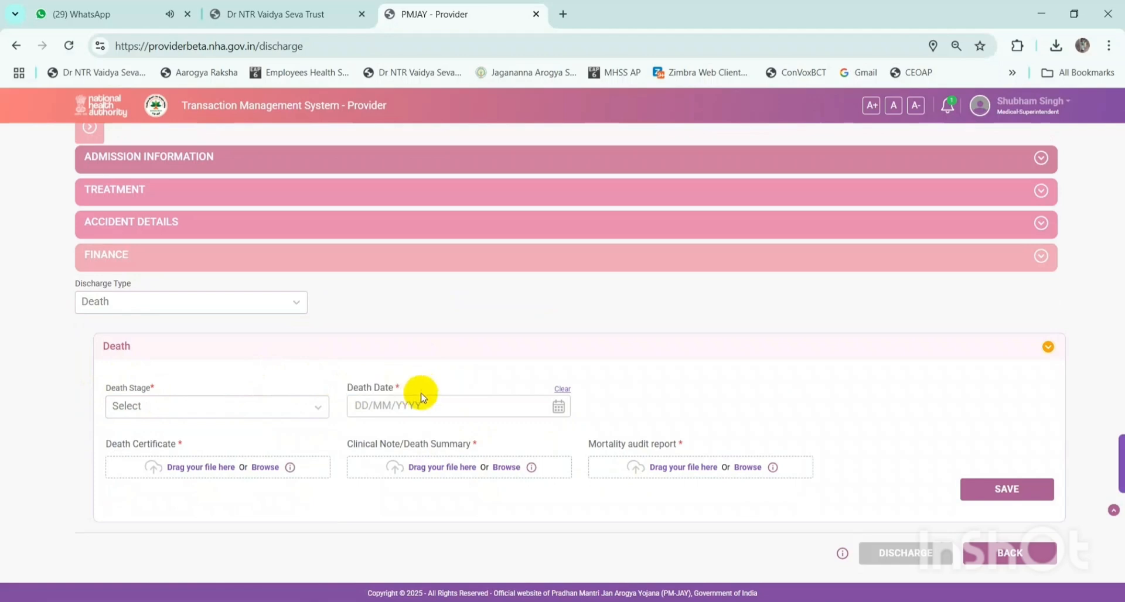
pyautogui.moveTo(118, 446); pyautogui.dragTo(164, 445)
pyautogui.click(232, 448)
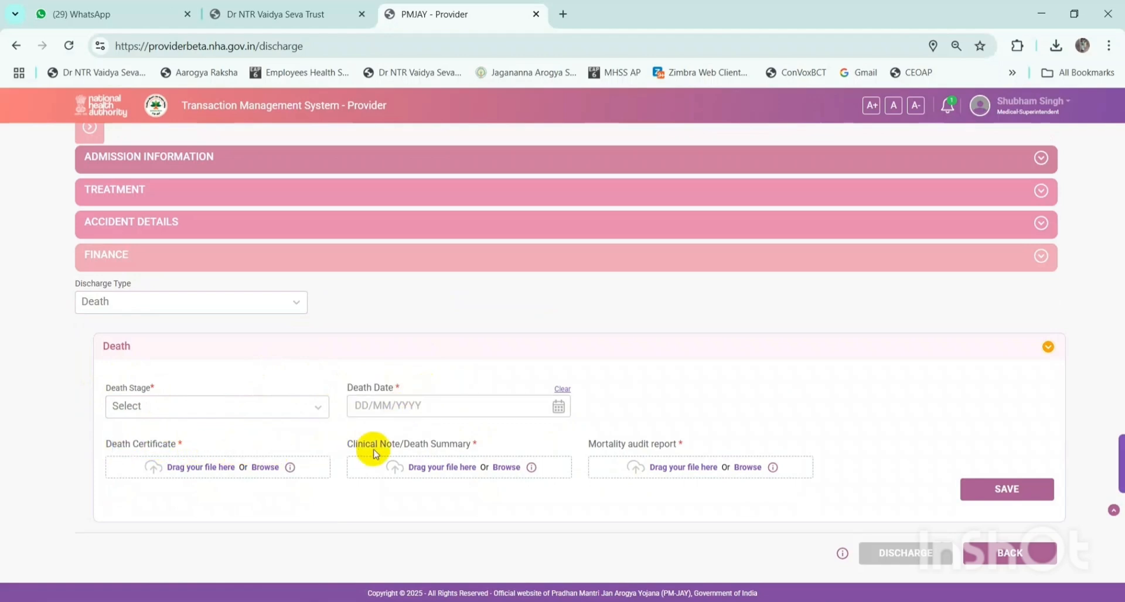
pyautogui.moveTo(378, 447); pyautogui.dragTo(429, 445)
pyautogui.click(487, 446)
pyautogui.moveTo(591, 447); pyautogui.dragTo(645, 443)
pyautogui.click(705, 421)
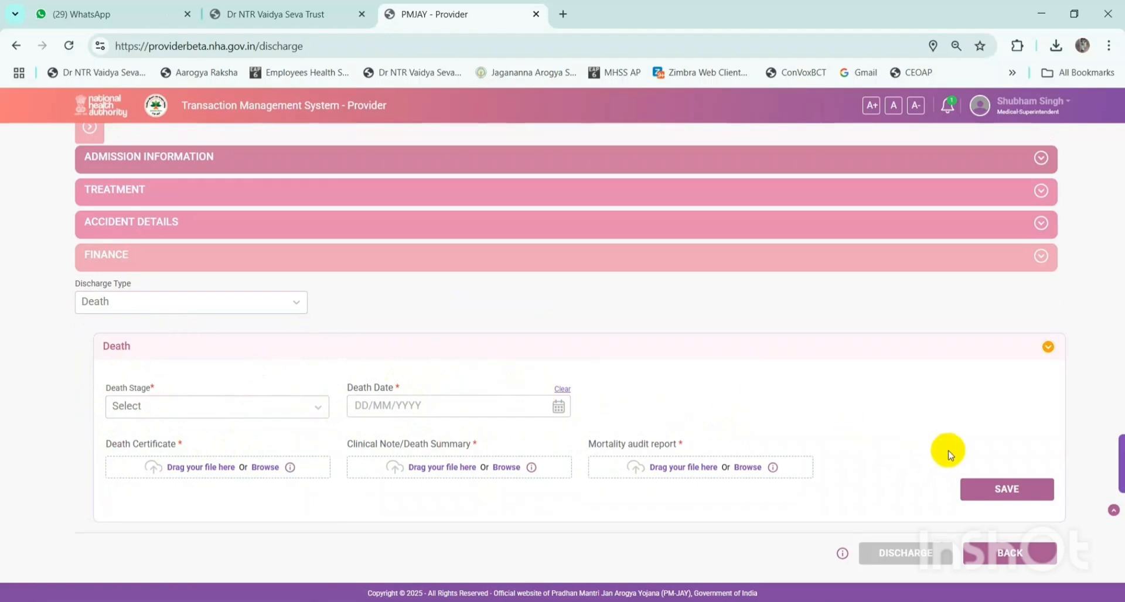
# - Choose Normal Discharge, After Surgery/Treatment stage, and 19/03/2025 for discharge and surgery dates
pyautogui.click(187, 300)
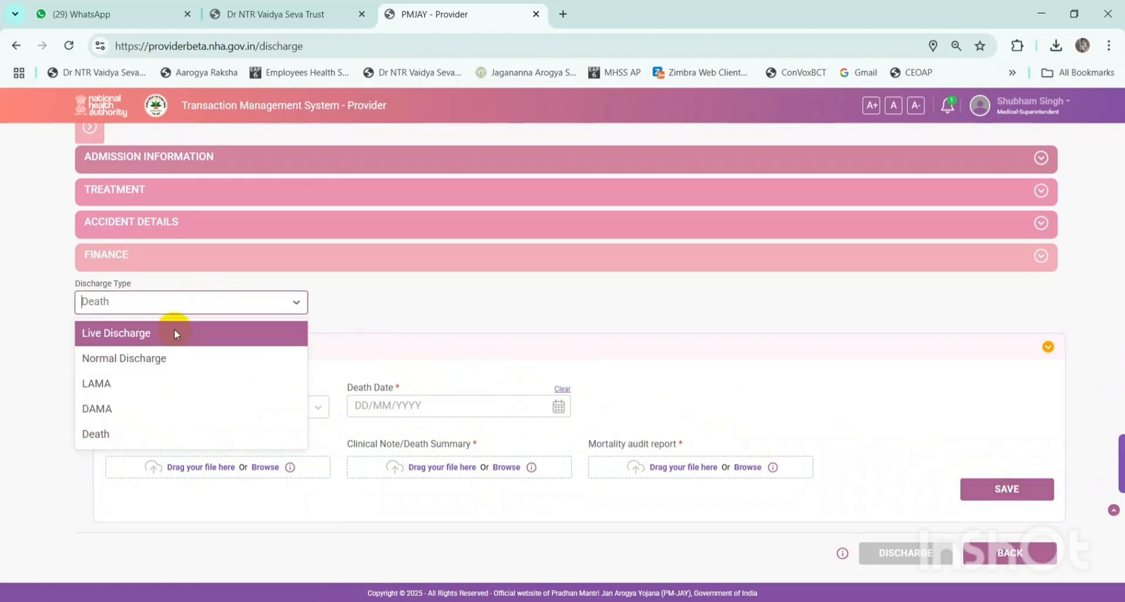
pyautogui.click(151, 368)
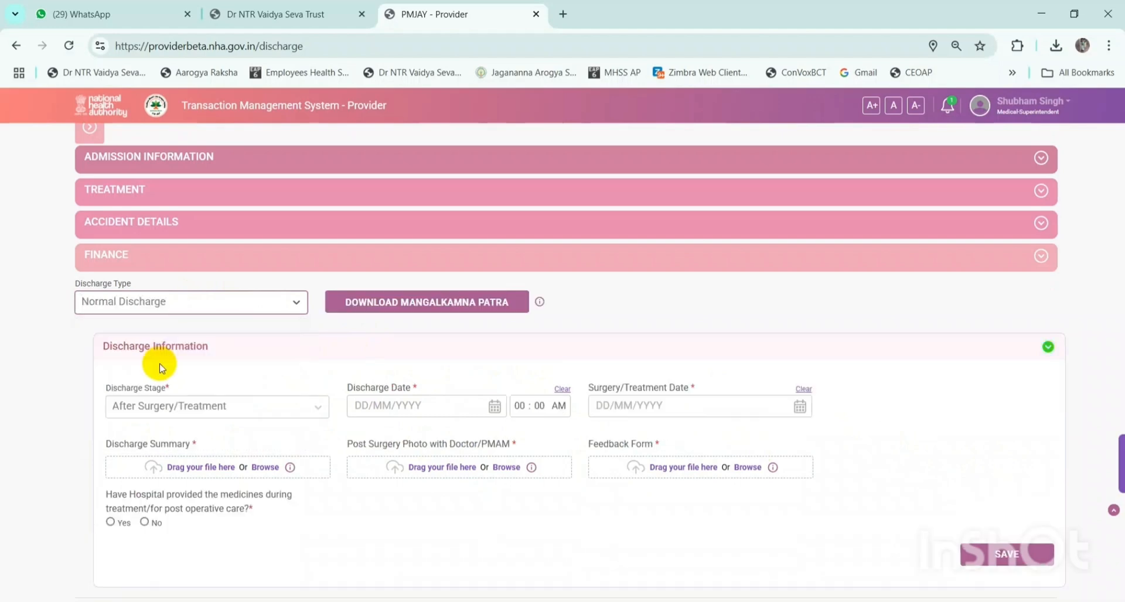
pyautogui.click(223, 410)
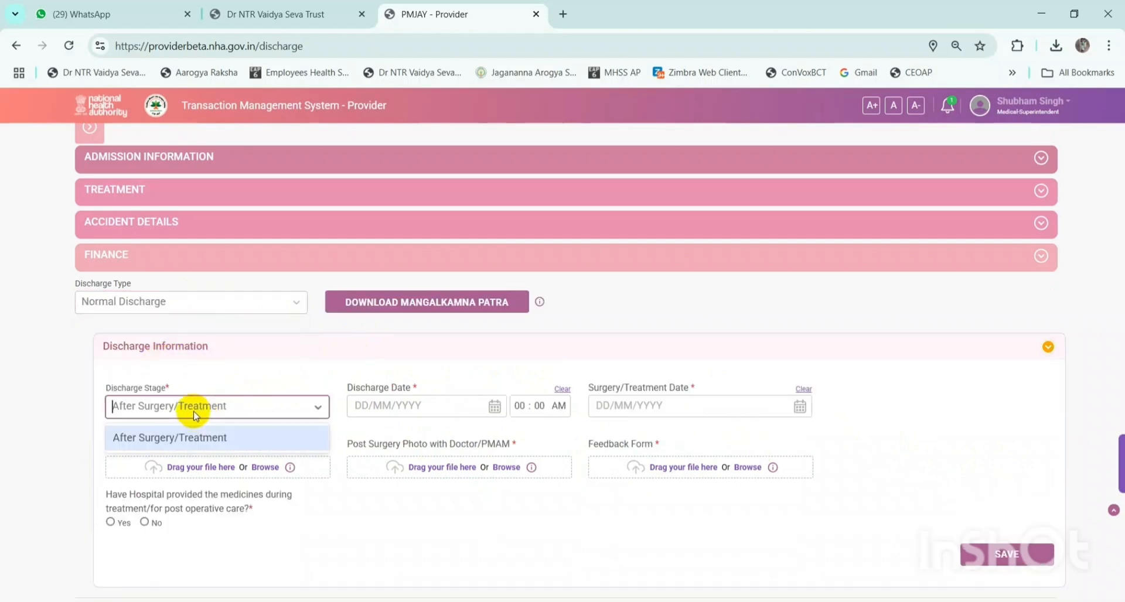
pyautogui.click(167, 440)
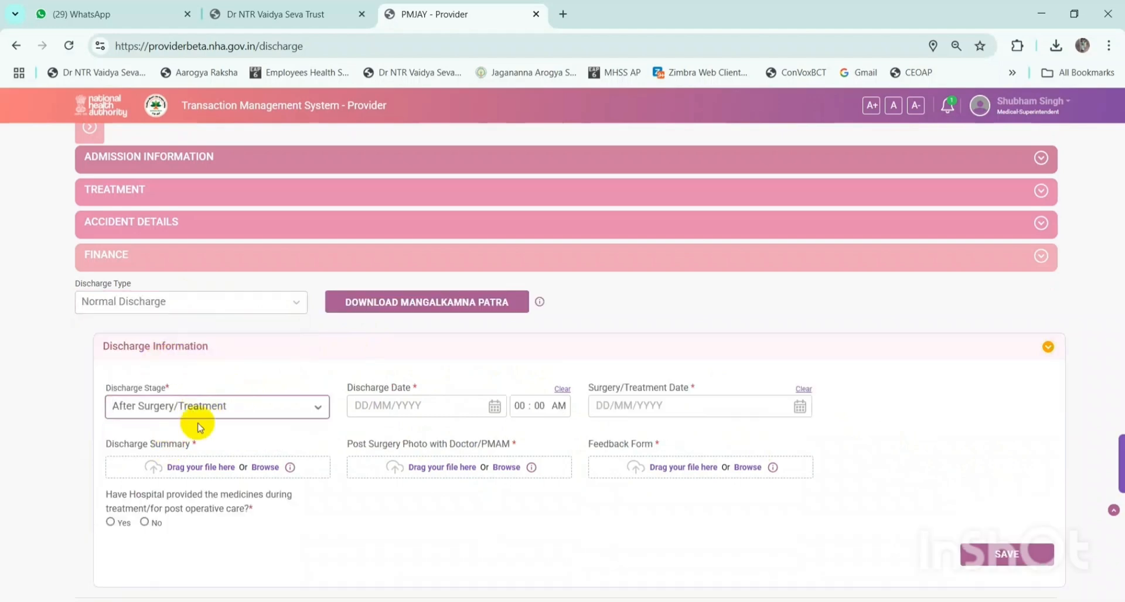
pyautogui.click(494, 406)
pyautogui.click(420, 543)
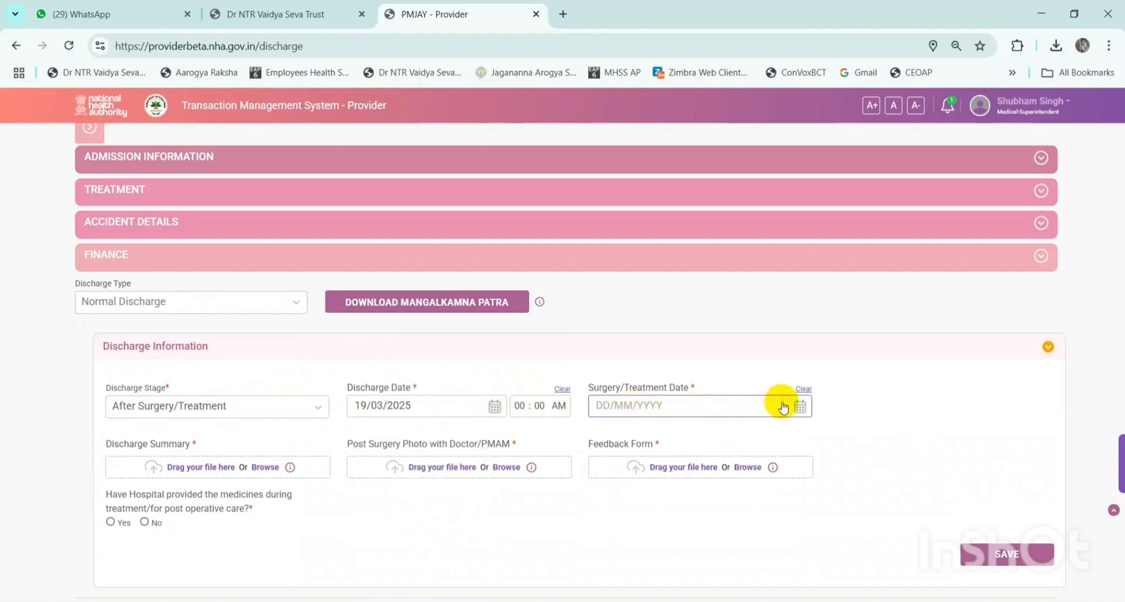
pyautogui.click(799, 407)
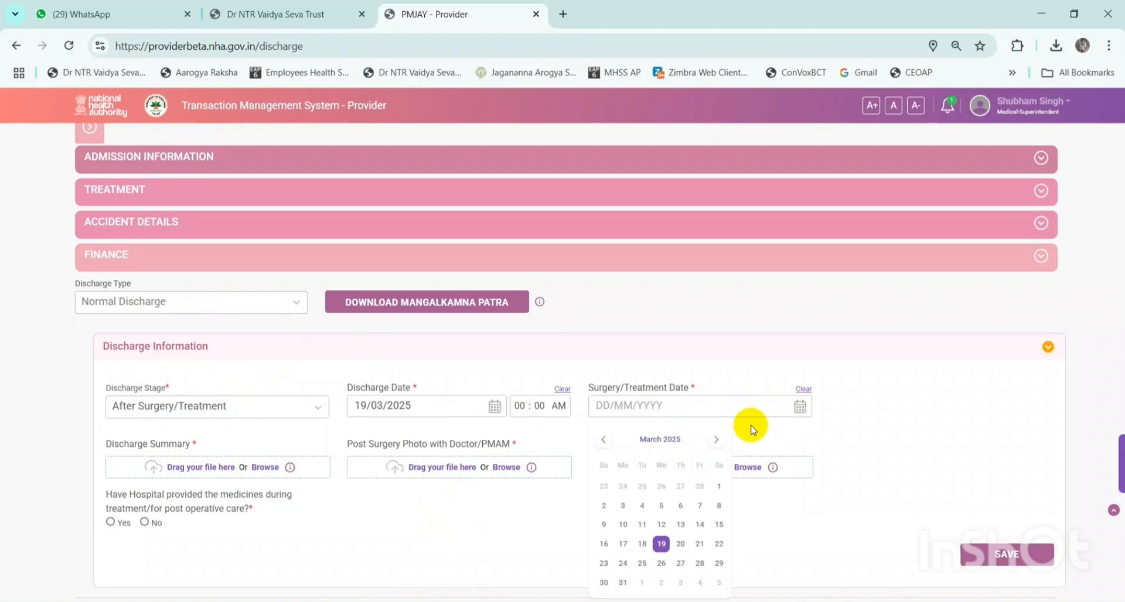
pyautogui.click(662, 543)
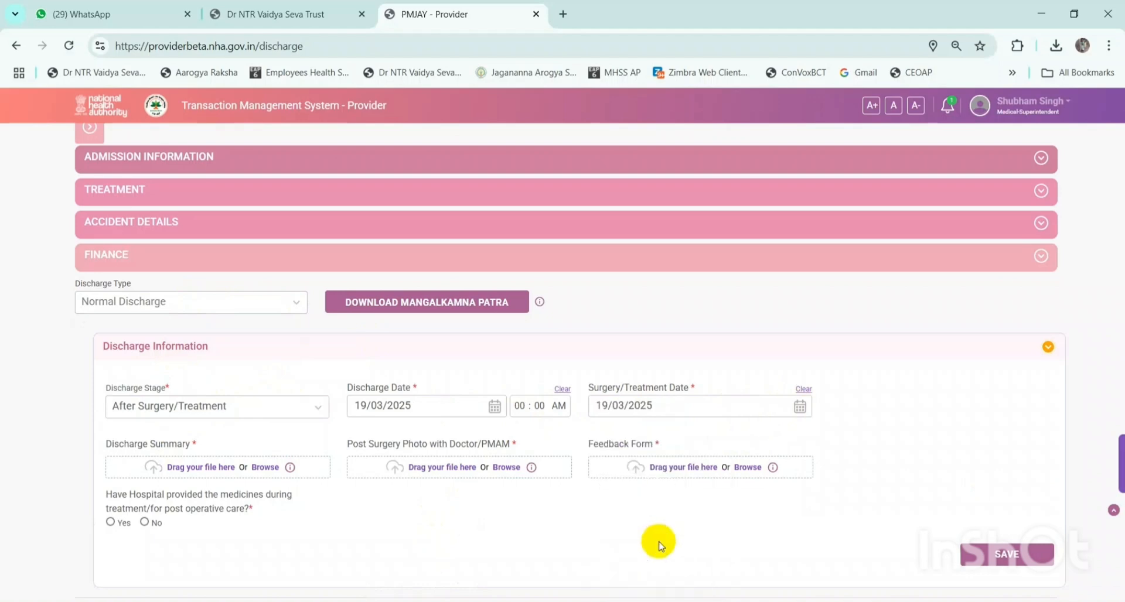
# - Attach file c as discharge summary, file d as post-surgery photo, and the d PDF as feedback form
pyautogui.click(234, 470)
pyautogui.click(328, 293)
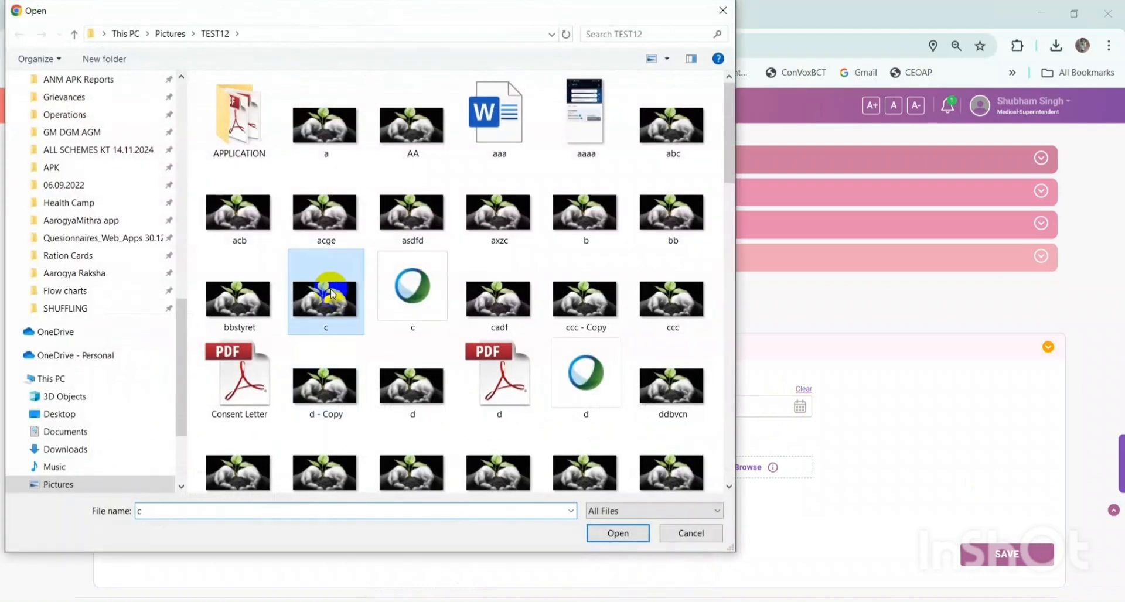
pyautogui.doubleClick(328, 293)
pyautogui.click(439, 467)
pyautogui.click(492, 378)
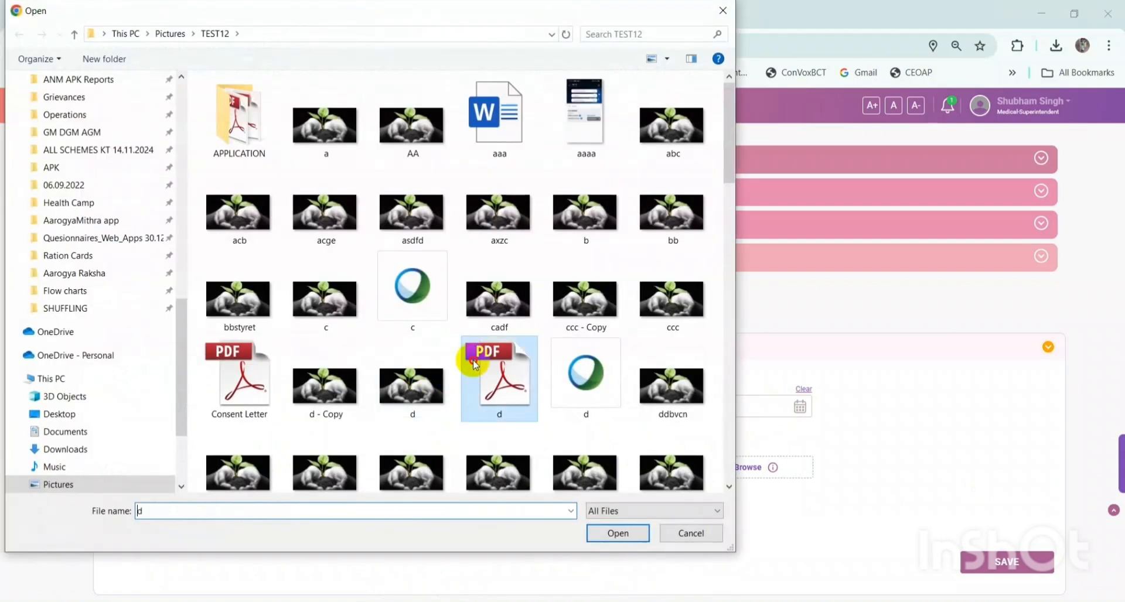
pyautogui.doubleClick(492, 378)
pyautogui.click(668, 463)
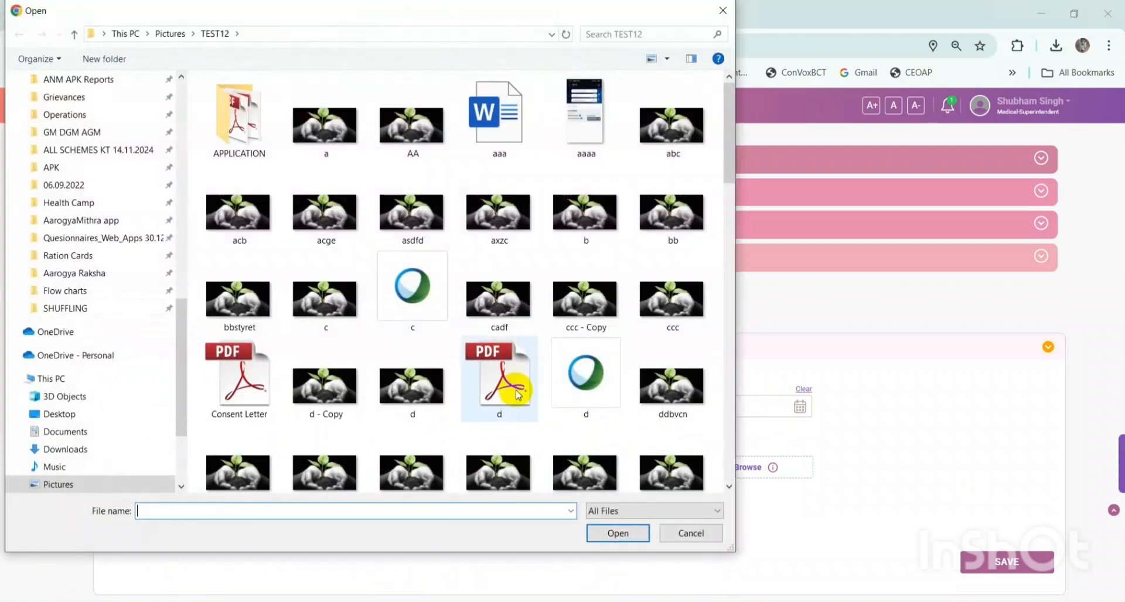
pyautogui.click(511, 383)
pyautogui.doubleClick(511, 384)
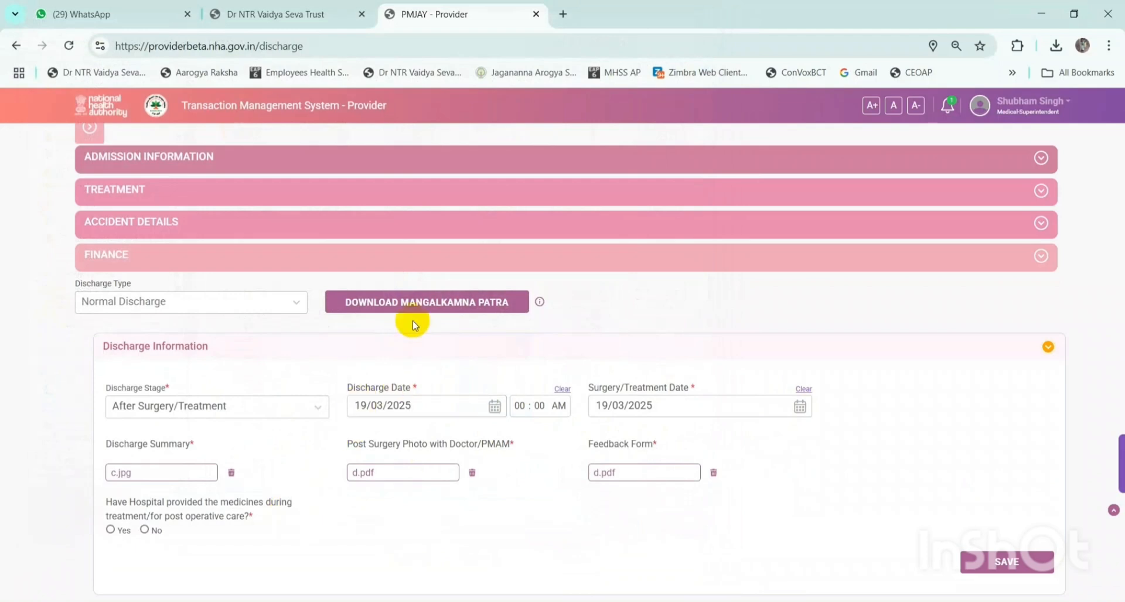
# - Download the Mangalkamna Patra, answer Yes to post-operative medicines, and attach file d as medical slip
pyautogui.click(416, 305)
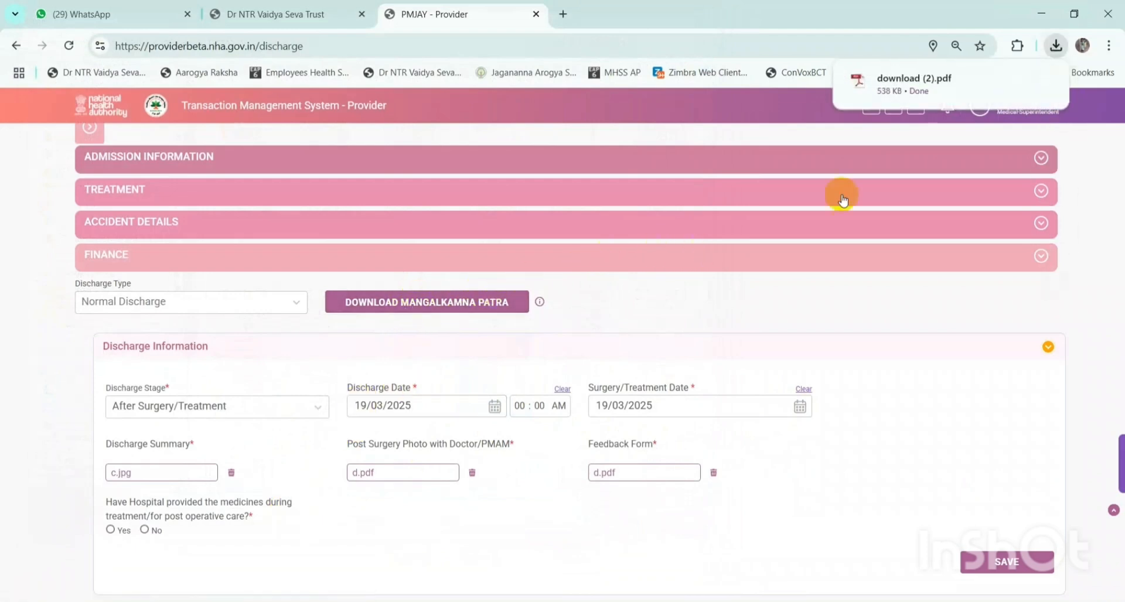
pyautogui.moveTo(1004, 96)
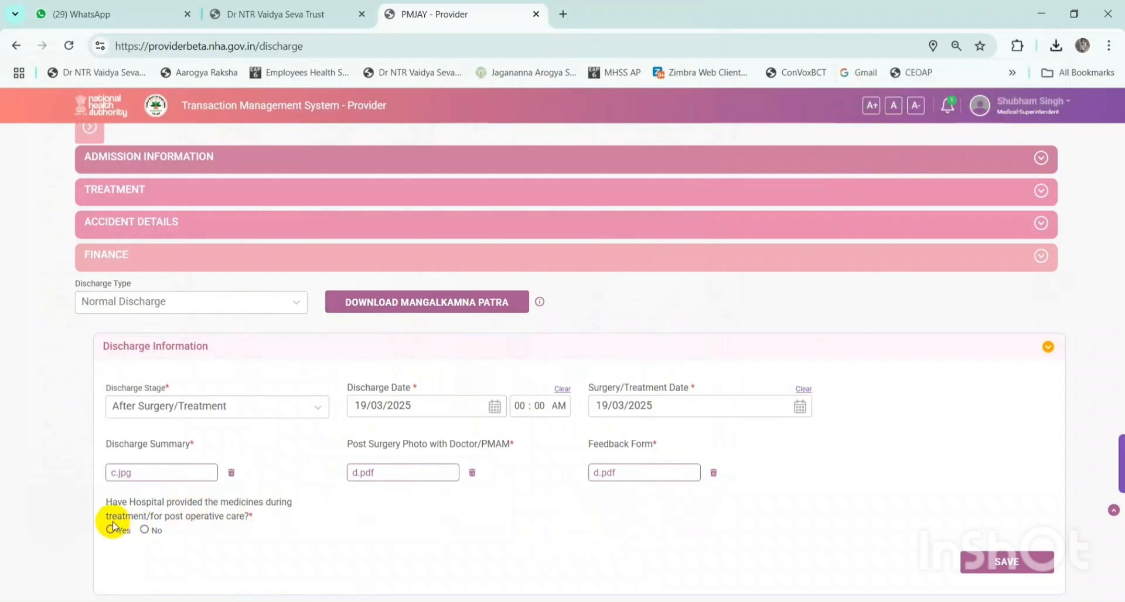
pyautogui.moveTo(108, 507); pyautogui.dragTo(274, 498)
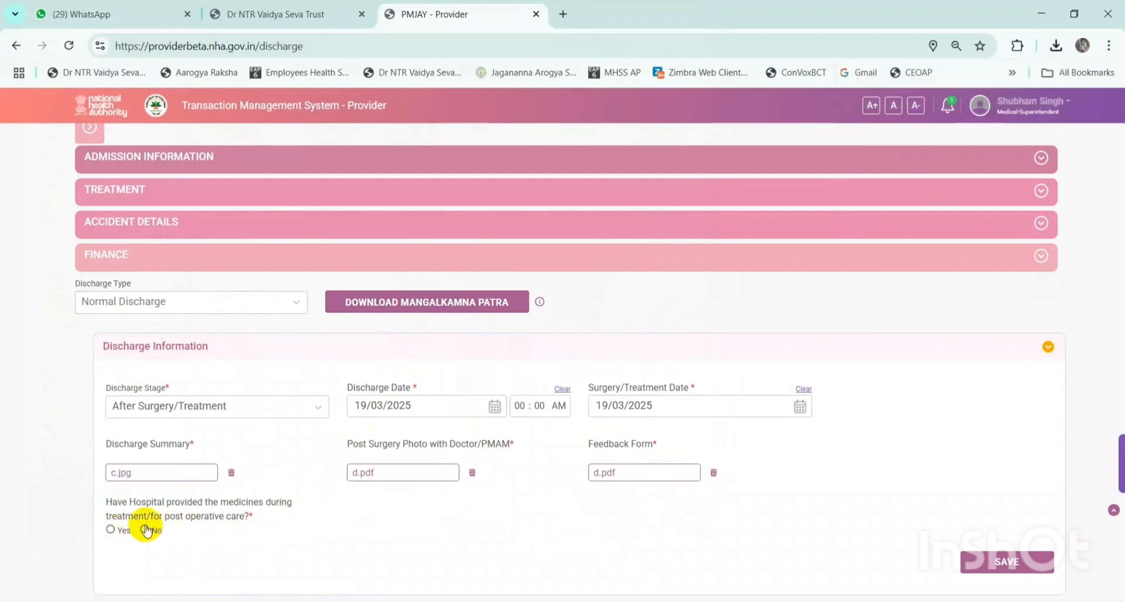
pyautogui.click(110, 530)
pyautogui.click(436, 525)
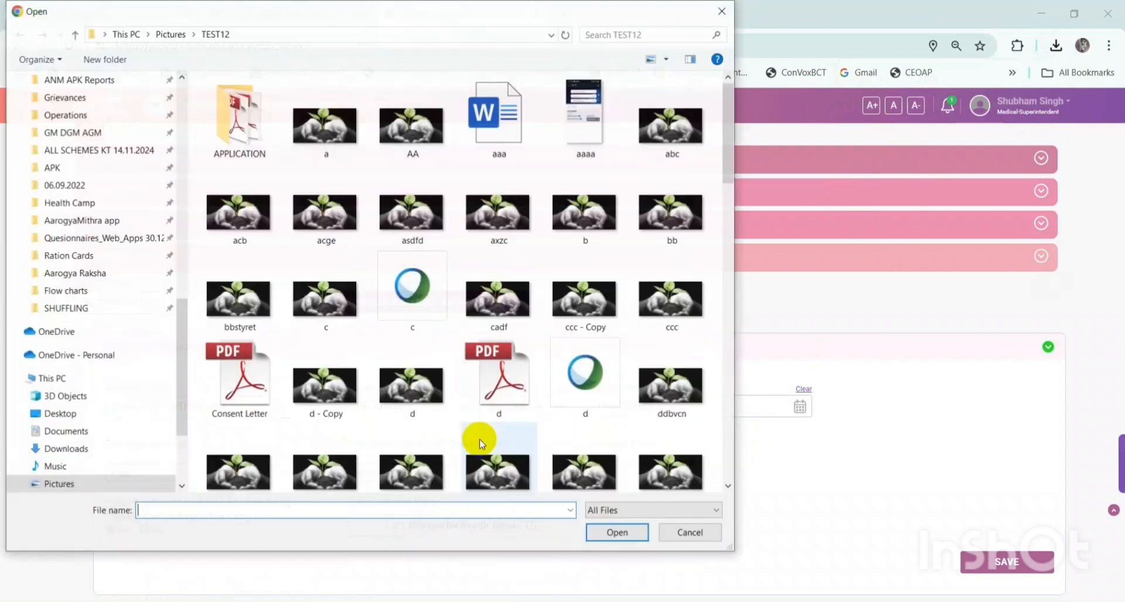
pyautogui.doubleClick(420, 395)
pyautogui.scroll(-2, 633, 495)
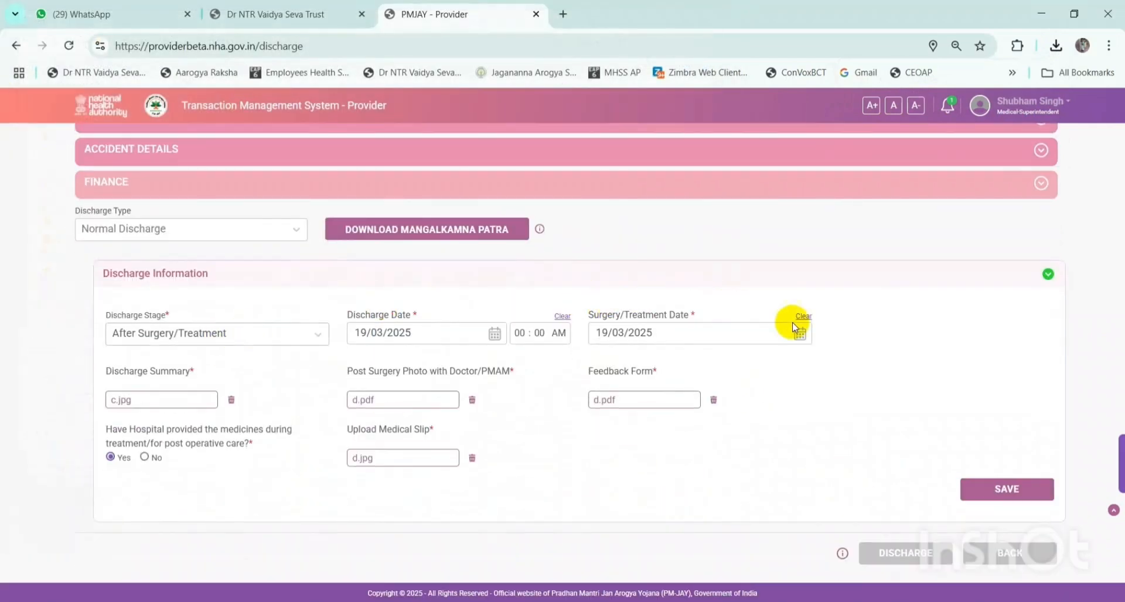
# - Save the Normal Discharge information and review the now-locked form before discharging
pyautogui.click(1006, 491)
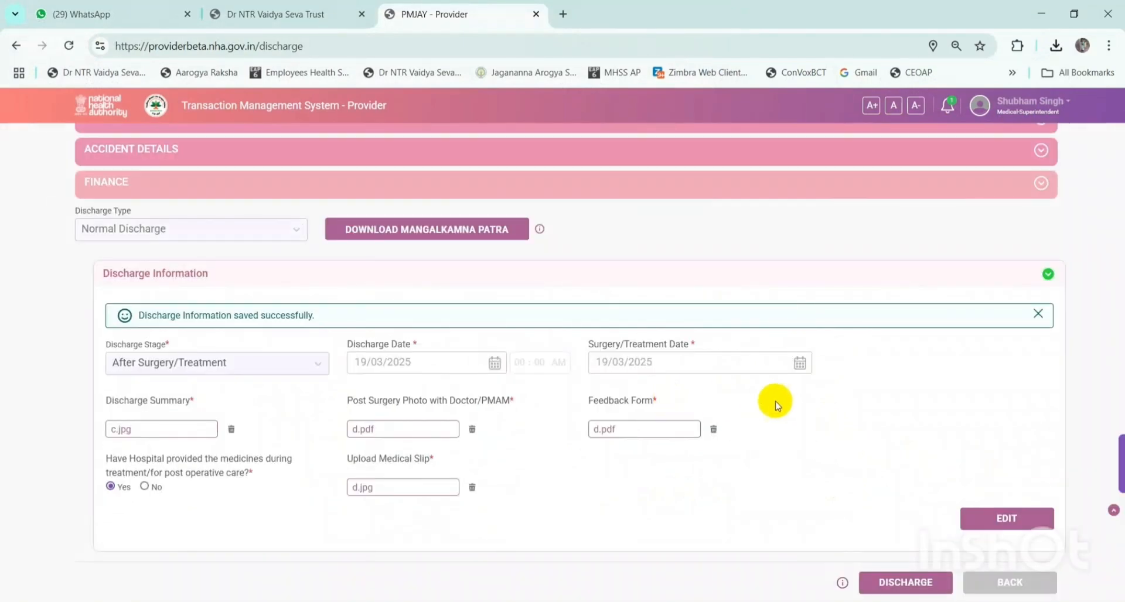
pyautogui.scroll(-1, 786, 410)
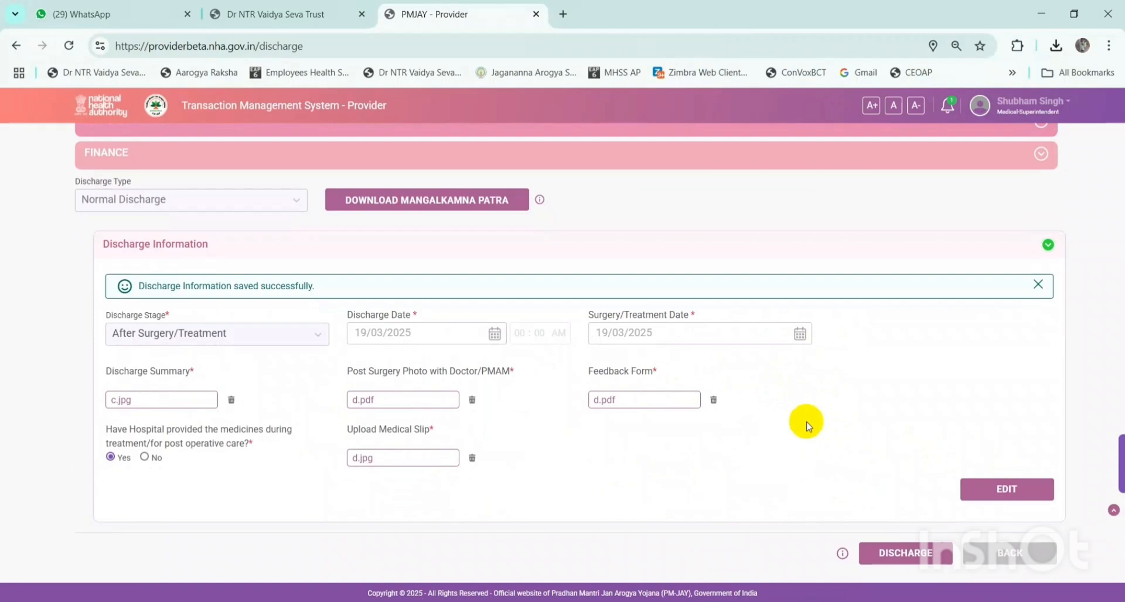
pyautogui.scroll(8, 670, 238)
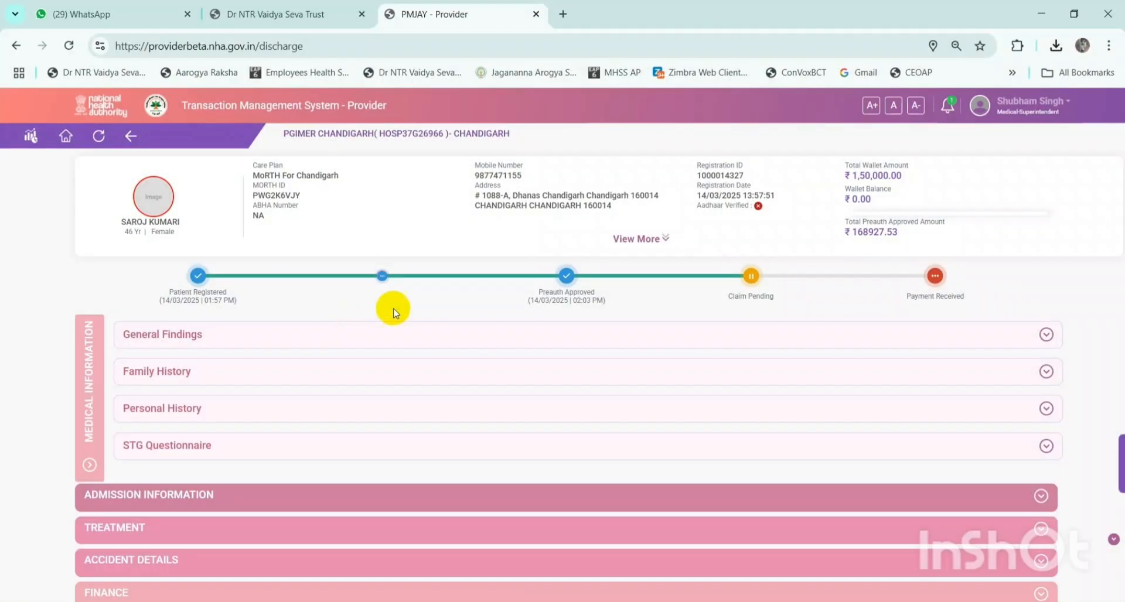
pyautogui.scroll(-7, 394, 312)
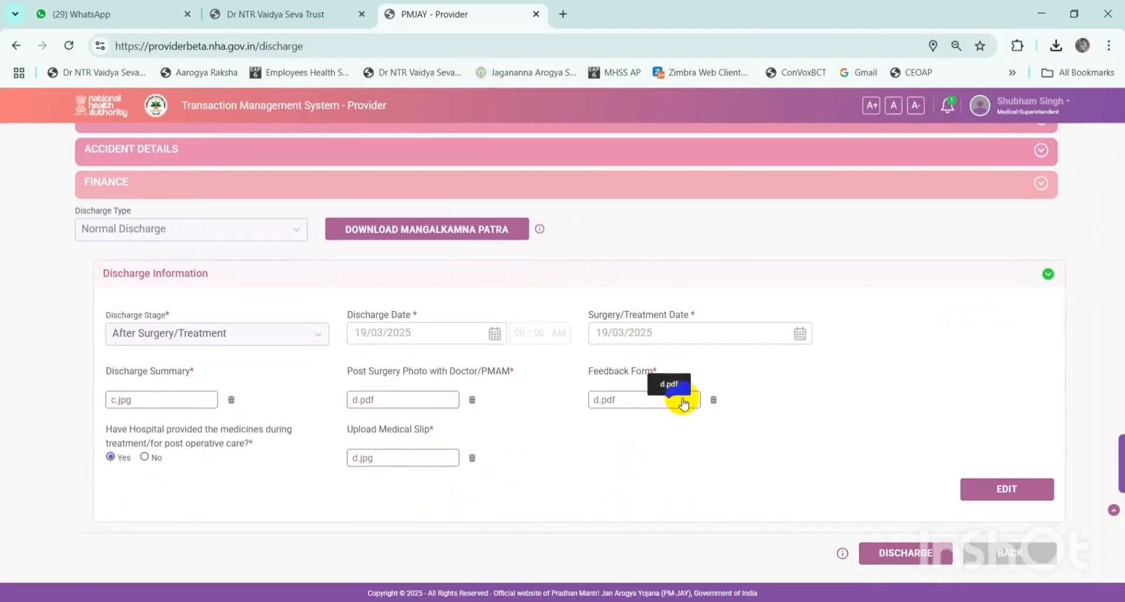
pyautogui.moveTo(842, 553)
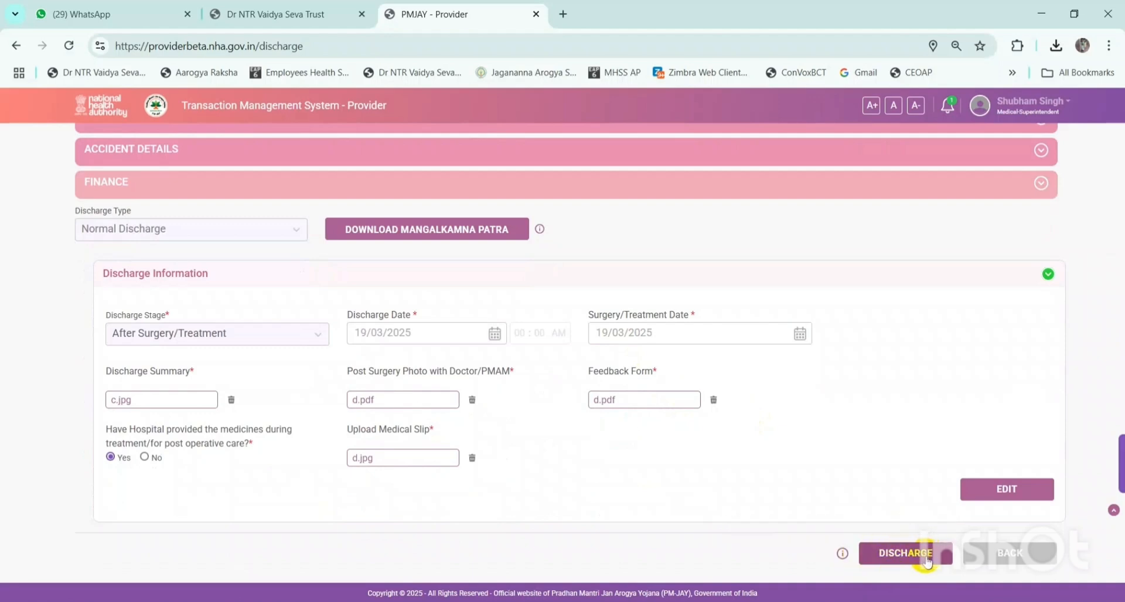
# - Start the discharge, confirm it, and proceed without Aadhaar authentication
pyautogui.click(927, 560)
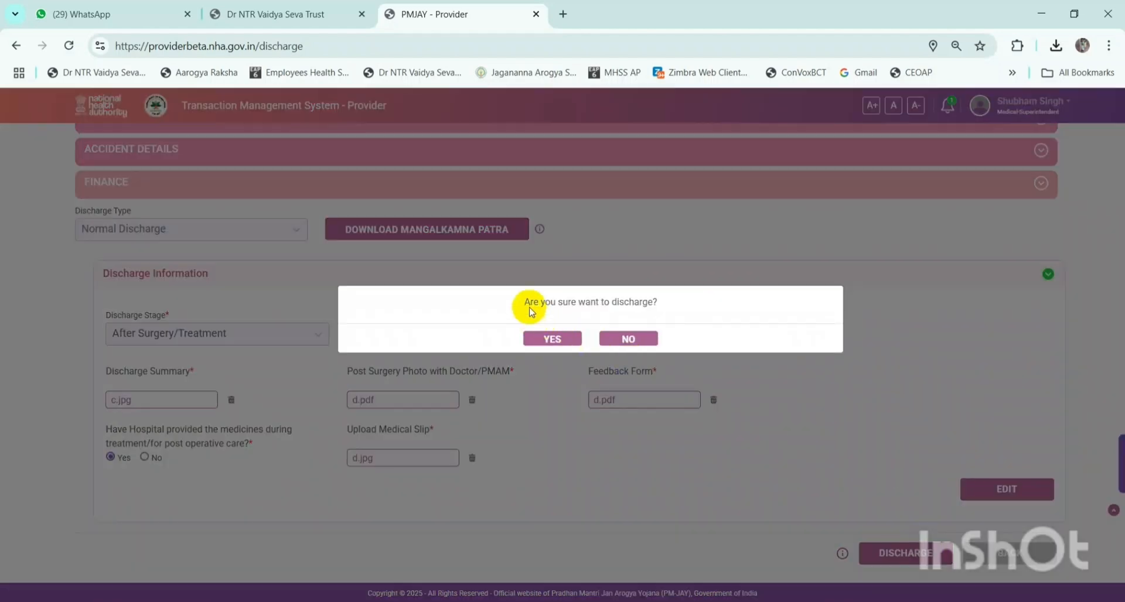
pyautogui.moveTo(523, 302); pyautogui.dragTo(674, 302)
pyautogui.click(643, 317)
pyautogui.click(552, 339)
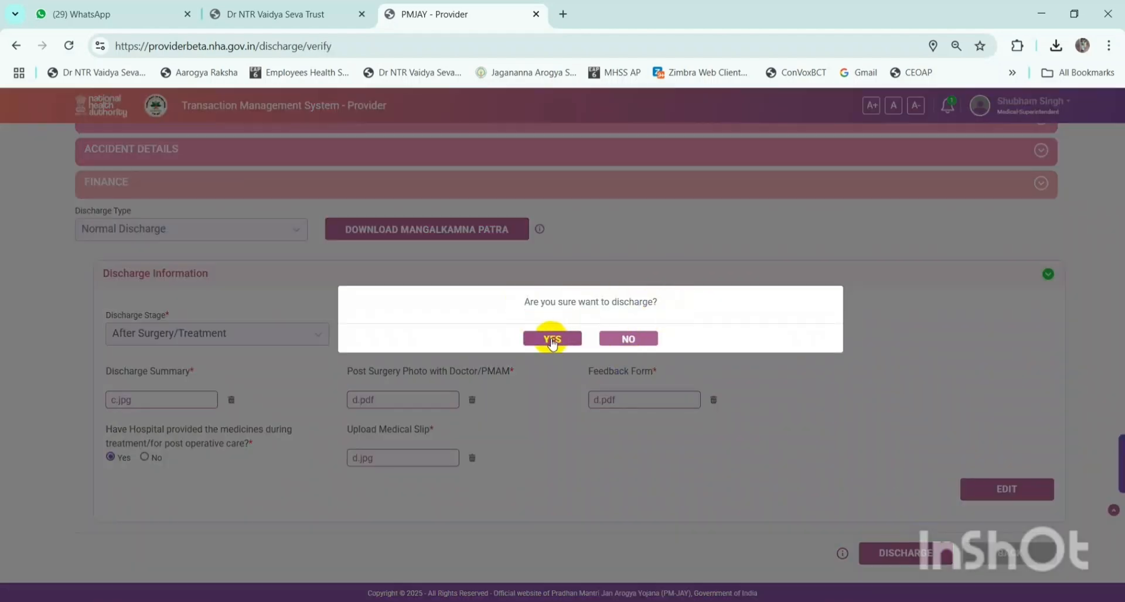
pyautogui.click(206, 225)
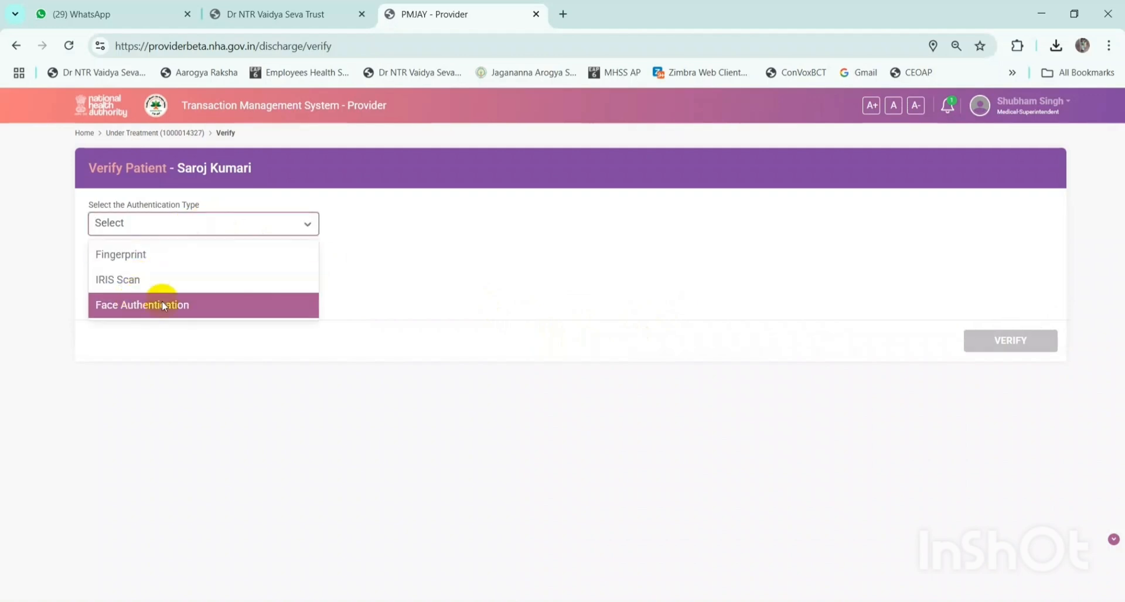
pyautogui.click(397, 248)
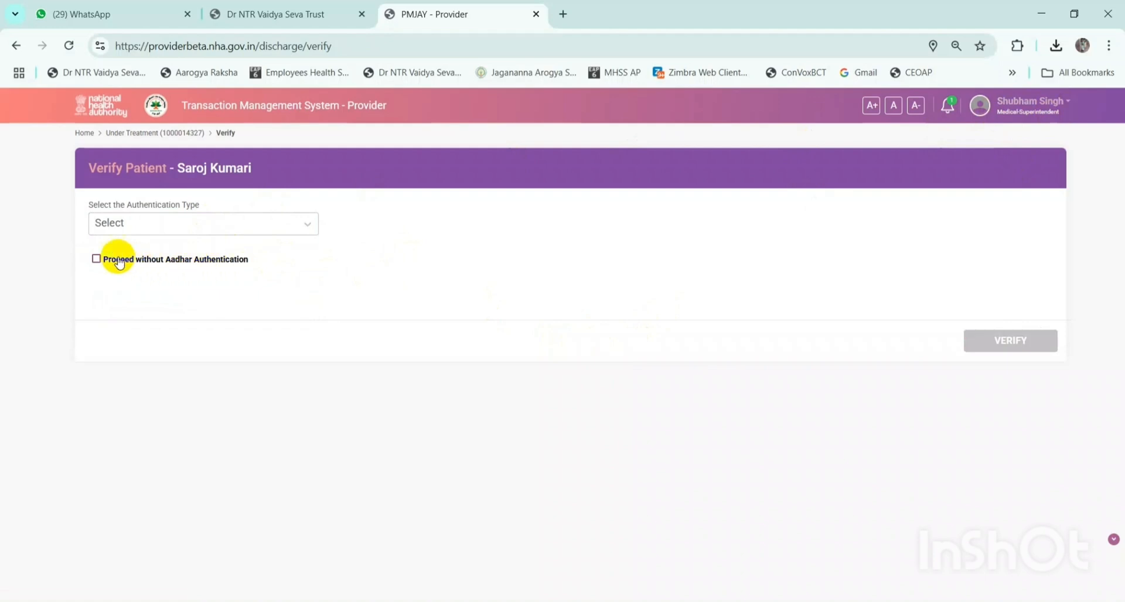
pyautogui.click(97, 259)
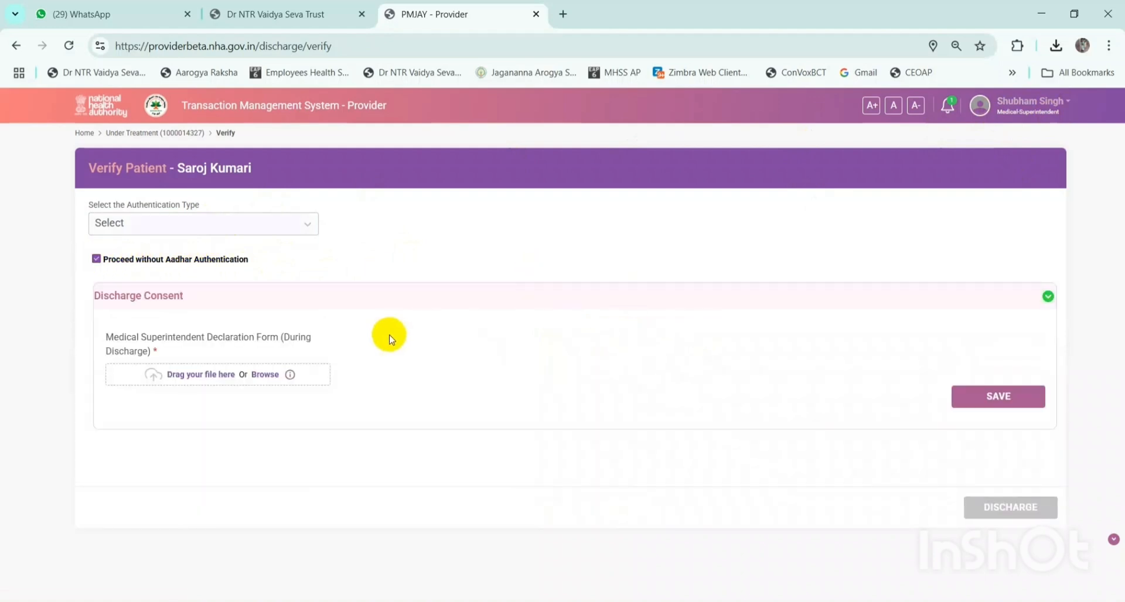
# - Attach Consent Letter.pdf as the declaration form and save the discharge consent
pyautogui.moveTo(107, 338); pyautogui.dragTo(318, 331)
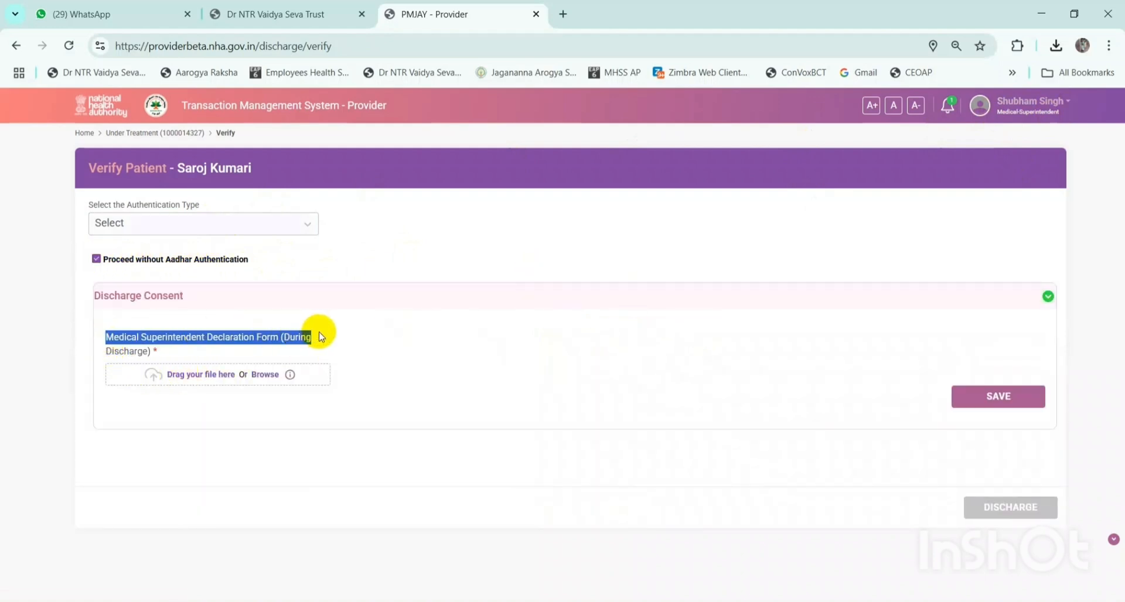
pyautogui.click(248, 359)
pyautogui.click(232, 372)
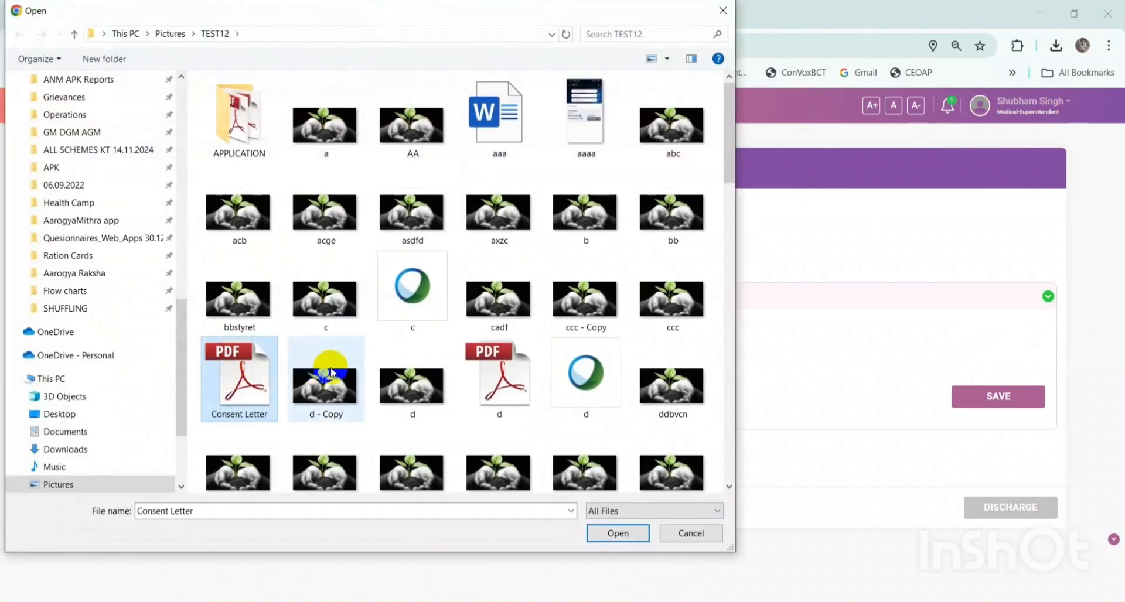
pyautogui.click(331, 372)
pyautogui.doubleClick(249, 368)
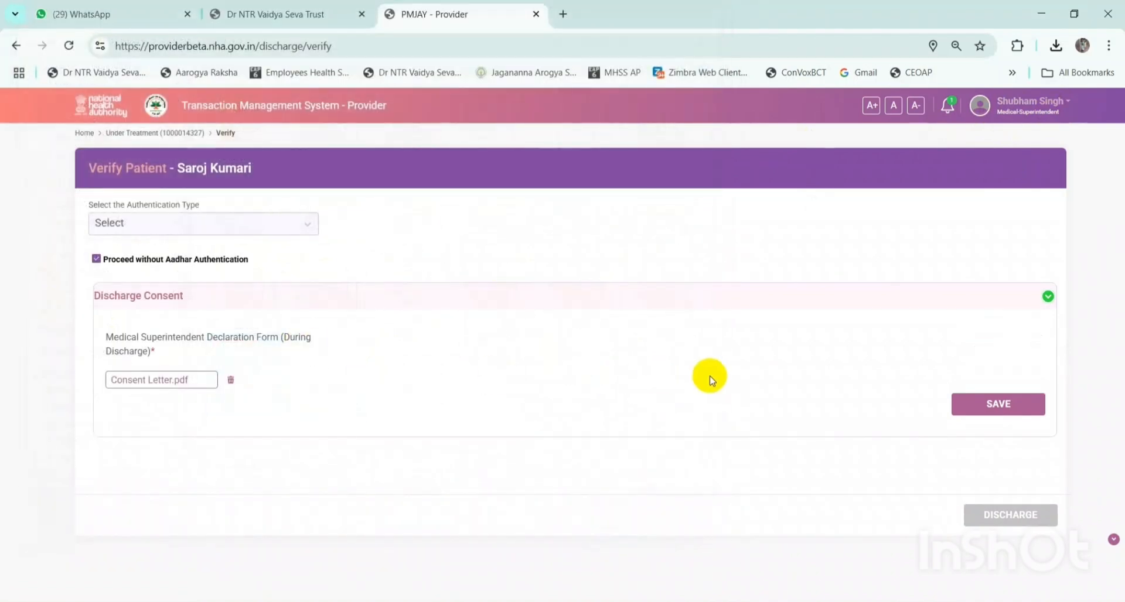
pyautogui.click(1021, 409)
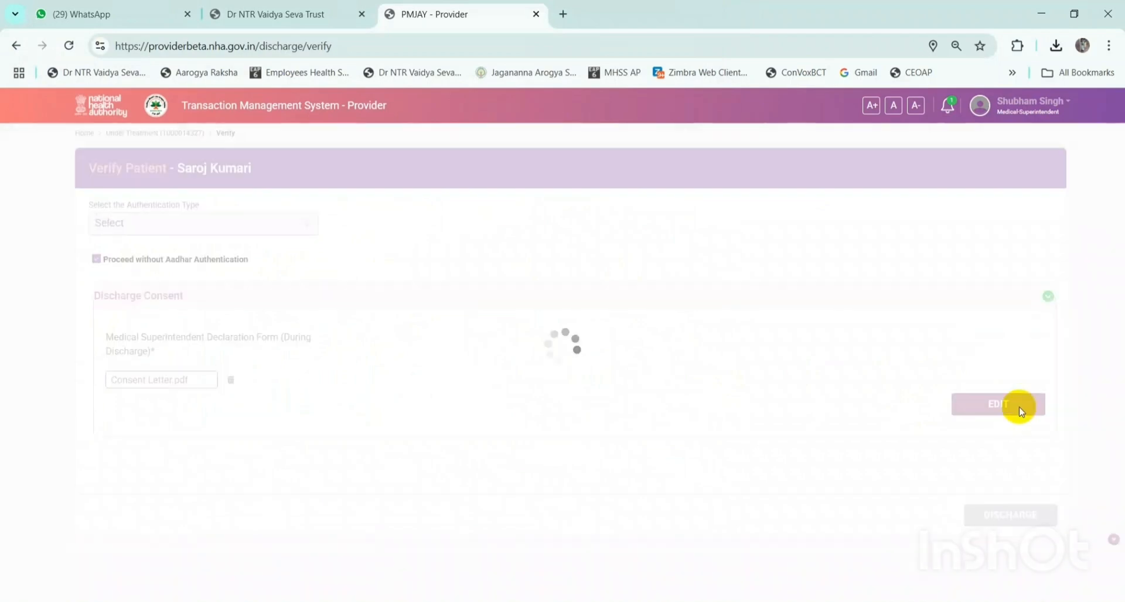
pyautogui.moveTo(301, 339); pyautogui.dragTo(139, 344)
pyautogui.click(715, 422)
pyautogui.scroll(-1, 933, 463)
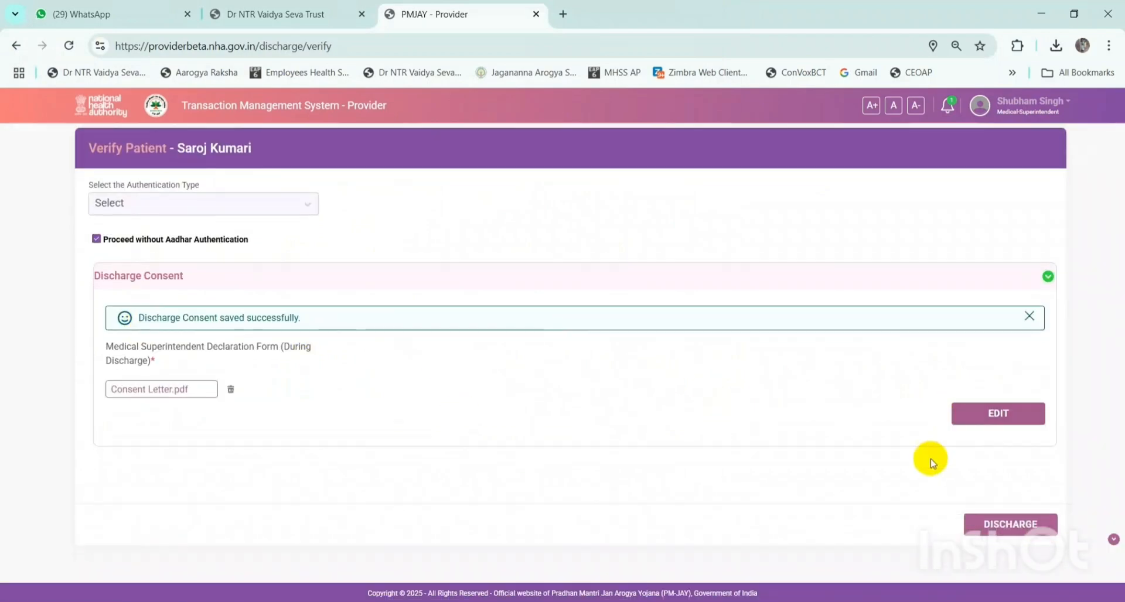
# - Discharge the patient, leaving 1 patient (₹12742) under treatment on the dashboard
pyautogui.click(1019, 526)
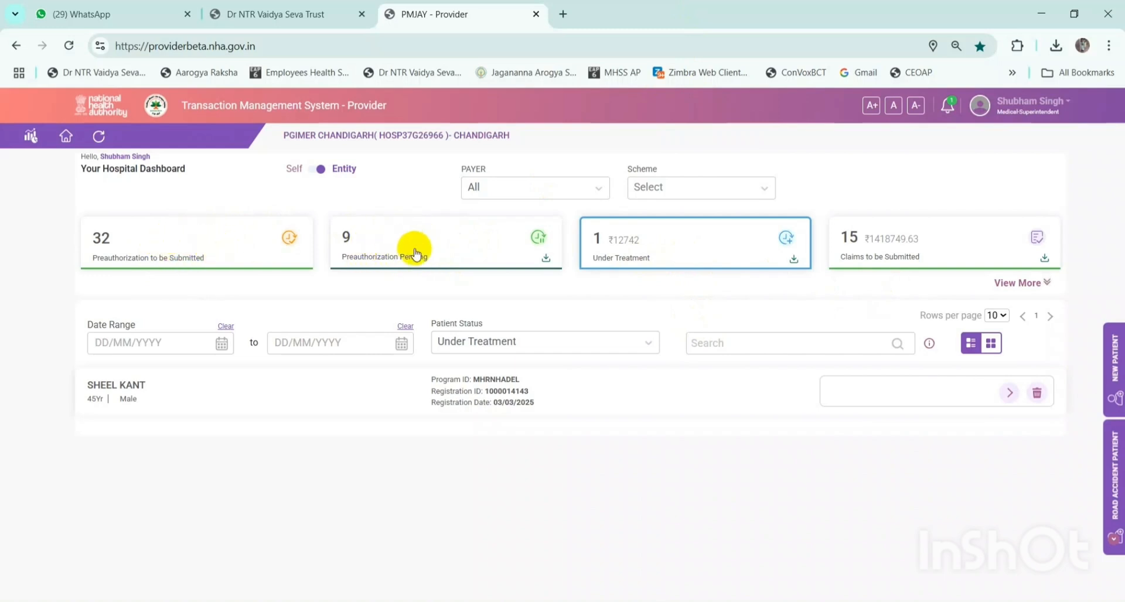
# - Open Claims to be Submitted, then the first patient's File Claim page, down to Hospital Bill Details
pyautogui.click(904, 245)
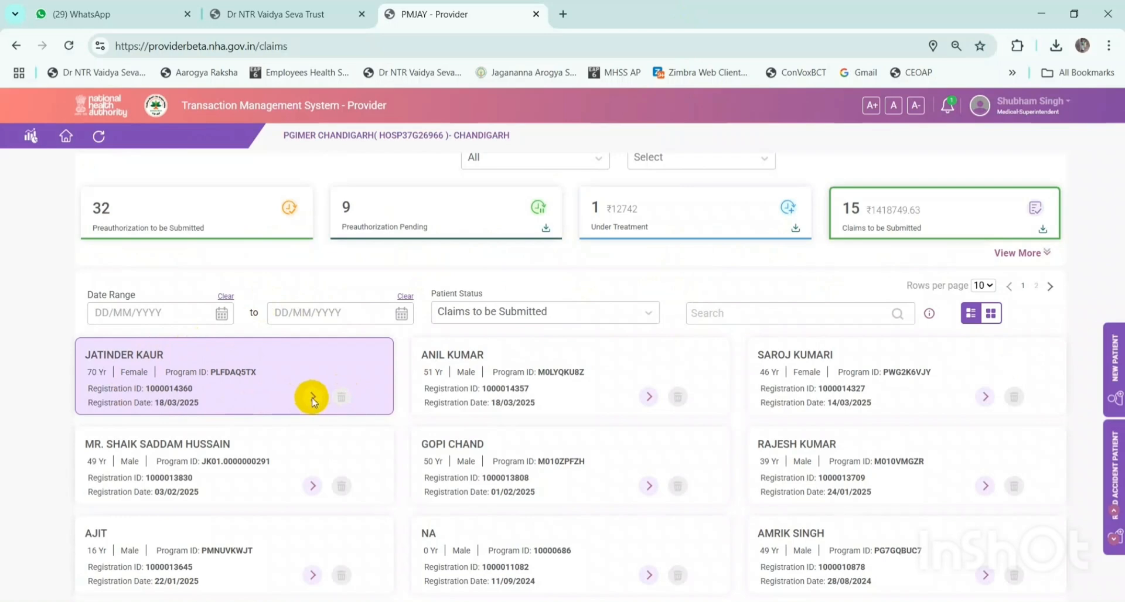
pyautogui.click(313, 399)
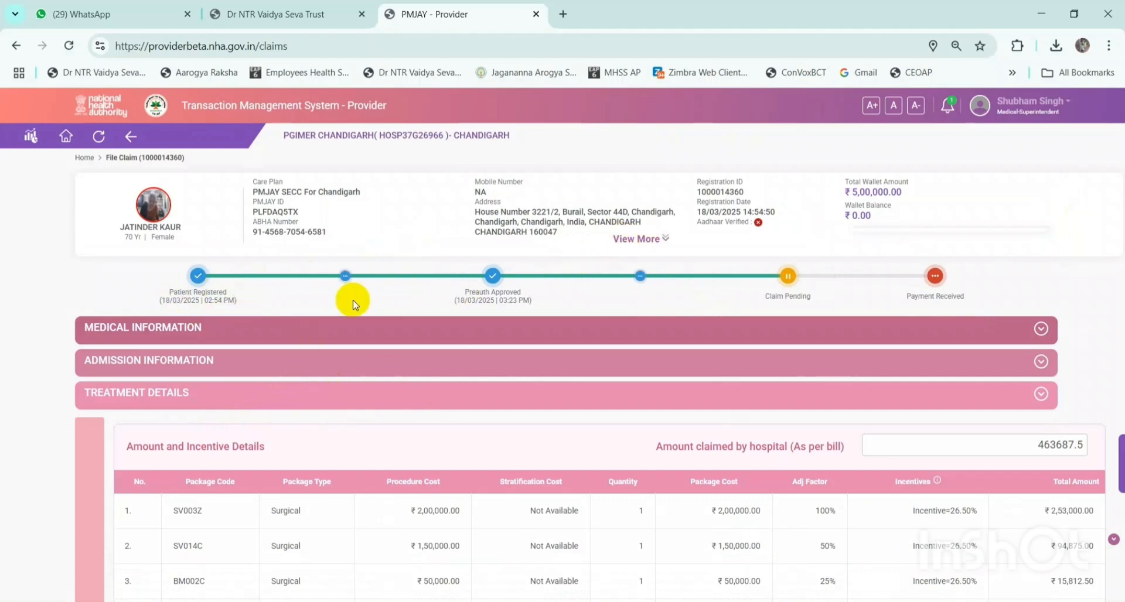
pyautogui.scroll(-10, 715, 395)
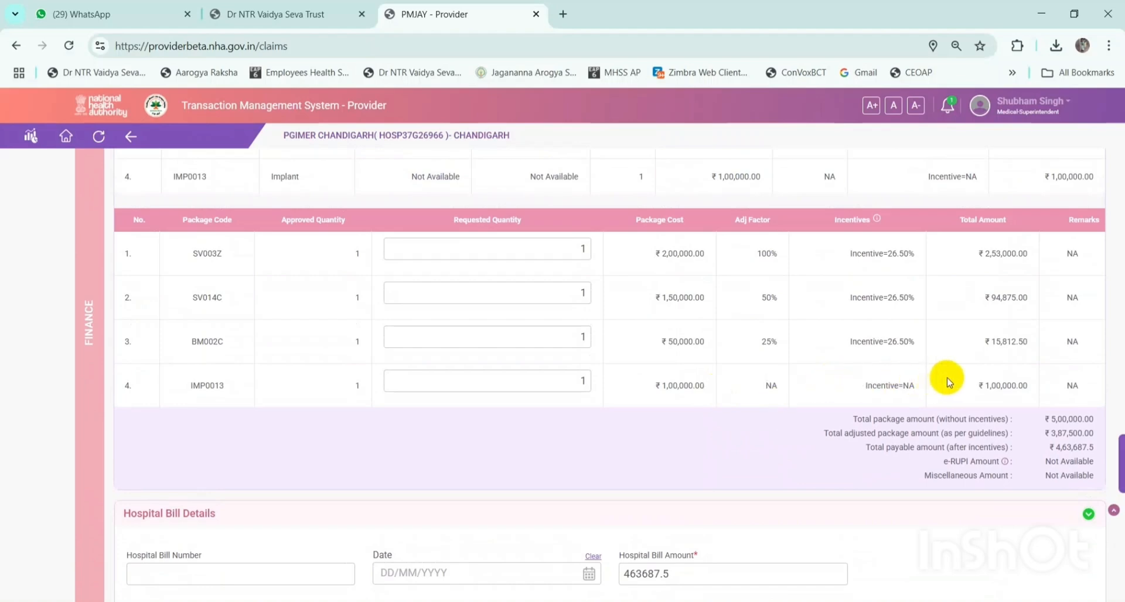
pyautogui.scroll(-1, 949, 380)
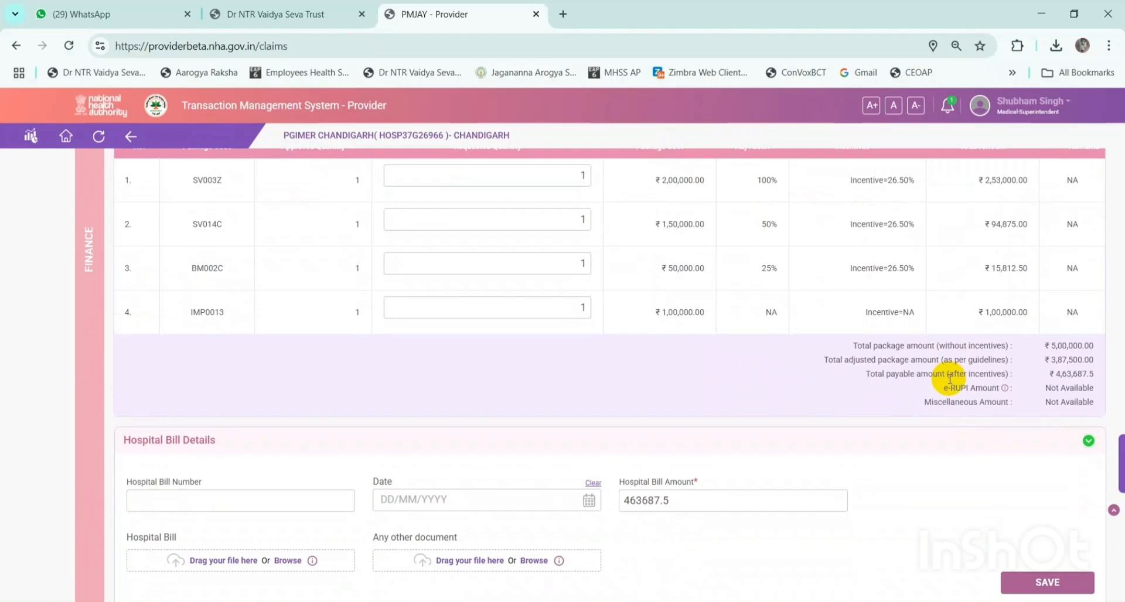
pyautogui.scroll(-2, 949, 379)
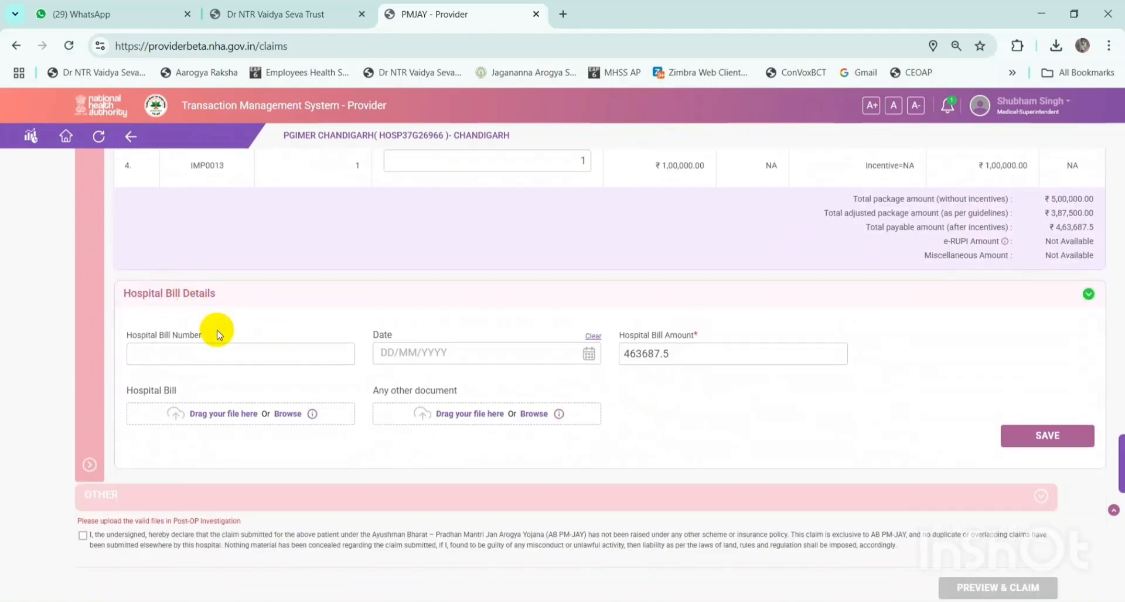
# - Enter bill number test123 dated 19/03/2025, attach c.jpg and d.pdf, and try saving
pyautogui.click(229, 353)
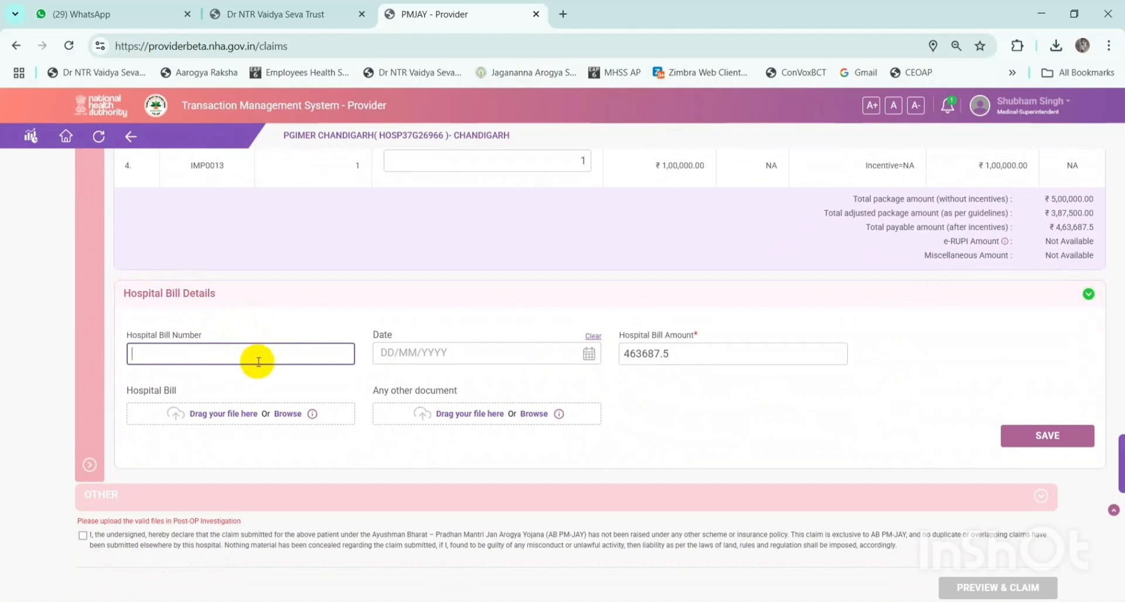
pyautogui.write('test123')
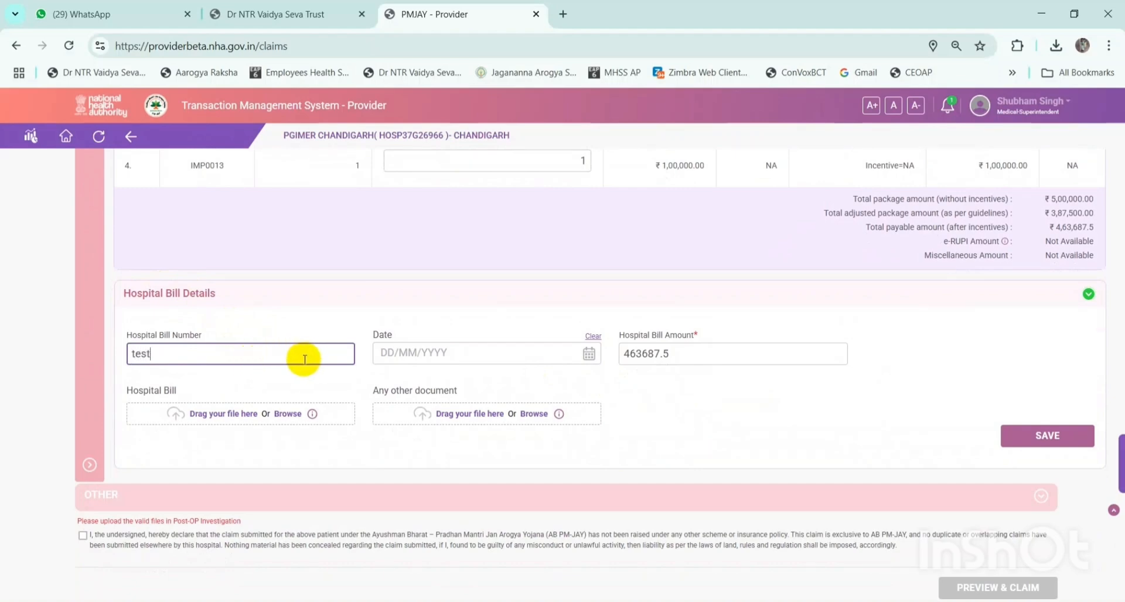
pyautogui.click(587, 353)
pyautogui.click(446, 491)
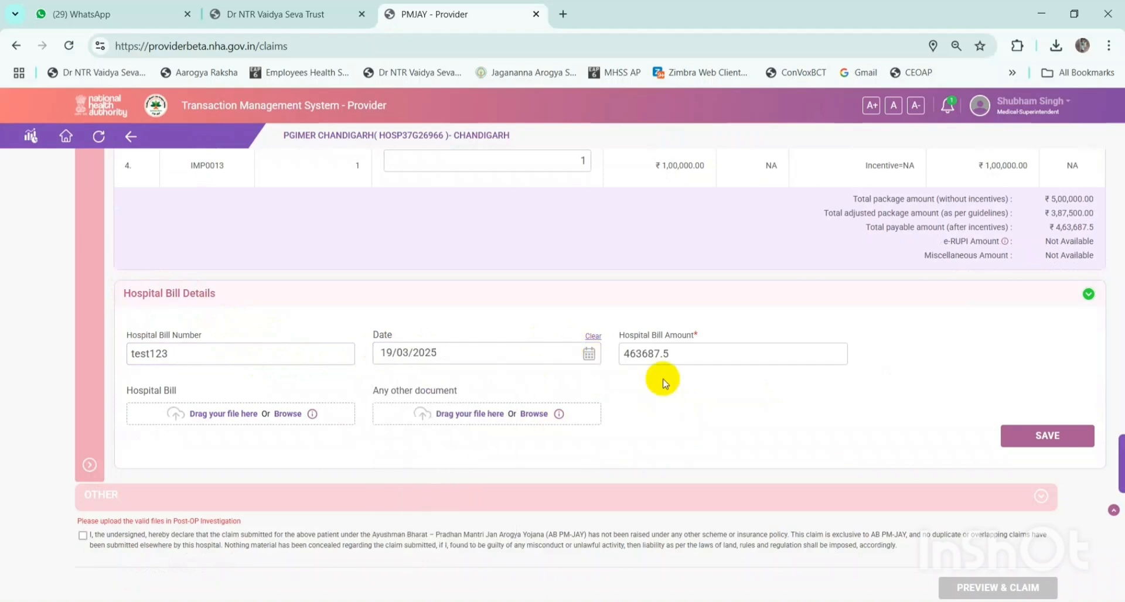
pyautogui.click(746, 354)
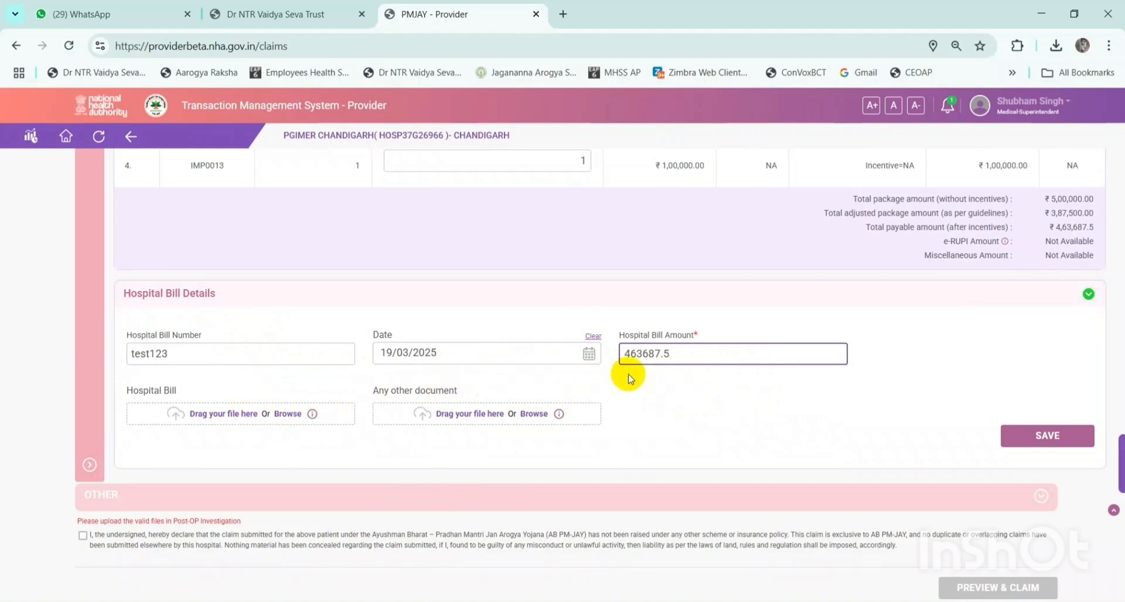
pyautogui.click(677, 359)
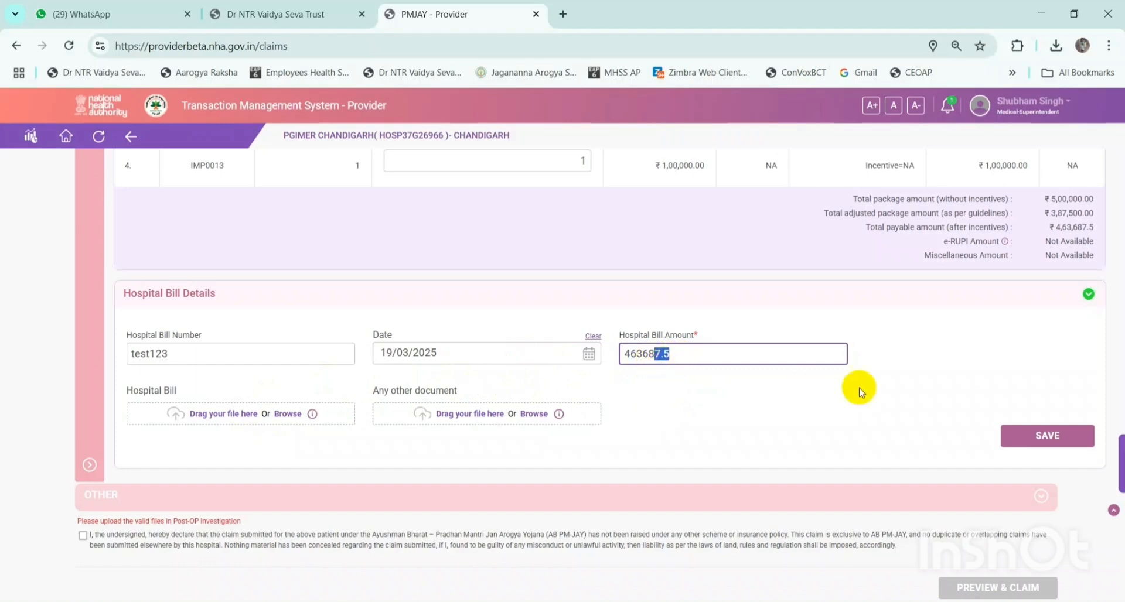
pyautogui.click(245, 413)
pyautogui.doubleClick(325, 299)
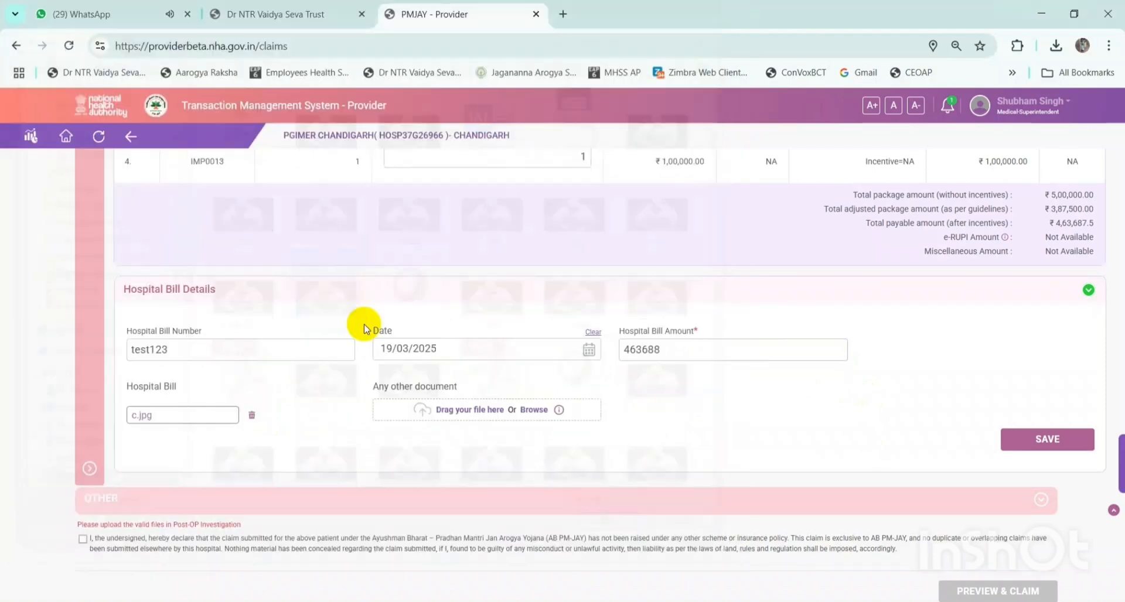
pyautogui.click(463, 410)
pyautogui.doubleClick(500, 380)
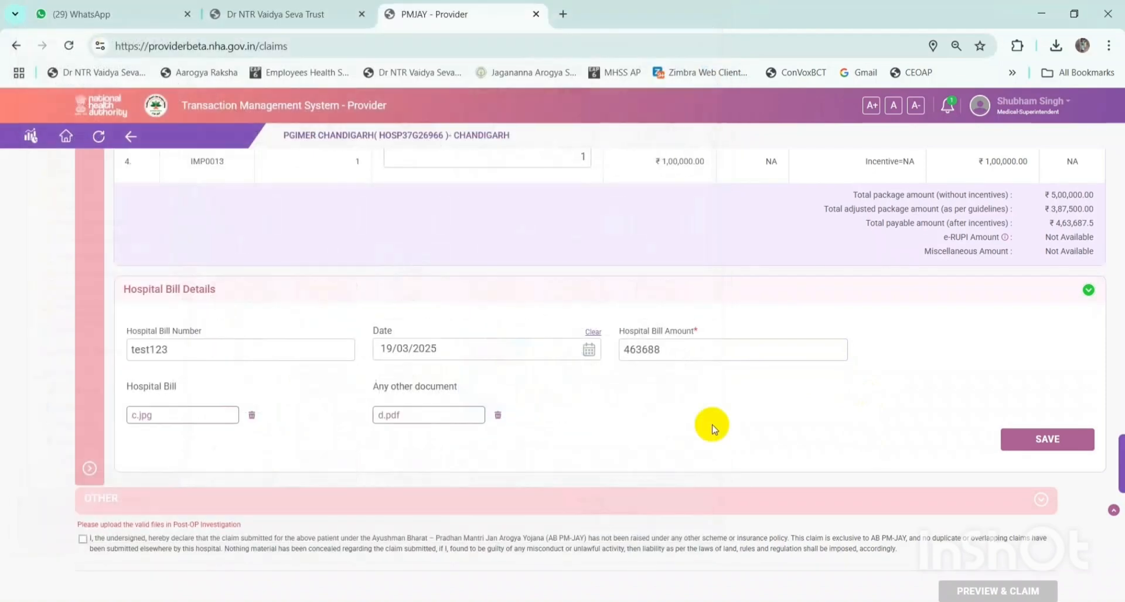
pyautogui.click(1049, 449)
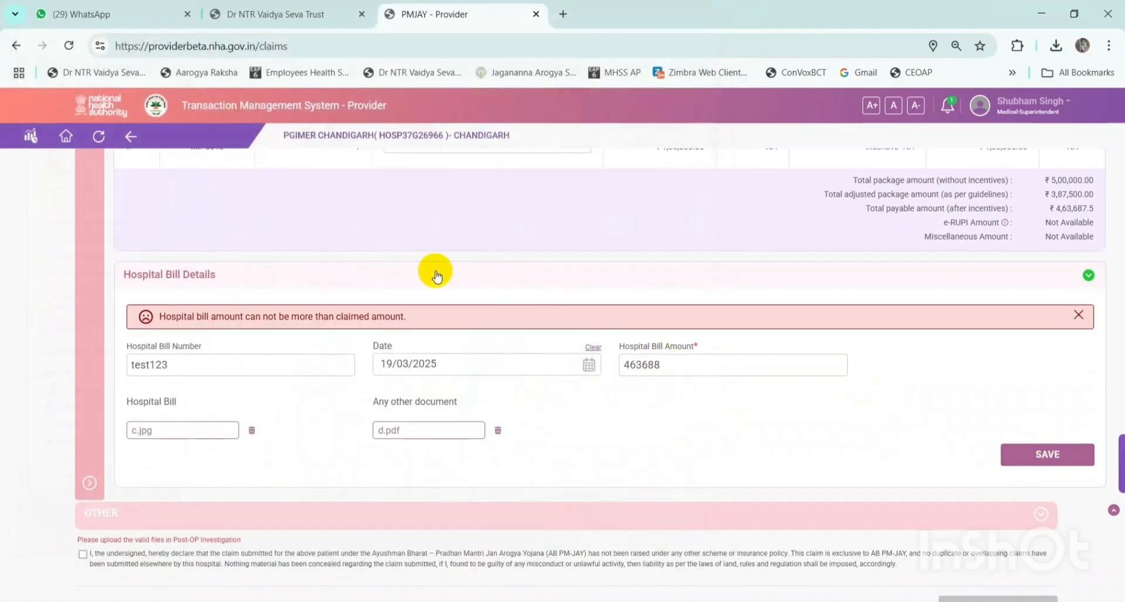
# - Correct the bill amount to 463687.5 after the amount-exceeds-claim error and save successfully
pyautogui.moveTo(423, 317); pyautogui.dragTo(206, 330)
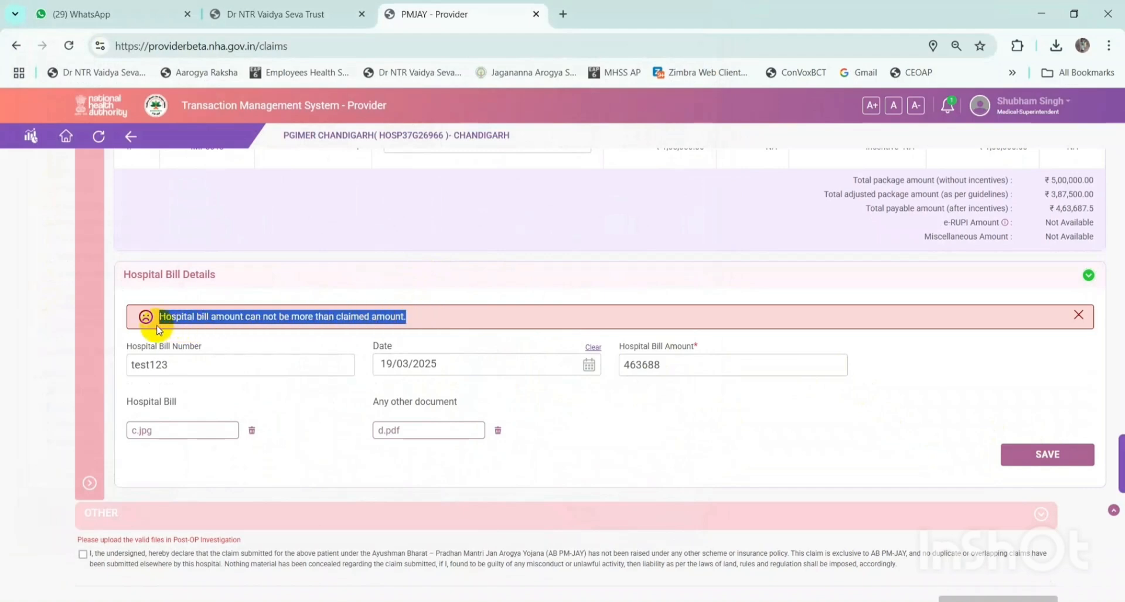
pyautogui.click(644, 366)
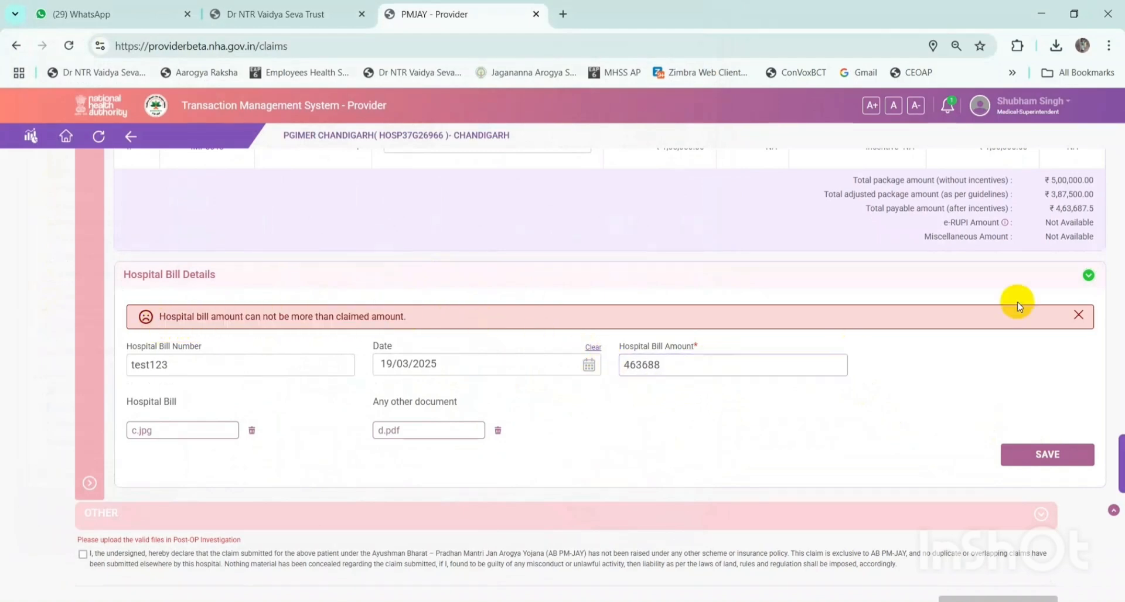
pyautogui.moveTo(1057, 210); pyautogui.dragTo(1073, 208)
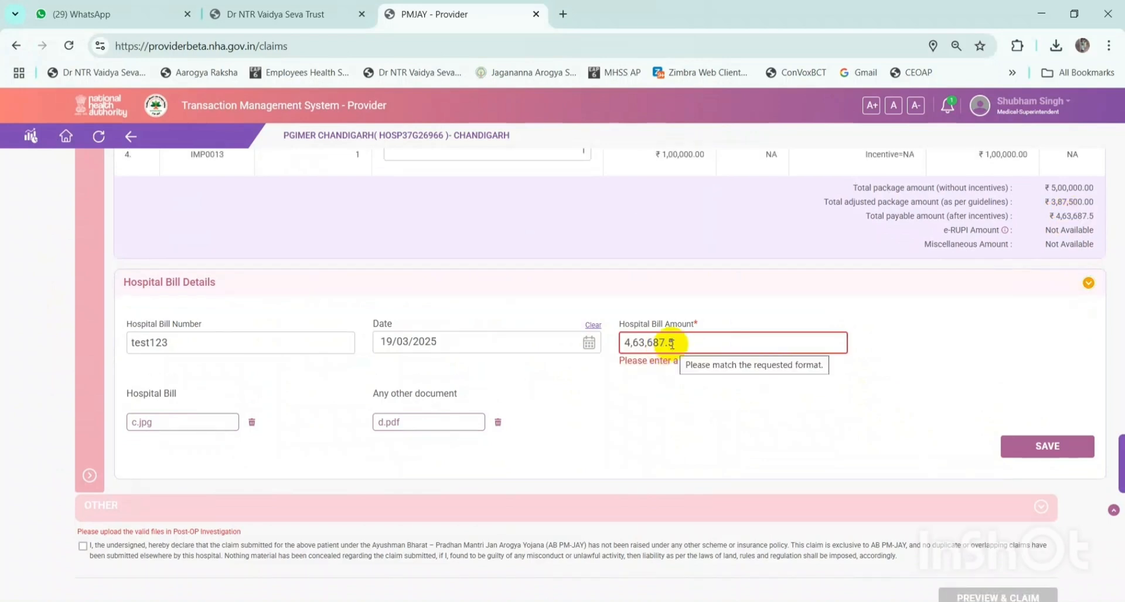
pyautogui.moveTo(685, 343); pyautogui.dragTo(604, 342)
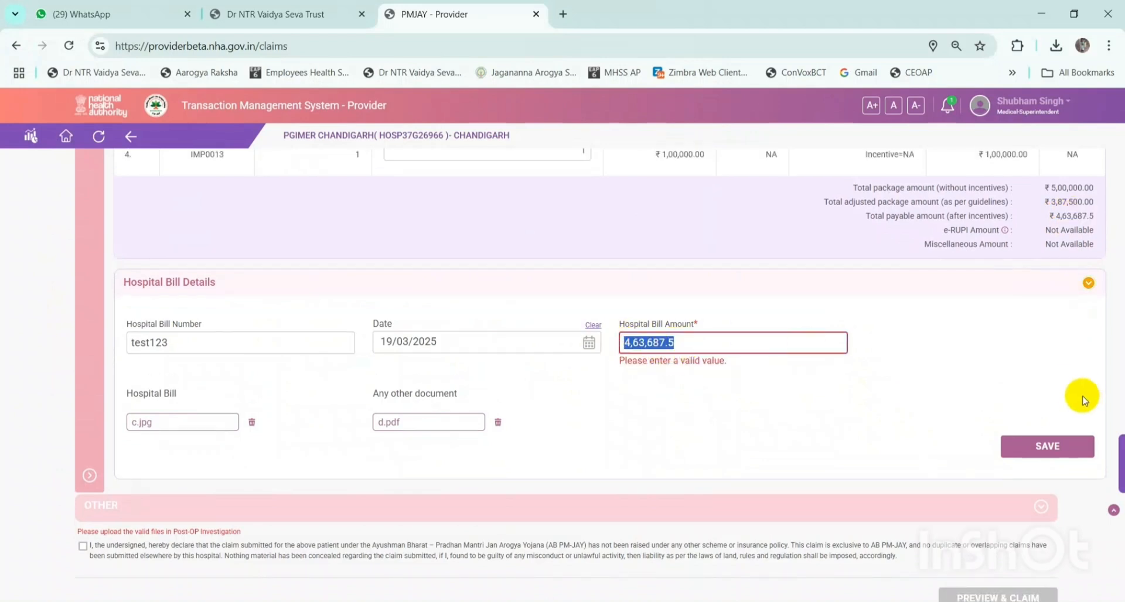
pyautogui.write('46')
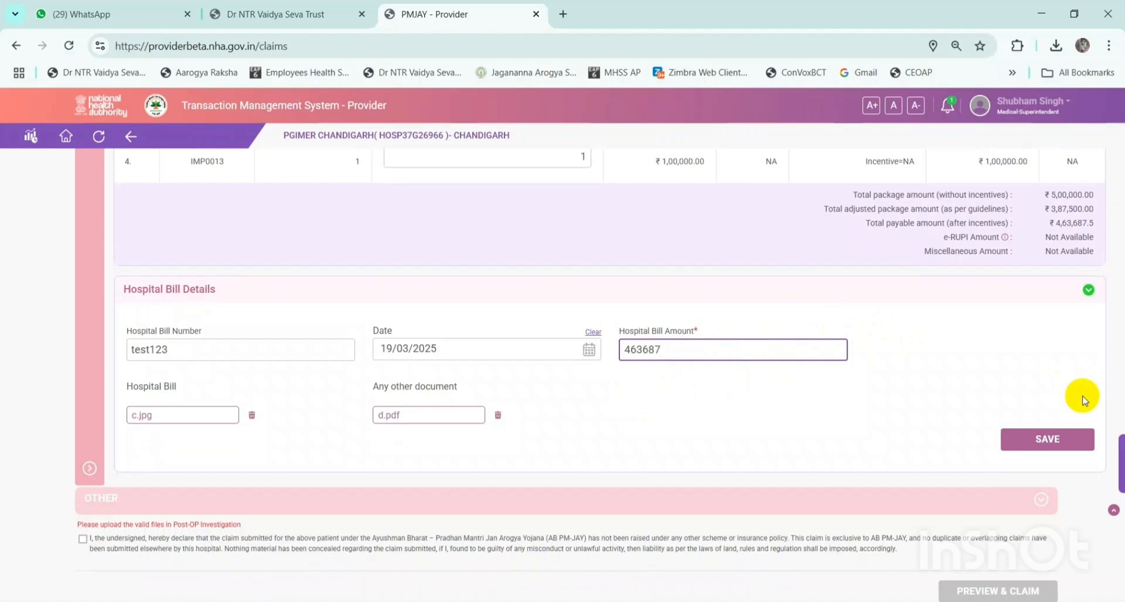
pyautogui.click(791, 445)
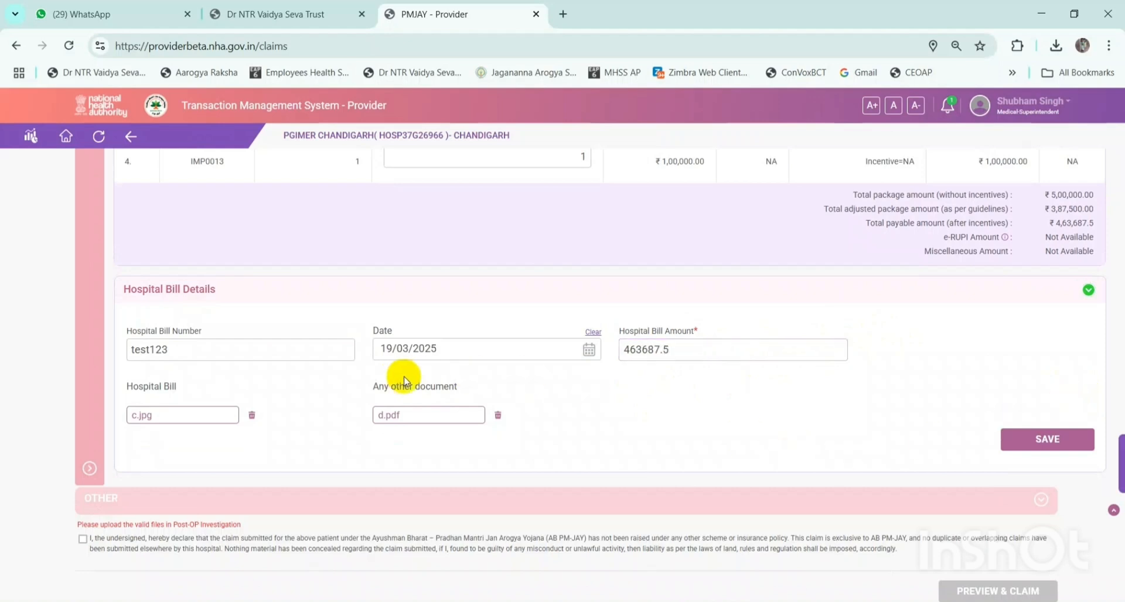
pyautogui.click(1039, 443)
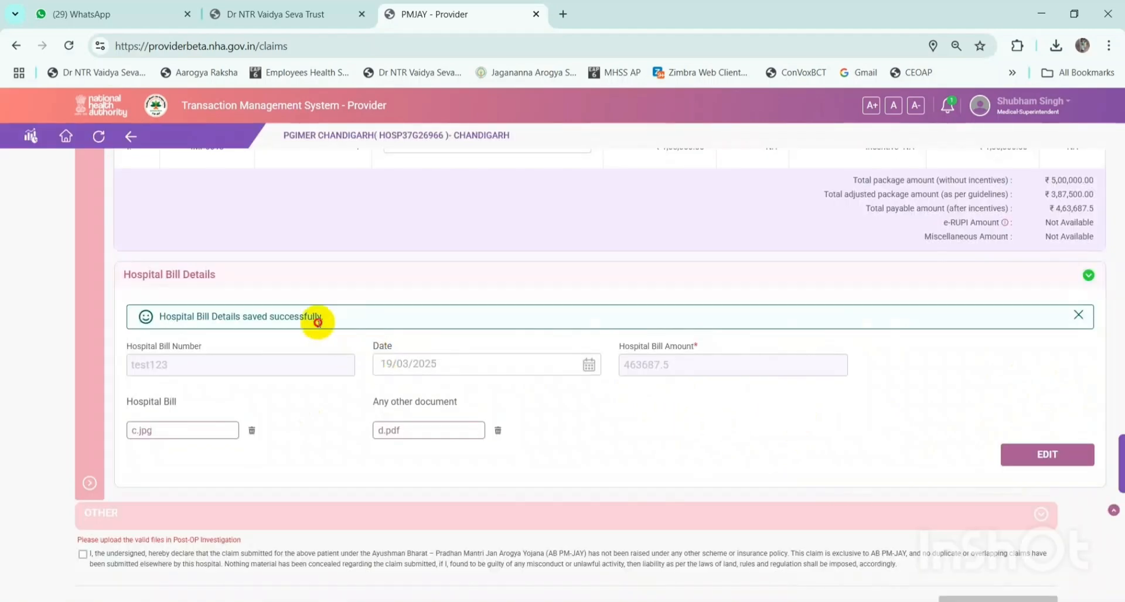
pyautogui.moveTo(319, 324); pyautogui.dragTo(146, 319)
pyautogui.click(560, 445)
pyautogui.scroll(-1, 558, 447)
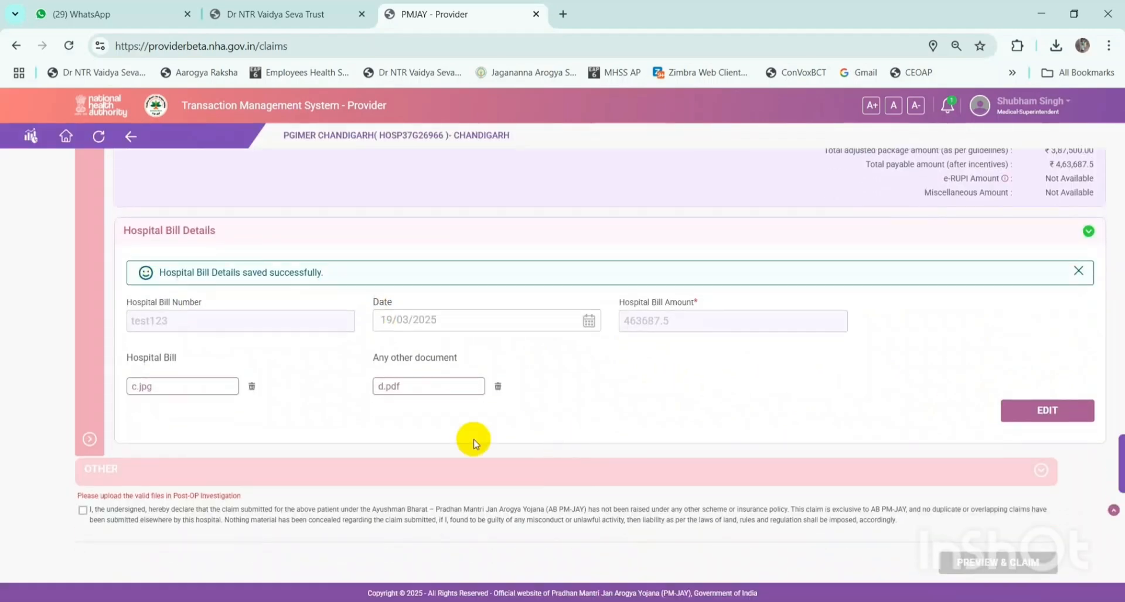
pyautogui.moveTo(77, 495); pyautogui.dragTo(258, 497)
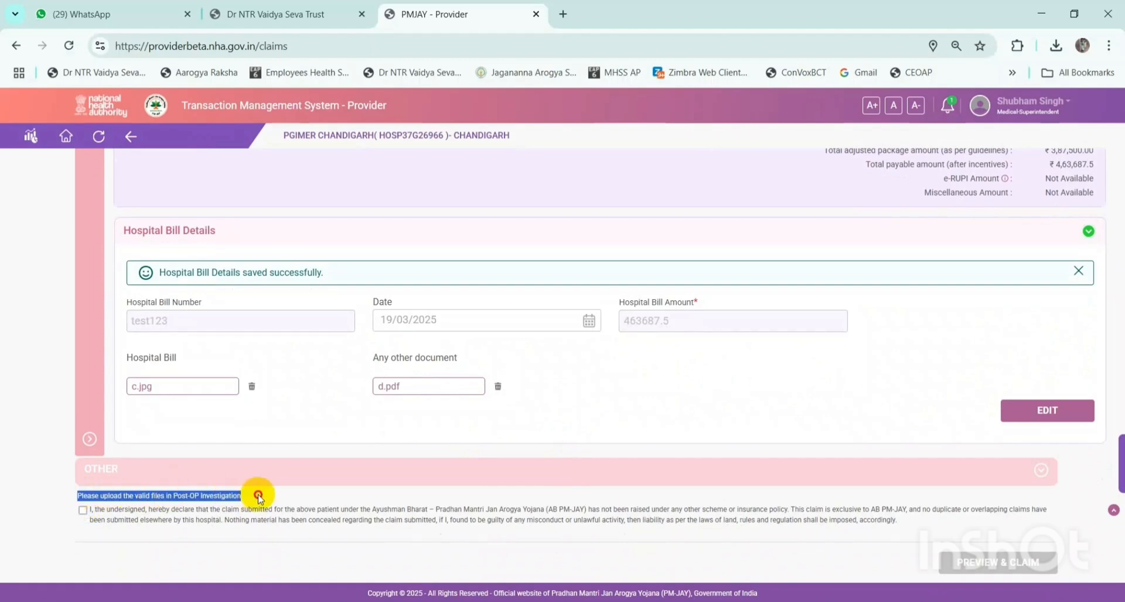
pyautogui.click(297, 502)
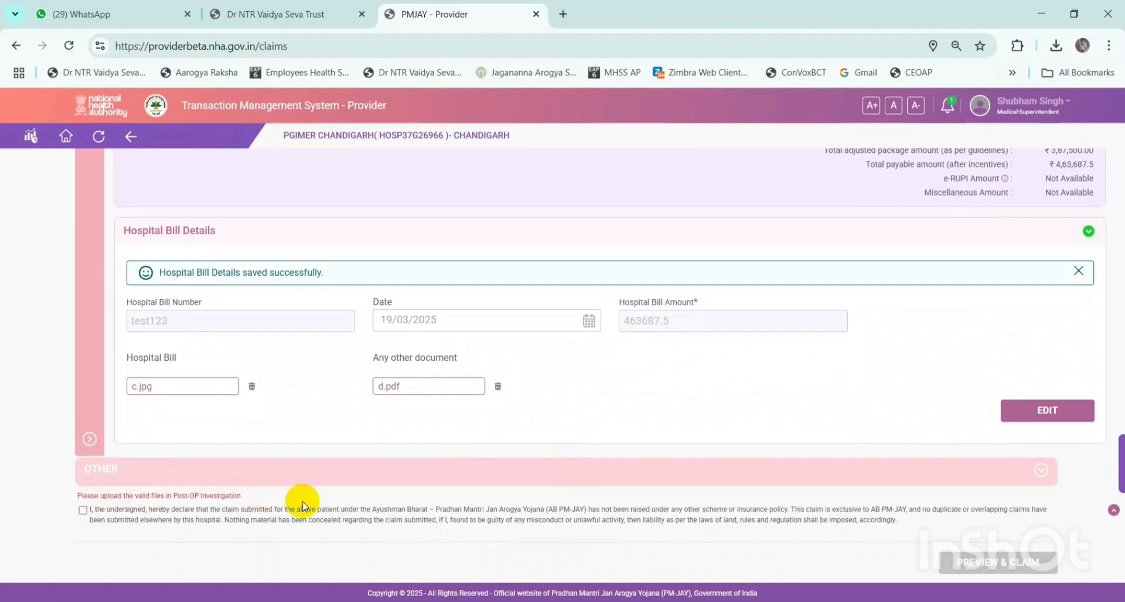
# - Accept the claim declaration checkbox and scroll through the claim page
pyautogui.click(84, 513)
pyautogui.scroll(3, 316, 469)
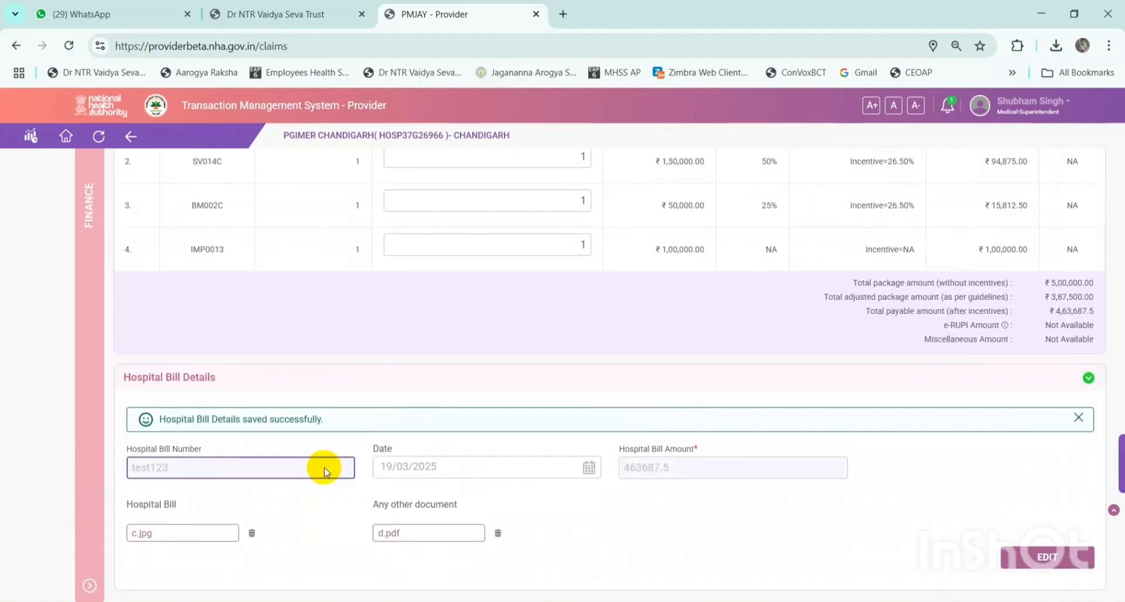
pyautogui.scroll(5, 382, 460)
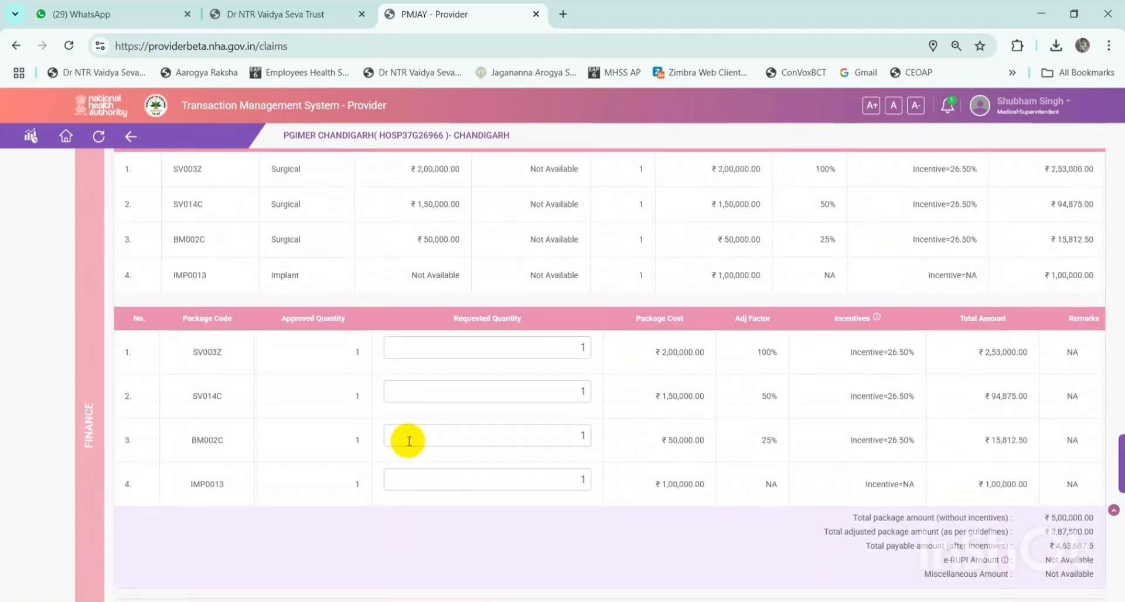
pyautogui.scroll(2, 410, 442)
pyautogui.scroll(-7, 618, 344)
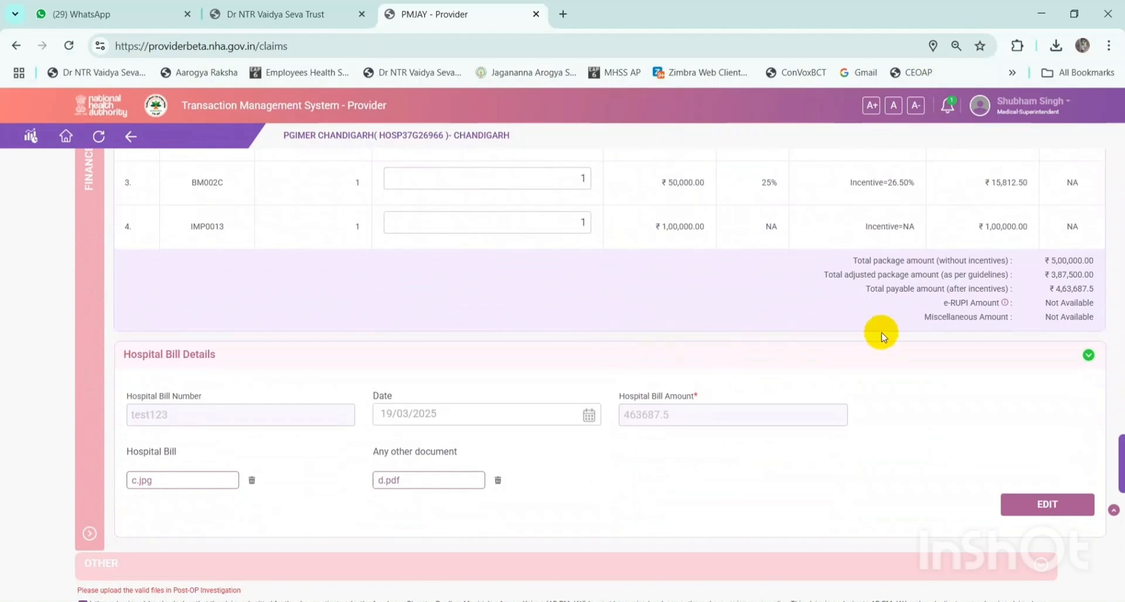
pyautogui.scroll(-1, 511, 398)
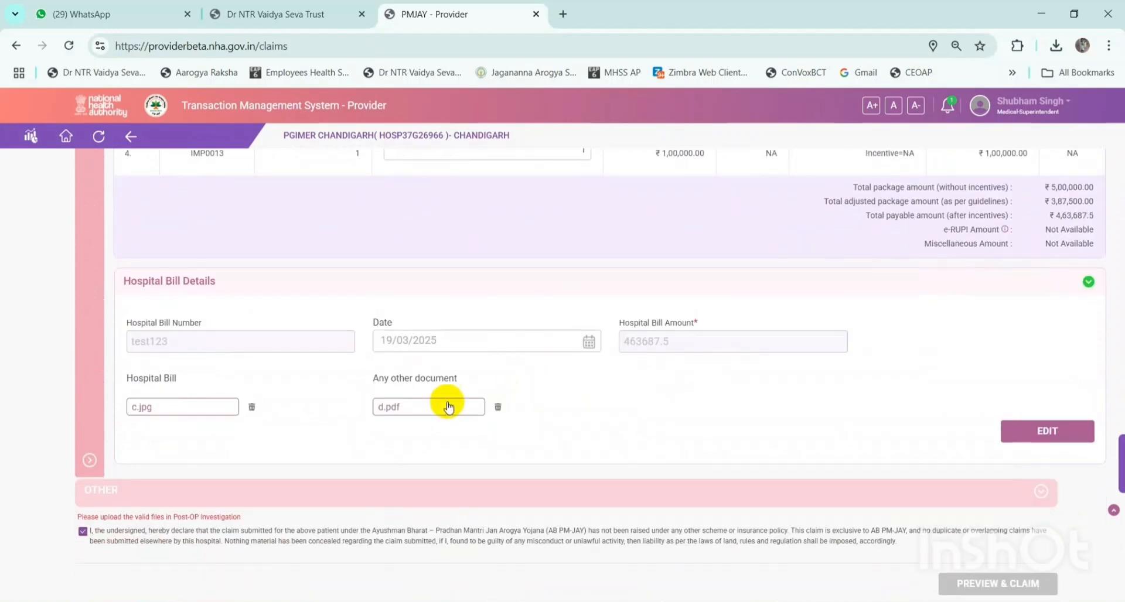
# - Expand the OTHER bar to reveal the six Post Operative Investigation upload rows
pyautogui.click(293, 490)
pyautogui.scroll(-1, 406, 445)
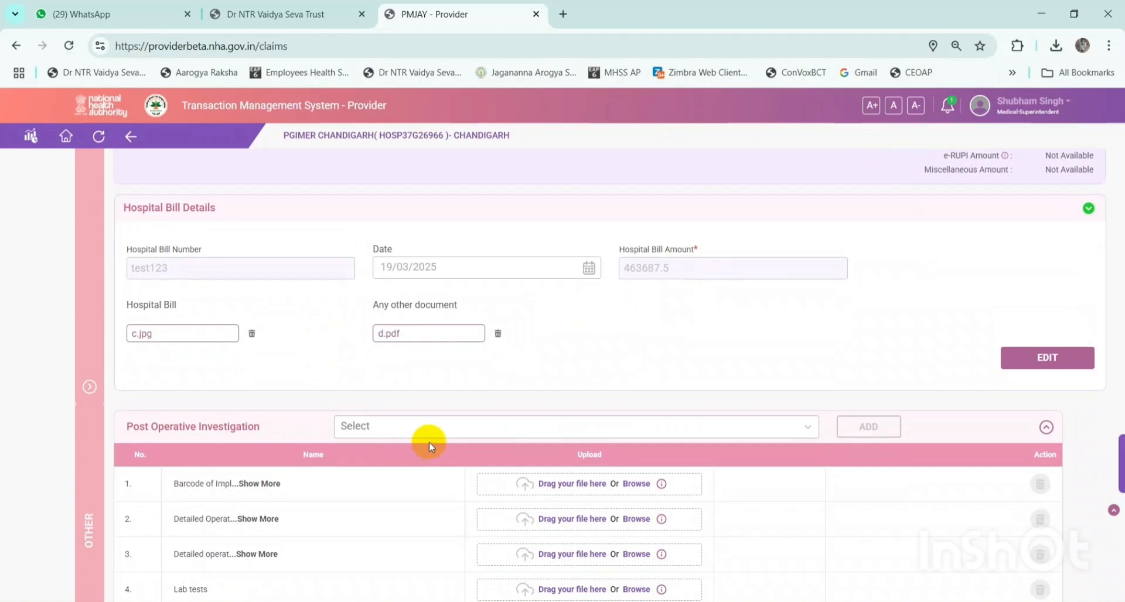
pyautogui.scroll(-1, 429, 442)
pyautogui.scroll(-1, 573, 399)
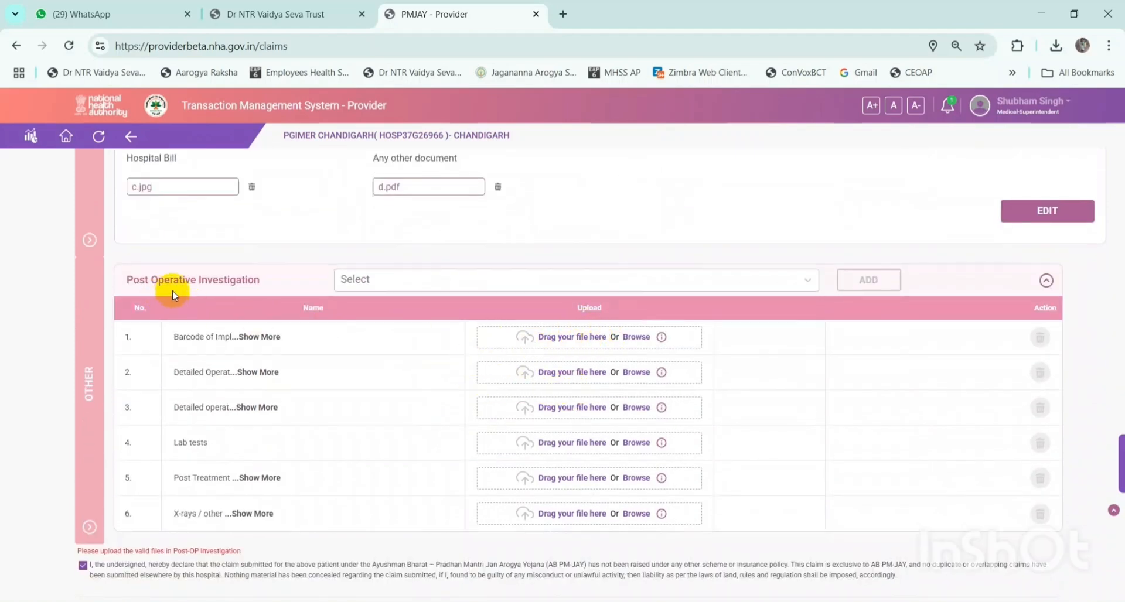
pyautogui.moveTo(127, 285); pyautogui.dragTo(264, 282)
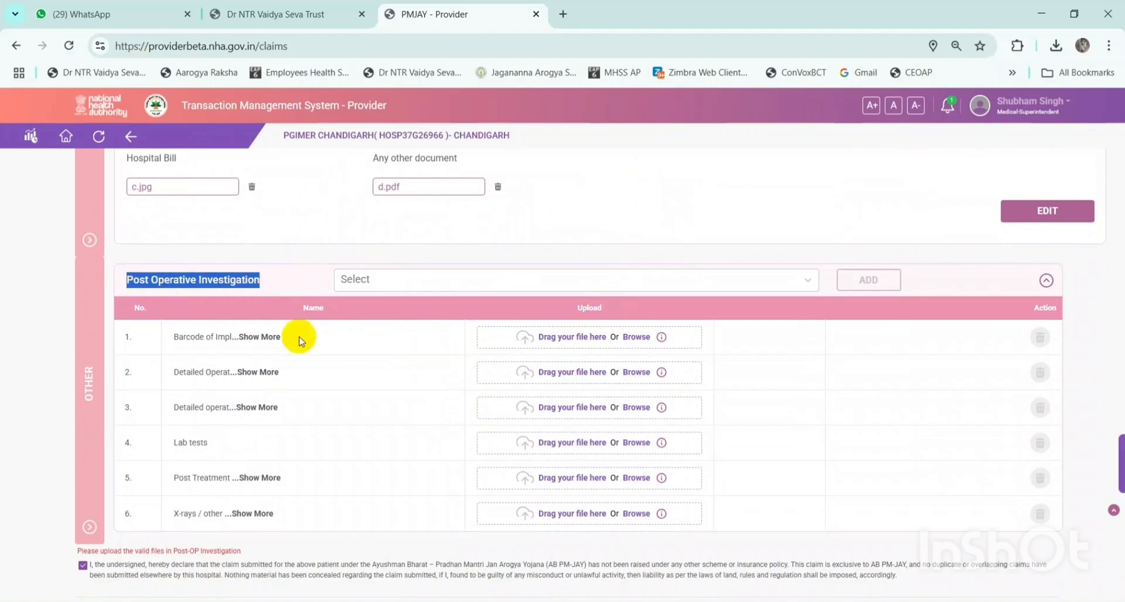
pyautogui.scroll(-1, 257, 363)
pyautogui.moveTo(74, 496); pyautogui.dragTo(258, 496)
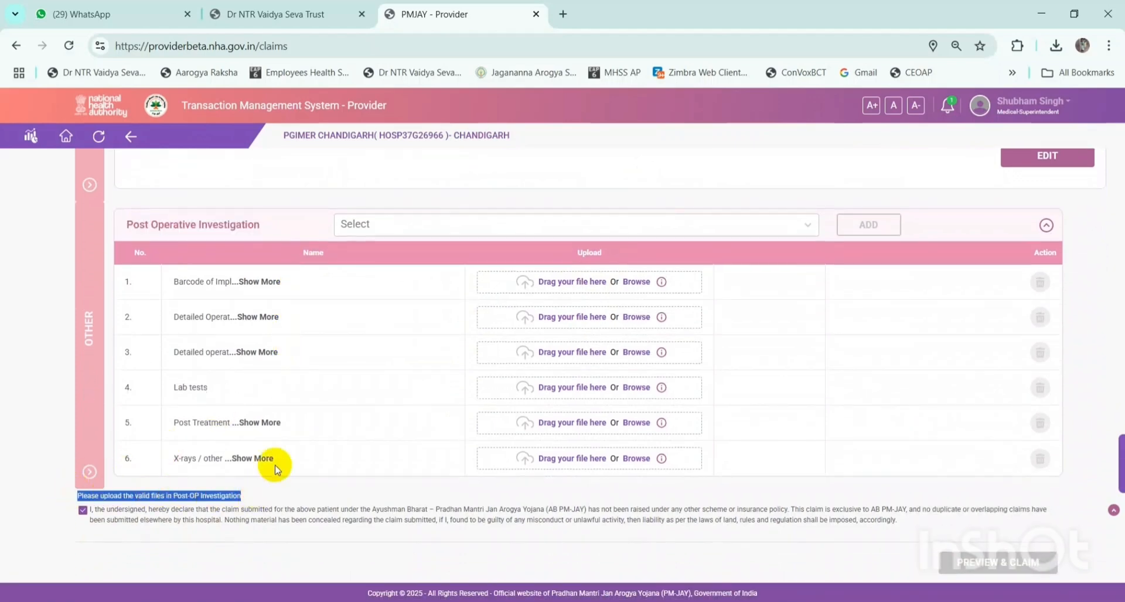
pyautogui.click(301, 320)
pyautogui.scroll(1, 345, 296)
pyautogui.scroll(1, 346, 296)
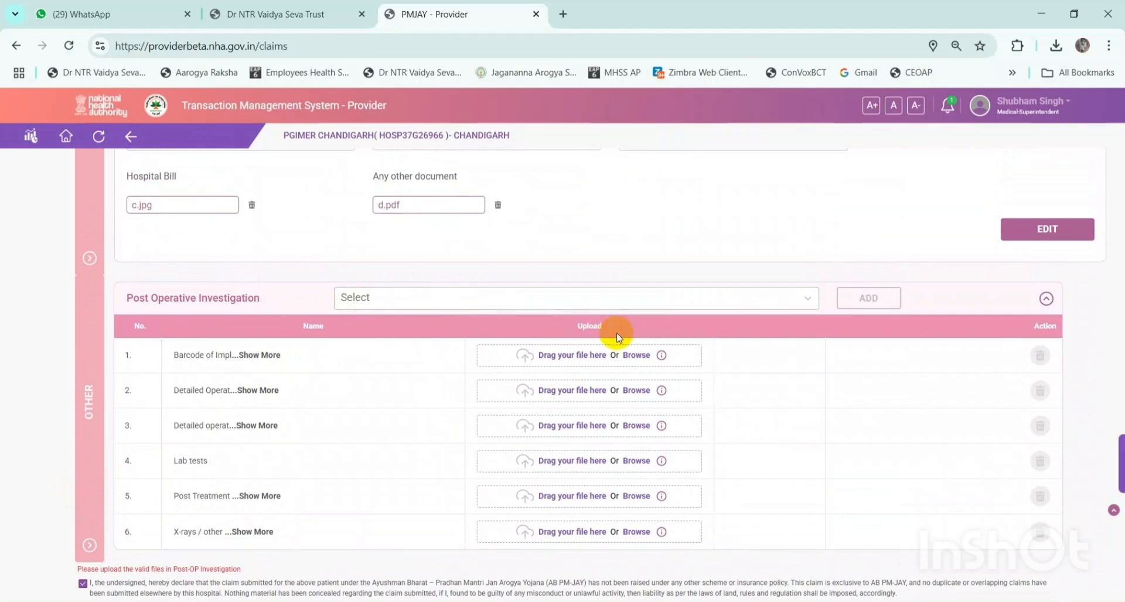
# - Attach ccc - Copy, ccc and d - Copy to the first three Post Operative Investigation rows
pyautogui.click(577, 356)
pyautogui.doubleClick(583, 320)
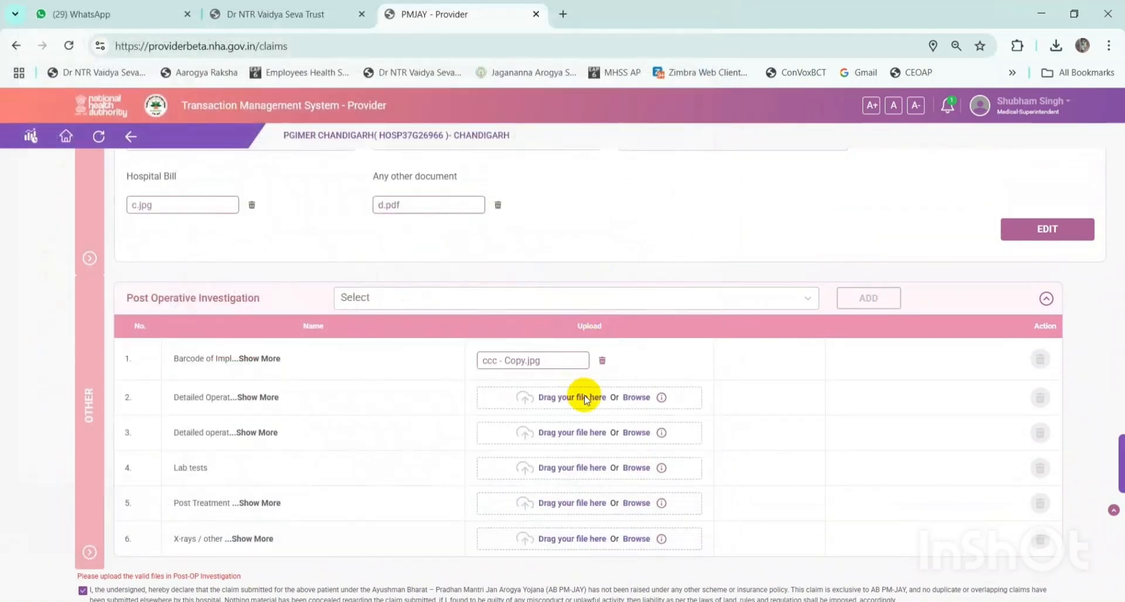
pyautogui.click(584, 399)
pyautogui.doubleClick(679, 305)
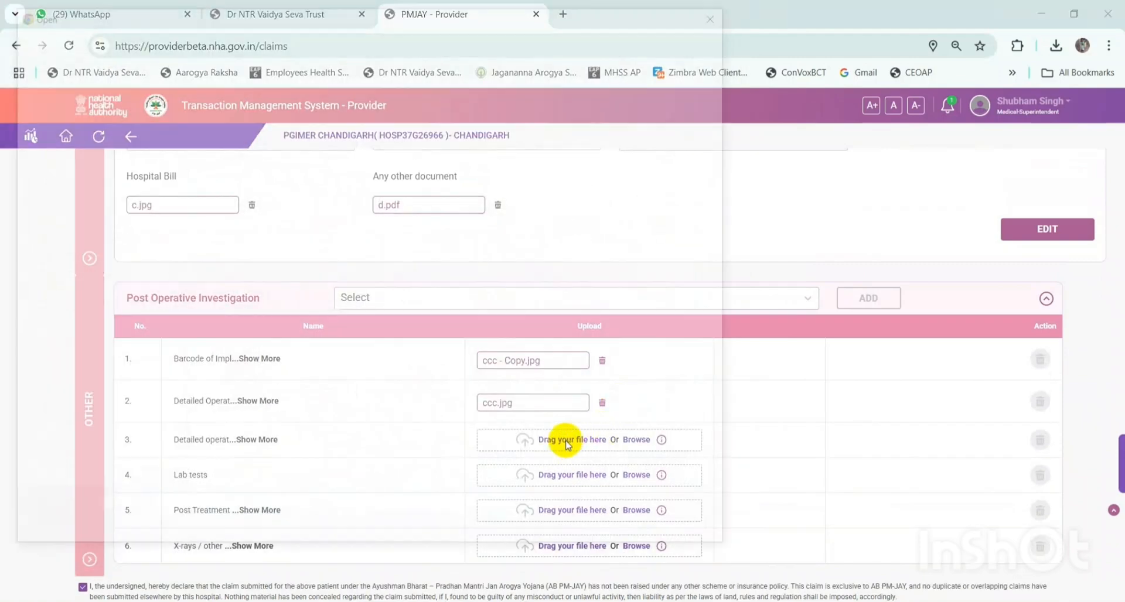
pyautogui.click(567, 446)
pyautogui.doubleClick(309, 407)
# - Attach ere to the Lab tests and fifth rows, and the pre-authorisation request form PDF to the last
pyautogui.scroll(-1, 504, 381)
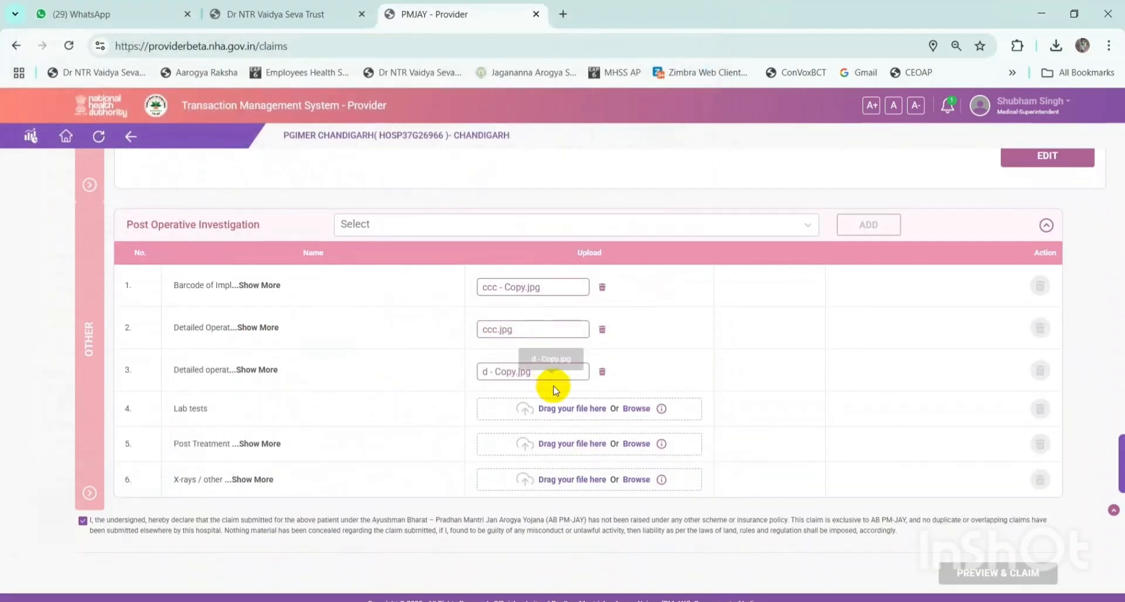
pyautogui.click(586, 403)
pyautogui.scroll(-3, 658, 389)
pyautogui.doubleClick(606, 434)
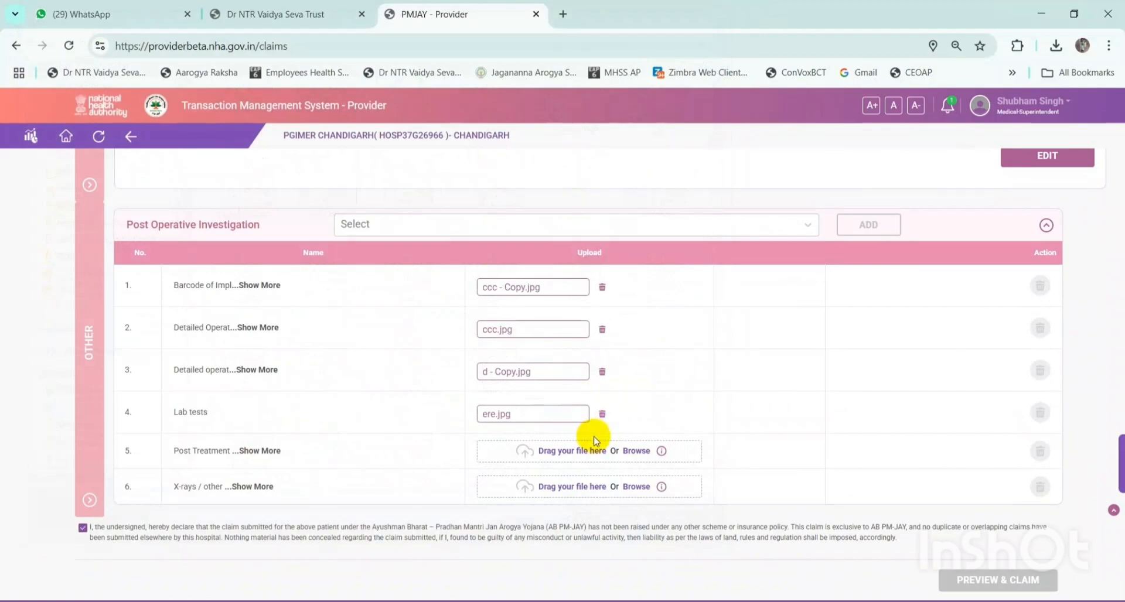
pyautogui.click(594, 440)
pyautogui.doubleClick(582, 432)
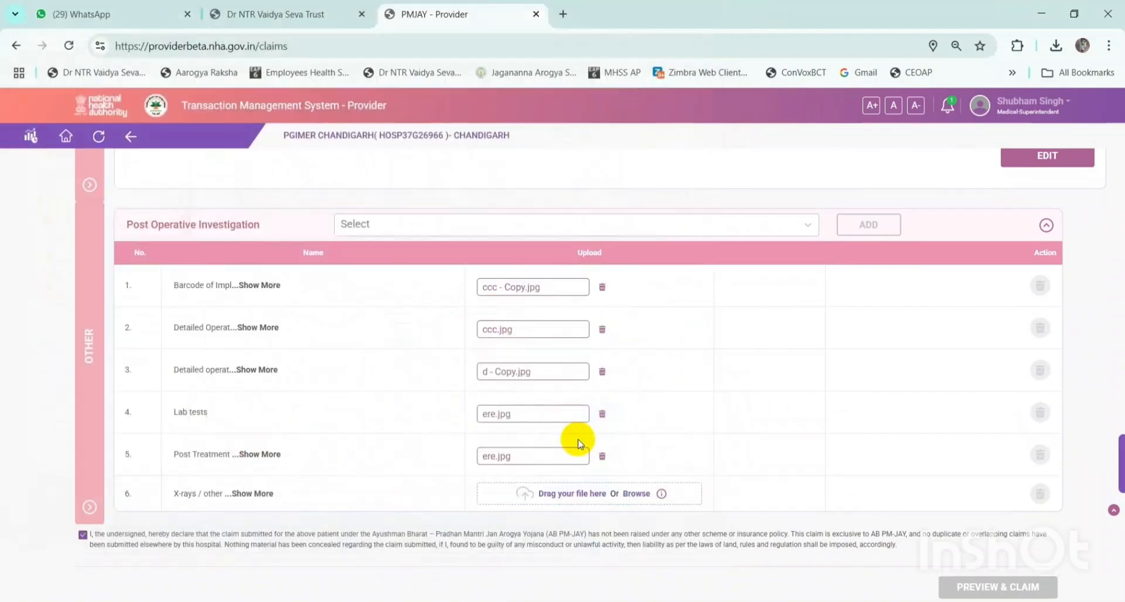
pyautogui.scroll(-1, 597, 428)
pyautogui.click(596, 470)
pyautogui.scroll(-5, 486, 404)
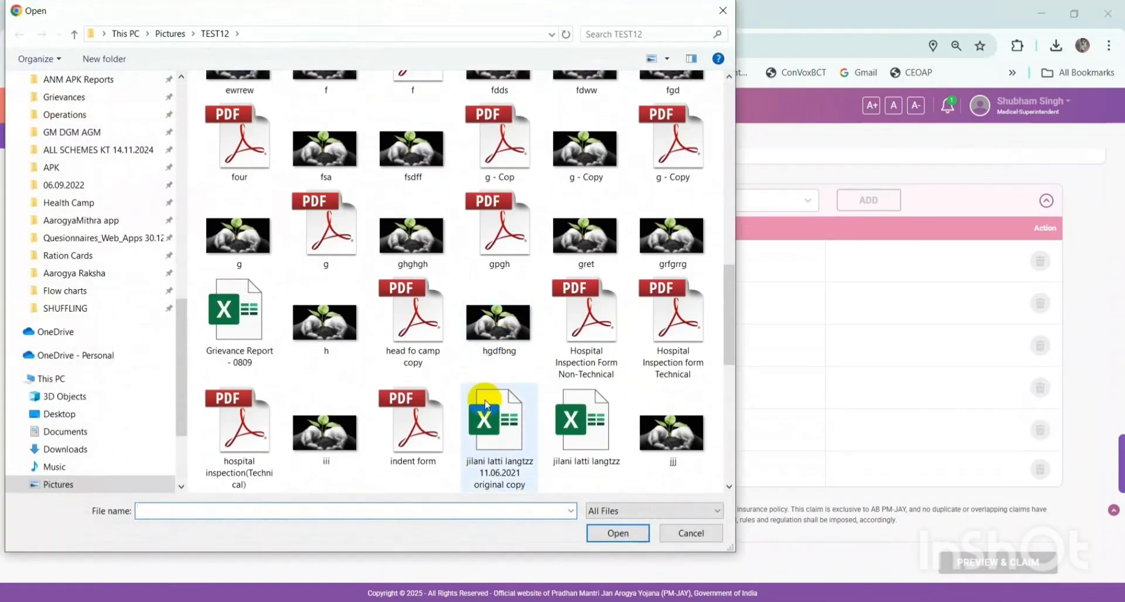
pyautogui.scroll(-5, 485, 404)
pyautogui.doubleClick(229, 403)
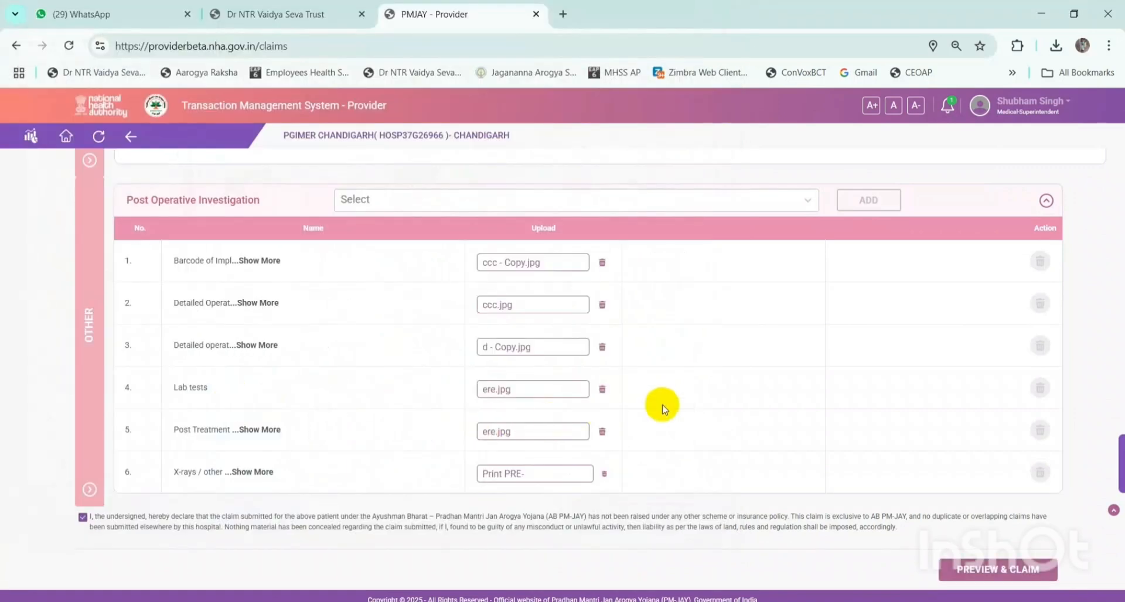
pyautogui.scroll(-1, 727, 388)
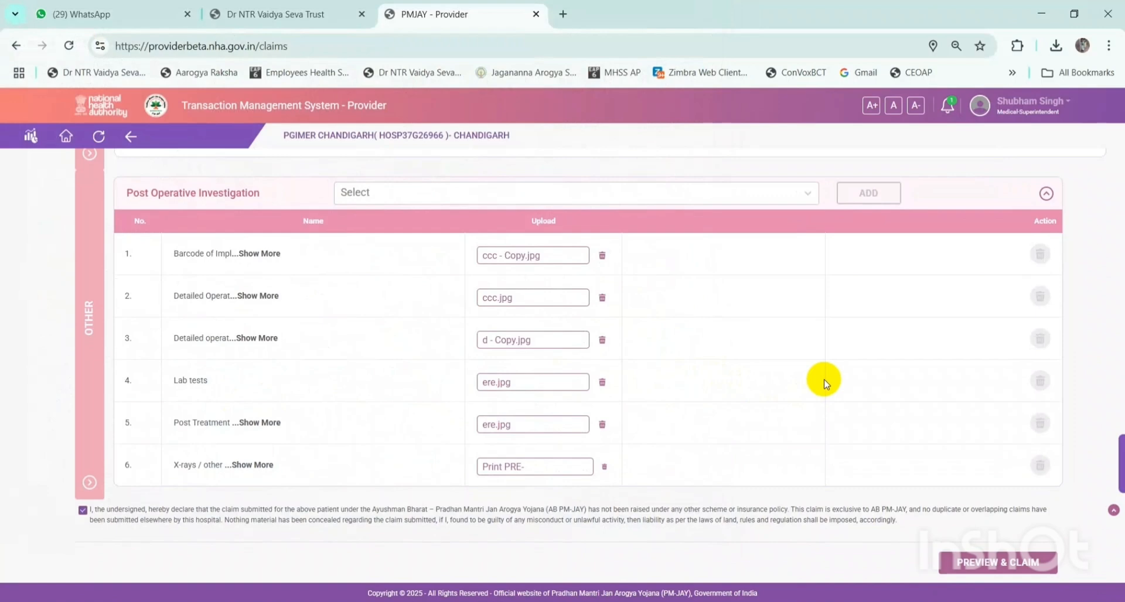
pyautogui.scroll(5, 824, 384)
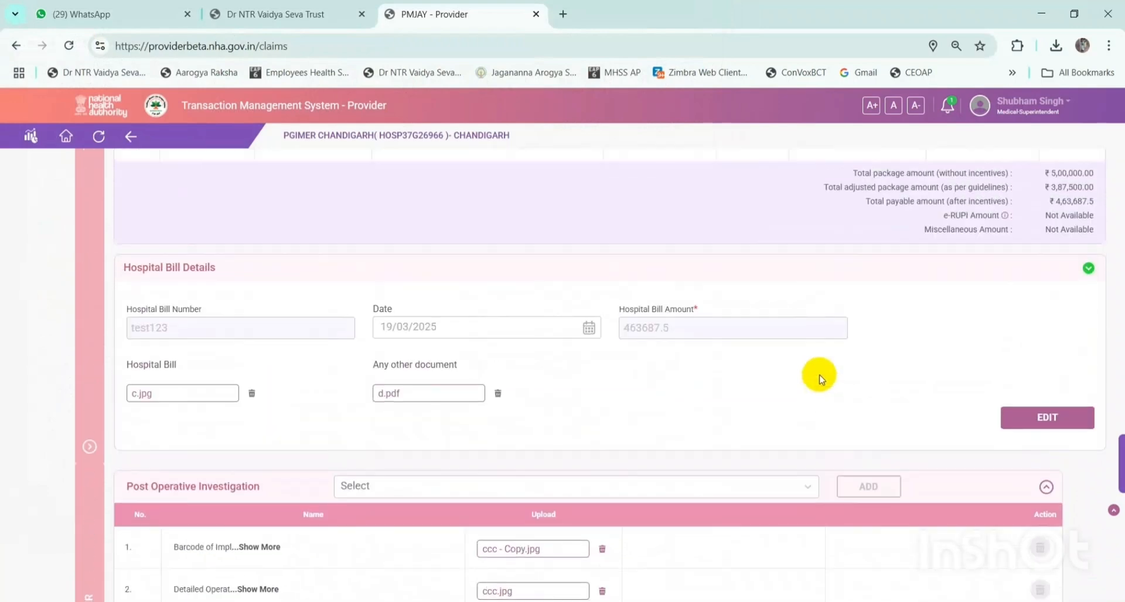
pyautogui.scroll(-5, 819, 378)
# - Open the claim Preview and review the whole claim down to the bottom
pyautogui.click(976, 566)
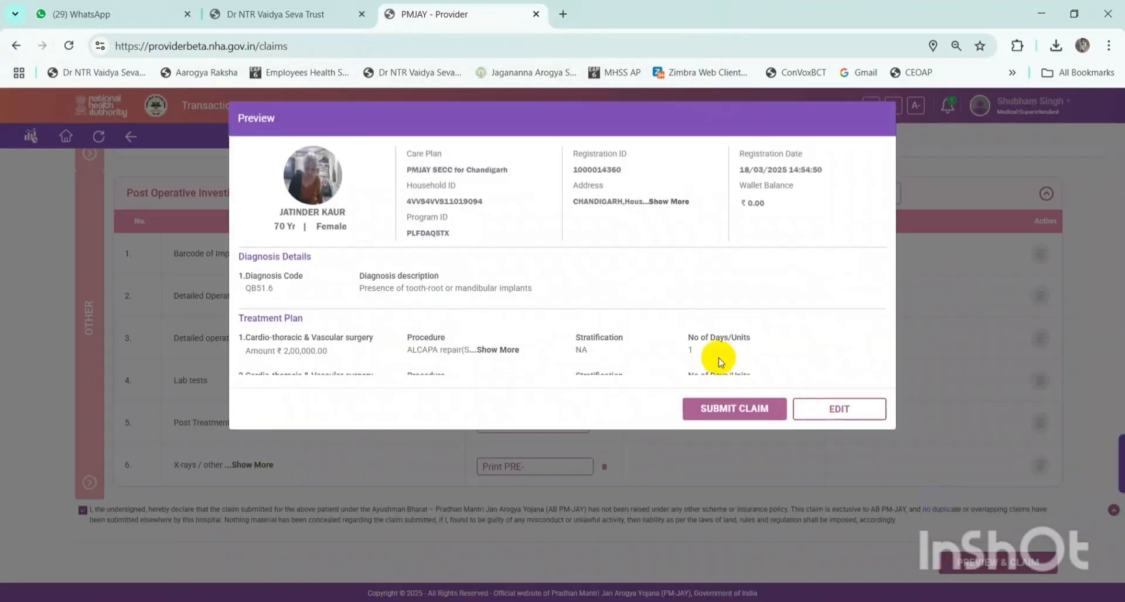
pyautogui.scroll(-10, 521, 252)
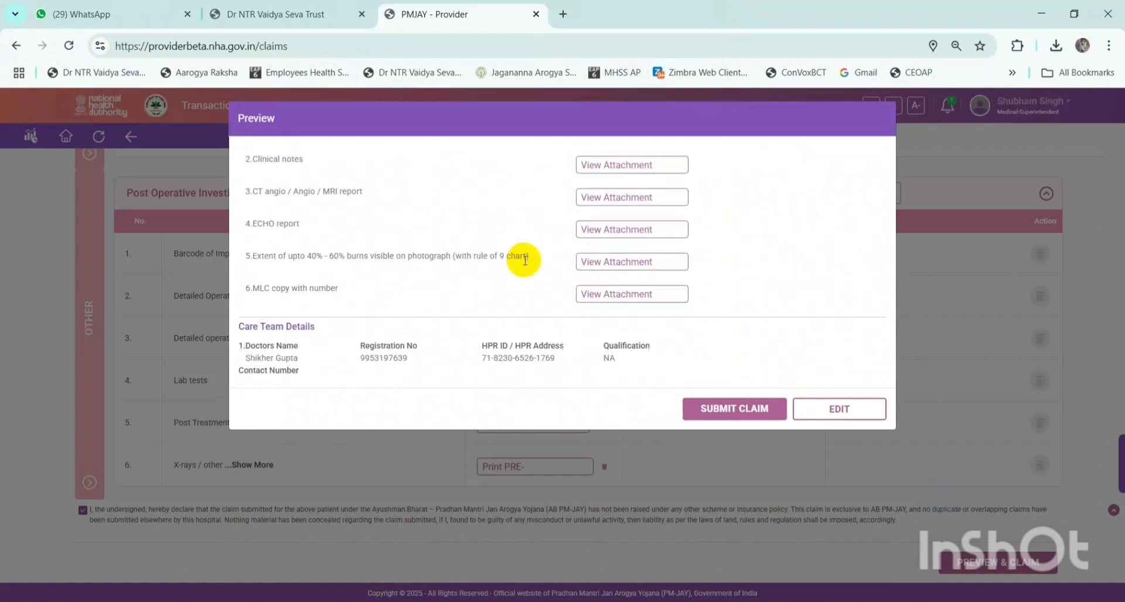
pyautogui.scroll(-8, 525, 261)
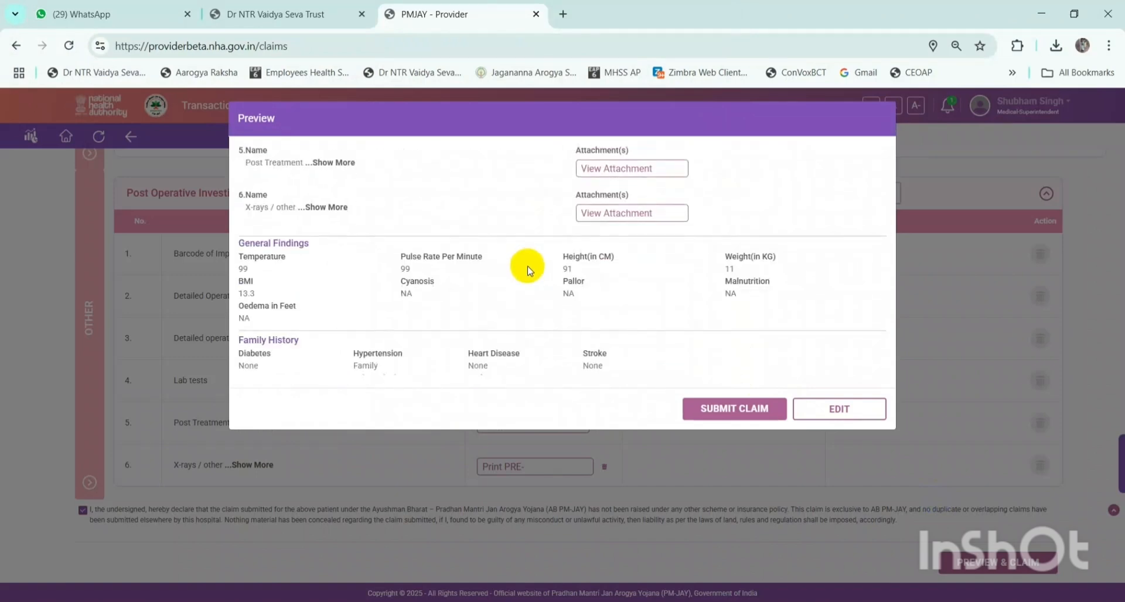
pyautogui.scroll(-3, 527, 270)
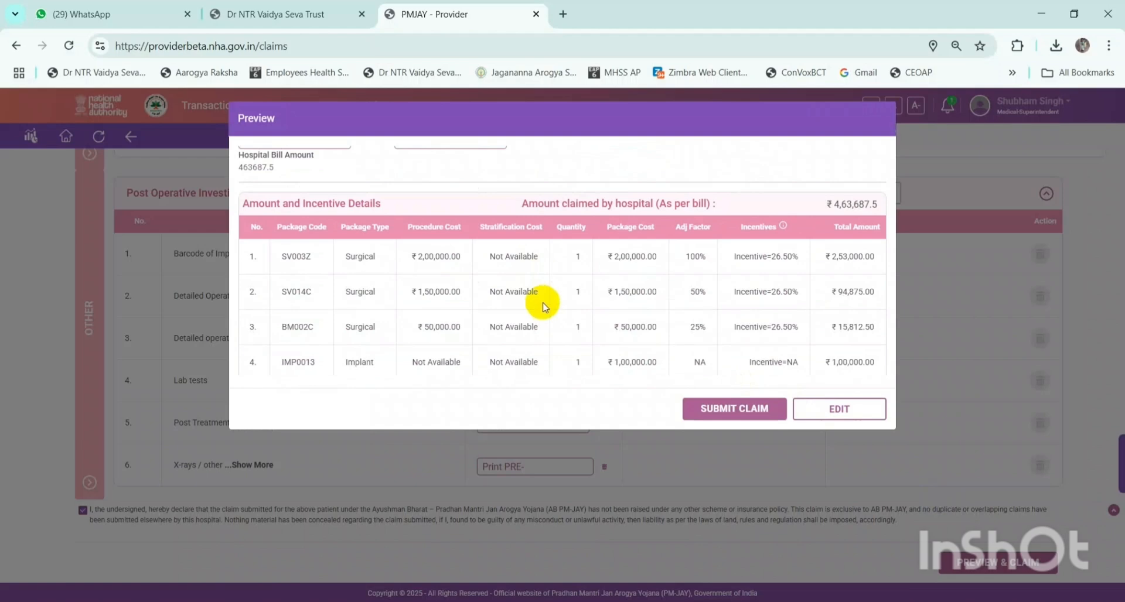
pyautogui.scroll(-5, 543, 305)
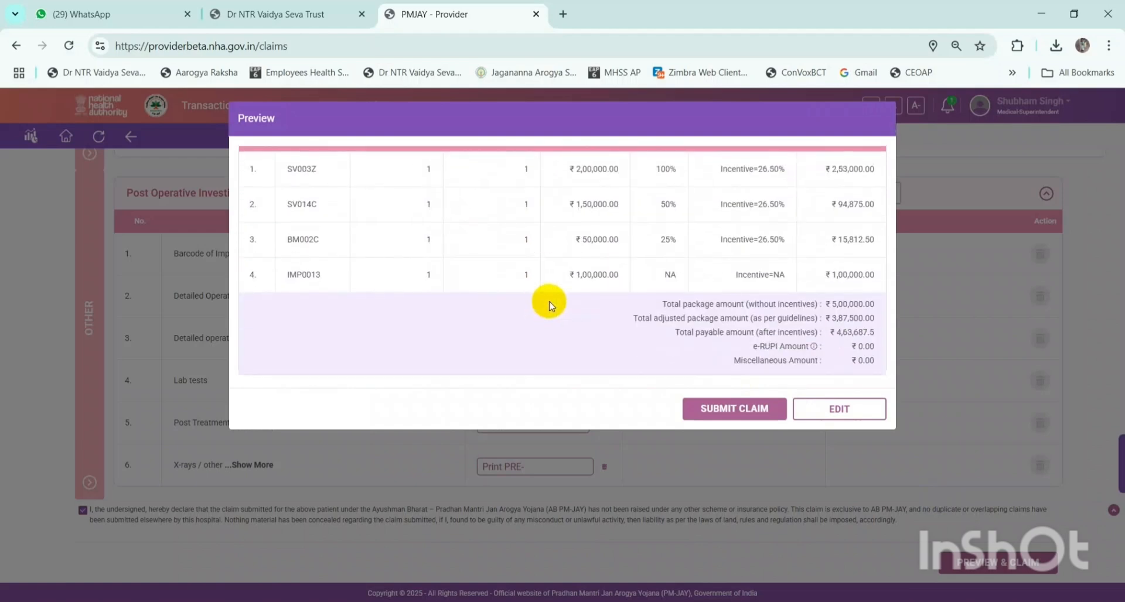
# - Submit the claim and confirm the submission with YES
pyautogui.click(713, 410)
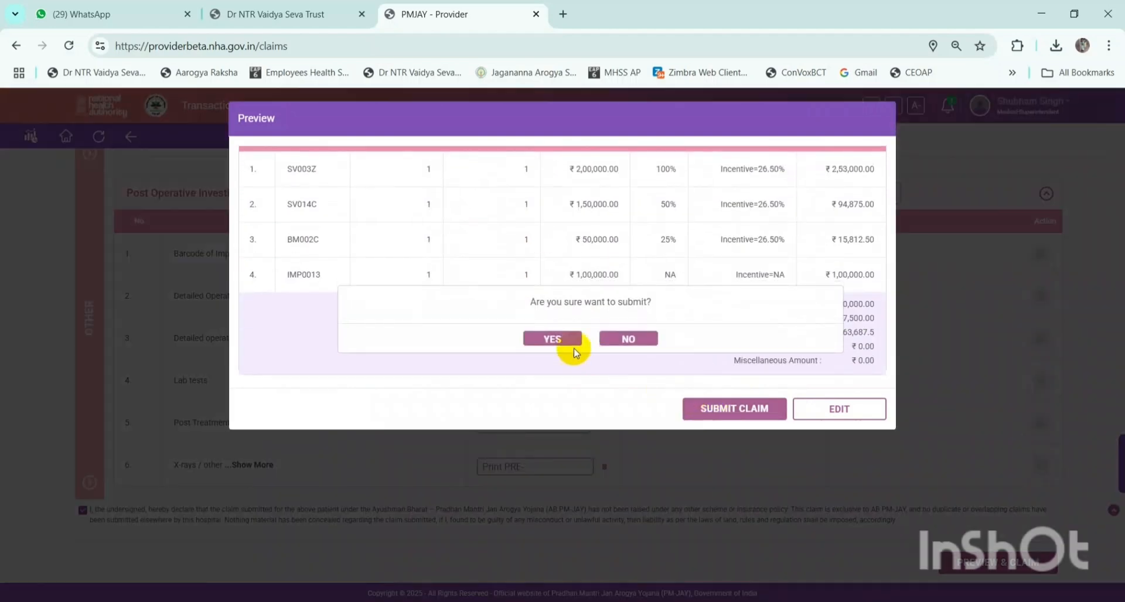
pyautogui.moveTo(529, 302); pyautogui.dragTo(674, 301)
pyautogui.click(696, 317)
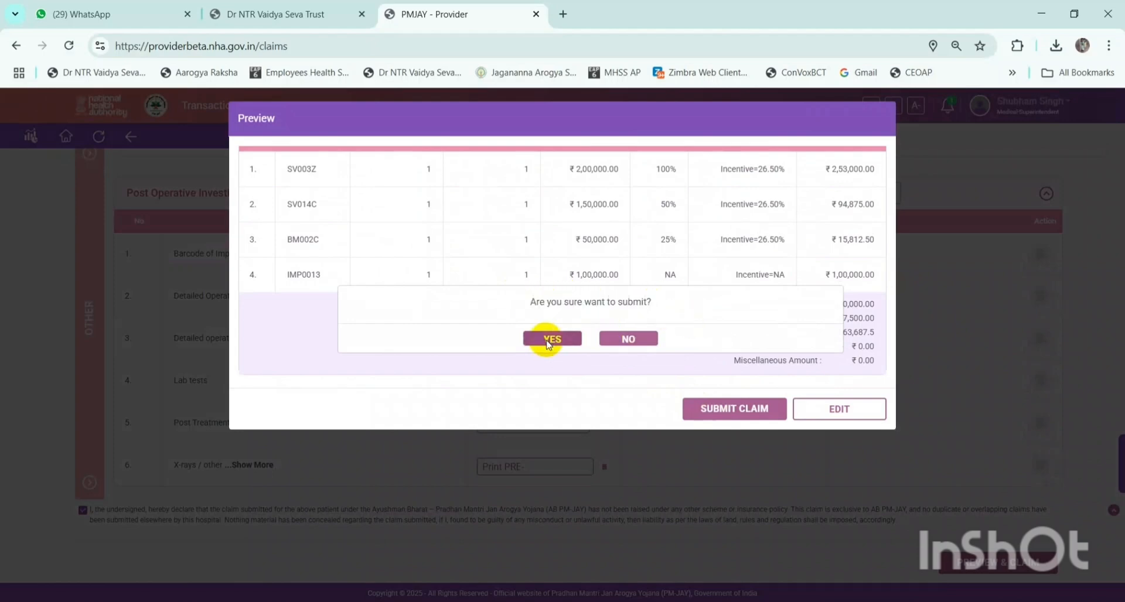
pyautogui.click(550, 339)
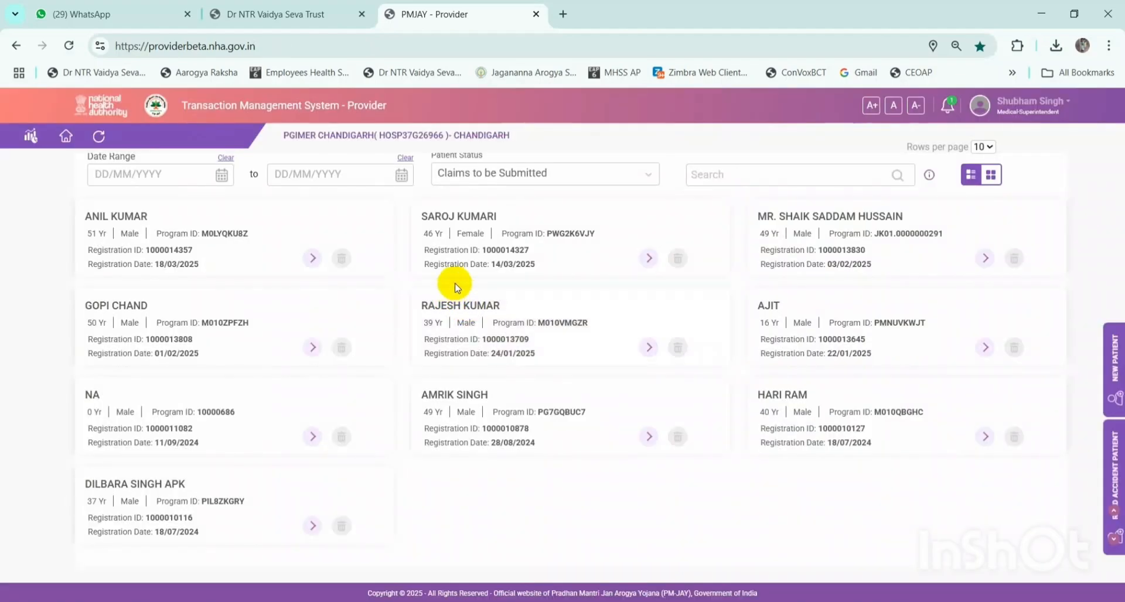
# - Show the Claims to be Submitted list and reload the hospital dashboard
pyautogui.scroll(3, 504, 287)
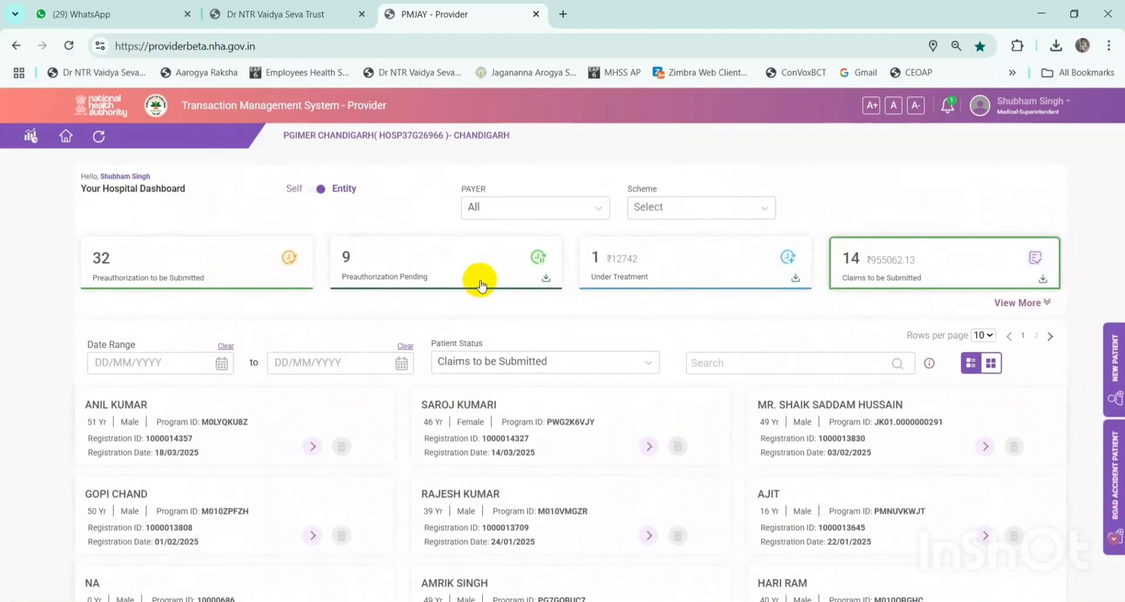
pyautogui.click(879, 272)
pyautogui.scroll(3, 673, 276)
pyautogui.click(97, 139)
# - Log out of the provider portal and close the test-site alert
pyautogui.click(1066, 106)
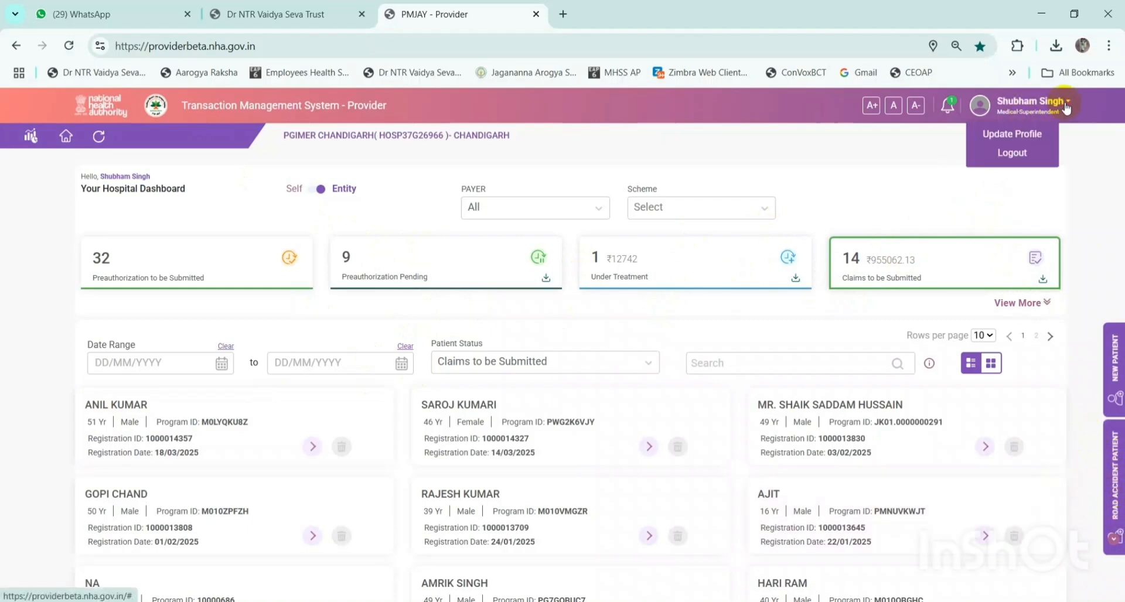
pyautogui.click(1013, 153)
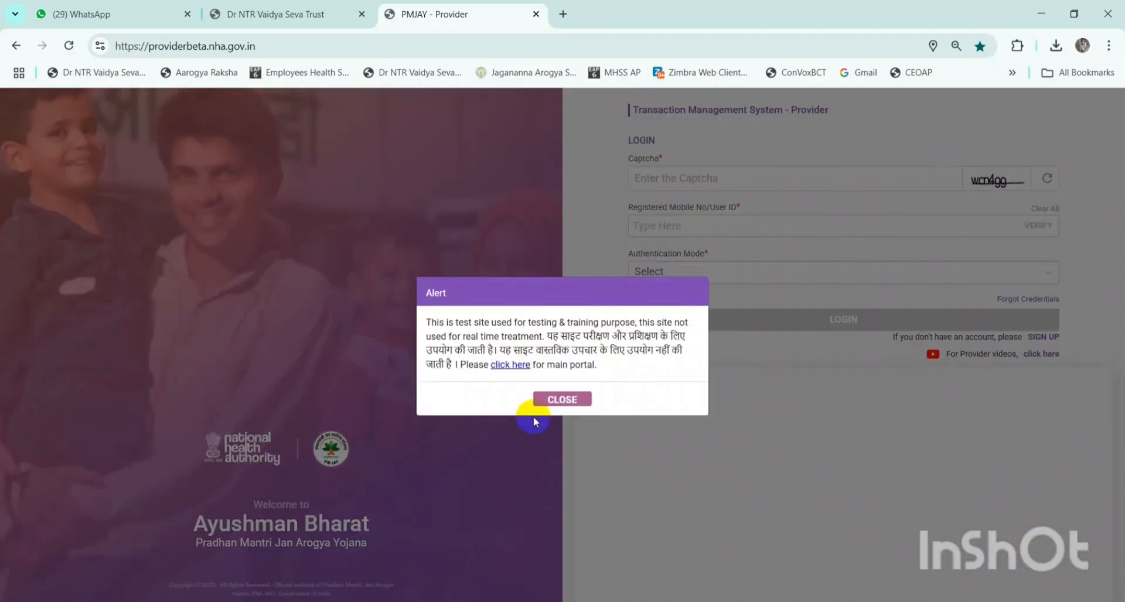
pyautogui.click(554, 404)
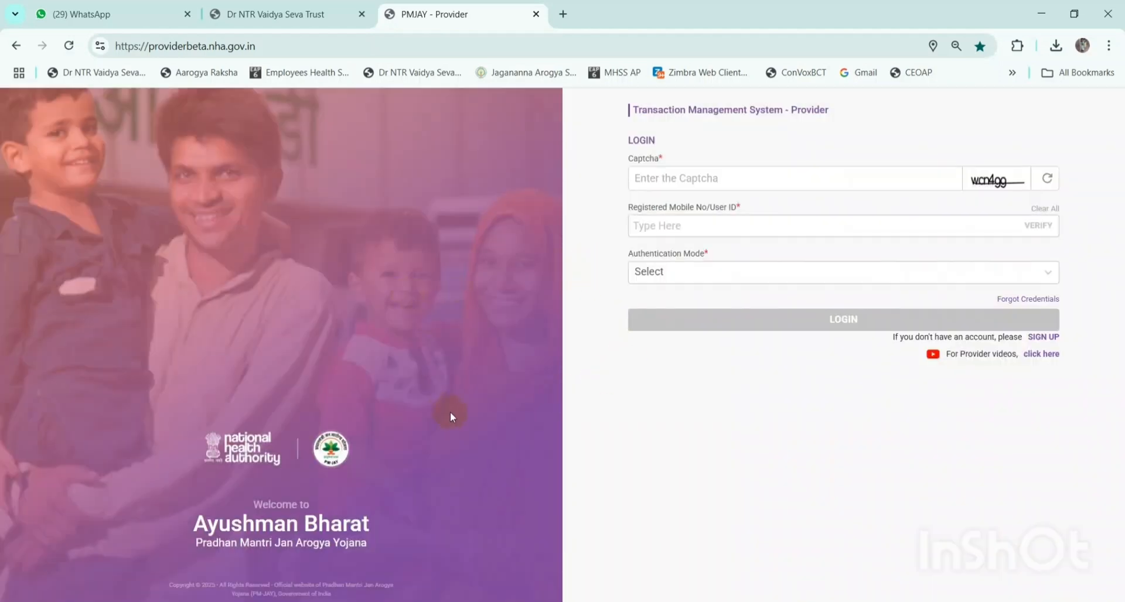